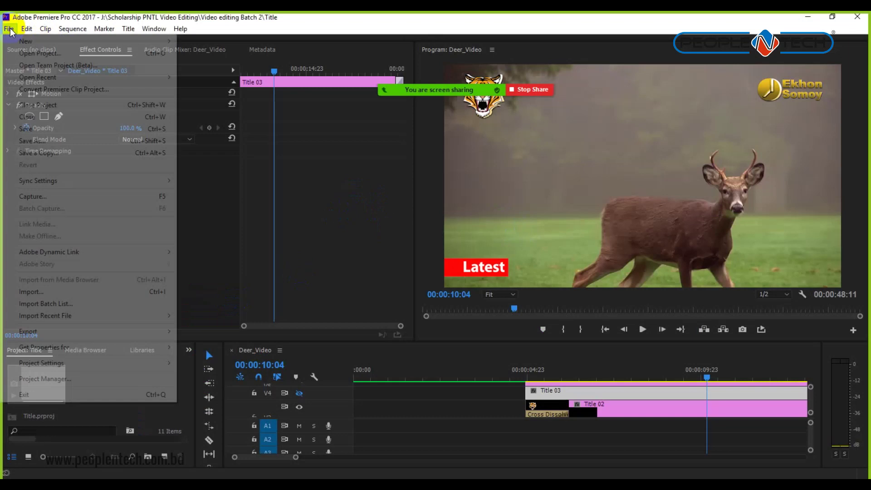
- Create a default roll title named Roll with the existing video settings, and close its title editor
left_click(31, 42)
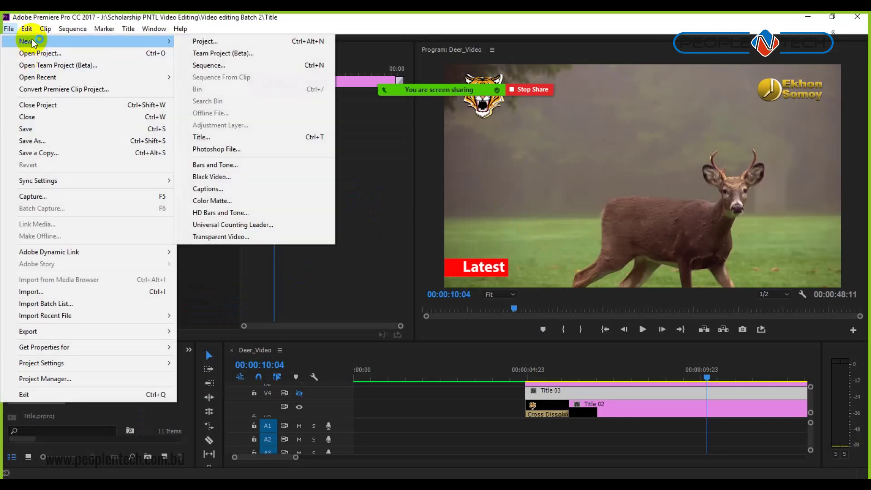
left_click(129, 29)
left_click(129, 29)
mouse_move(162, 58)
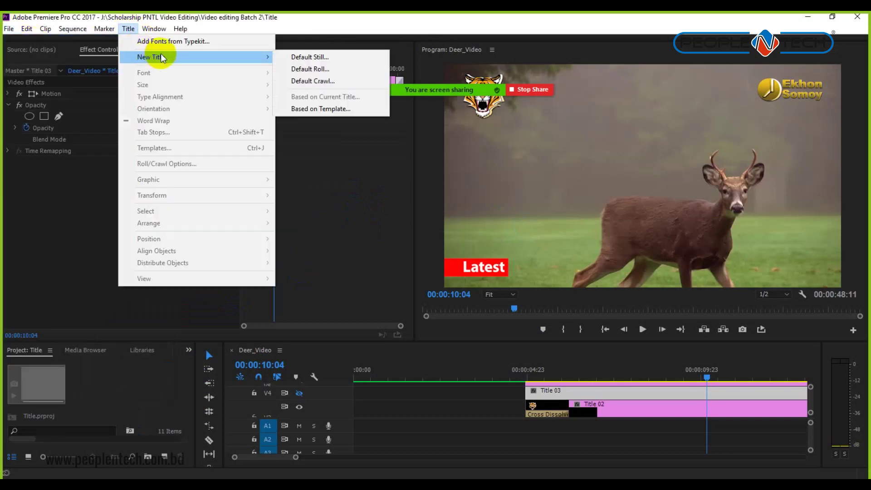
left_click(329, 68)
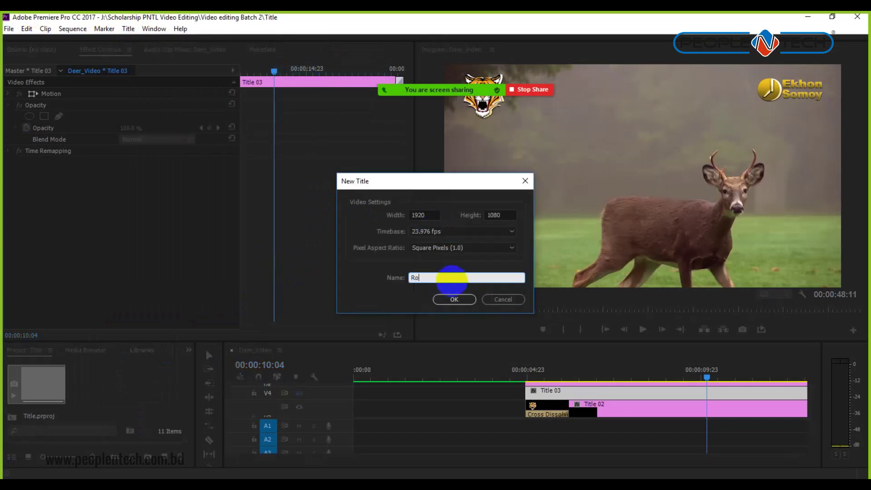
type("Roll")
key("Return")
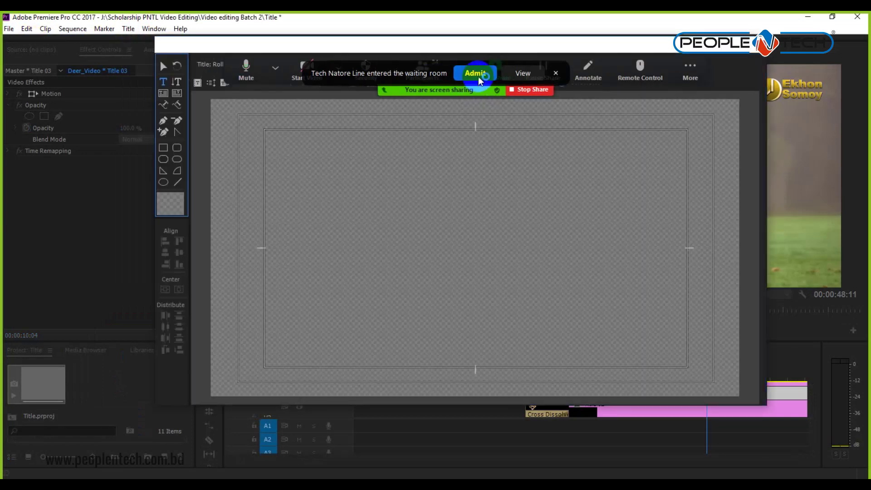
left_click(476, 78)
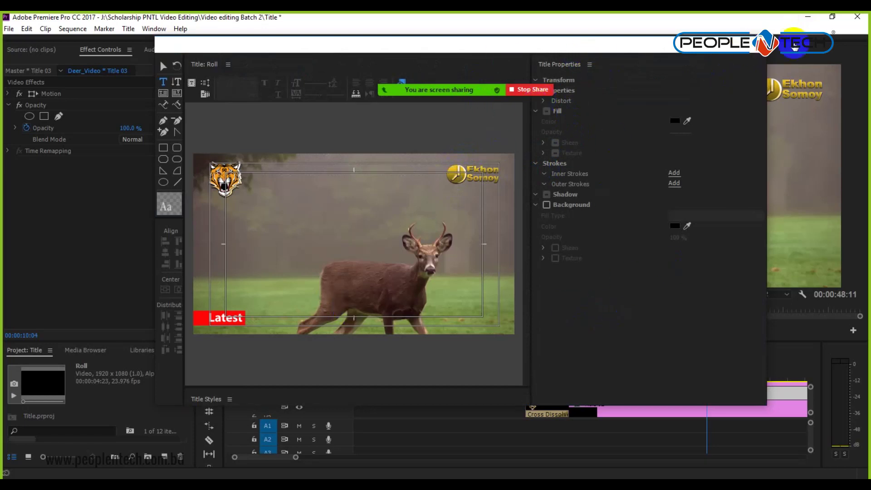
left_click(758, 44)
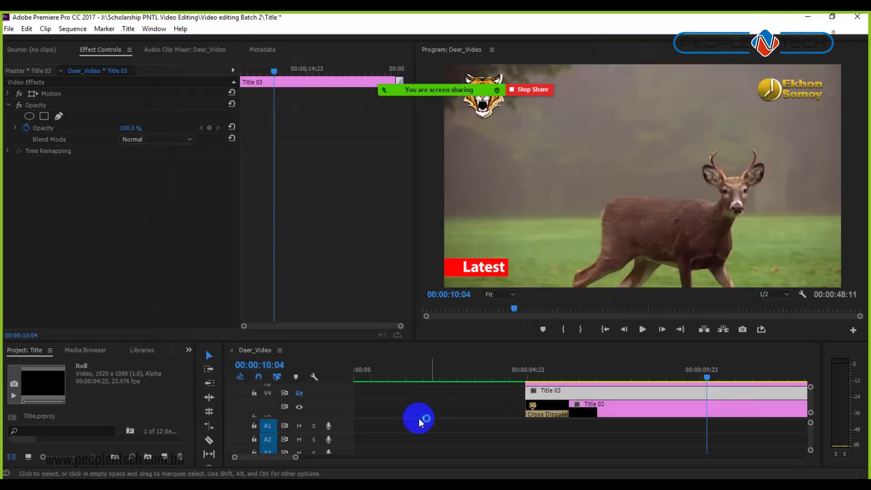
- Enlarge the timeline panel vertically so more of the sequence's tracks fit
left_click(376, 415)
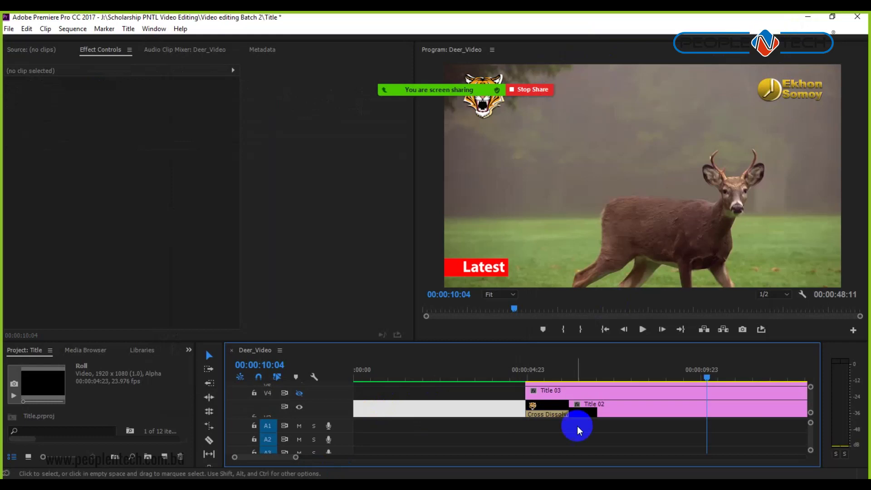
left_click(512, 238)
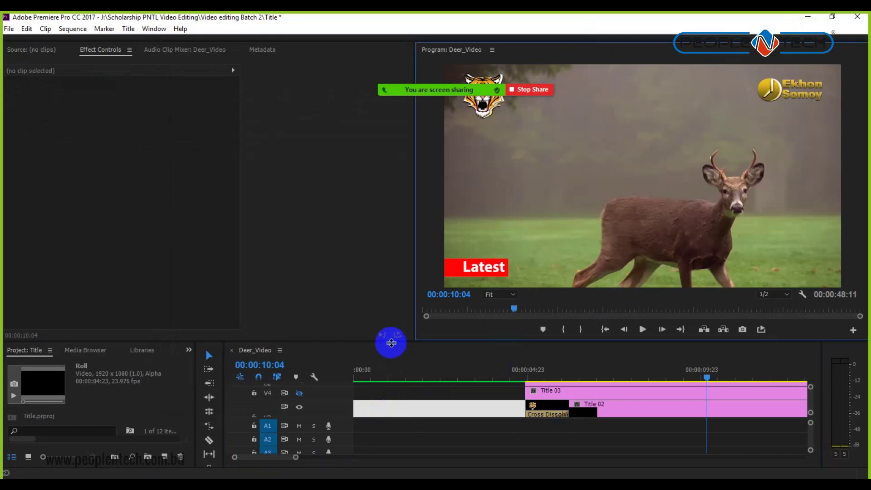
left_click_drag(391, 343, 381, 280)
left_click(425, 366)
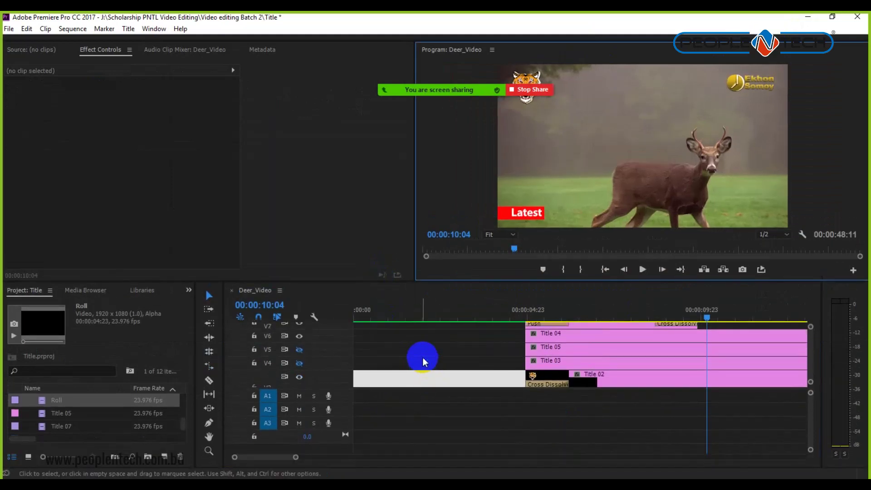
left_click(380, 383)
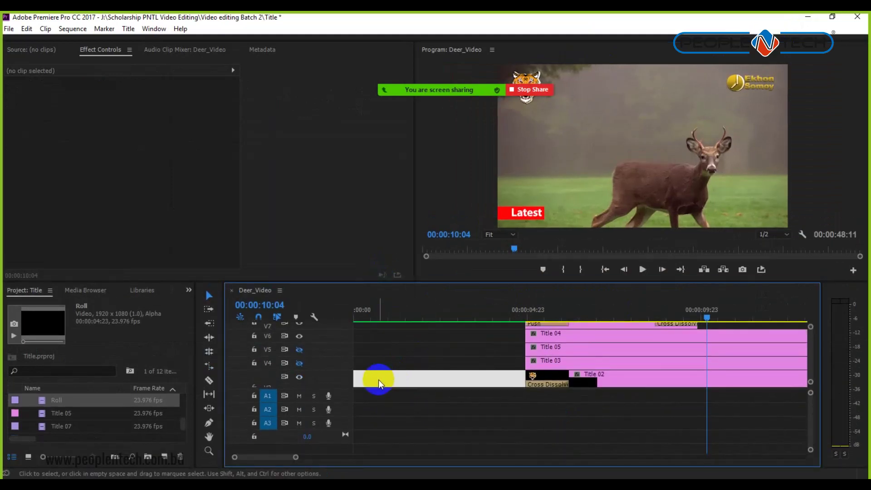
- Delete the Title 09, Title 04 and Title 05 clips from tracks V7, V6 and V5
scroll(384, 374, "down", 10)
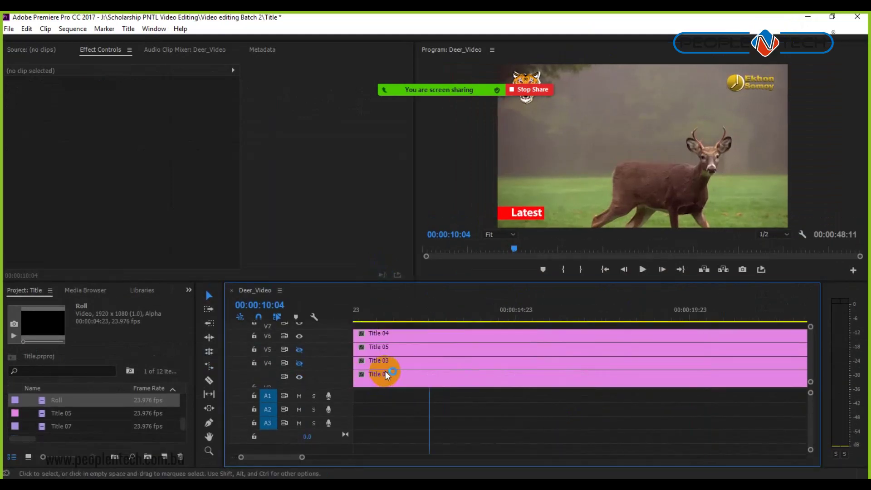
scroll(419, 368, "down", 6)
scroll(418, 366, "up", 5)
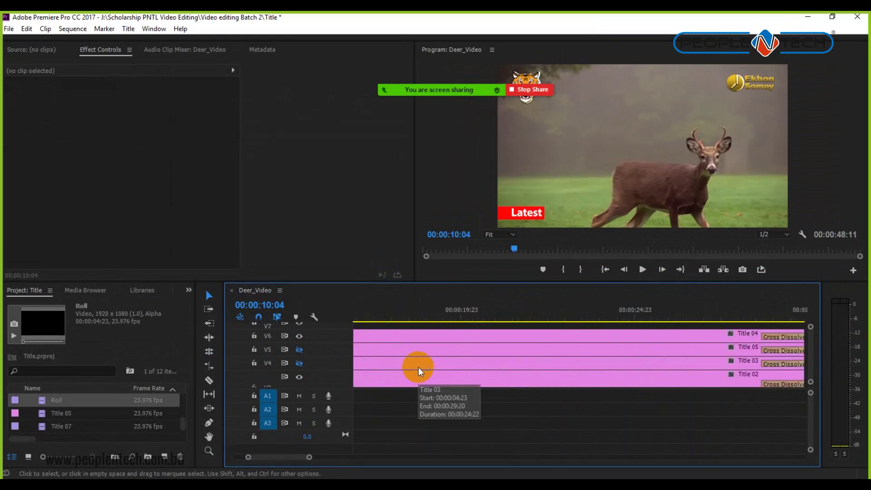
scroll(421, 370, "up", 7)
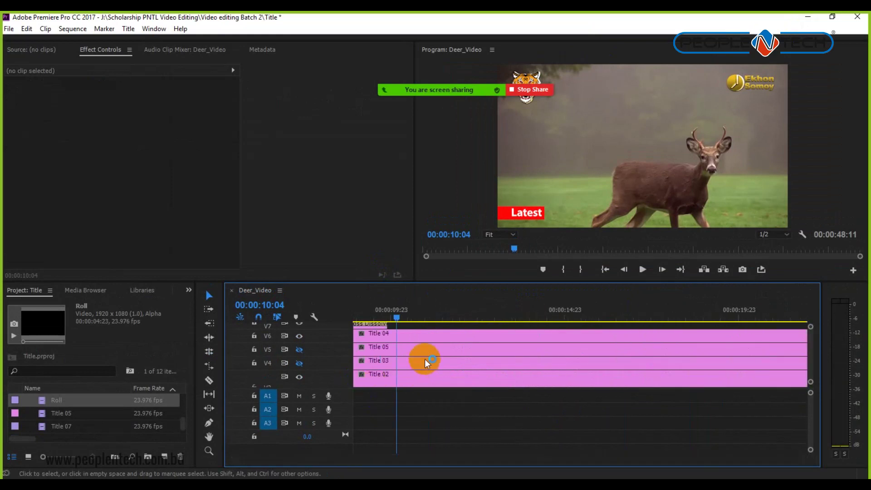
left_click_drag(810, 354, 807, 336)
left_click(380, 336)
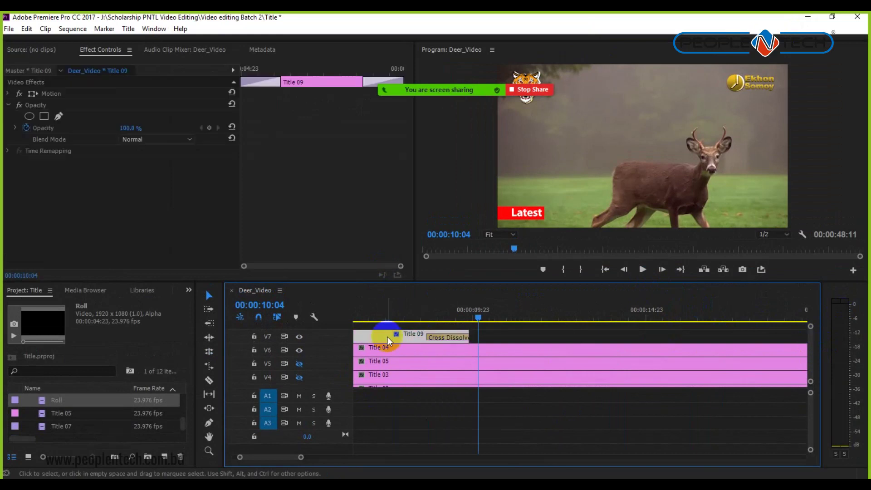
key("Delete")
left_click(434, 350)
key("Delete")
left_click(435, 365)
key("Delete")
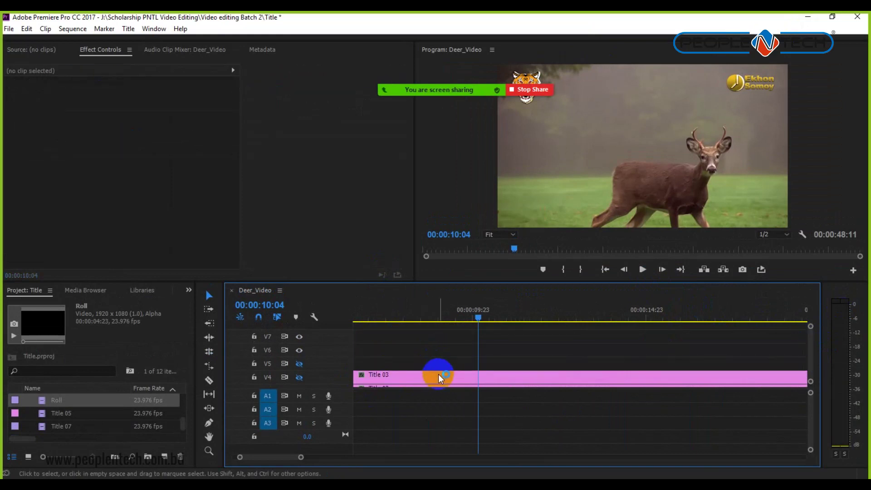
- Enlarge the timeline panel further and reduce the height of track V3
scroll(599, 379, "down", 2)
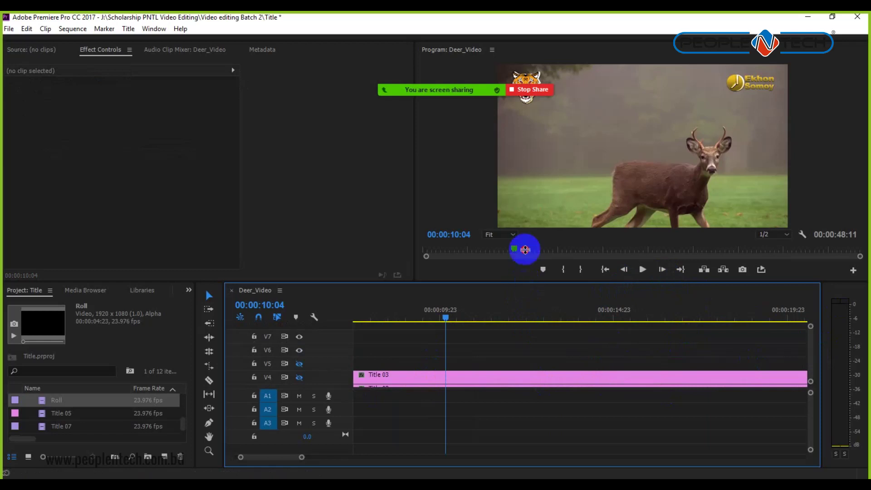
left_click_drag(522, 279, 525, 206)
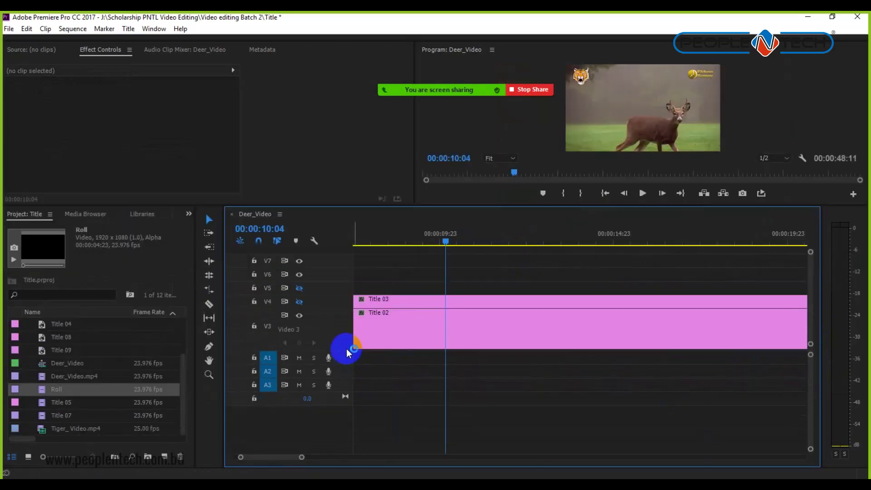
left_click_drag(339, 349, 341, 311)
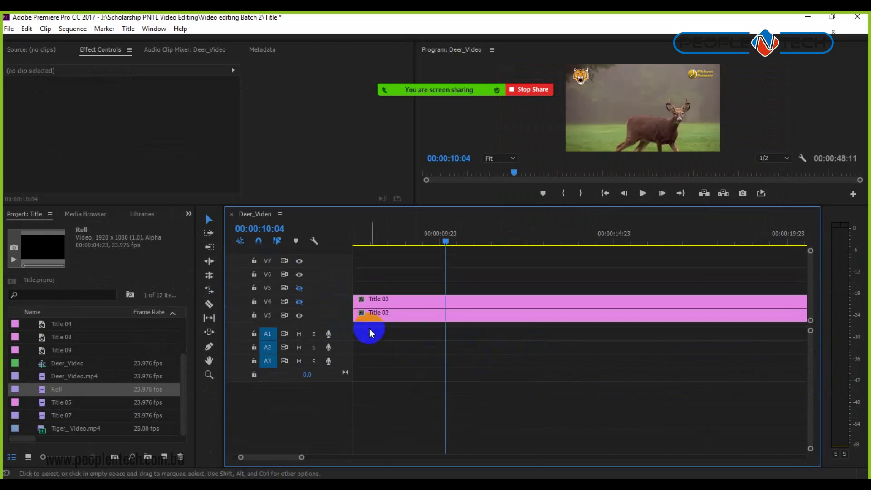
- Turn on track V4's output and expand the video track area down to V1 at the start of the sequence
left_click(299, 289)
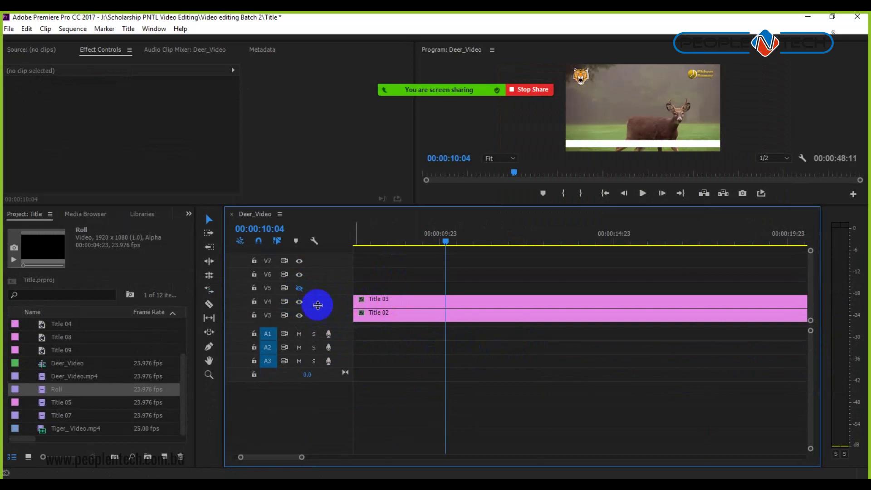
scroll(391, 314, "up", 2)
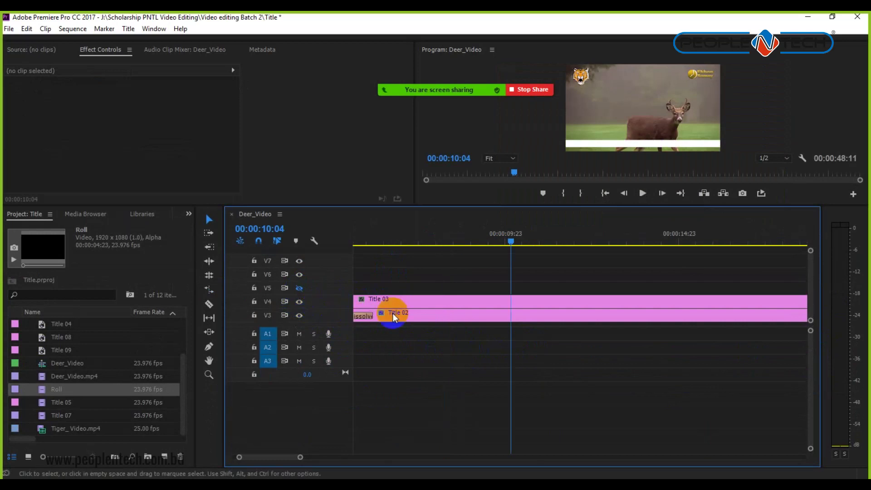
scroll(393, 316, "up", 4)
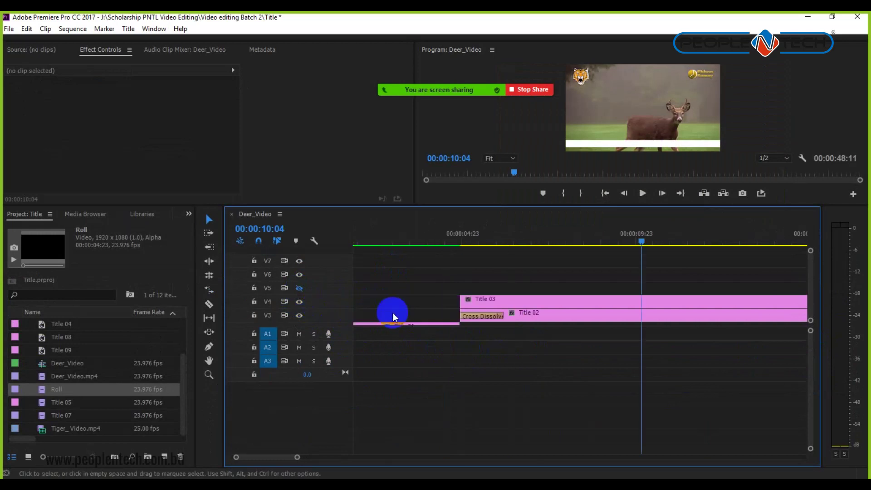
scroll(393, 316, "down", 2)
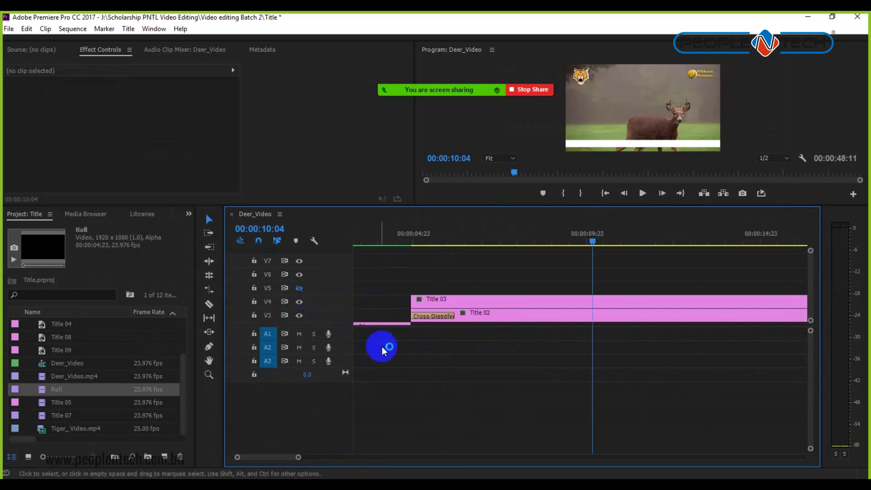
scroll(382, 346, "up", 3)
left_click_drag(337, 326, 343, 362)
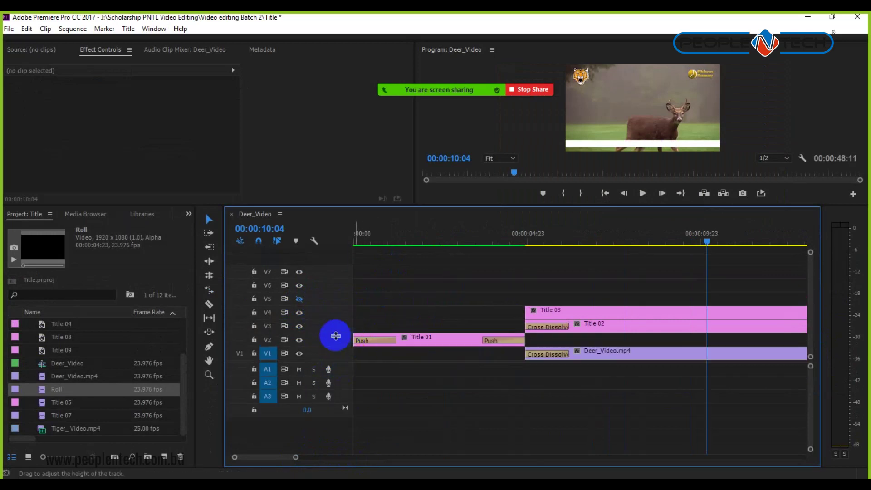
- Check Title 03 at 00:00:06:02 by toggling track V4, turn on track V5's output, and delete the Title 03 clip
left_click(427, 234)
left_click_drag(433, 242, 566, 243)
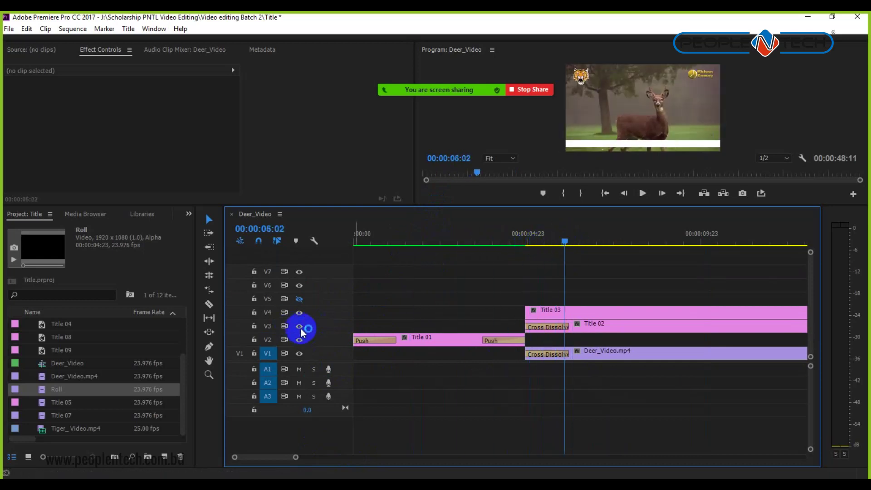
left_click(548, 312)
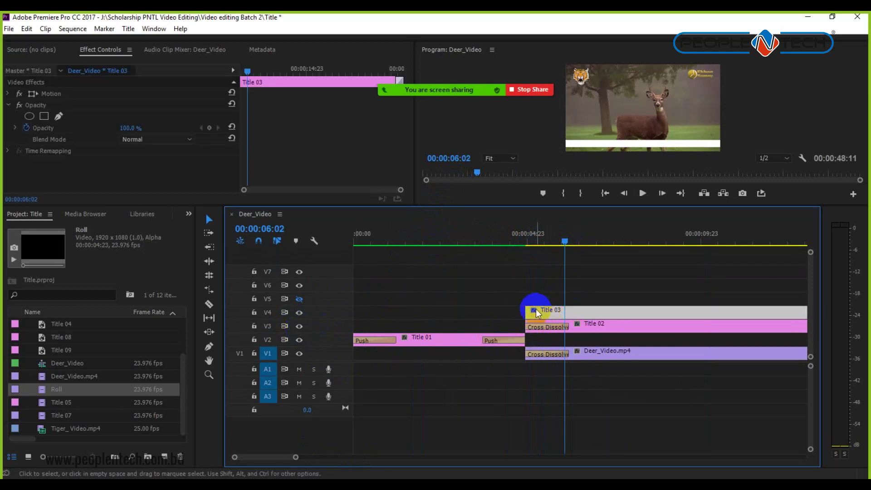
left_click(300, 313)
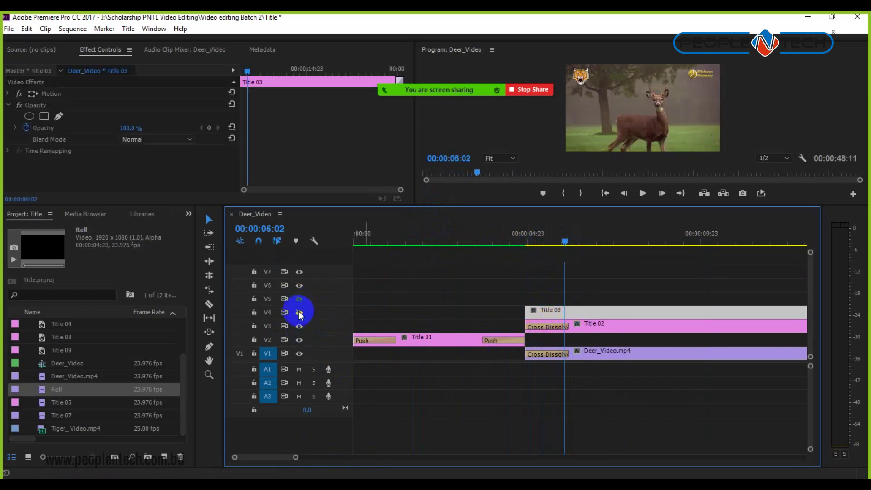
left_click(299, 312)
left_click(300, 313)
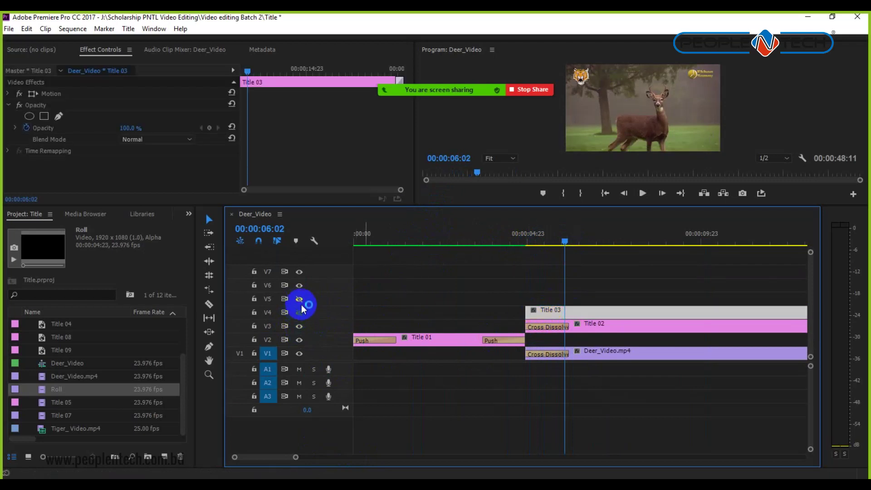
left_click(299, 313)
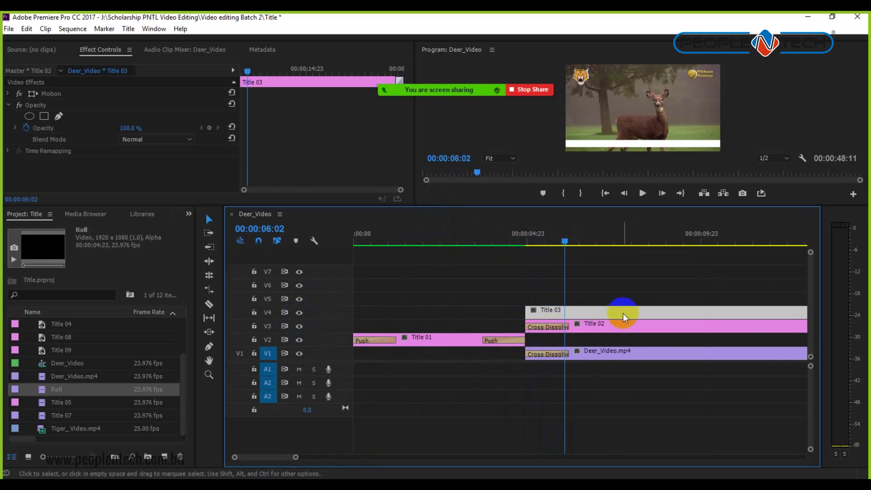
key("Delete")
- Preview the Title 07 clip on track V2 after Deer_Video.mp4 and delete it
left_click_drag(295, 457, 409, 457)
left_click(564, 247)
mouse_move(567, 238)
left_mouse_down()
mouse_move(548, 240)
mouse_move(573, 241)
left_mouse_up()
left_click(606, 345)
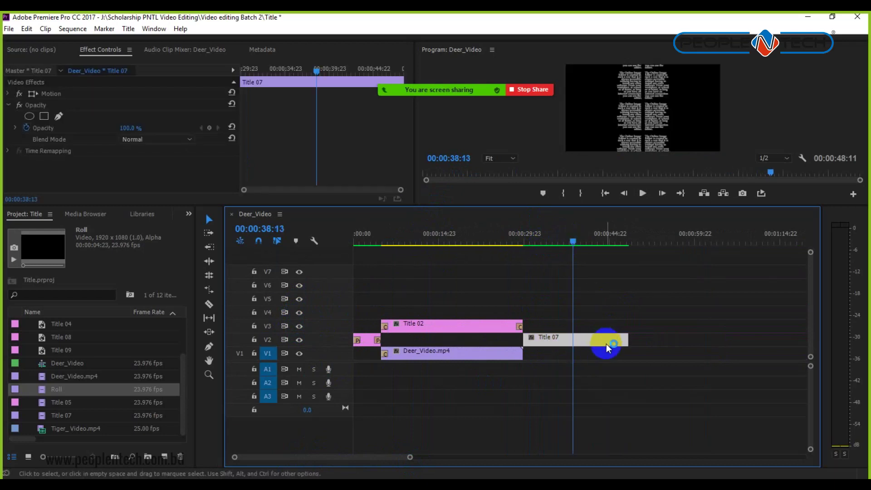
key("Delete")
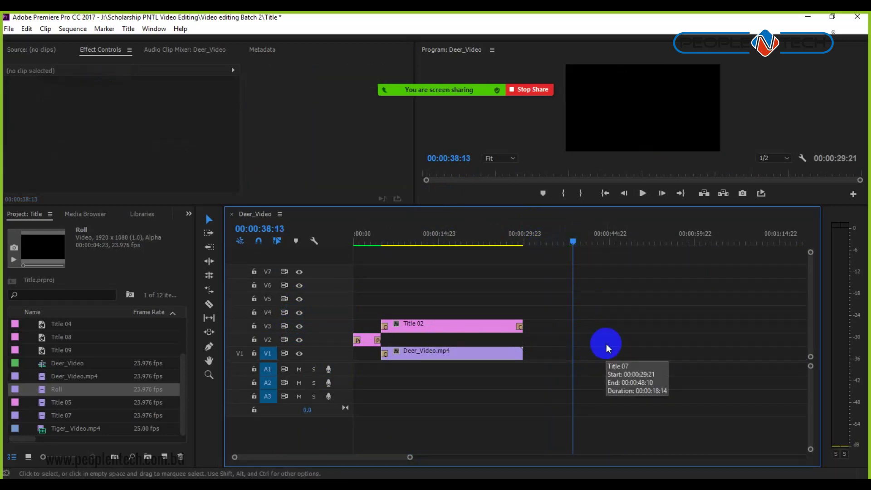
- Place the playhead at 00:00:30:00, just past the last clips, and open the Roll title for editing
left_click_drag(409, 458, 288, 461)
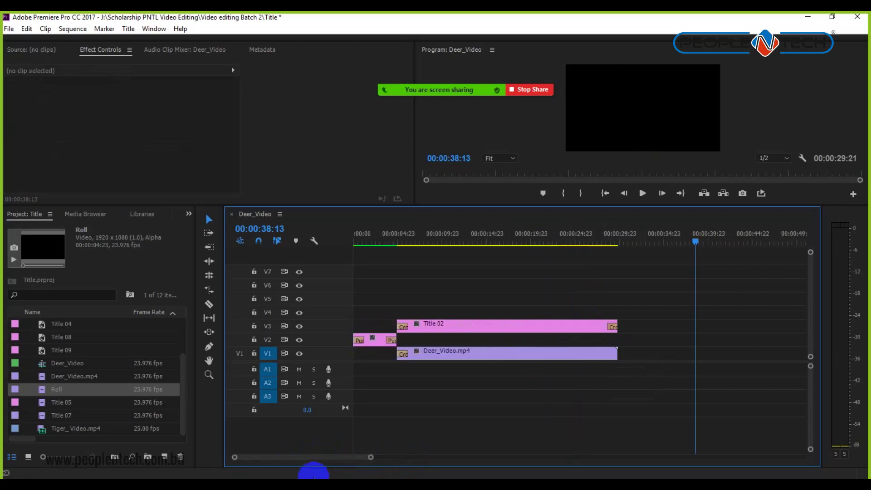
left_click_drag(696, 239, 620, 243)
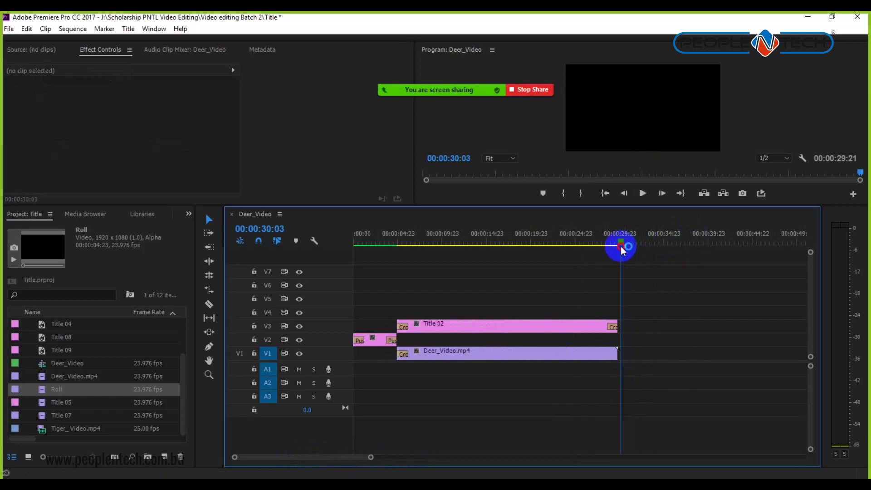
double_click(44, 393)
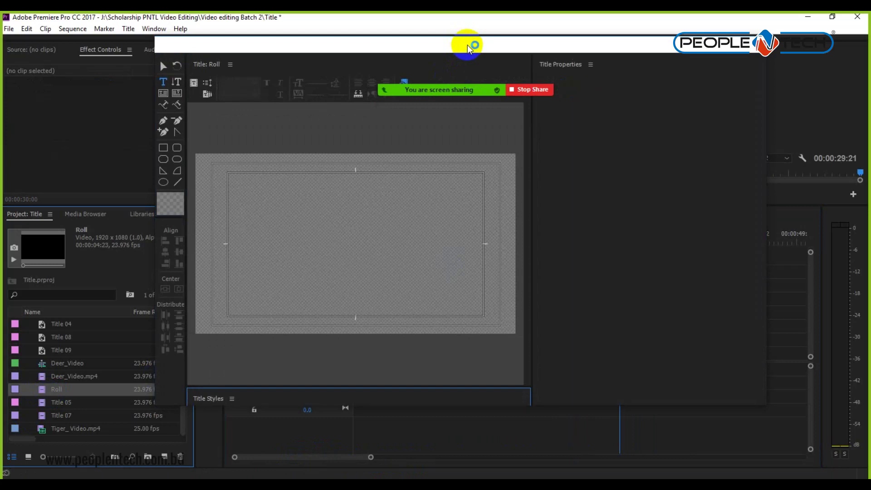
left_click_drag(467, 47, 491, 68)
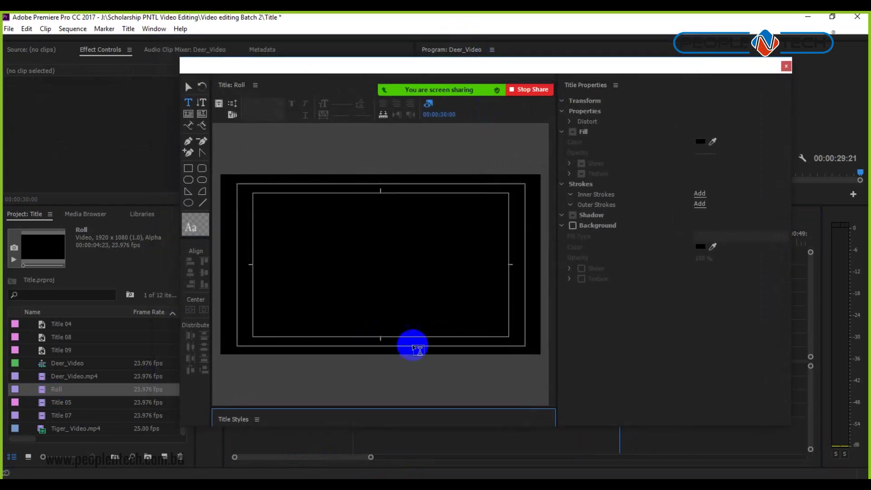
- Switch to the browser, copy the Private description "Only members can see who's in the group and what they post", and return to Premiere Pro
key("alt+Tab")
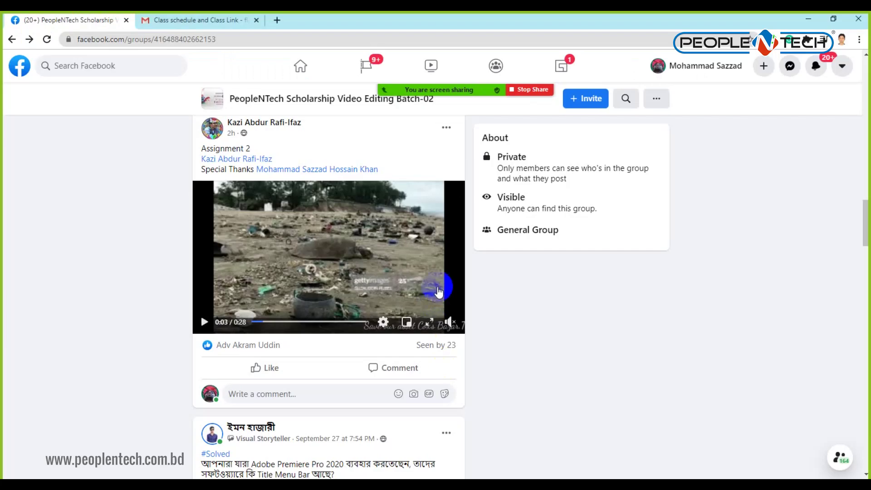
scroll(374, 292, "down", 2)
scroll(374, 287, "up", 10)
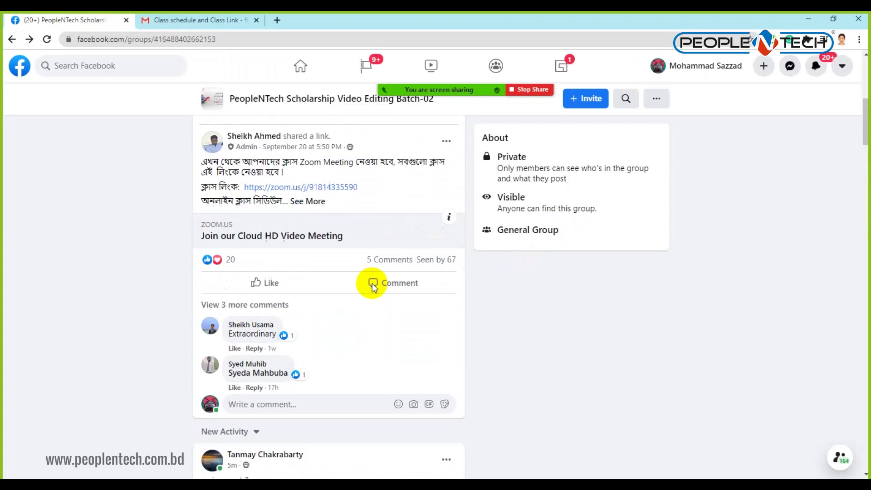
scroll(370, 272, "down", 3)
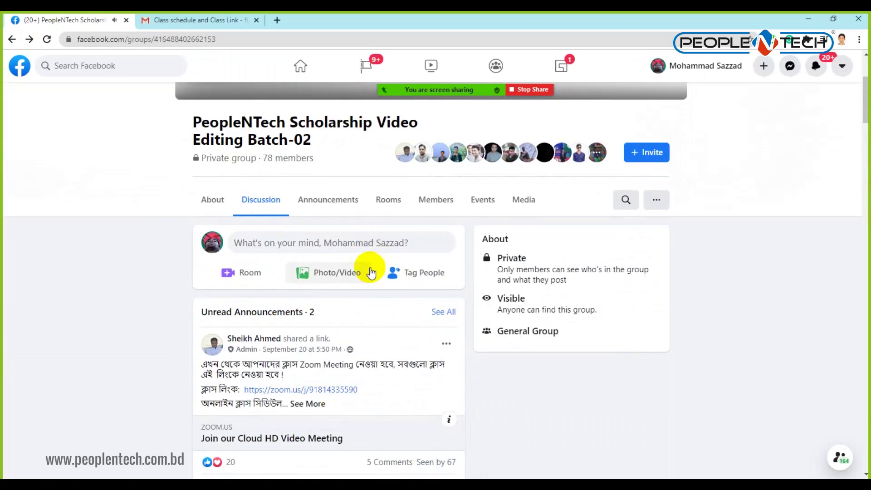
left_click_drag(497, 269, 588, 282)
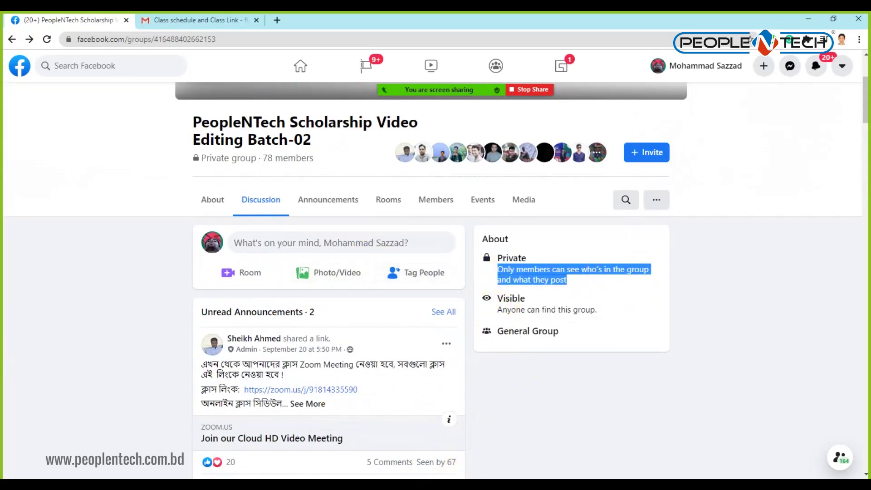
key("alt+Tab")
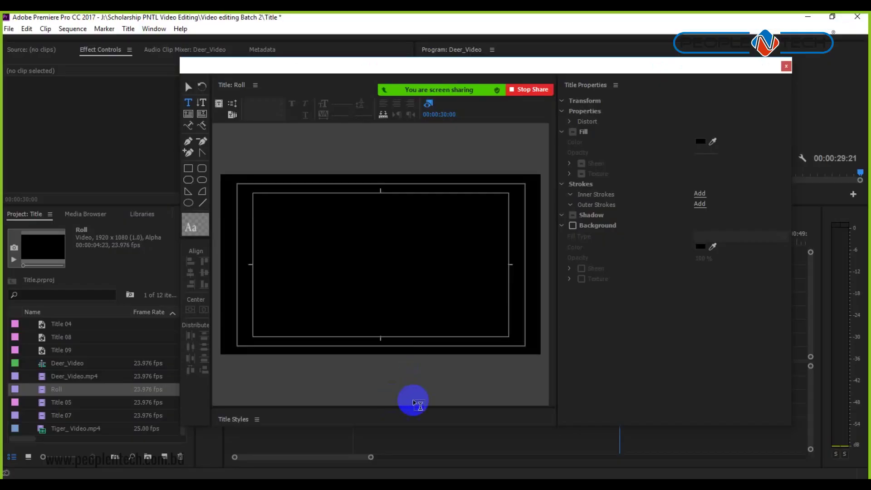
- Start a text line in the upper middle of the Roll title and paste the copied sentence
left_click(189, 102)
left_click(373, 222)
left_click(480, 73)
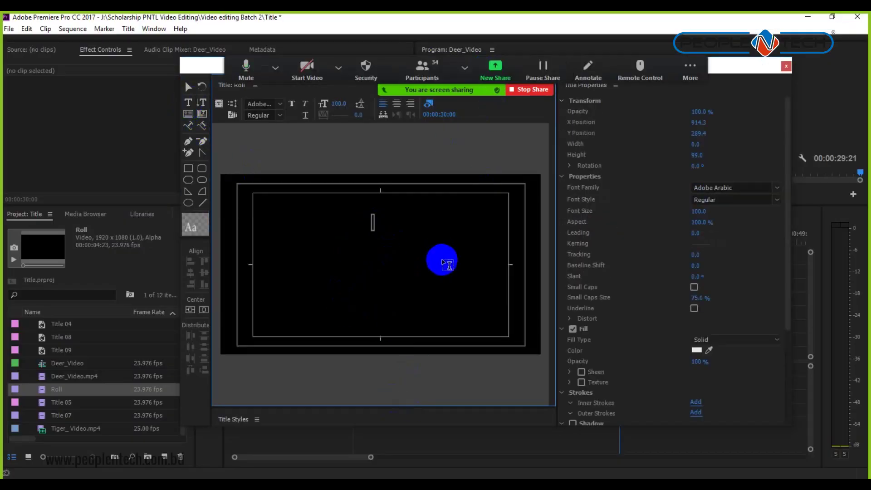
key("ctrl+v")
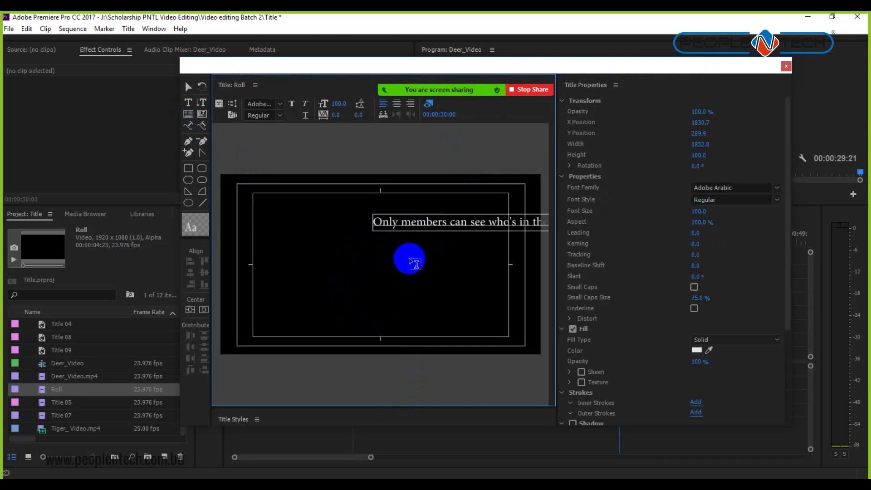
- Break the sentence into five lines after members, who's, group and what, then end it with a period and add a blank line
left_click(447, 222)
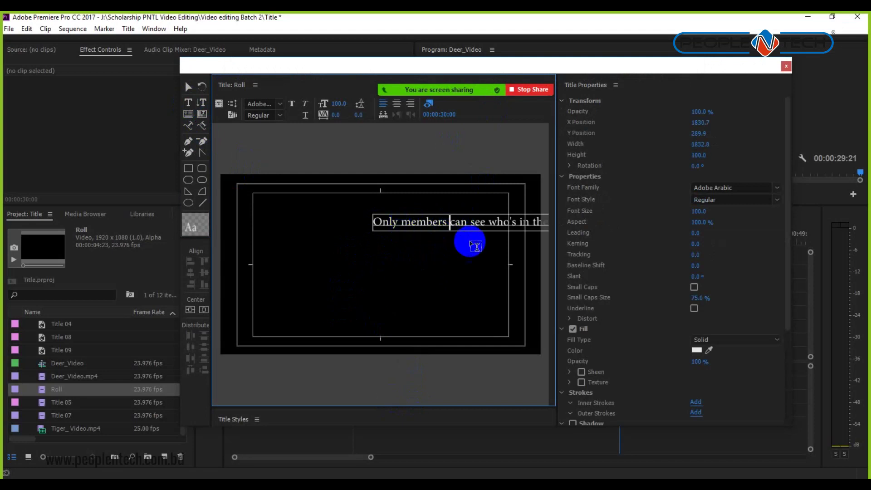
key("Return")
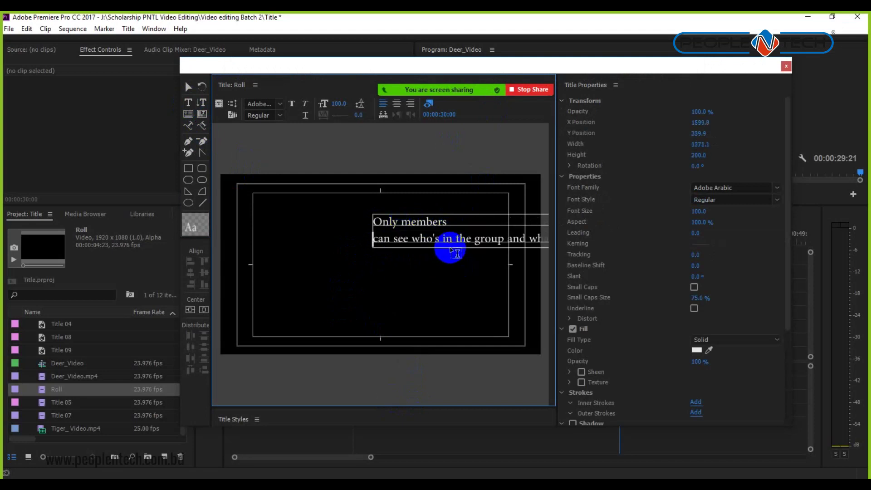
left_click(442, 238)
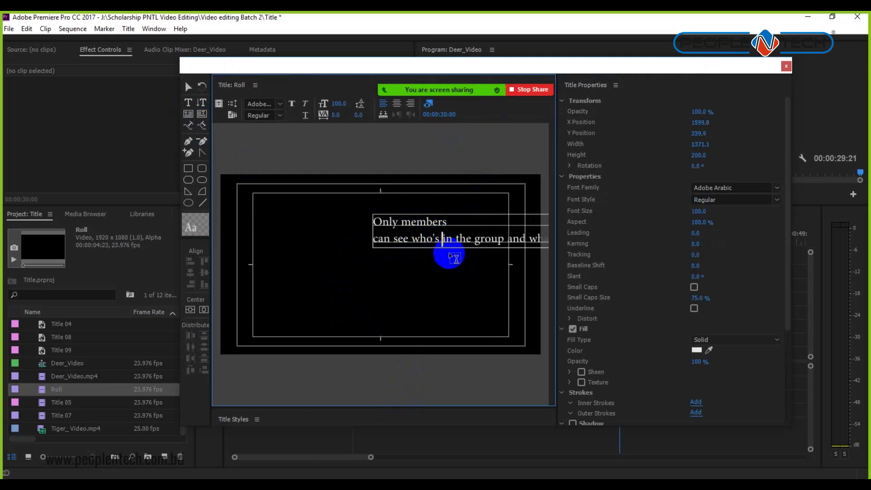
key("Return")
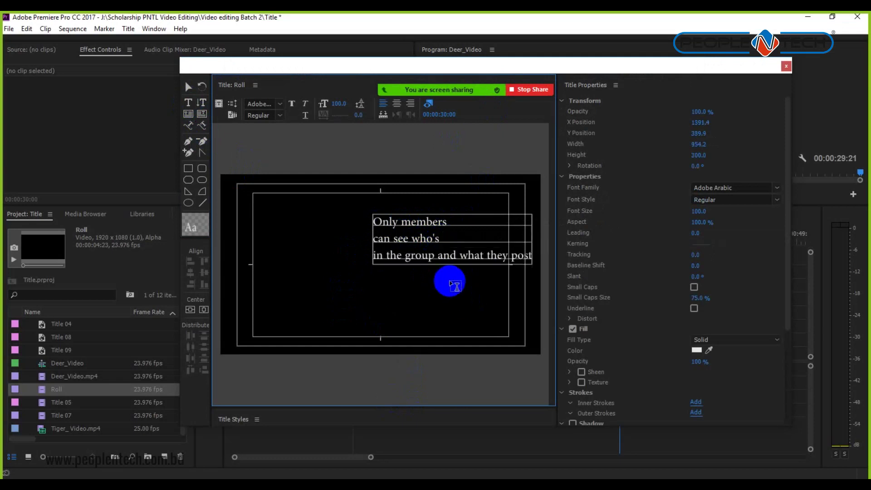
key("Return")
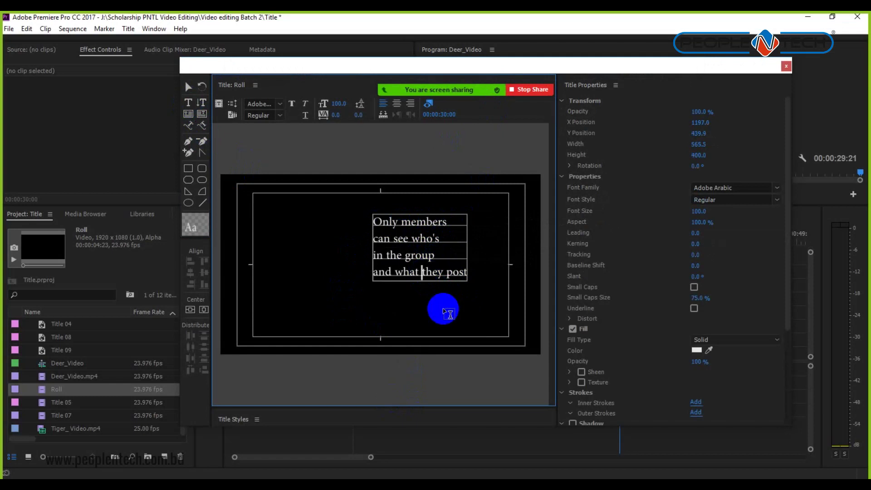
key("Return")
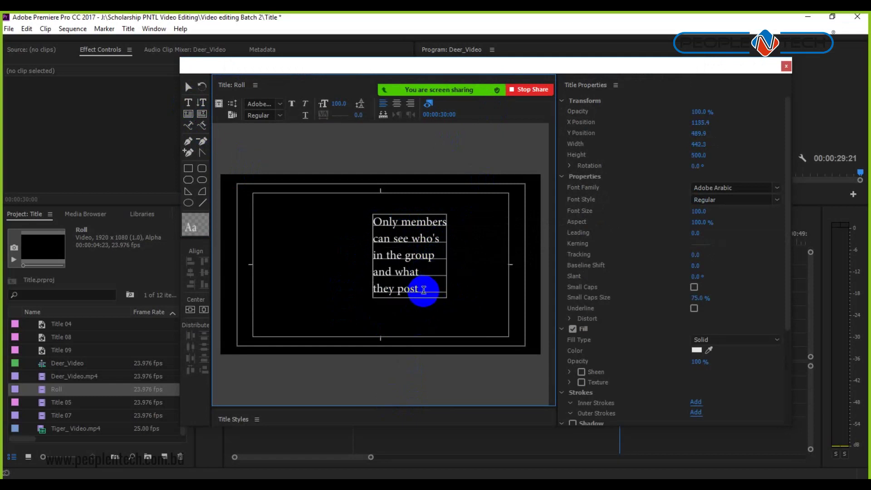
left_click(423, 288)
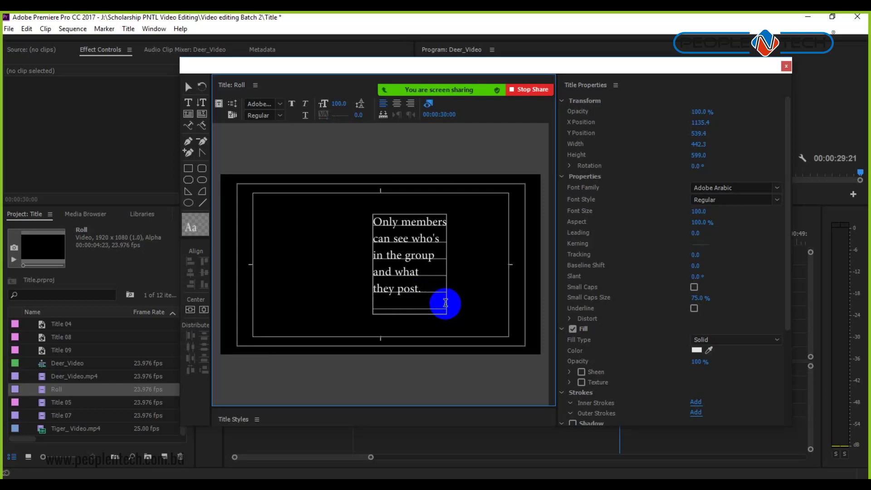
- Paste the sentence again below the first paragraph and break it into four lines after members, in and and
key("ctrl+v")
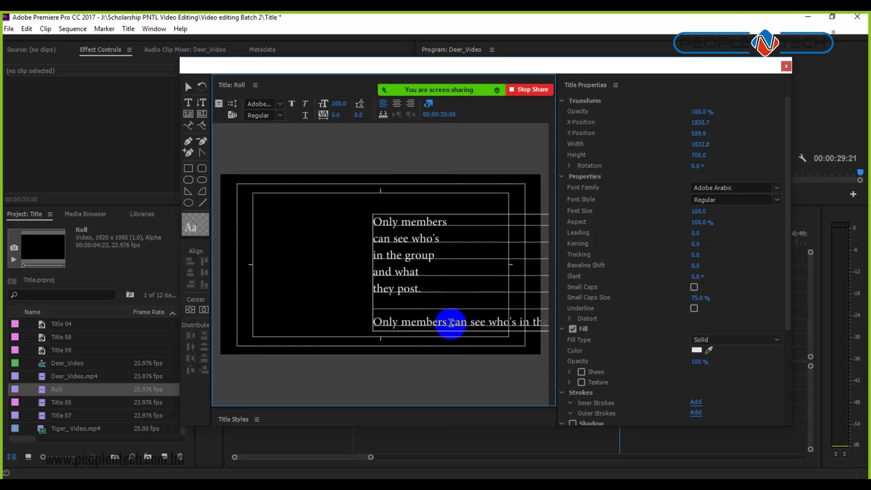
key("Return")
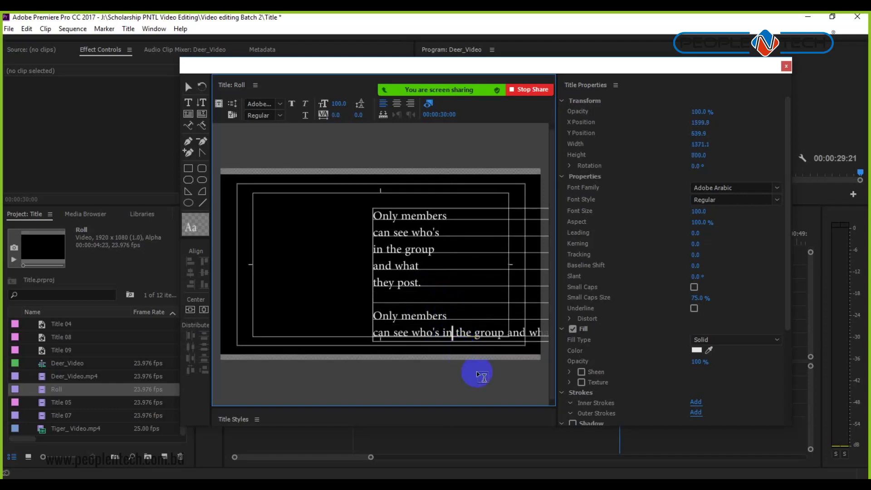
key("Return")
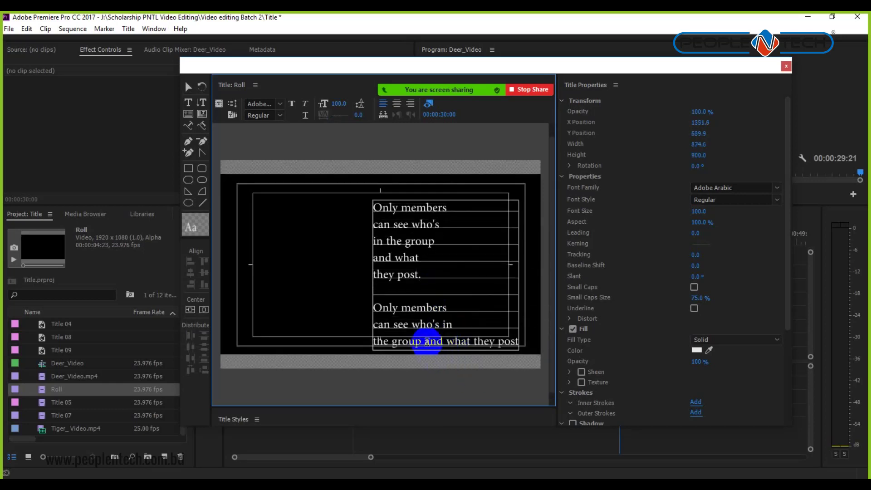
left_click(442, 341)
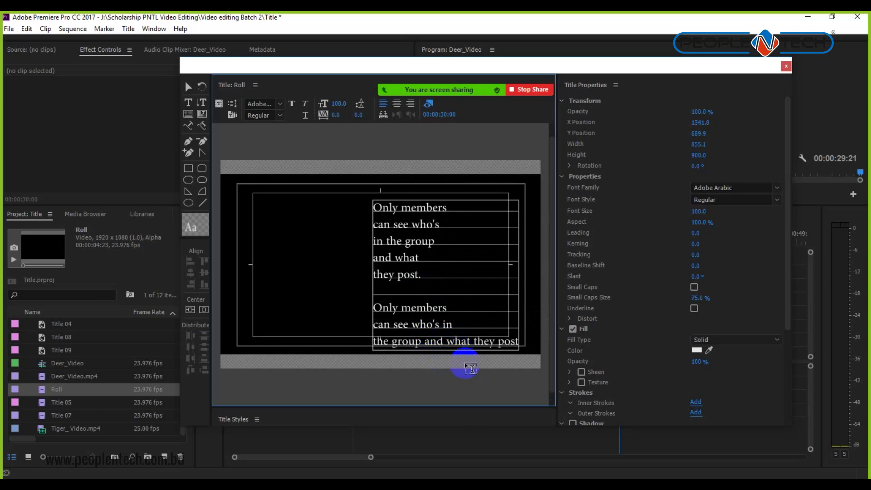
key("Return")
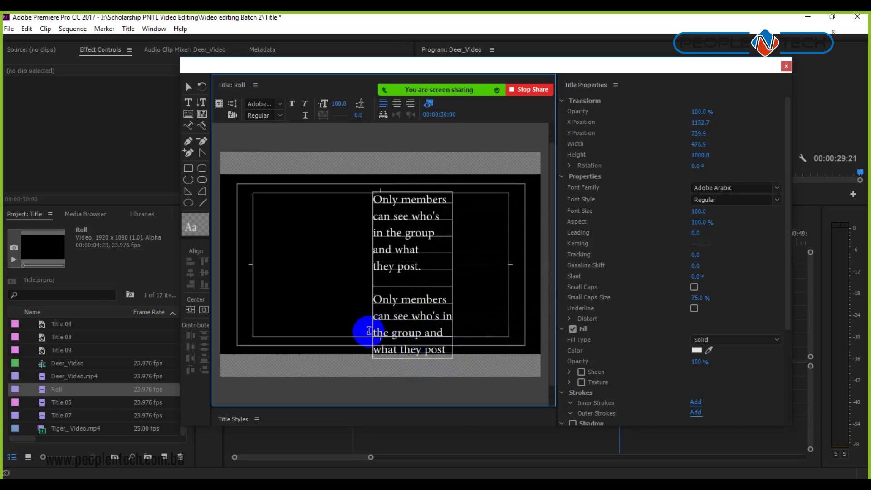
- Center-align the text block and center it horizontally in the title frame
left_click(188, 86)
left_click(396, 104)
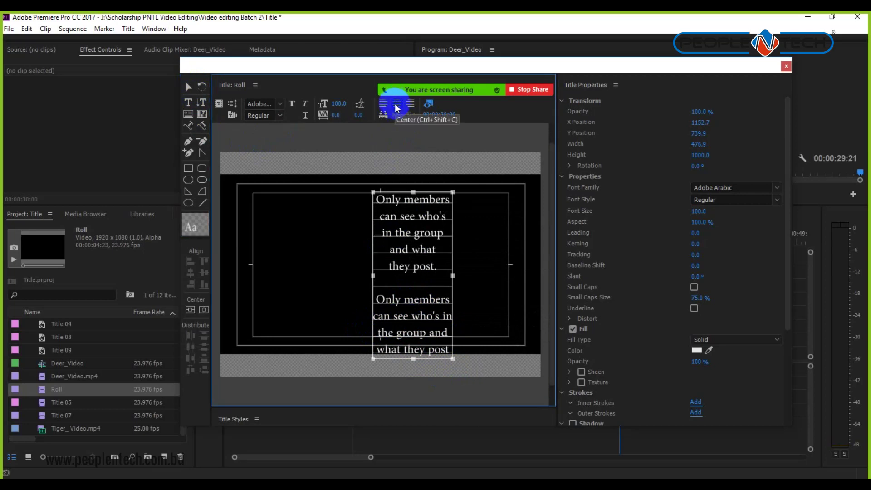
left_click(203, 310)
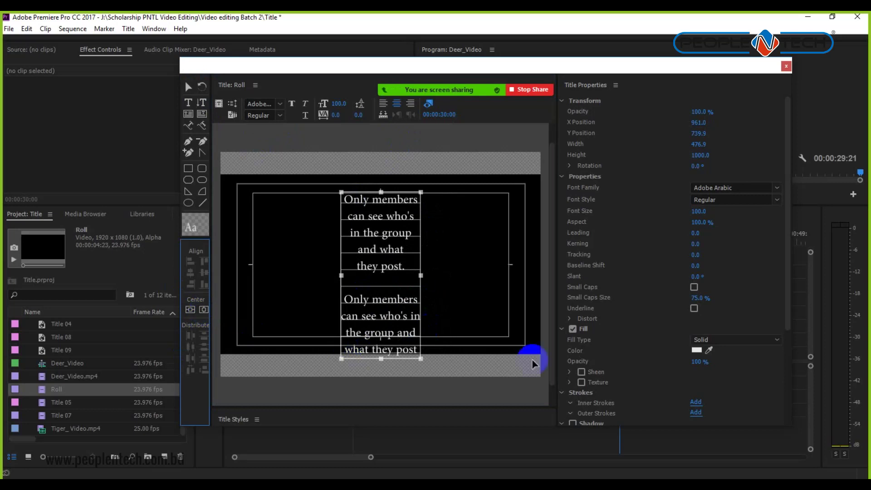
- Expand the Title Styles area and add two line breaks after the second paragraph's last word, post
left_click_drag(524, 407, 511, 288)
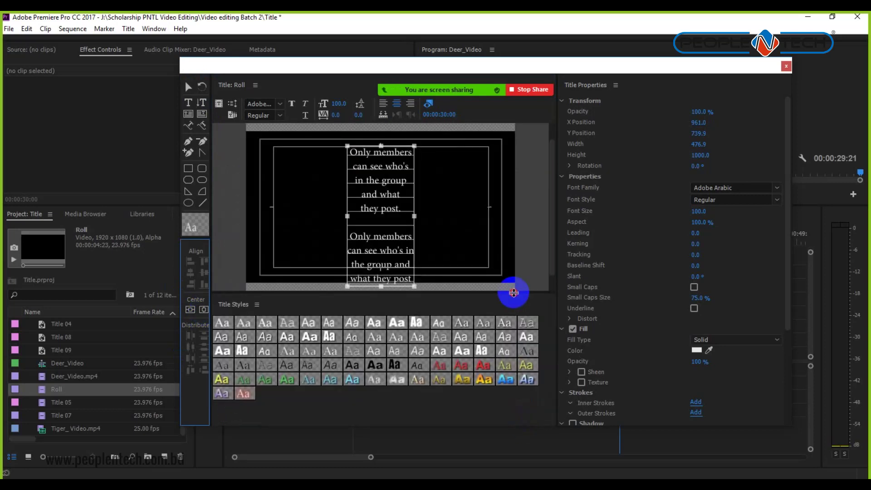
mouse_move(386, 230)
left_mouse_down()
mouse_move(369, 245)
mouse_move(388, 200)
mouse_move(387, 227)
left_mouse_up()
left_click(413, 275)
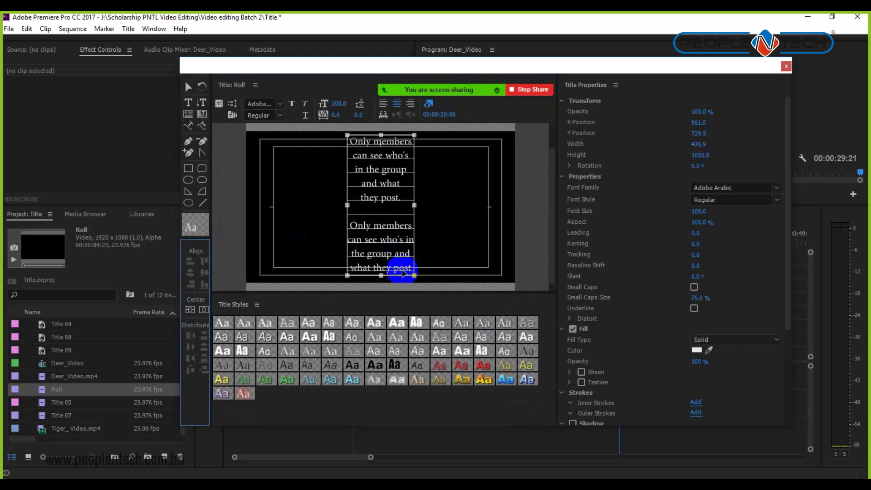
double_click(402, 268)
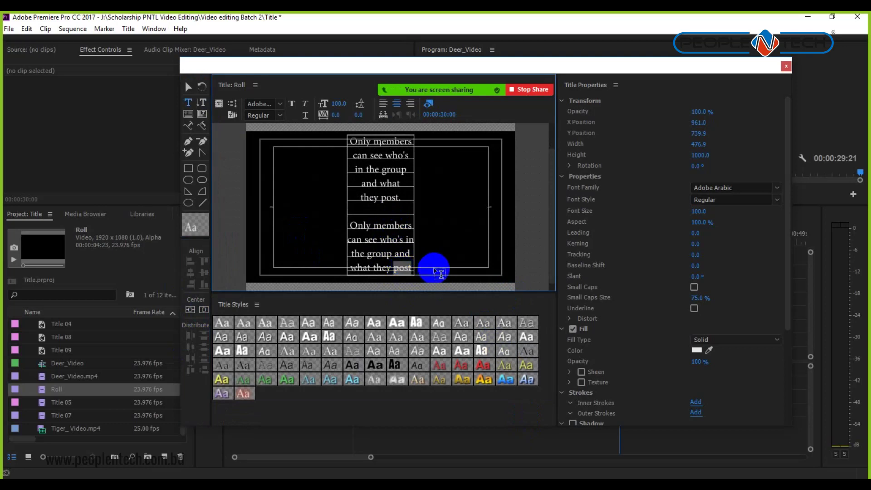
left_click(418, 266)
key("Return")
key("Return")
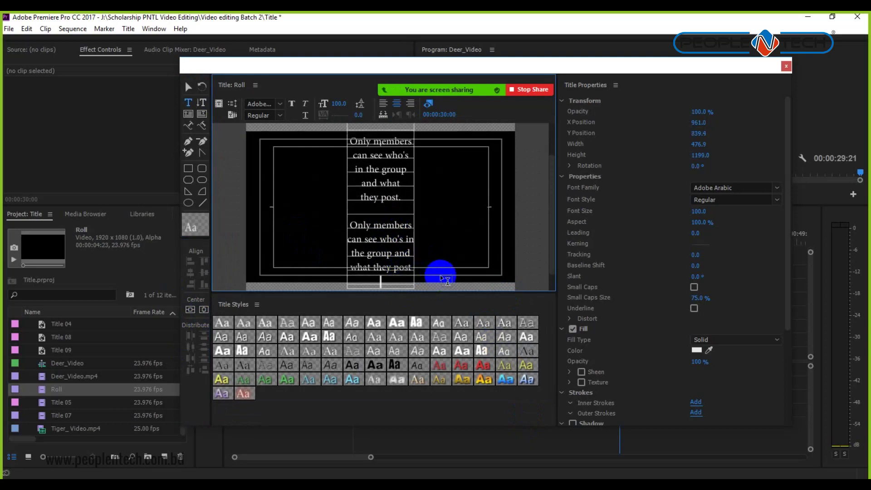
type("post  ")
type("Copy")
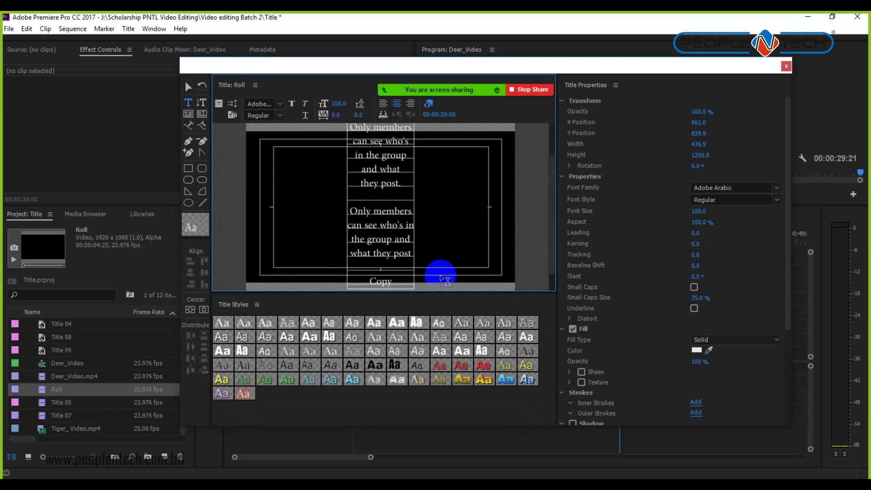
type(" R")
key("BackSpace")
key("BackSpace")
key("BackSpace")
key("BackSpace")
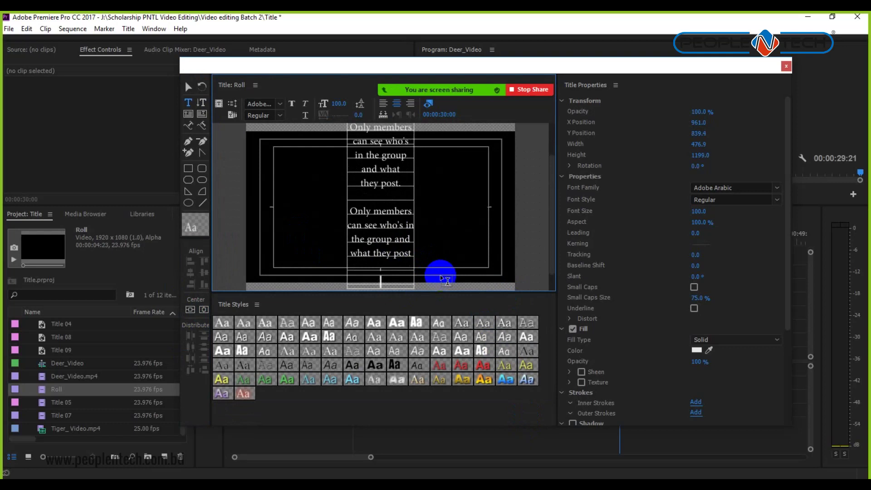
- Enter AVAYAN STUDIO as the closing line of the roll text
type("AV")
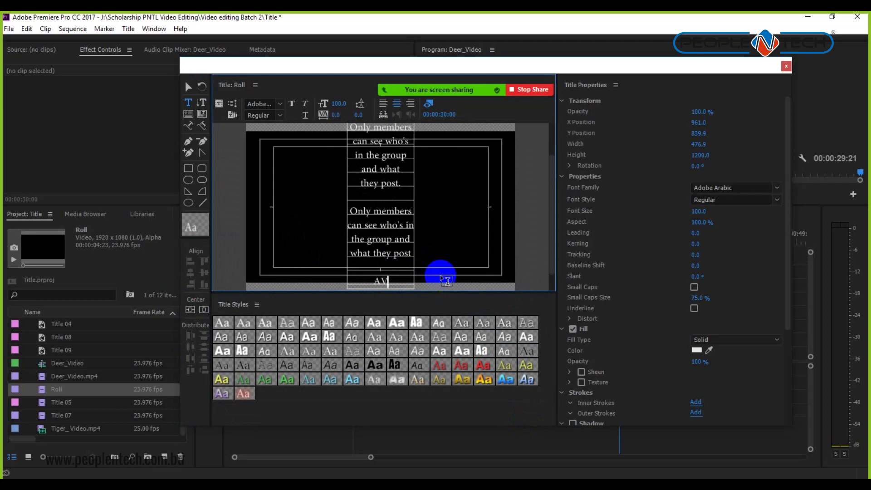
type("AYAN STUDIO")
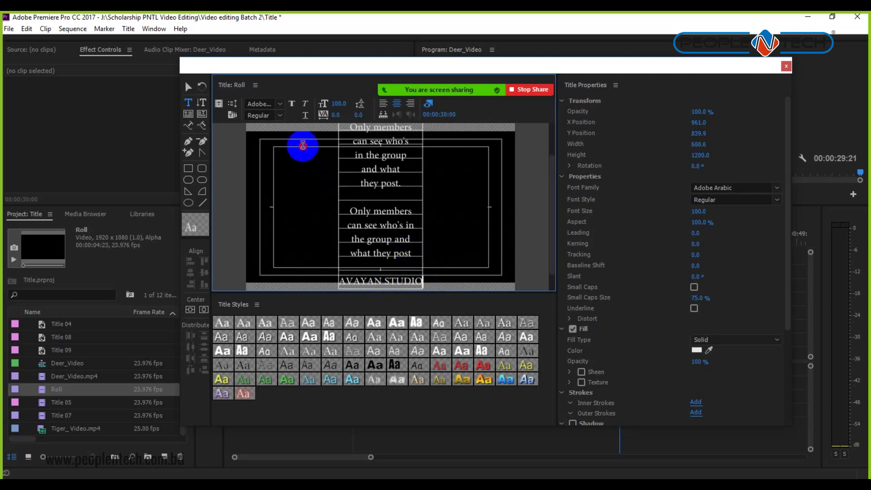
- Apply the gold gradient Arial Black title style to the two paragraphs and set their font size to 81
key("ctrl+a")
scroll(380, 208, "up", 3)
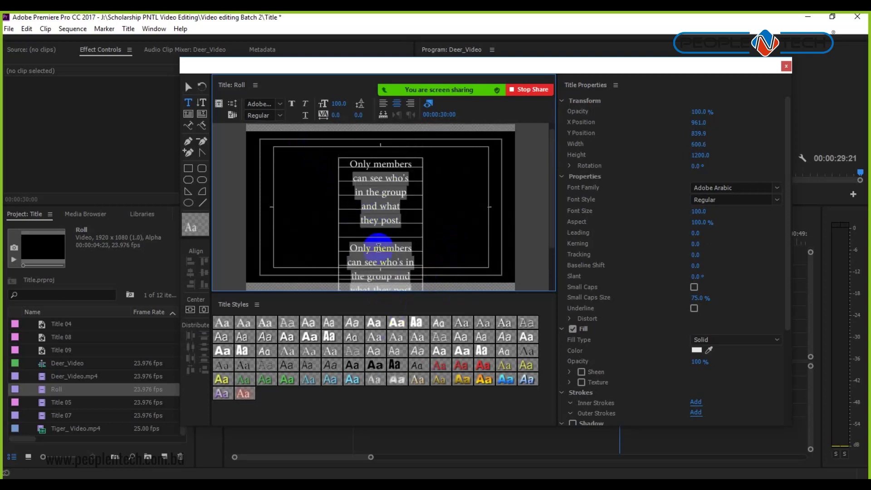
left_click(463, 382)
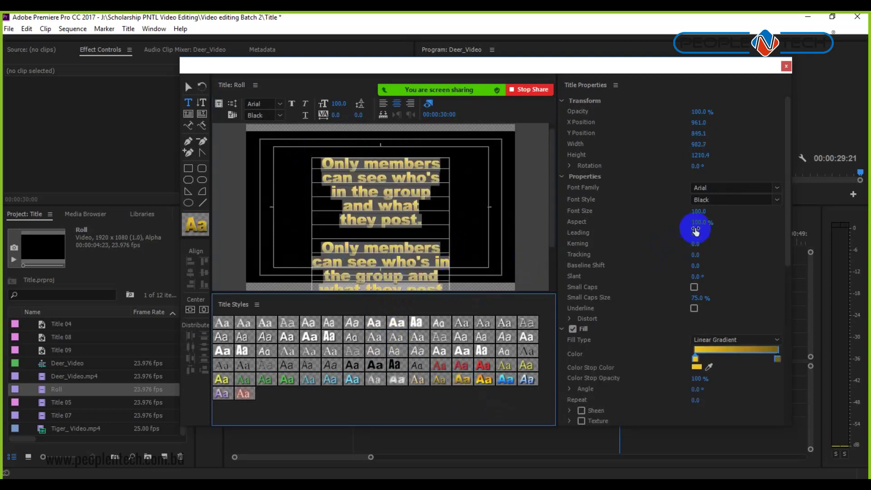
left_click_drag(698, 215, 686, 214)
scroll(385, 214, "down", 2)
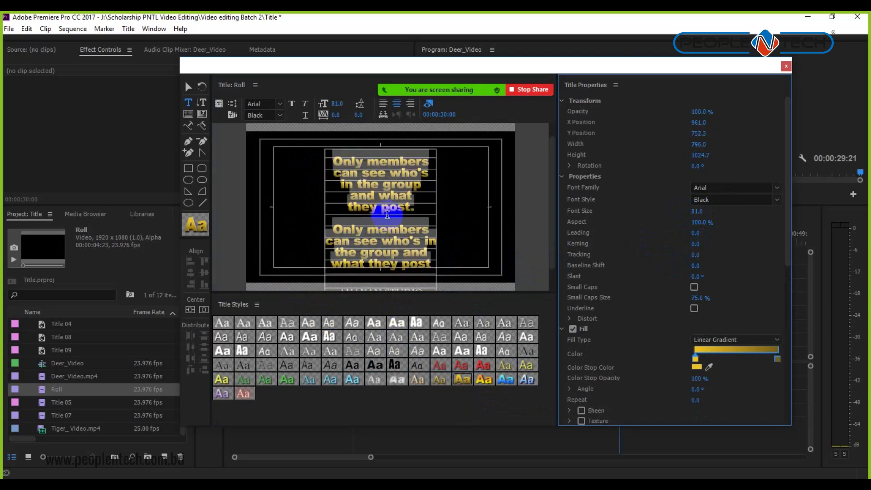
- Apply the blue gradient Arial Black title style to the closing line AVAYAN STUDIO
scroll(385, 214, "down", 4)
double_click(392, 268)
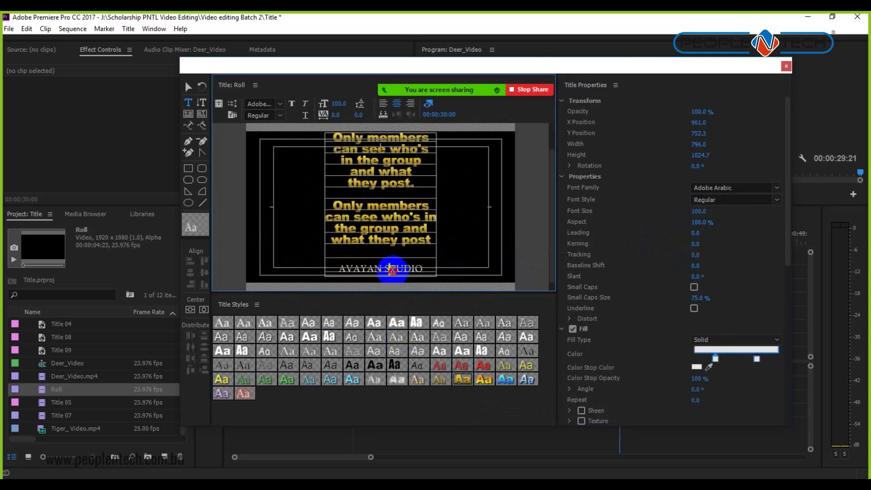
double_click(376, 268)
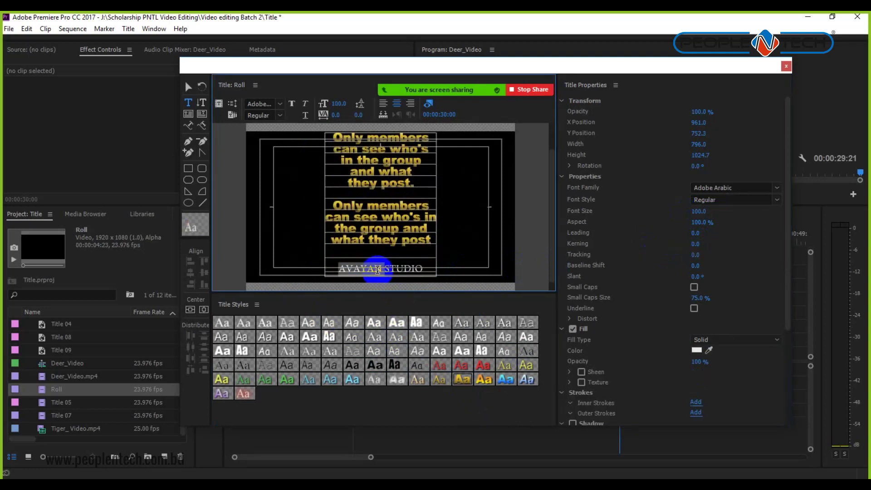
left_click_drag(338, 266, 444, 274)
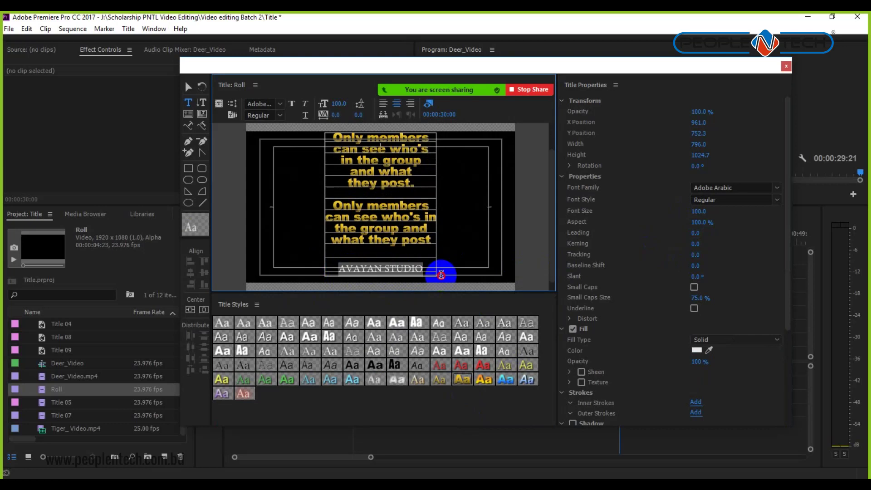
left_click(479, 365)
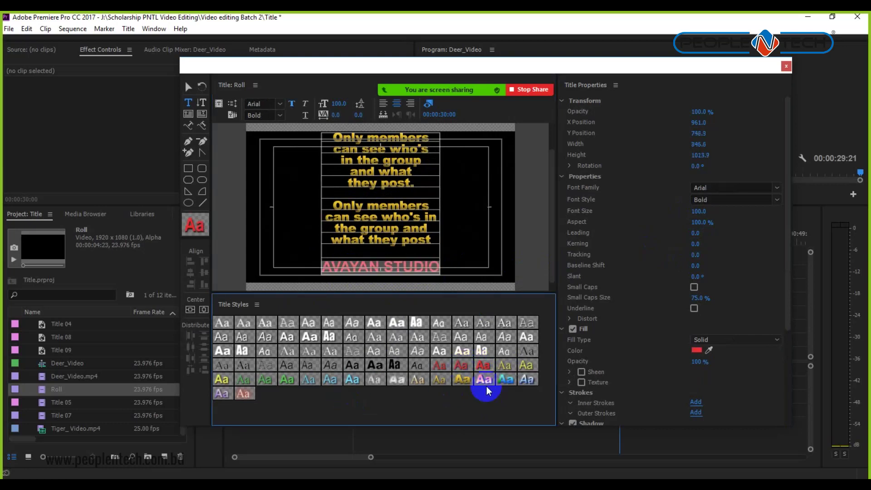
left_click(504, 380)
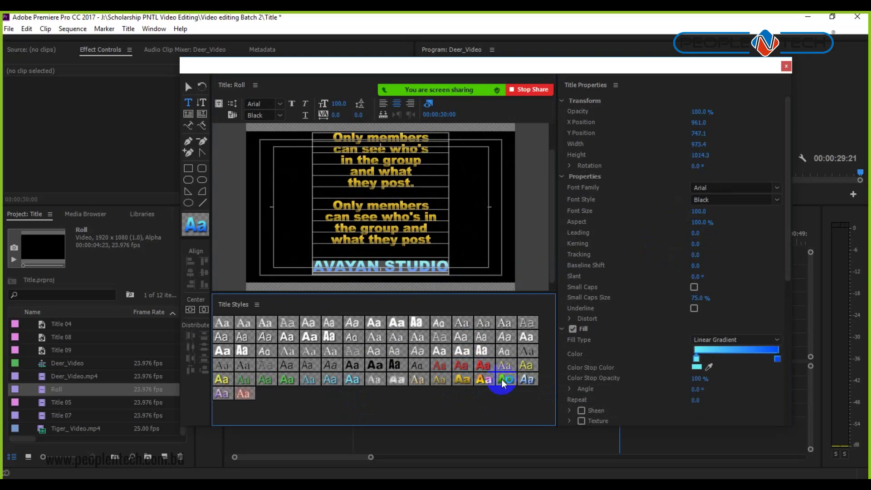
- Insert one more blank line between the second paragraph and AVAYAN STUDIO
left_click(425, 251)
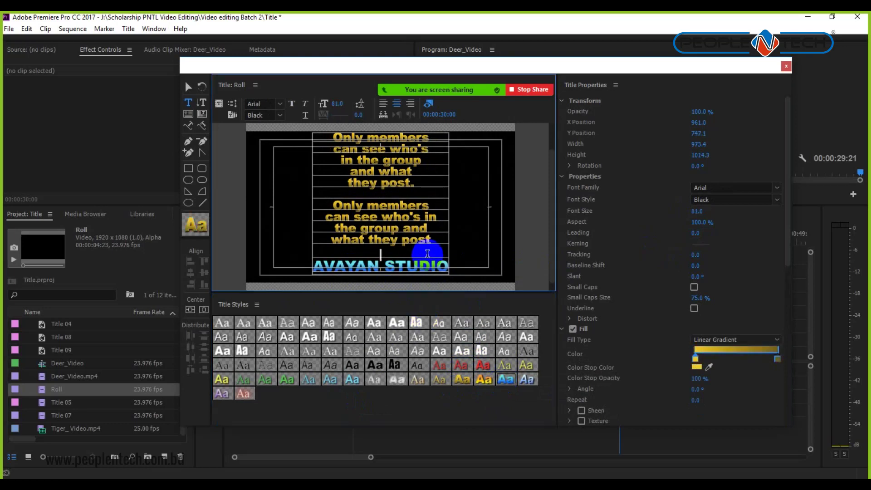
key("Return")
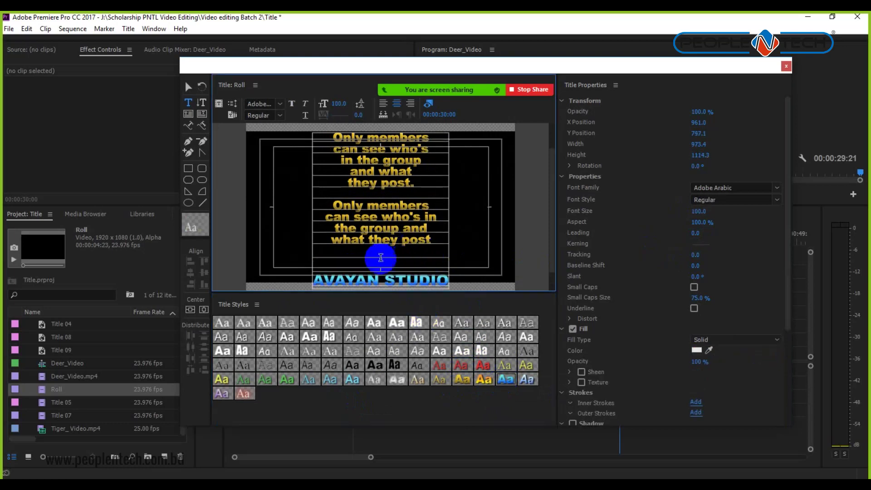
scroll(414, 229, "up", 2)
scroll(415, 233, "up", 3)
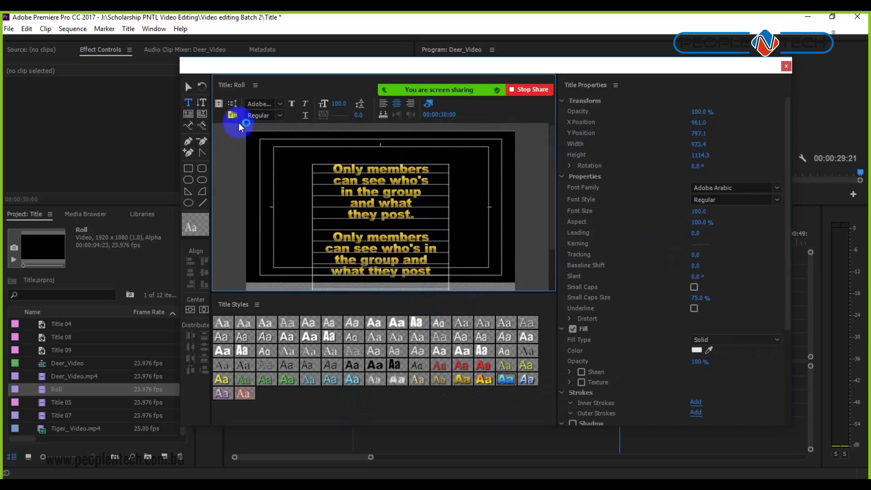
left_click(233, 105)
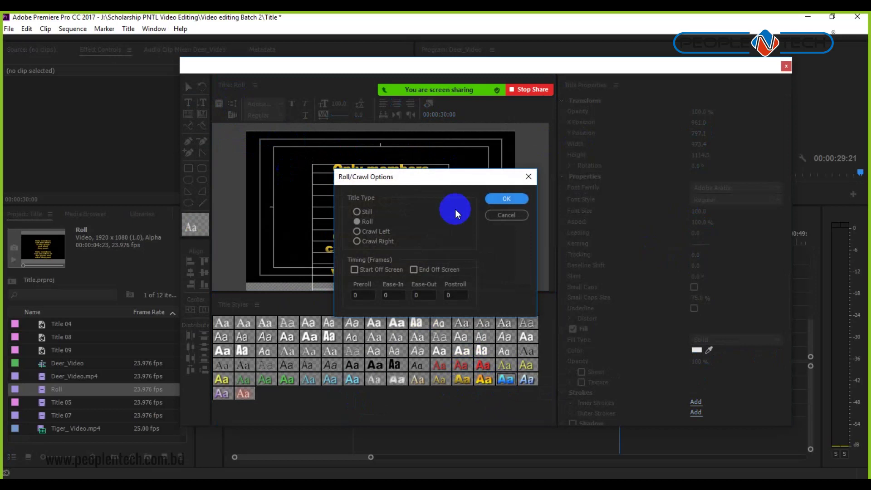
mouse_move(431, 176)
left_mouse_down()
mouse_move(509, 173)
mouse_move(433, 182)
left_mouse_up()
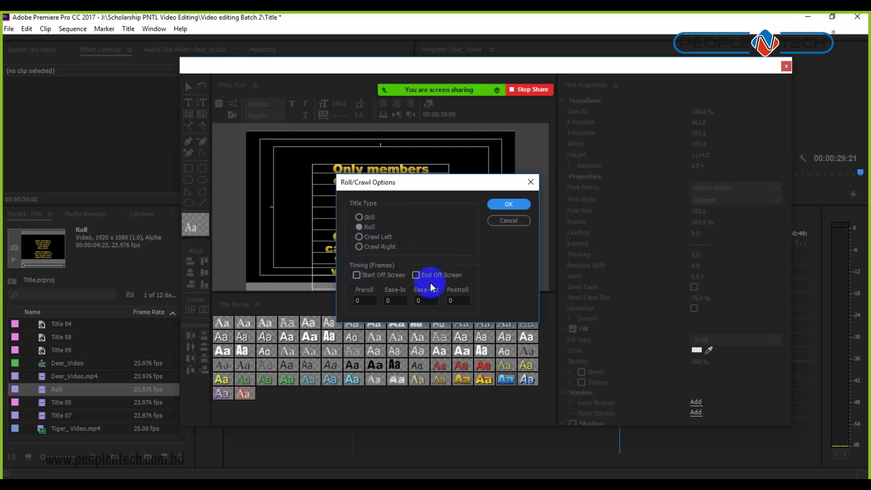
left_click(361, 277)
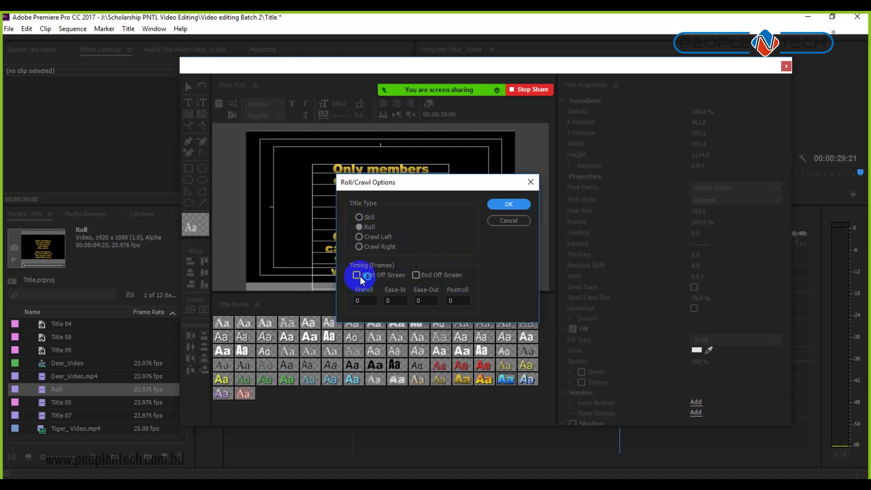
left_click(416, 275)
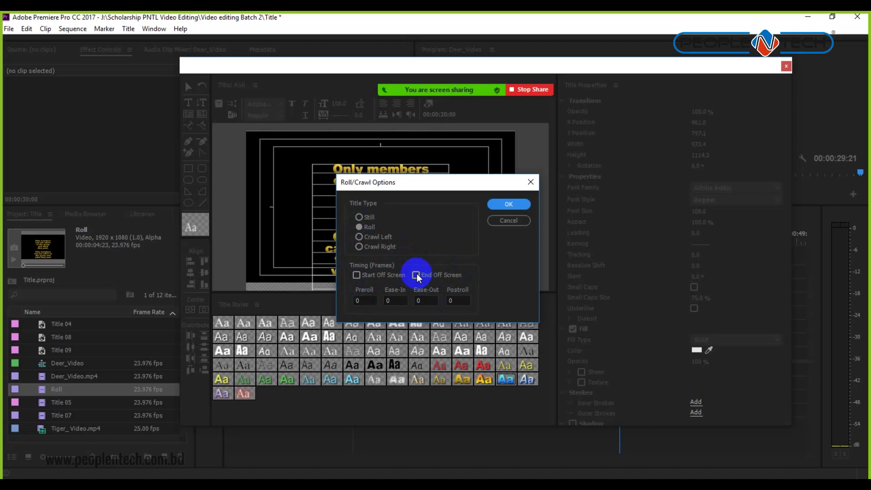
left_click(416, 276)
left_click(416, 275)
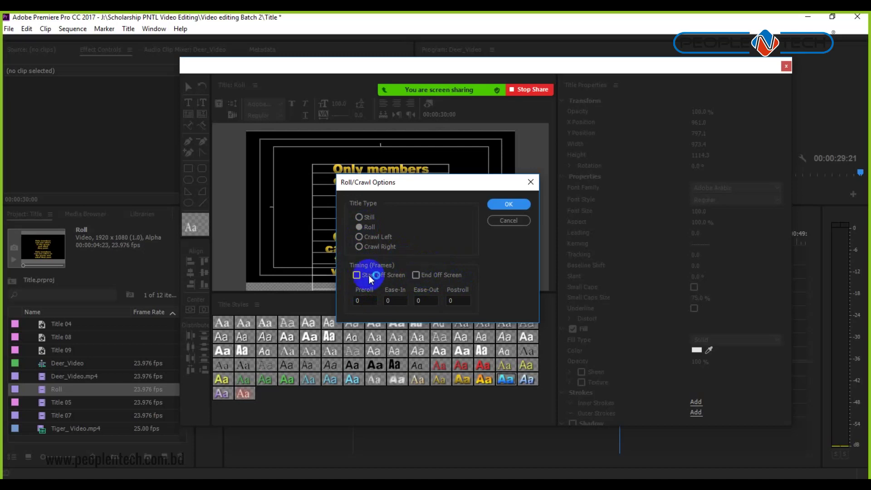
left_click(356, 275)
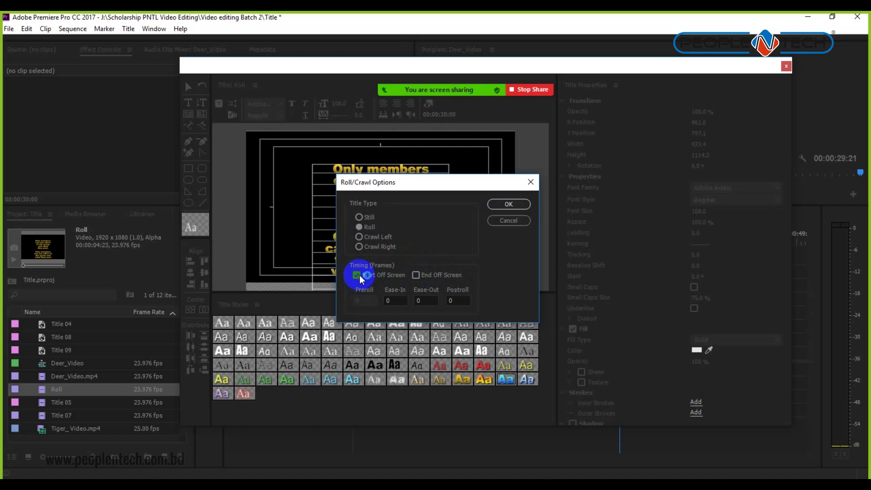
left_click(447, 269)
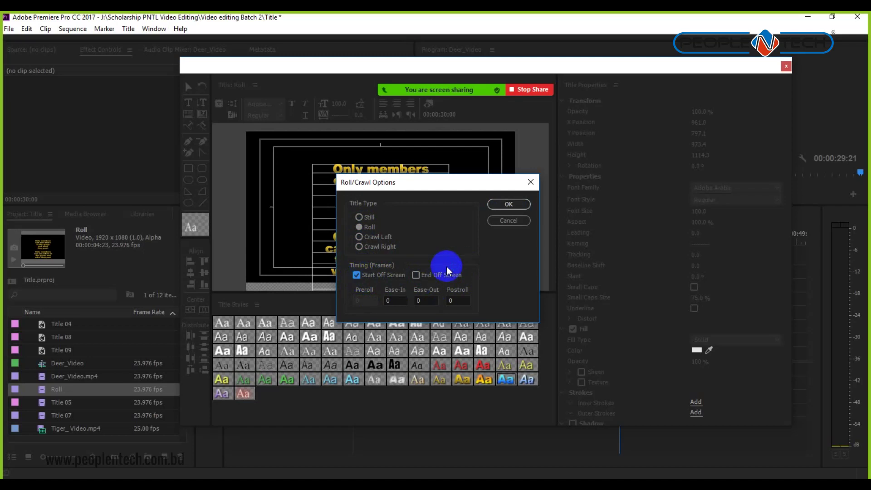
left_click(433, 236)
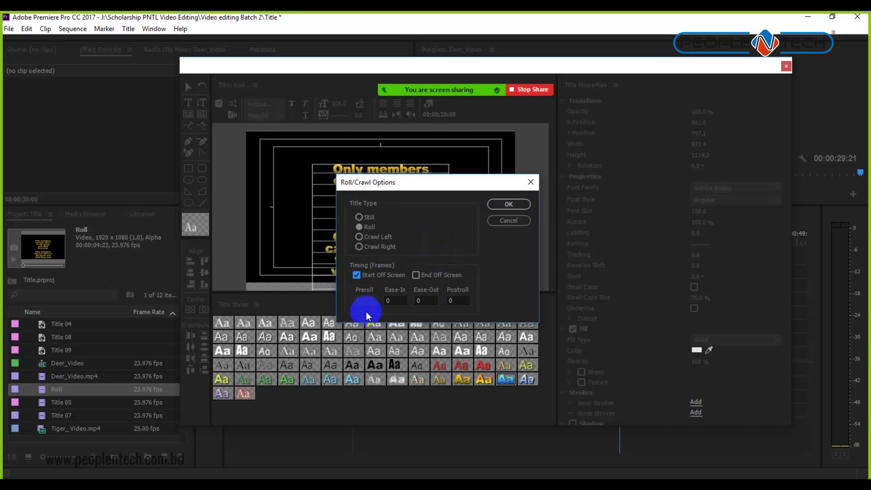
left_click(358, 275)
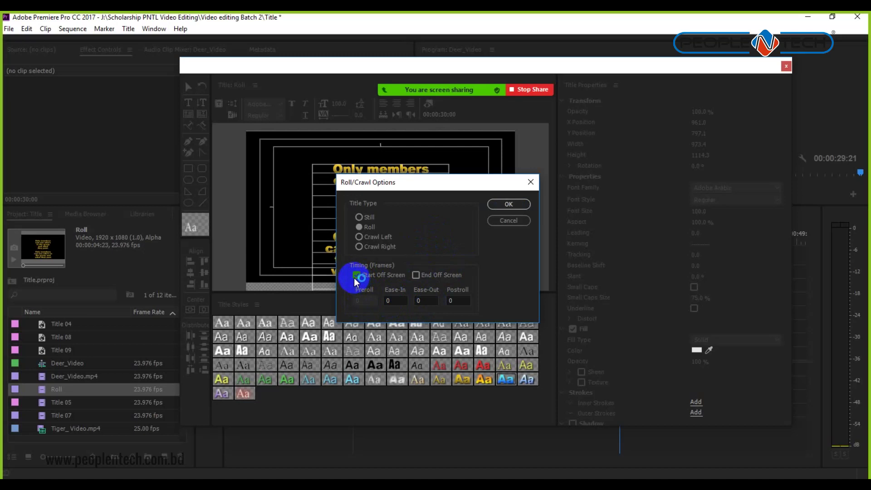
left_click(360, 277)
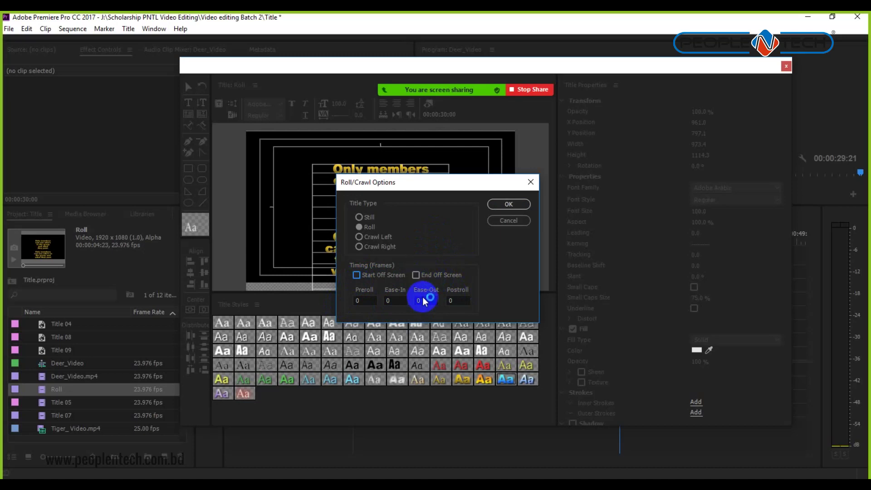
left_click(365, 300)
left_click(392, 301)
left_click(424, 300)
left_click(457, 299)
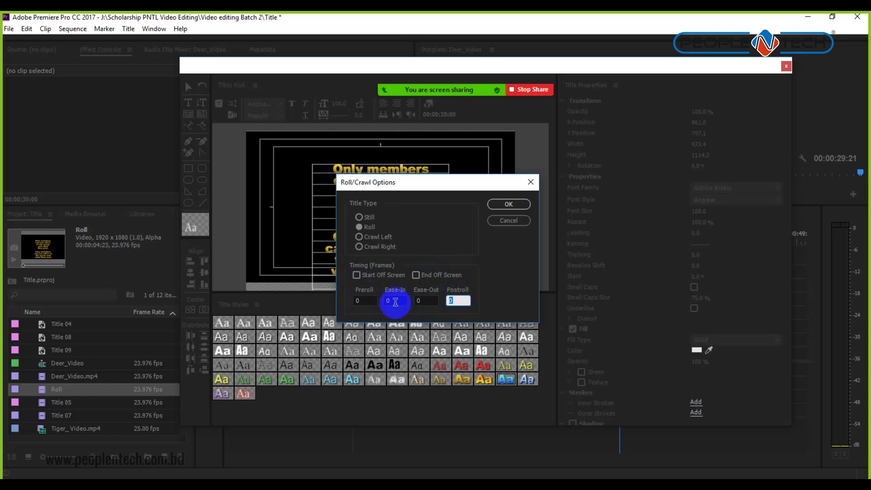
left_click(358, 301)
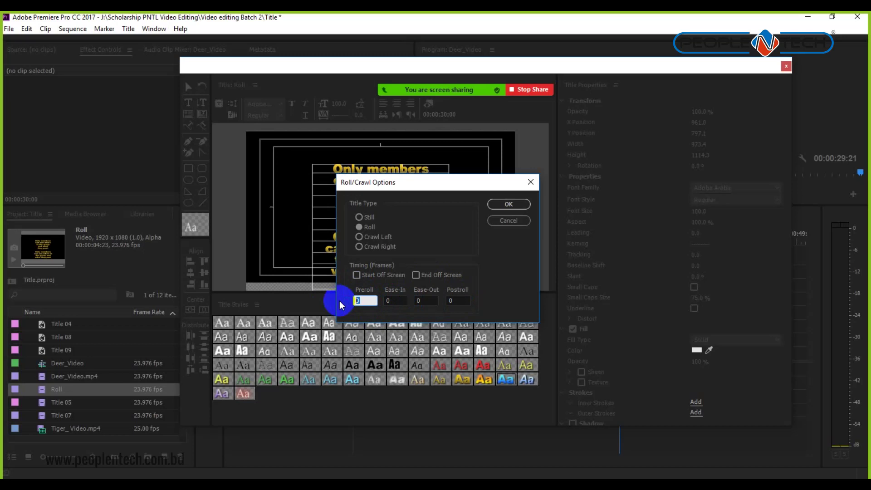
left_click(391, 300)
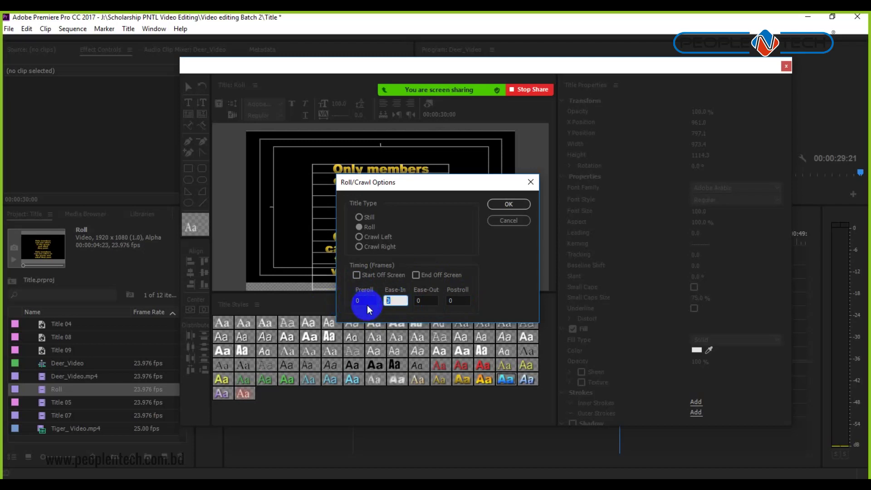
left_click(424, 301)
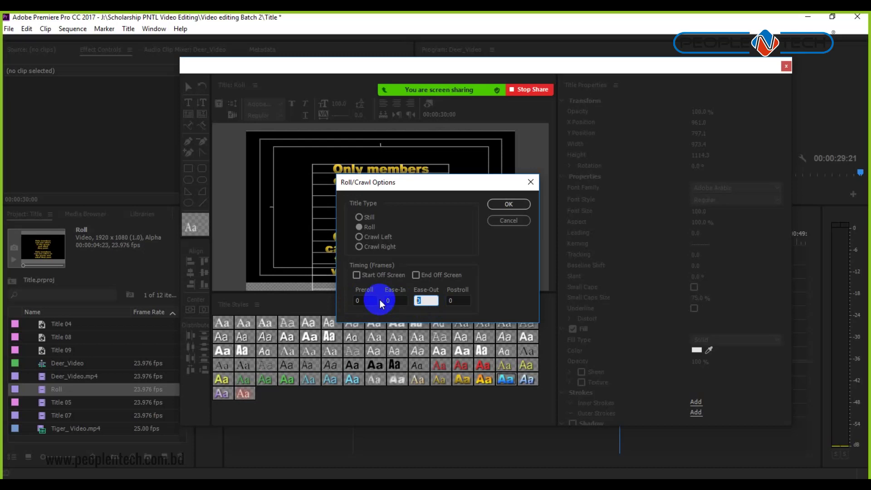
key("shift+Tab")
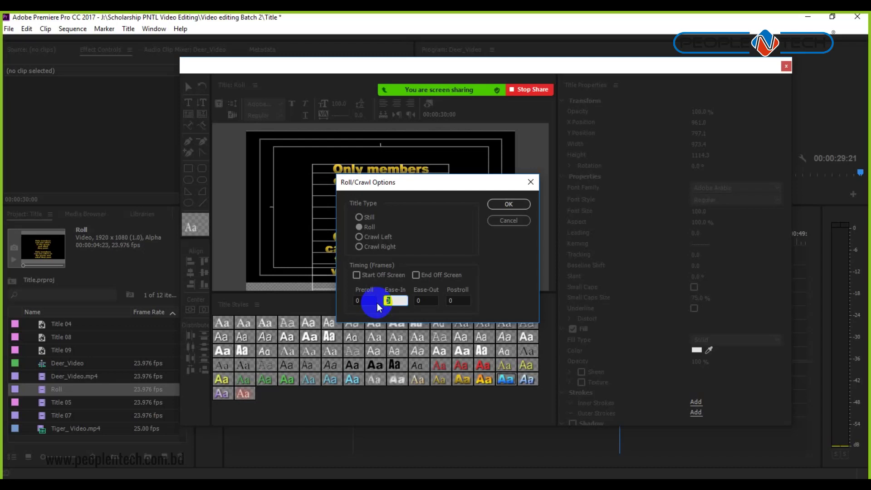
left_click(433, 300)
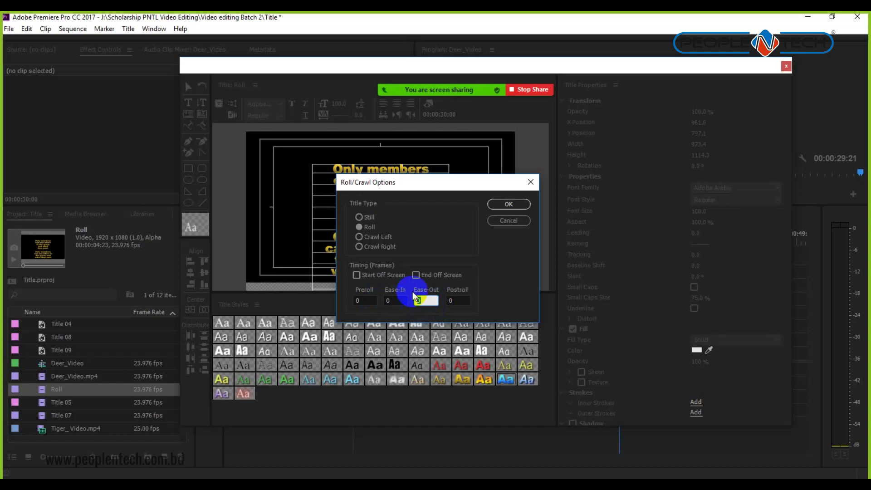
left_click(402, 300)
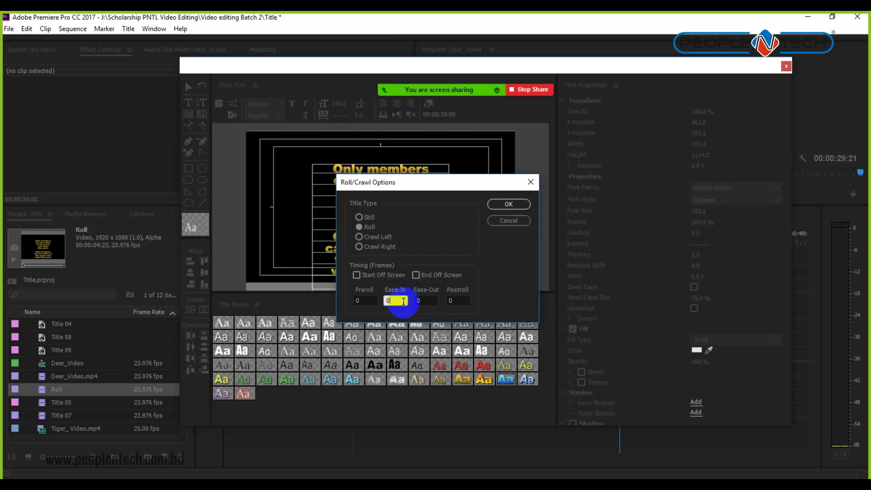
left_click(424, 300)
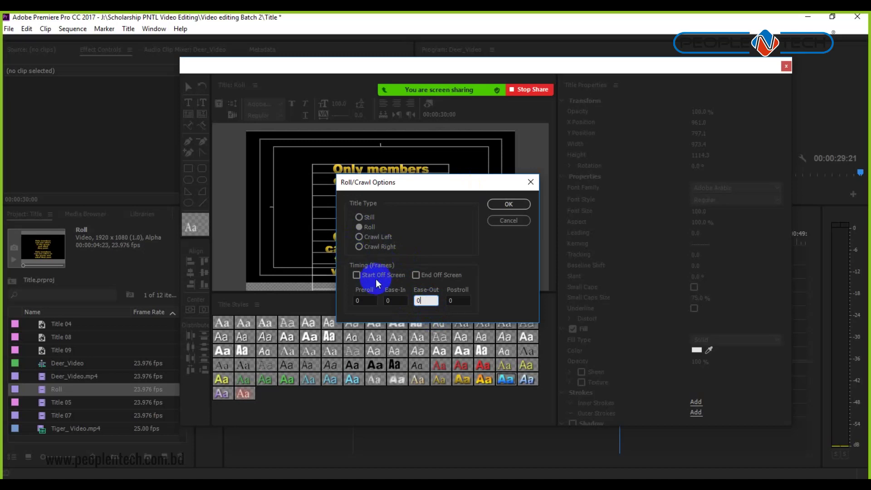
left_click(360, 276)
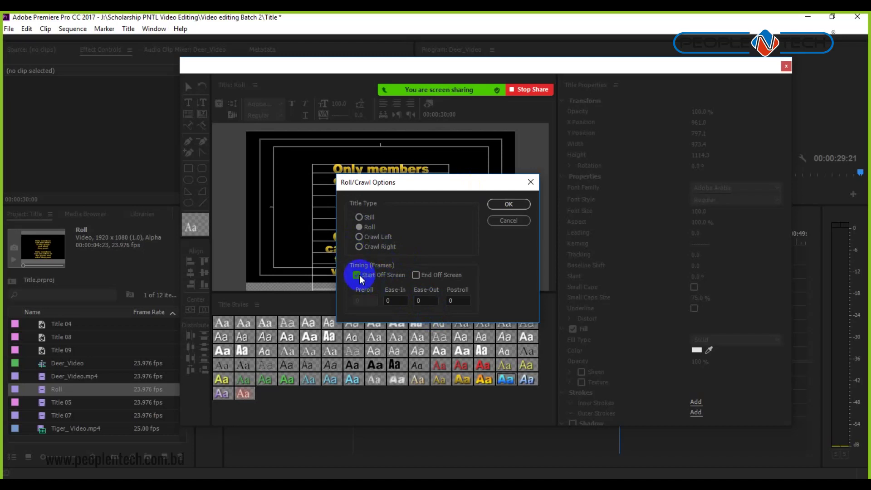
left_click(426, 300)
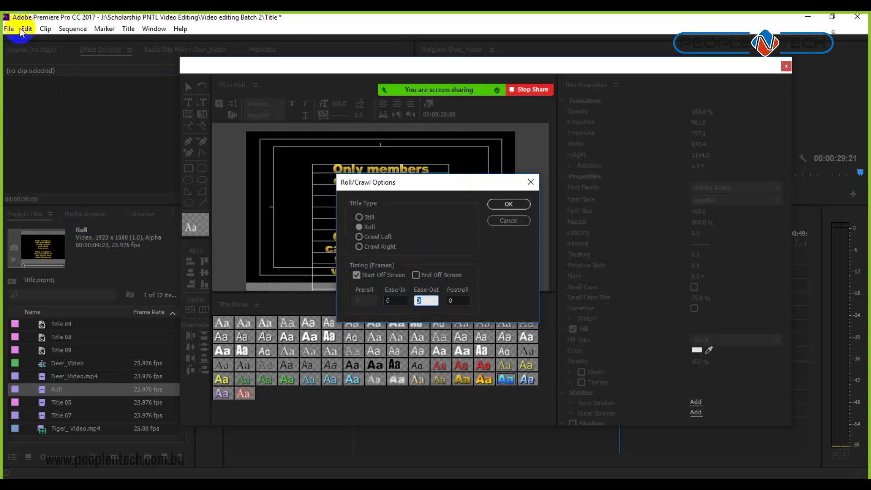
left_click(509, 221)
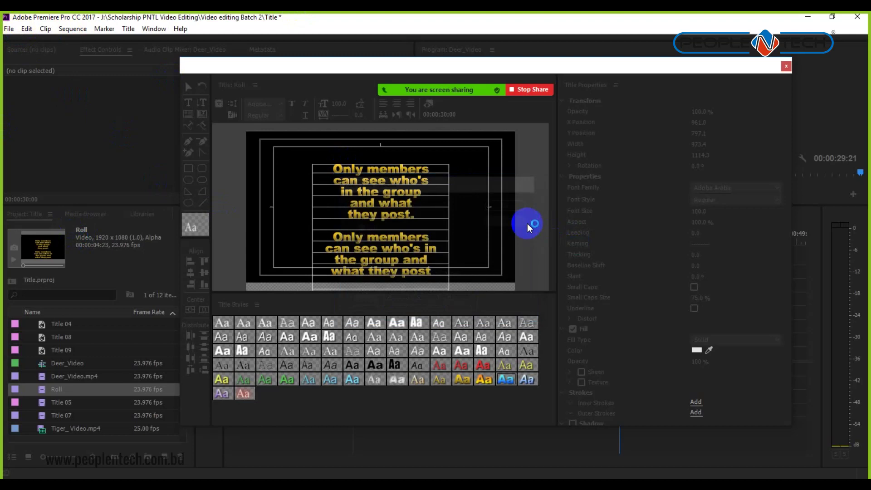
- Close the title editor and check the frame rate in the Deer_Video sequence settings
left_click(784, 67)
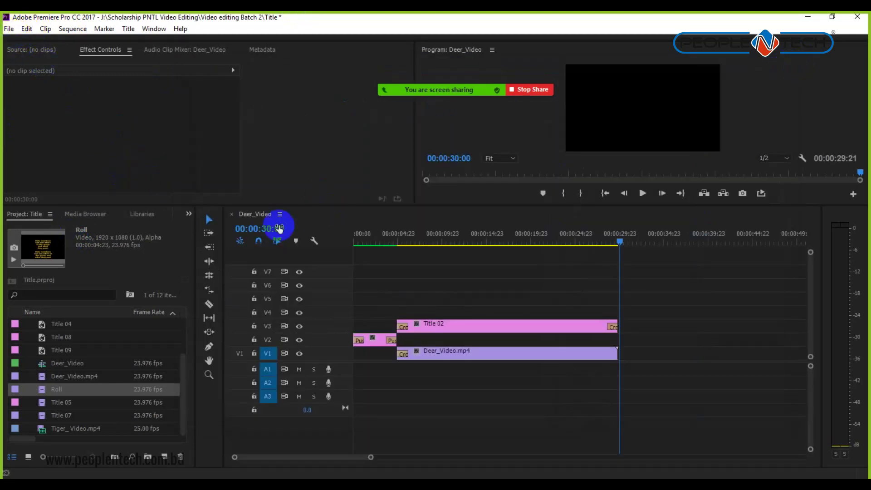
left_click(73, 28)
left_click(97, 43)
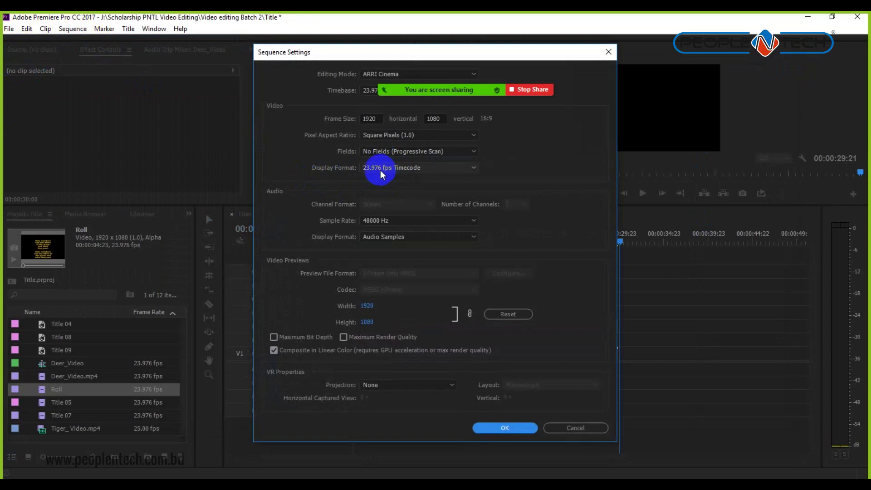
left_click(574, 429)
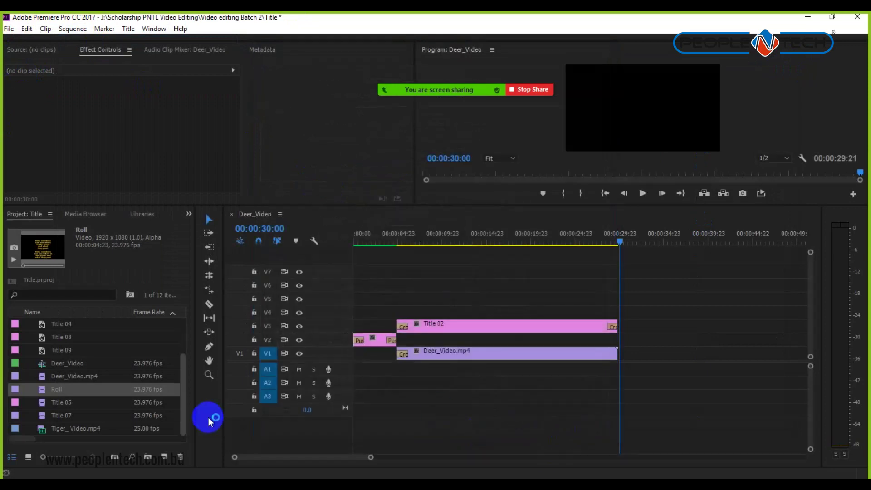
- Reopen the Roll title's roll options, enable Start Off Screen and set Ease-Out to 48 frames
double_click(41, 389)
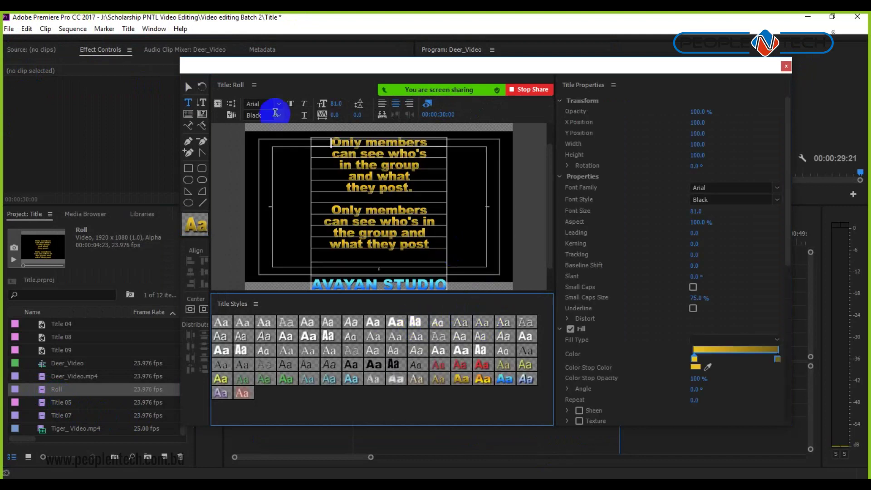
left_click(231, 104)
left_click(422, 295)
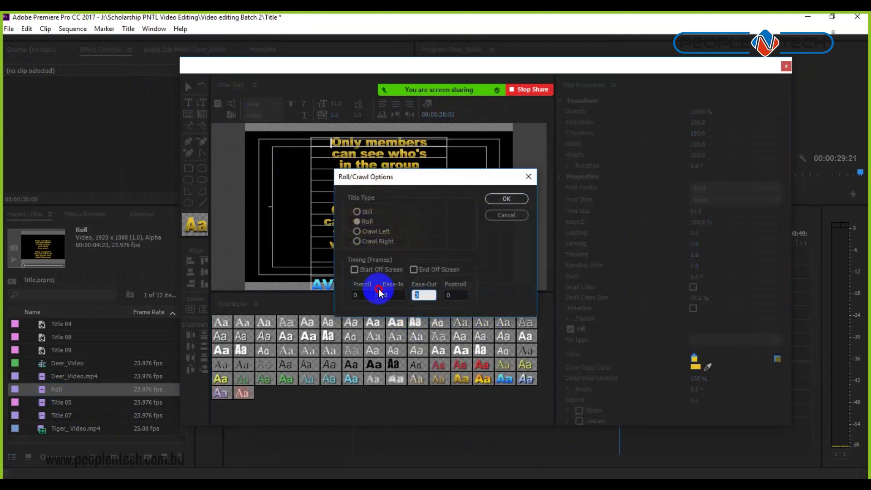
left_click(354, 268)
left_click(424, 295)
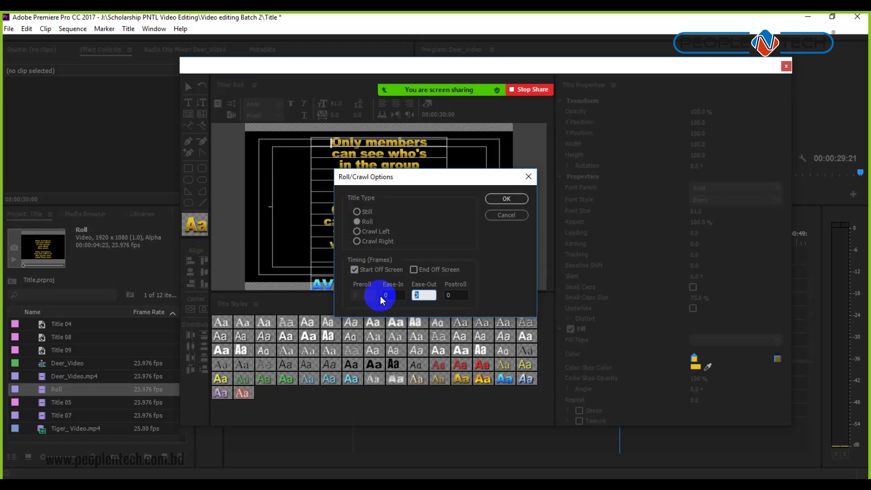
type("48")
- Set the roll's Postroll to 72 frames, apply the options and close the title editor
double_click(451, 295)
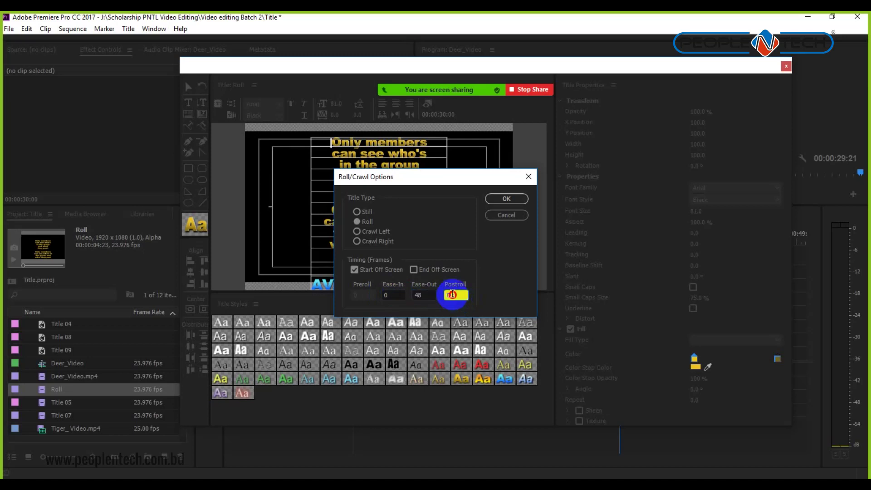
left_click(456, 295)
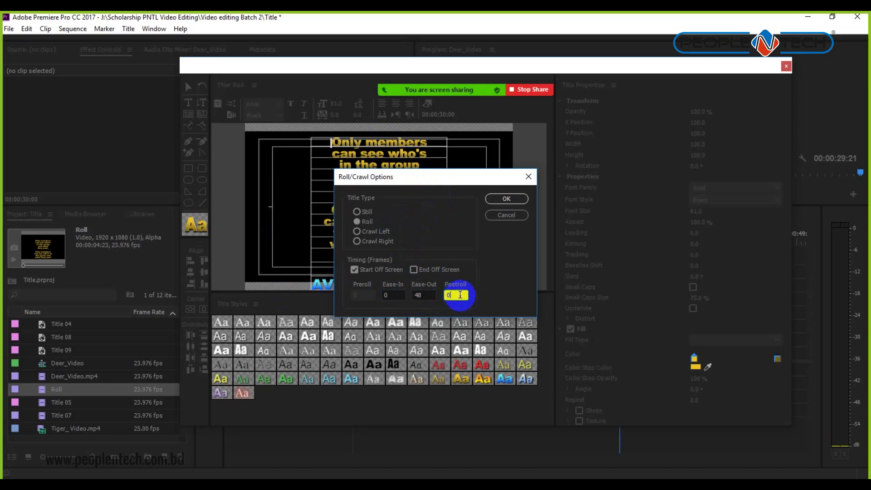
double_click(453, 295)
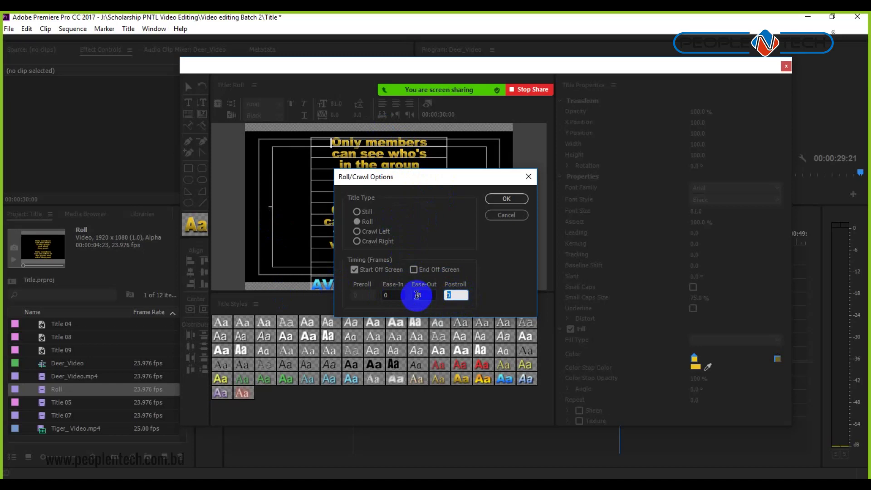
left_click(457, 295)
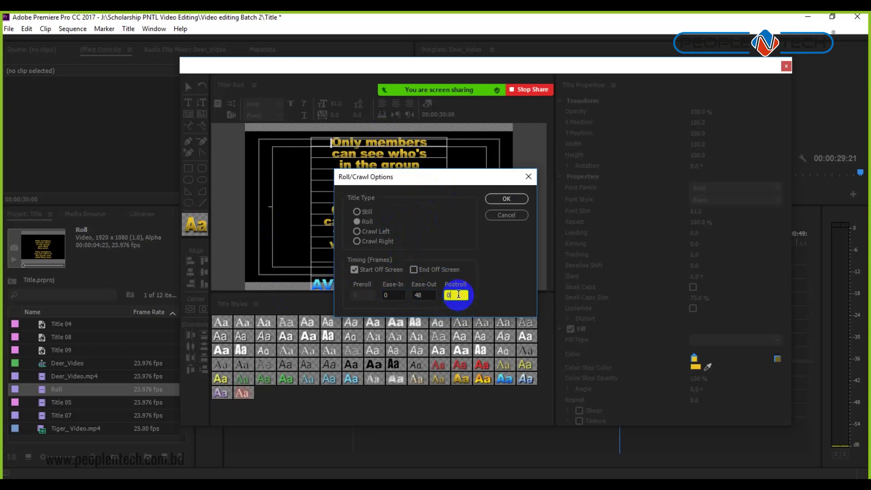
double_click(457, 295)
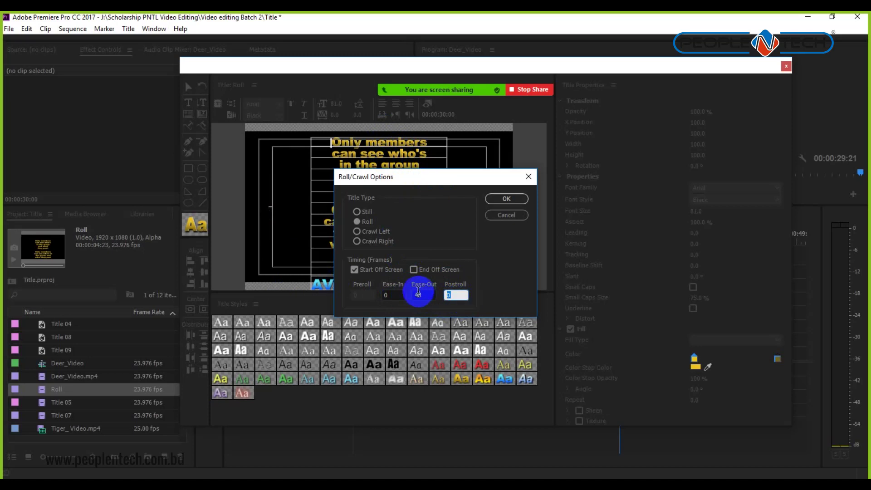
type("72")
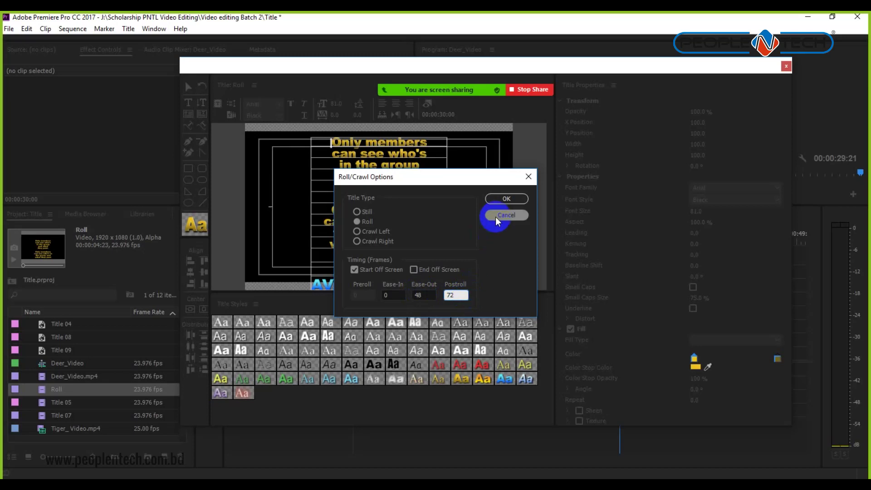
left_click(507, 199)
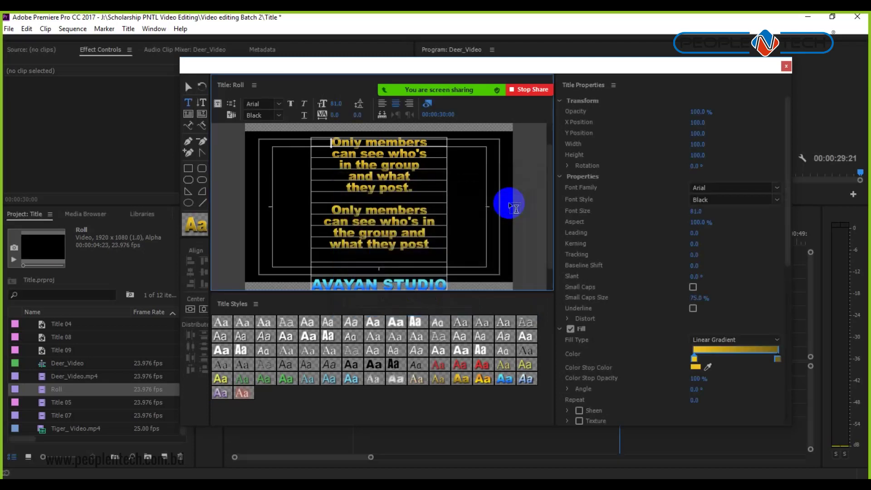
left_click(786, 67)
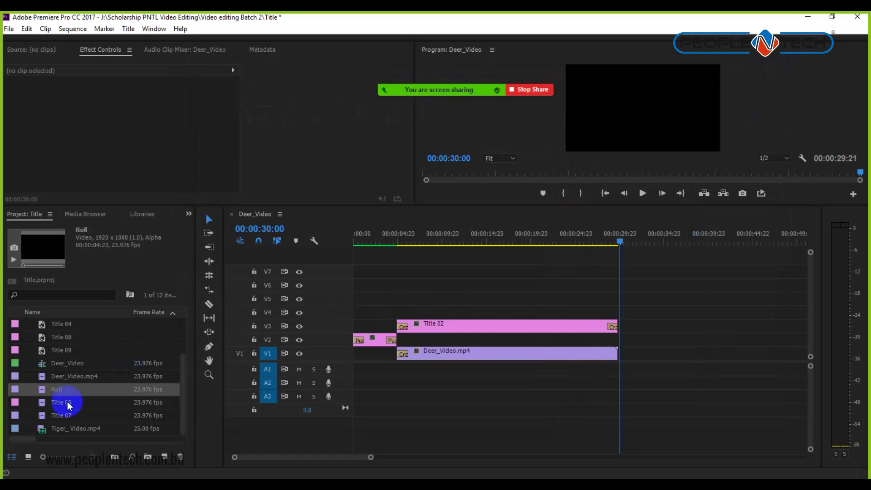
- Place the Roll title on V3 at the end of Title 02 and preview its playback
left_click_drag(44, 397, 625, 361)
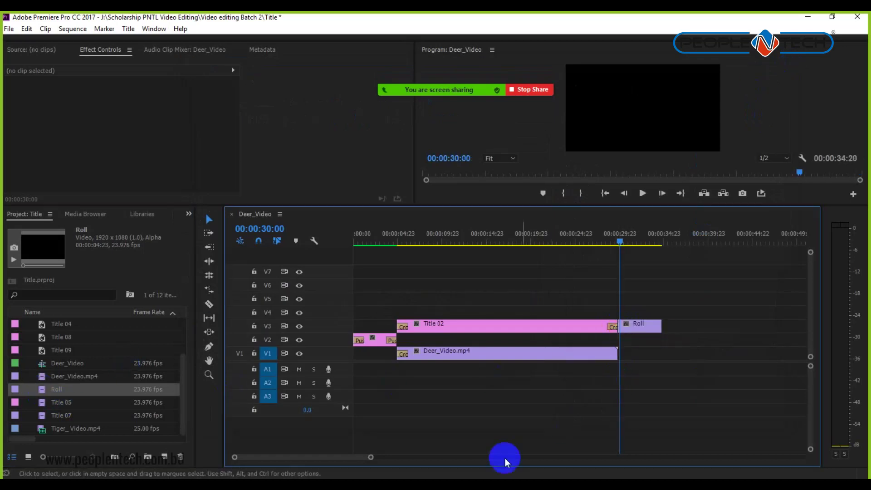
mouse_move(369, 457)
left_mouse_down()
mouse_move(402, 459)
mouse_move(354, 461)
left_mouse_up()
left_click_drag(578, 241, 558, 244)
left_click_drag(521, 206, 521, 208)
left_click_drag(523, 315, 522, 303)
key("space")
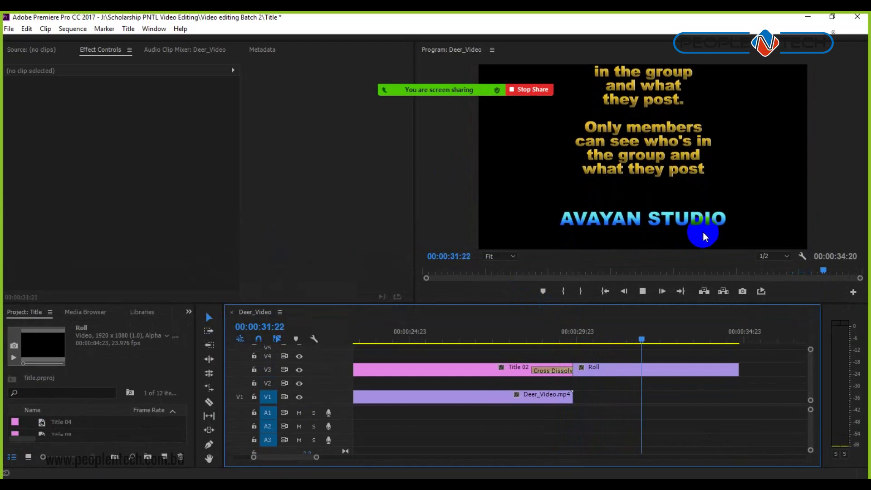
key("space")
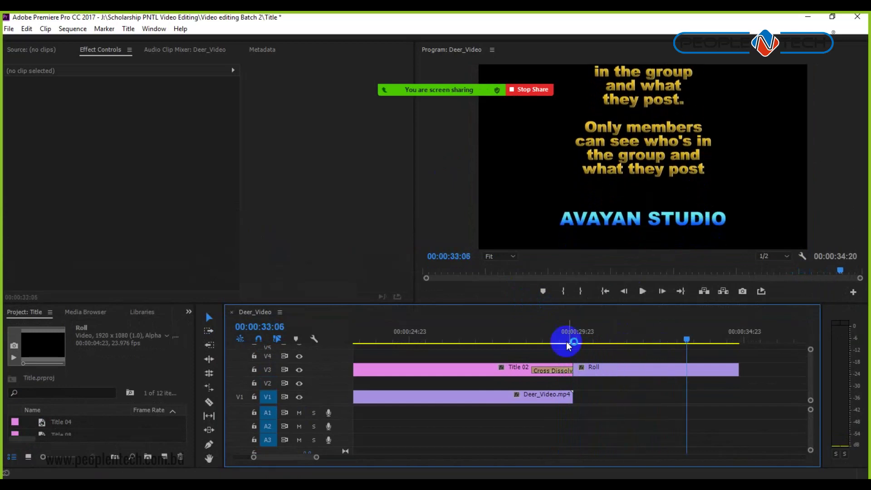
- Render the whole Deer_Video sequence in to out and play back the rolling end title
left_click_drag(316, 459, 401, 457)
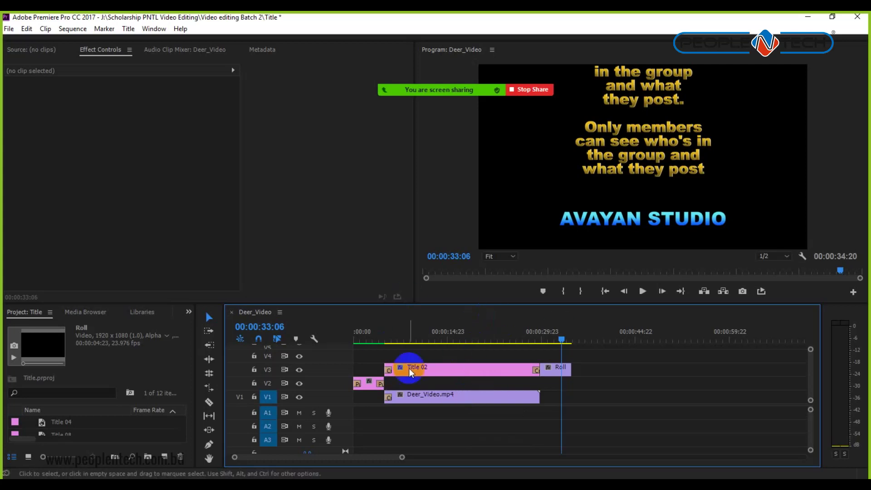
left_click(77, 31)
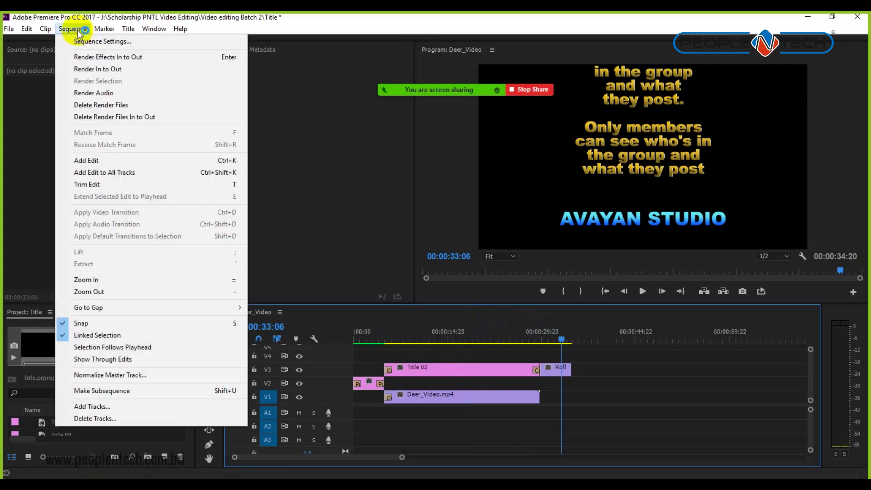
left_click(126, 70)
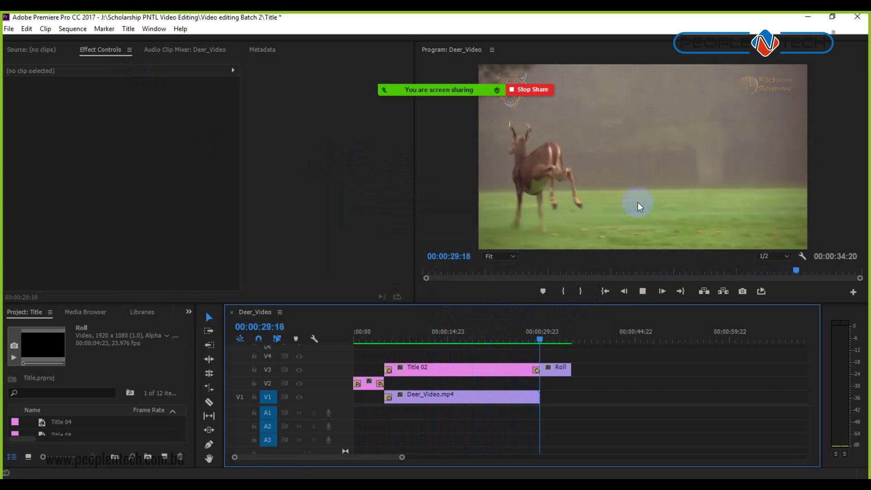
left_click(639, 206)
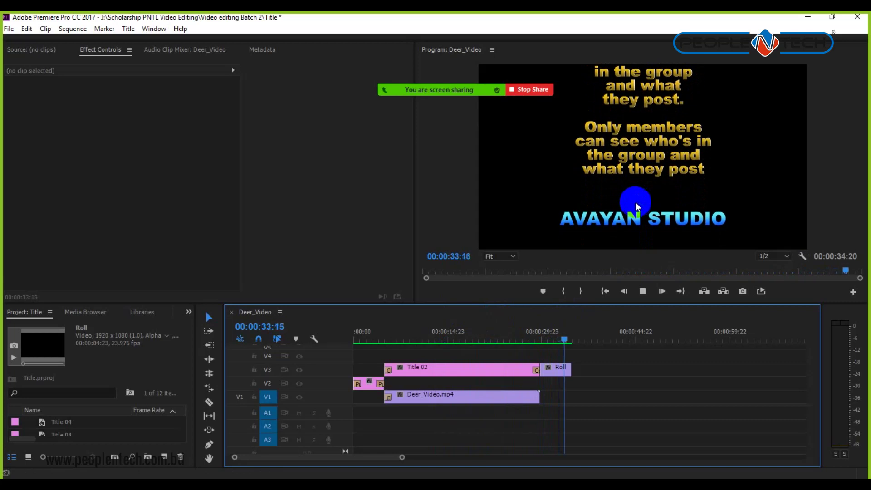
left_click_drag(573, 336, 516, 342)
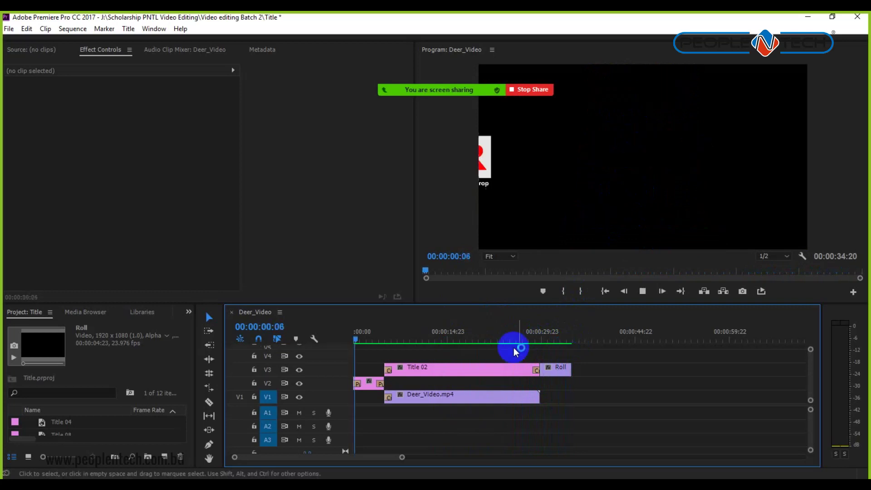
key("space")
- Change the Roll title's timing to Ease-Out 24 and Postroll 48 frames, then close the title editor
double_click(566, 369)
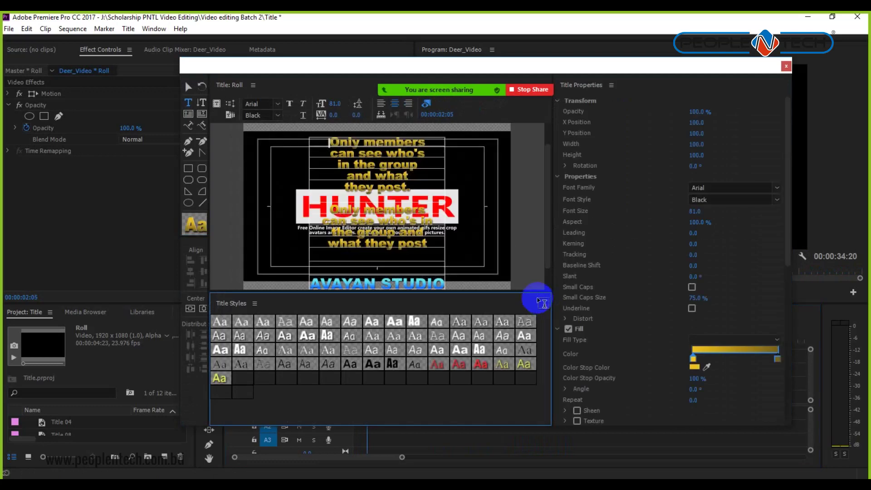
left_click(230, 105)
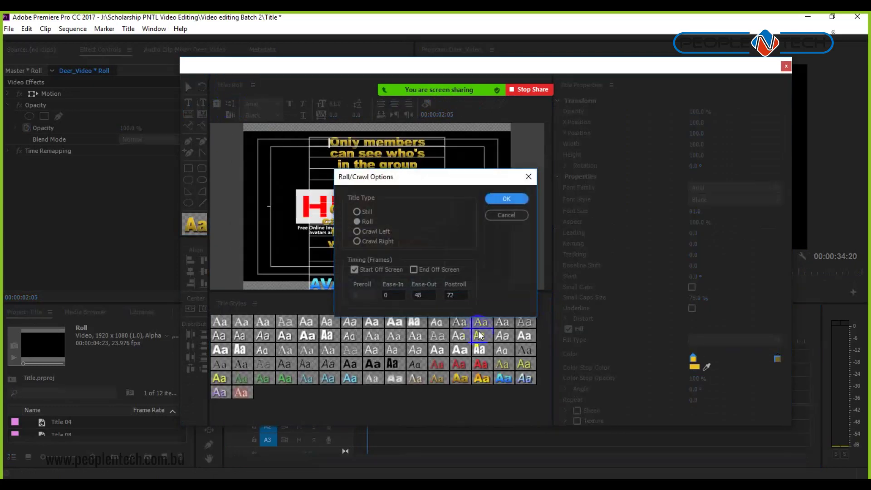
double_click(430, 294)
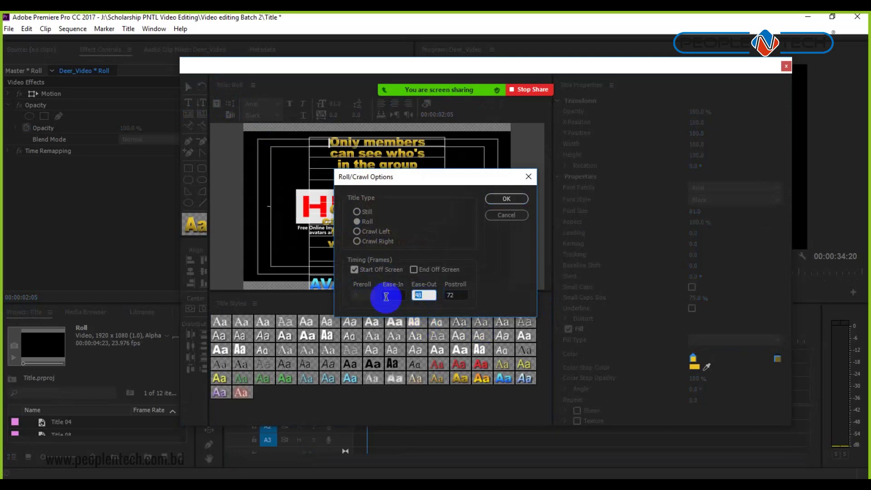
key("Return")
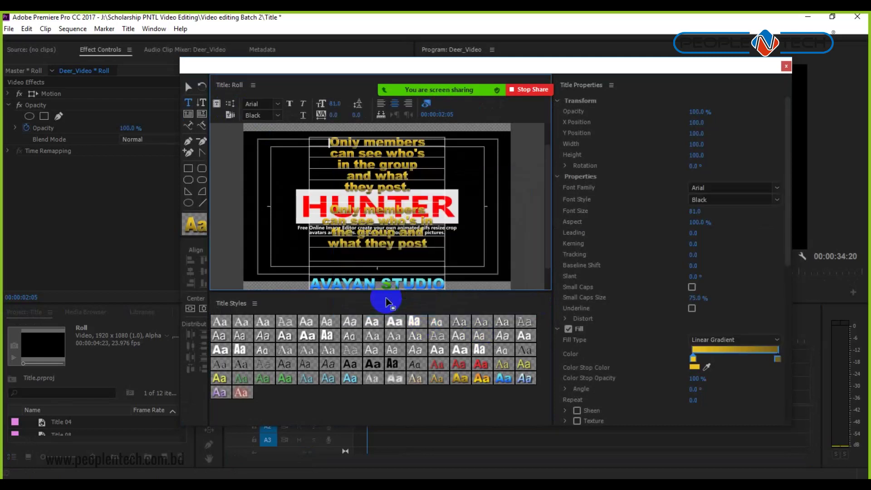
left_click(229, 102)
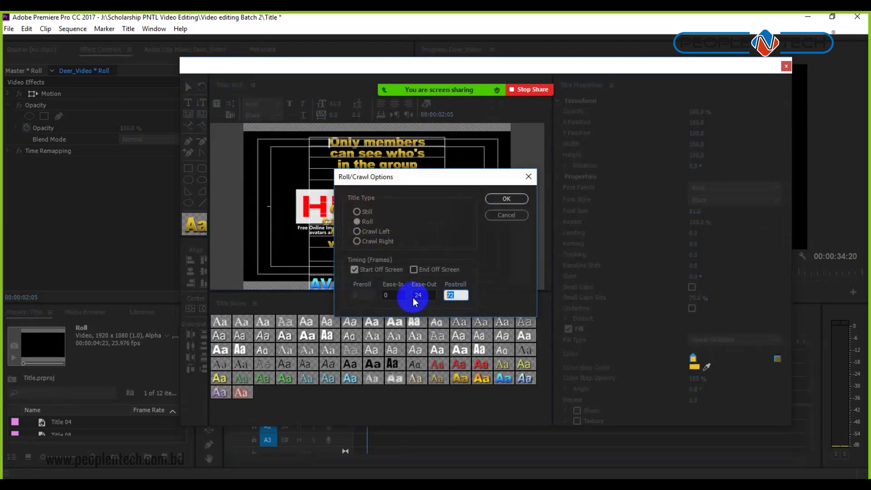
type("48")
key("Return")
left_click(786, 66)
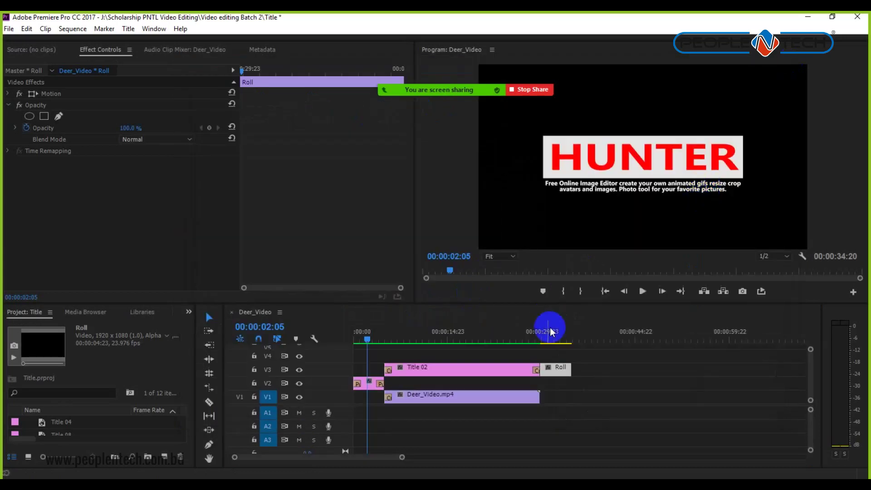
- Mark in and out points from about 00:00:29:00 to the end of the Roll clip and render that range
left_click(531, 336)
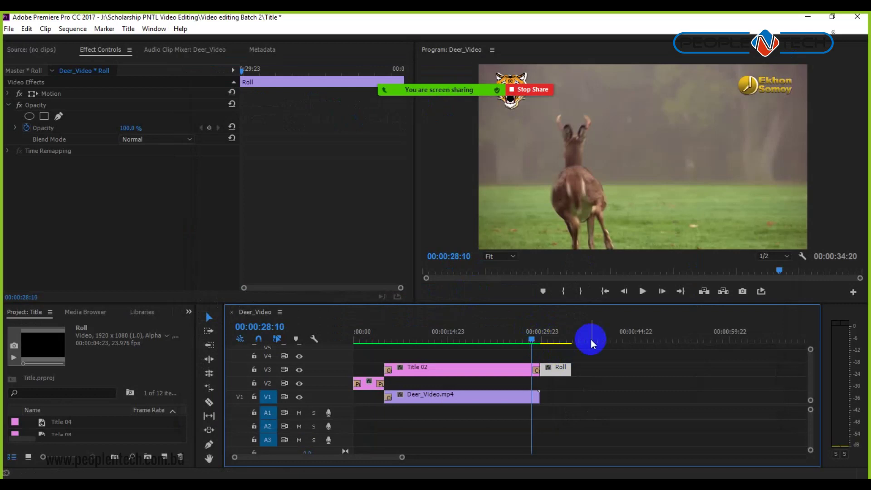
left_click_drag(528, 301, 520, 255)
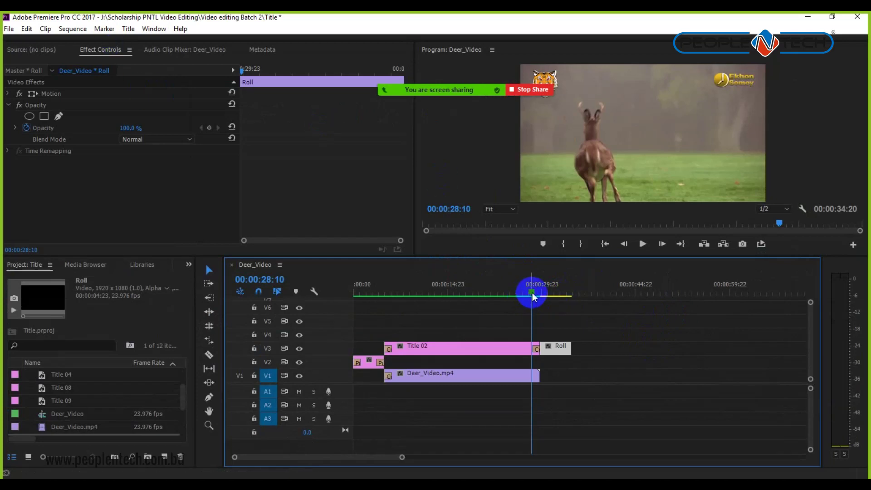
mouse_move(530, 294)
left_mouse_down()
mouse_move(581, 292)
mouse_move(554, 292)
left_mouse_up()
left_click(563, 244)
left_click(580, 244)
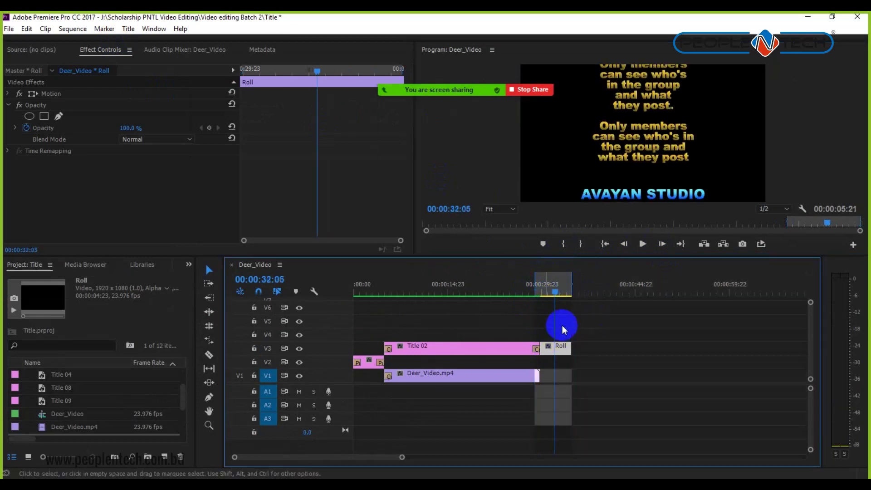
left_click(71, 30)
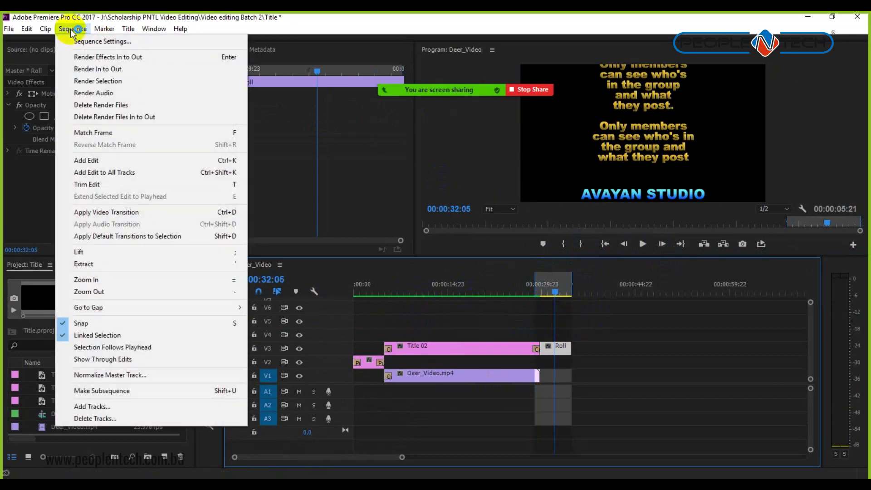
left_click(117, 70)
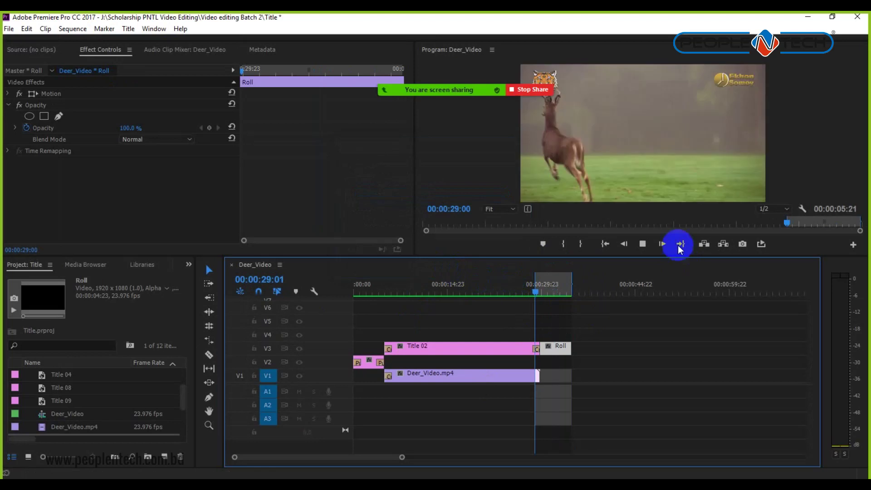
- Turn on loop playback and play the rendered range from its in point
left_click(653, 243)
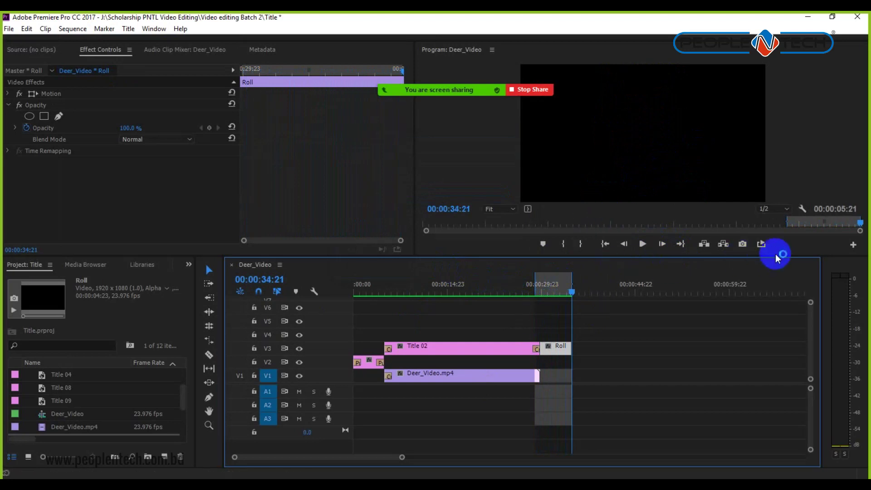
left_click(760, 247)
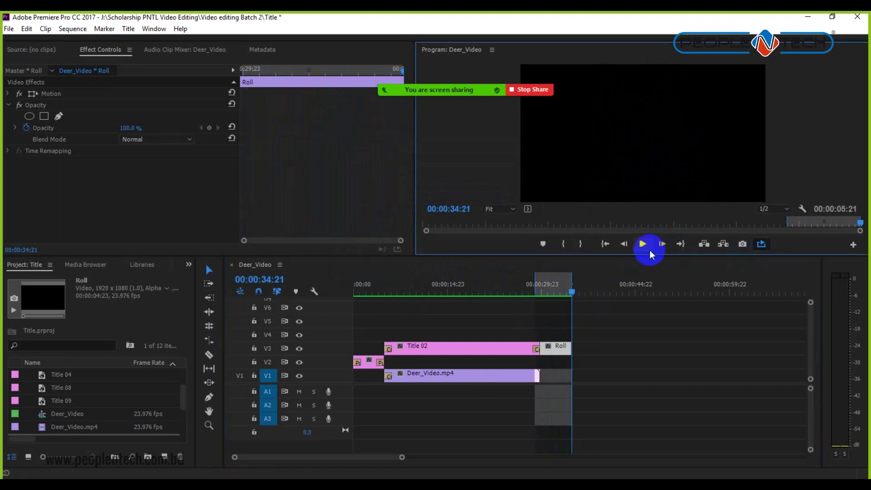
left_click(605, 243)
left_click(641, 244)
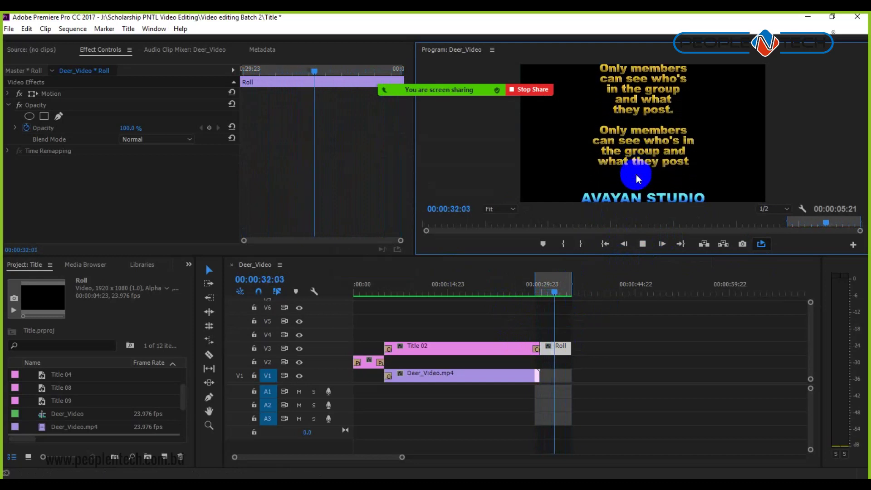
- Set the Roll title's Postroll to 24 frames, close the title editor and play back the roll
double_click(551, 350)
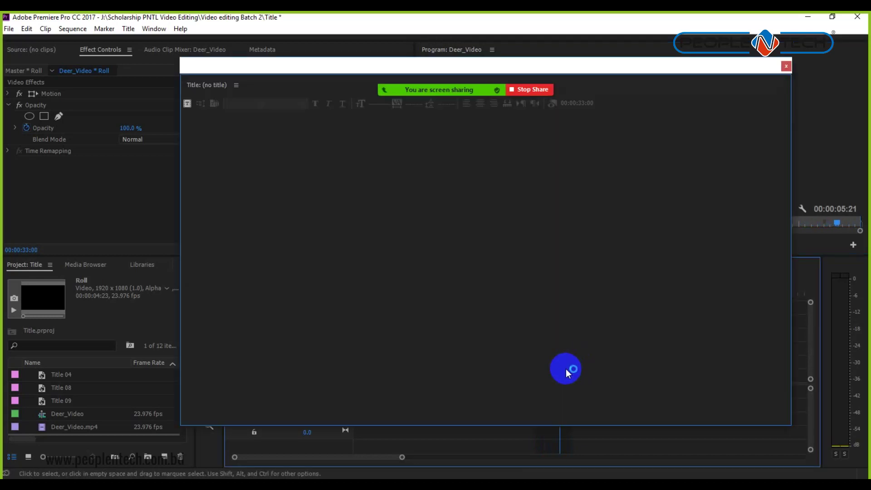
left_click(235, 107)
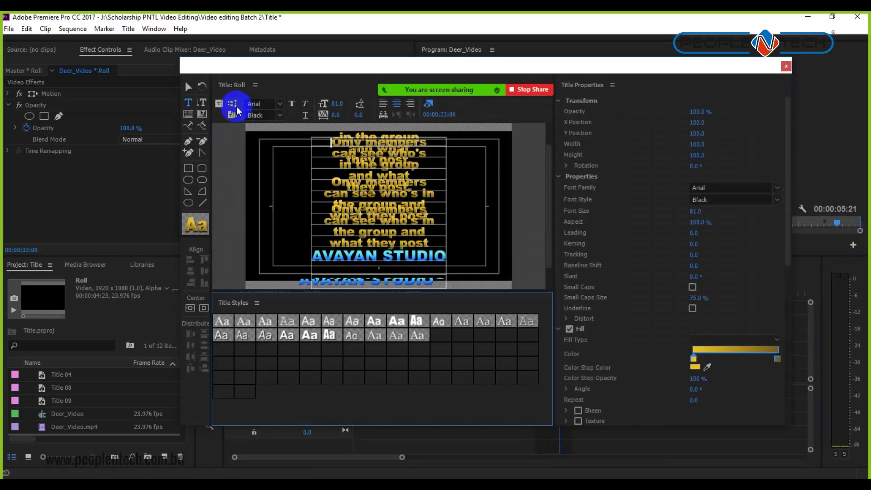
left_click(452, 298)
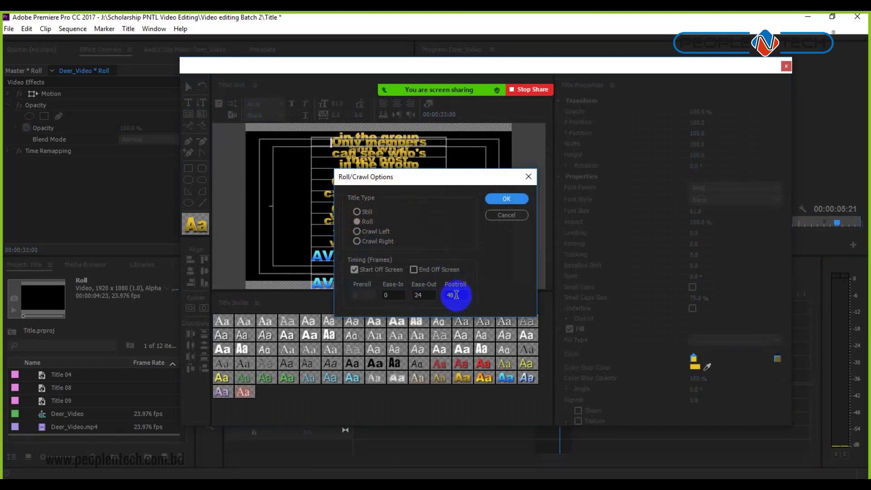
double_click(455, 295)
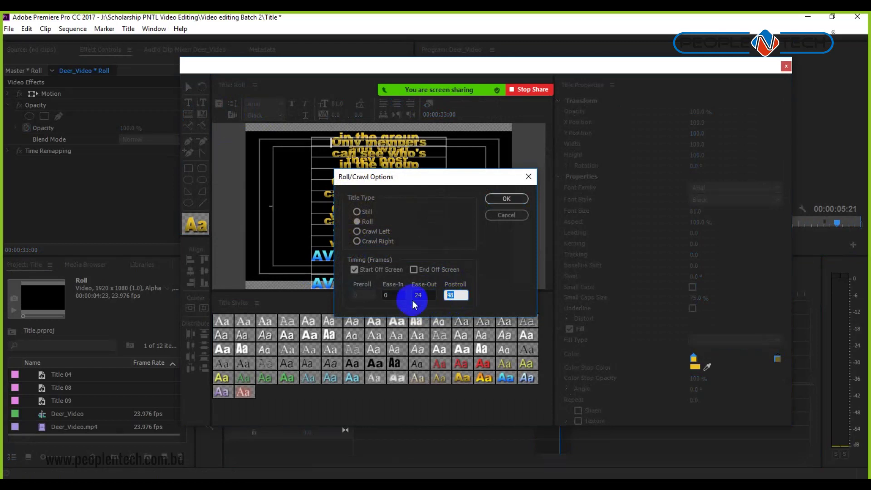
key("Return")
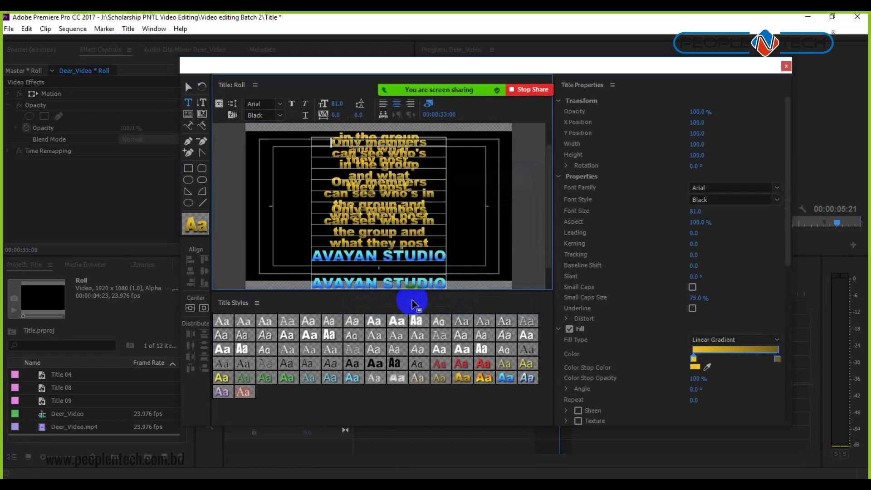
left_click(786, 68)
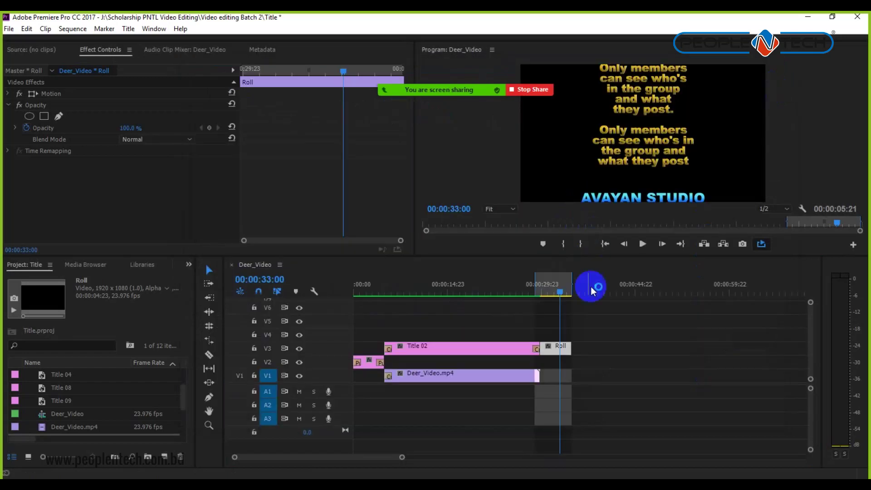
left_click(643, 245)
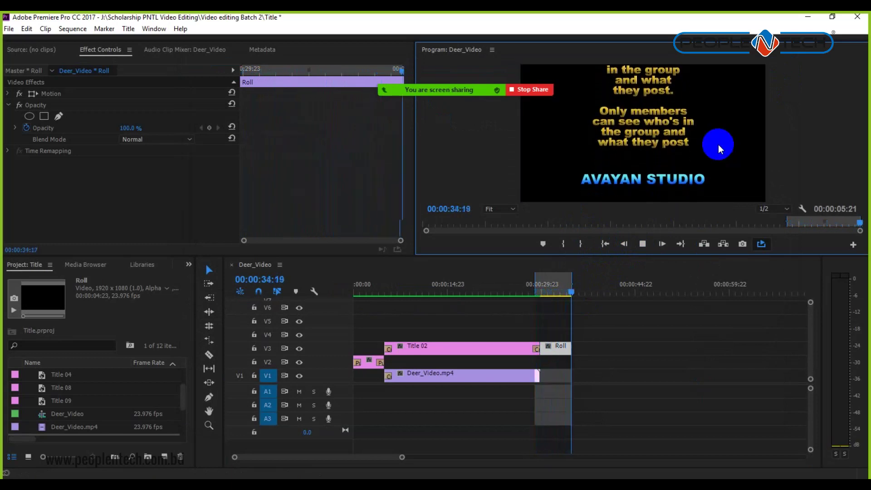
- Set the Roll title's Postroll to 120 frames in the roll/crawl options and close the title editor
double_click(559, 348)
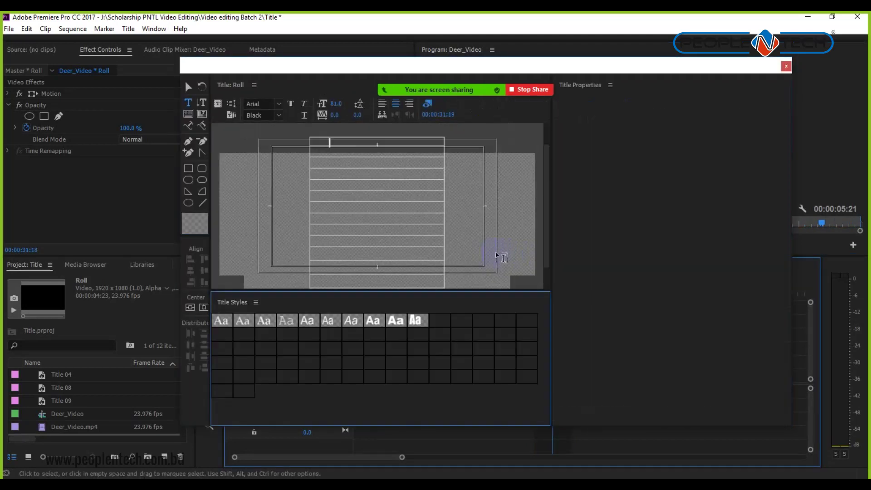
left_click_drag(688, 64, 646, 64)
left_click(189, 103)
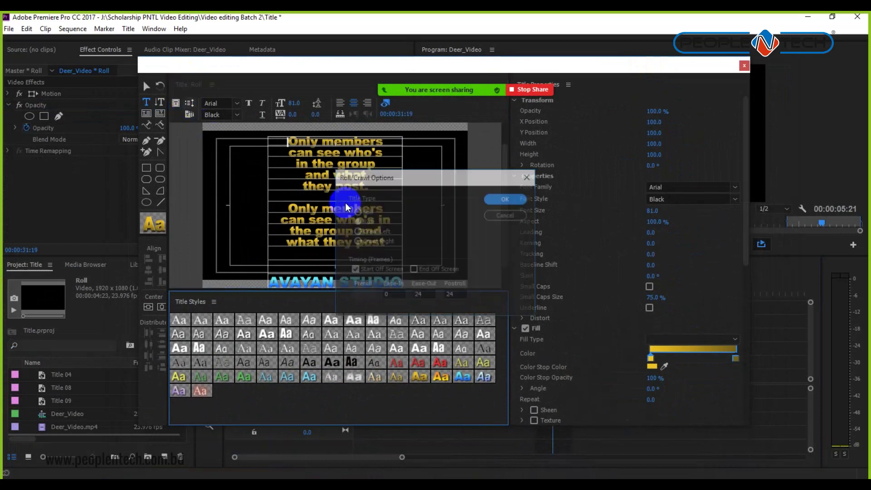
left_click(414, 270)
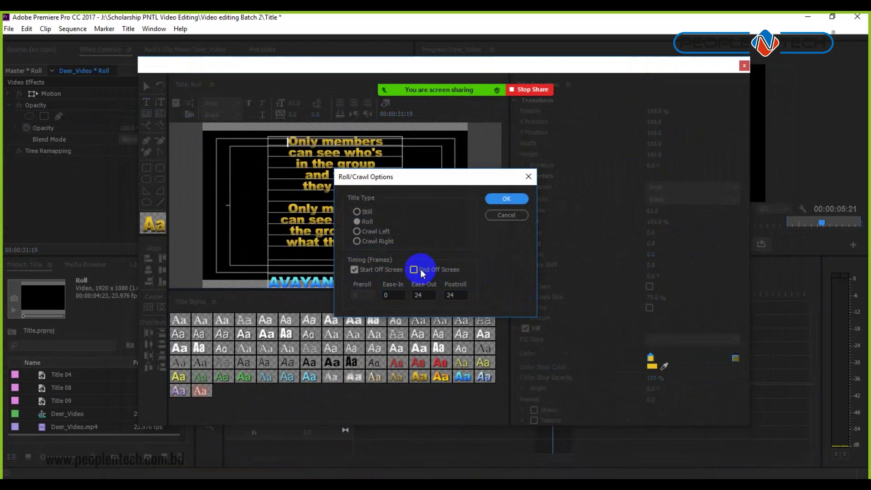
left_click(459, 303)
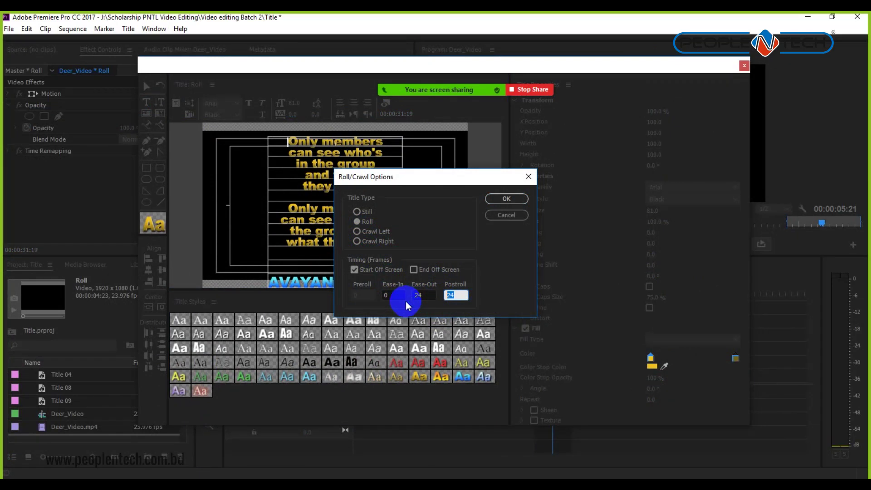
type("120")
key("Return")
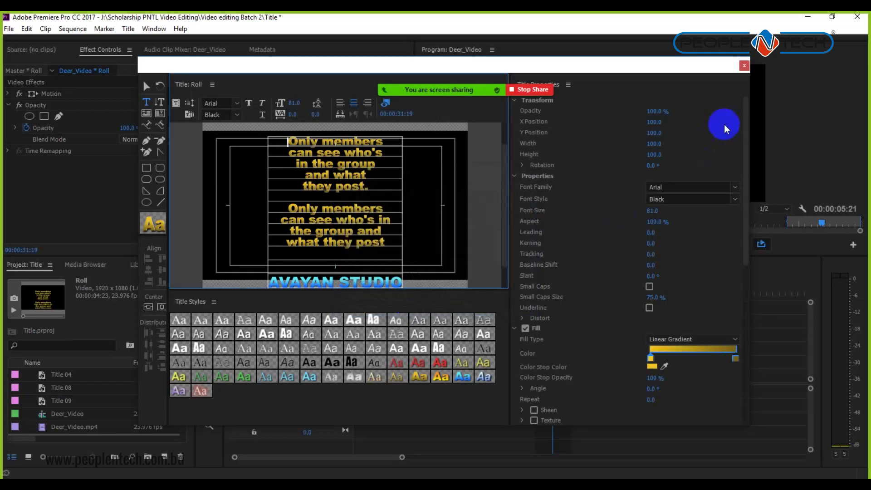
left_click(744, 66)
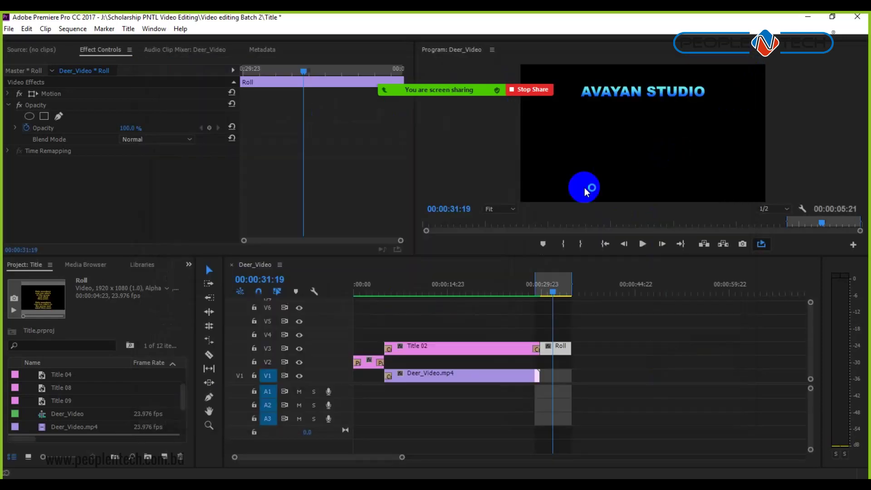
- Play back the updated roll briefly and render the marked range in to out
left_click(642, 245)
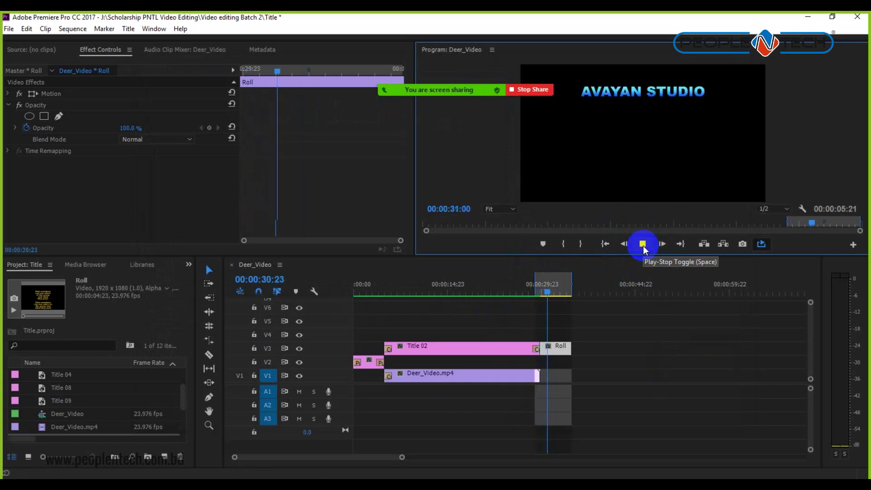
left_click(642, 246)
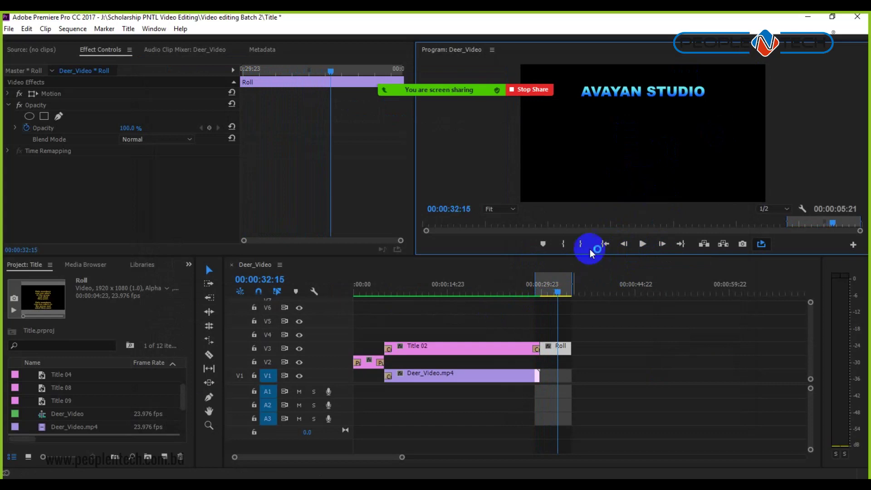
left_click_drag(553, 298, 557, 296)
left_click(105, 49)
left_click(73, 29)
left_click(102, 67)
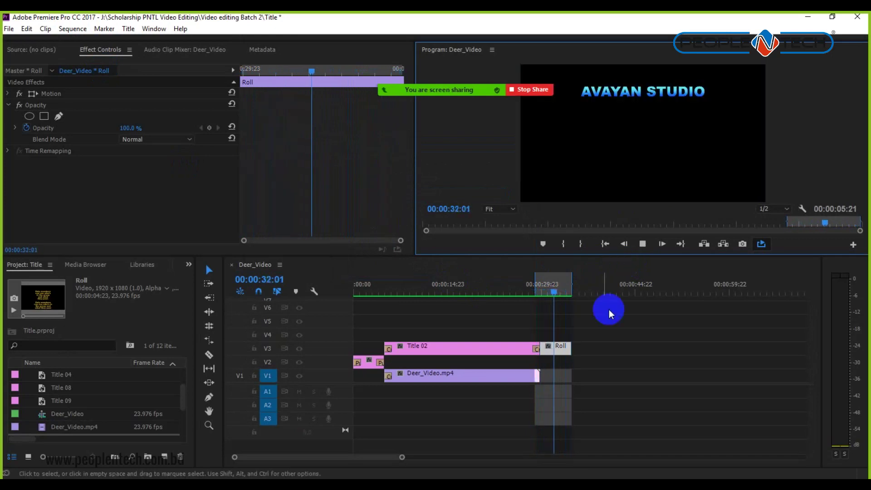
- Open and close the Roll title's editor, and clear the in and out points from the Deer_Video sequence
double_click(557, 348)
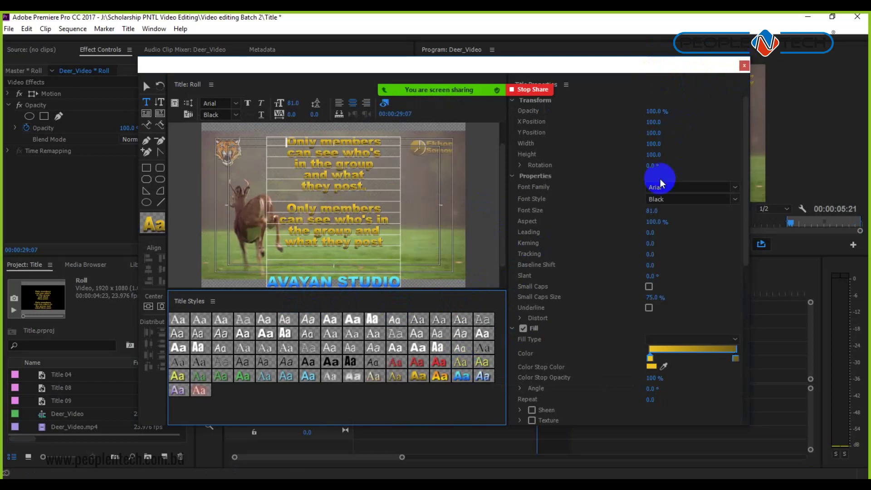
key("ctrl+w")
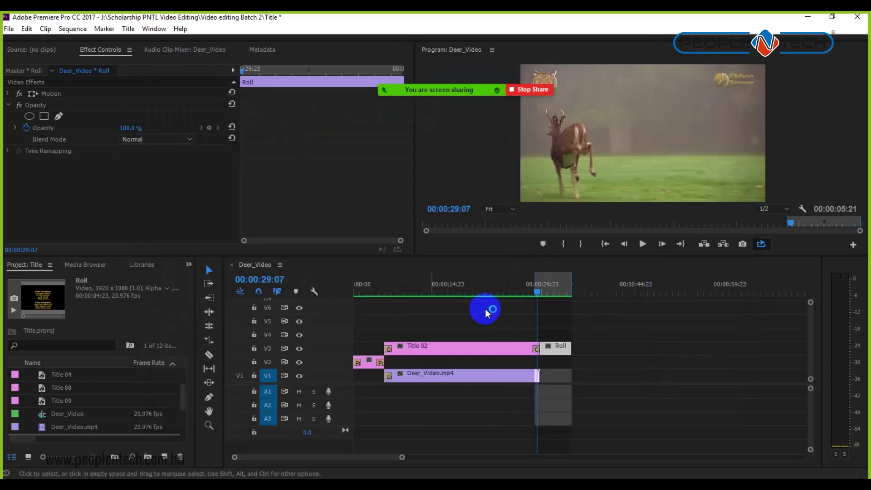
left_click(209, 270)
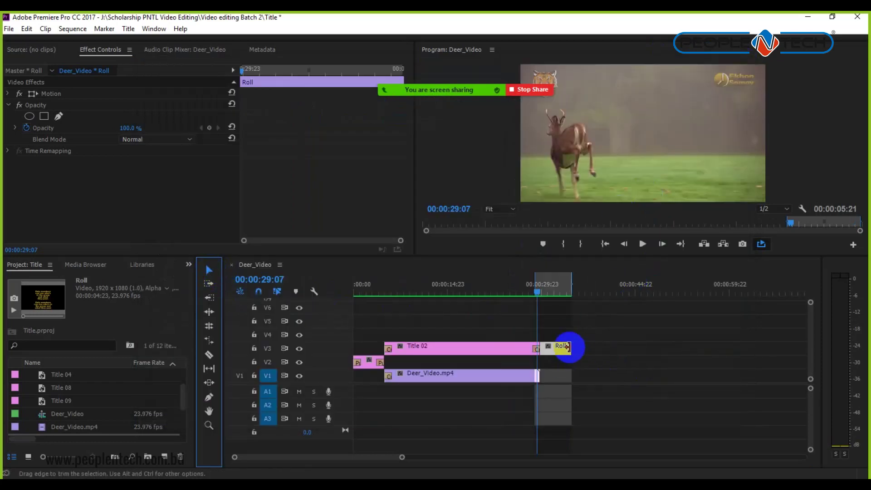
right_click(559, 283)
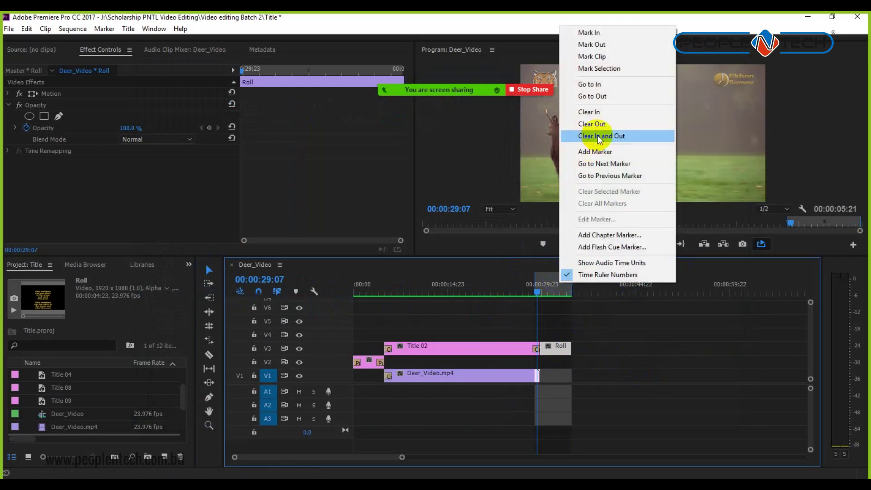
left_click(597, 136)
- Extend the Roll clip on V3 to a duration of 00:00:20:08 and play back the slower roll
left_click_drag(574, 349, 637, 345)
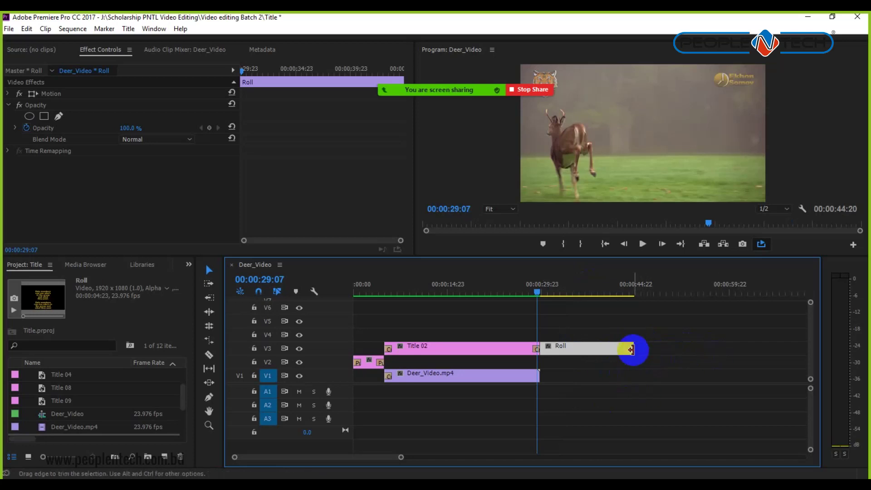
left_click_drag(645, 347, 698, 341)
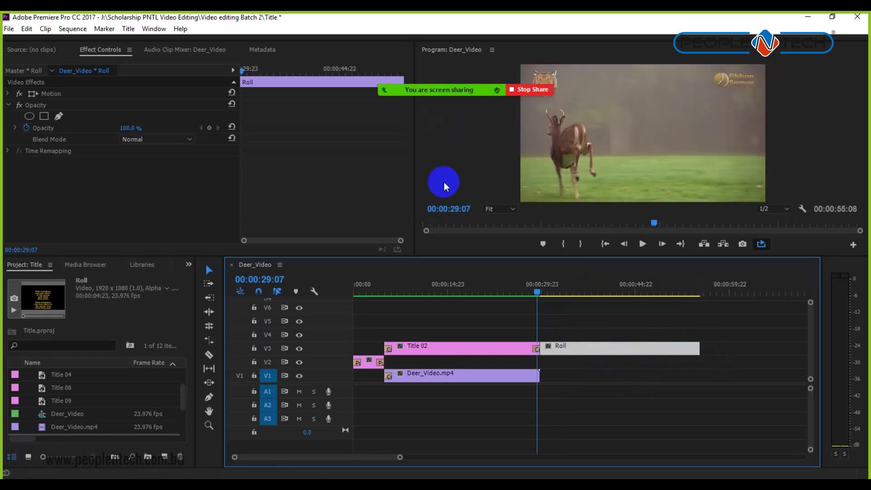
left_click_drag(698, 346, 672, 349)
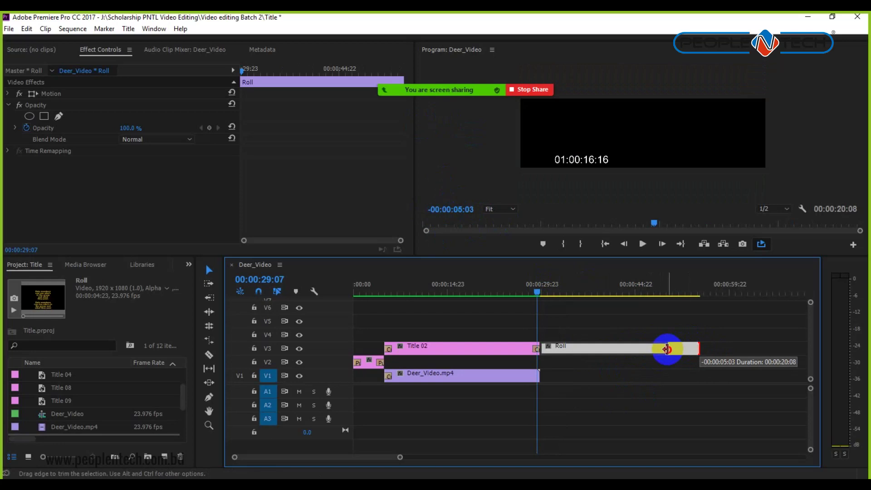
left_click_drag(666, 349, 666, 348)
left_click(642, 245)
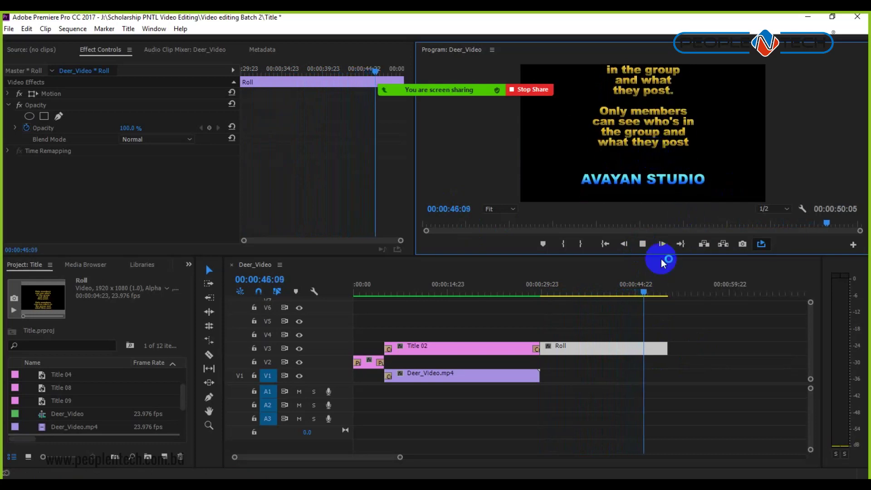
left_click(642, 243)
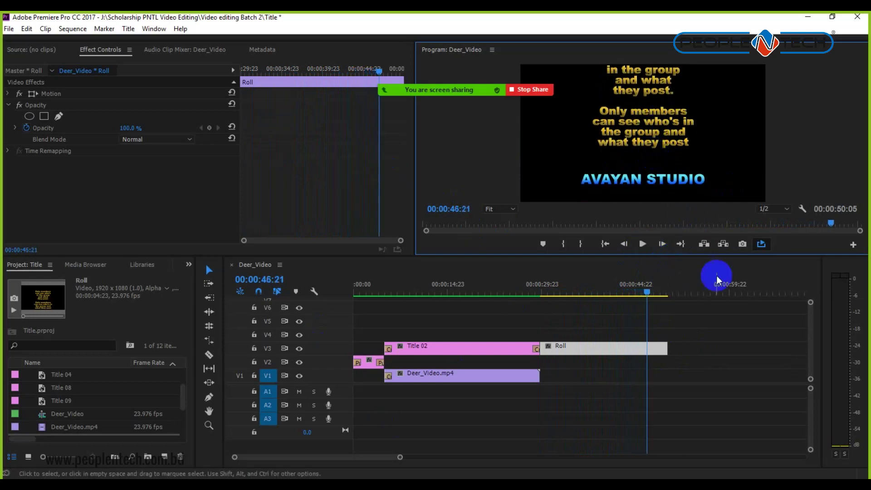
- Mark an in point at 00:00:29:21 and an out point at 00:00:50:05 around the Roll clip, and render that range
left_click(104, 28)
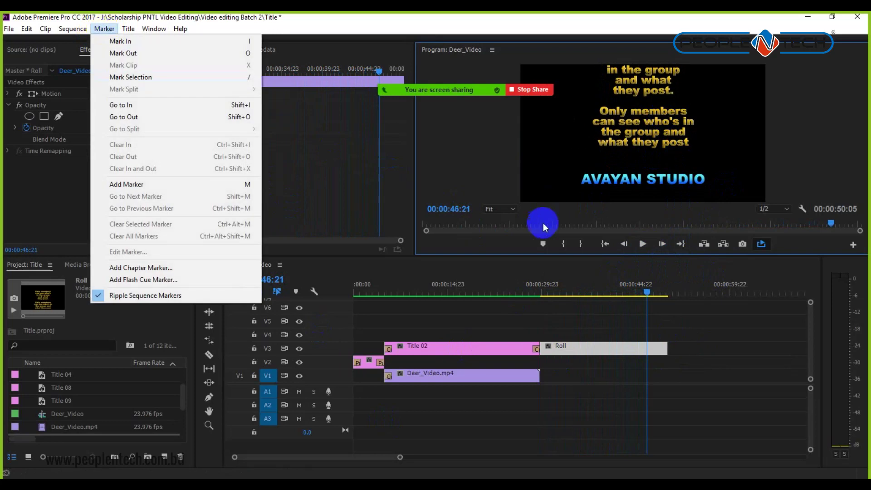
left_click(647, 291)
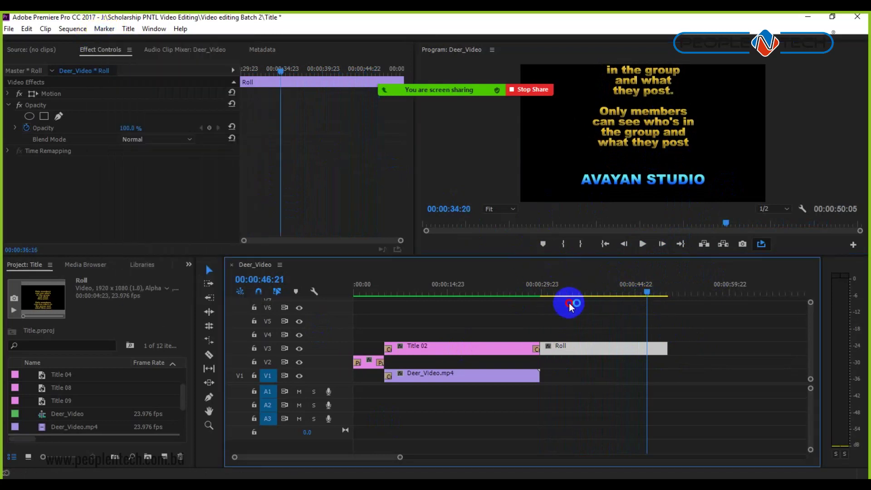
left_click_drag(570, 303, 542, 308)
left_click(564, 246)
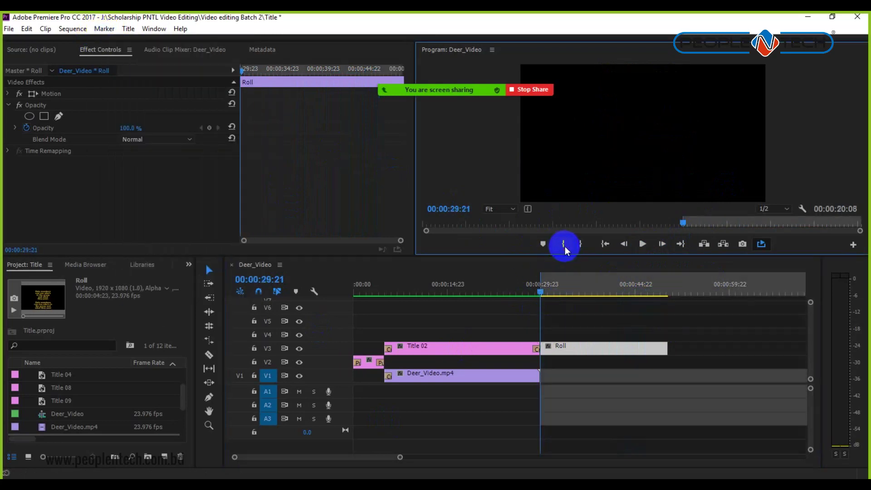
left_click(656, 299)
left_click_drag(658, 300, 673, 301)
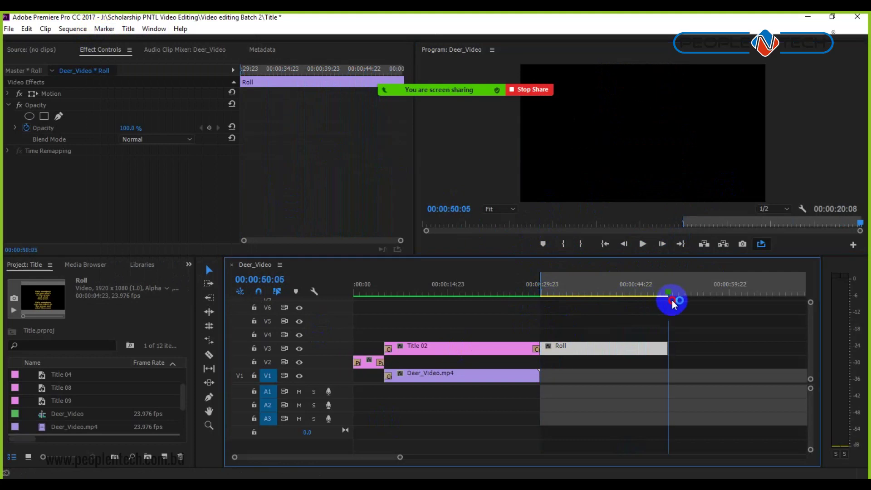
left_click(581, 243)
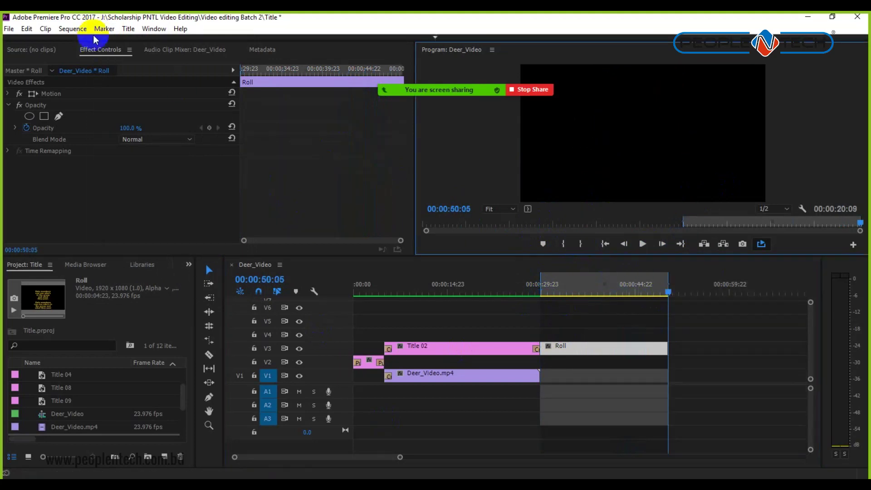
left_click(72, 29)
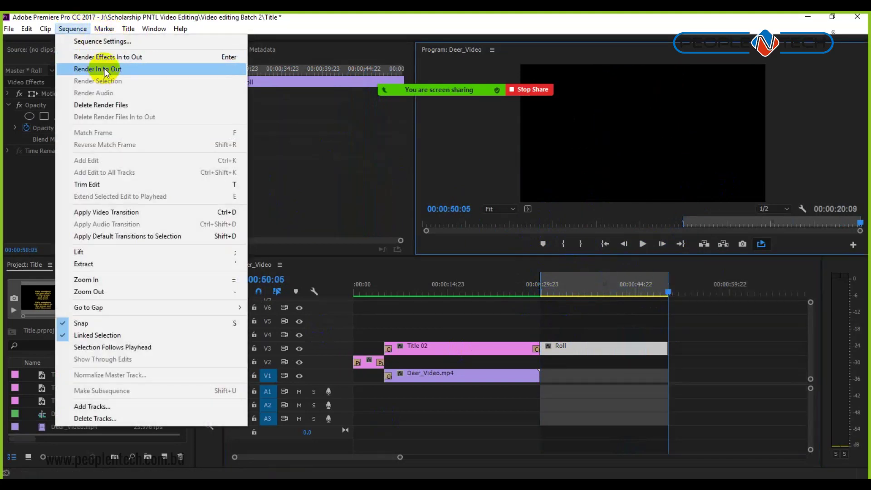
left_click(113, 69)
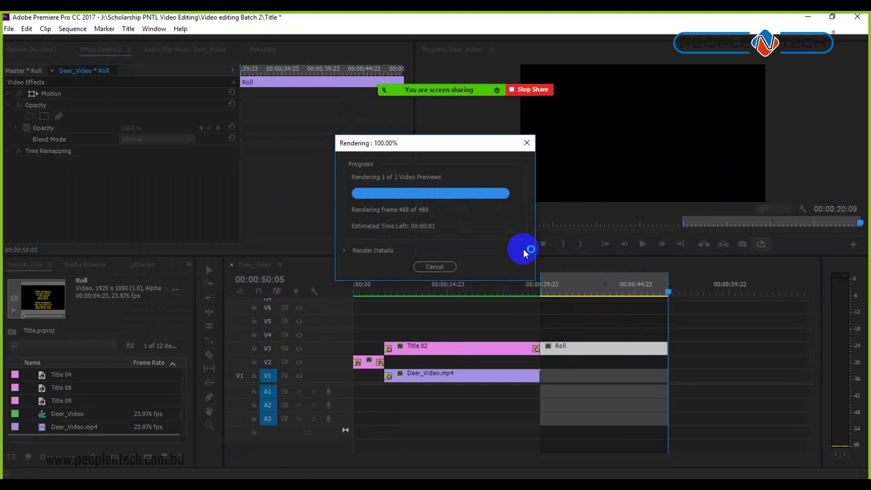
- Move the in point to about 00:00:27:15 and play the rendered range
left_click_drag(543, 279, 529, 281)
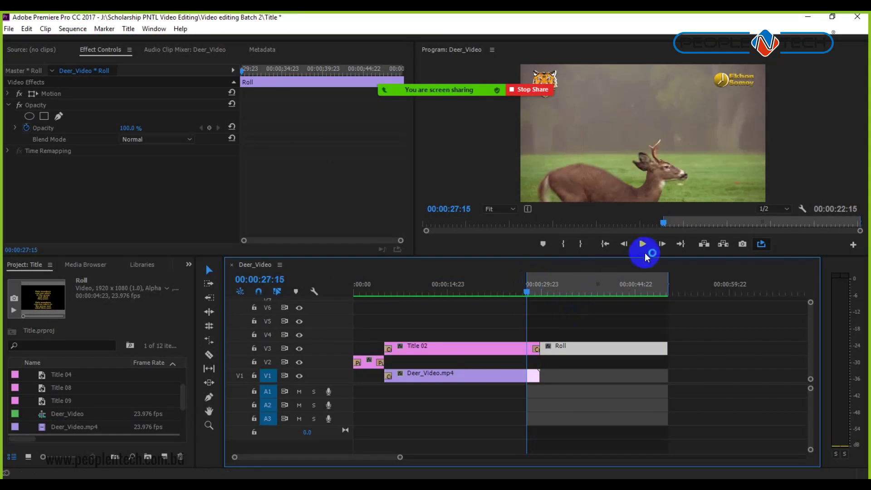
left_click(644, 247)
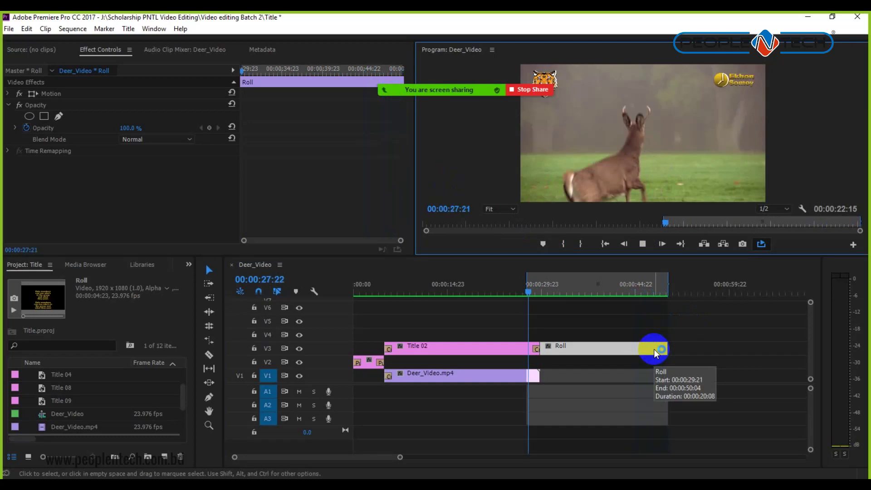
left_click(644, 244)
- Set the Roll title's postroll to 72 frames in its roll/crawl options and close the title editor
double_click(584, 349)
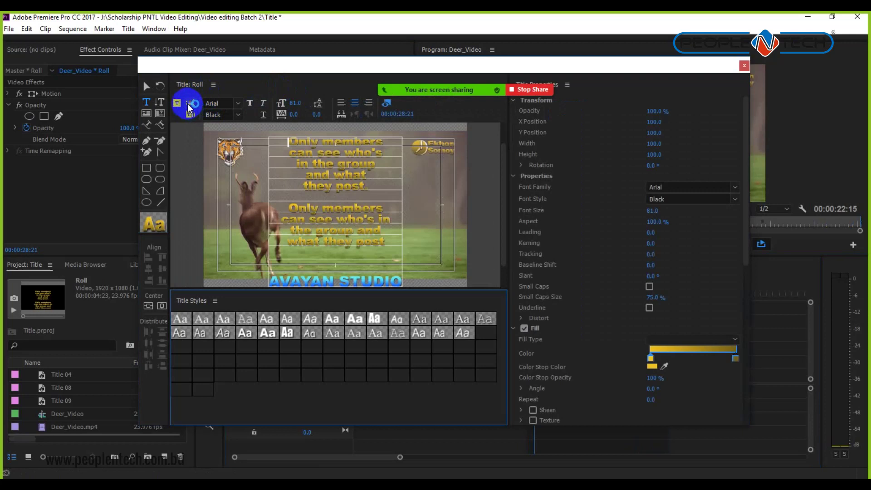
left_click(190, 103)
double_click(456, 295)
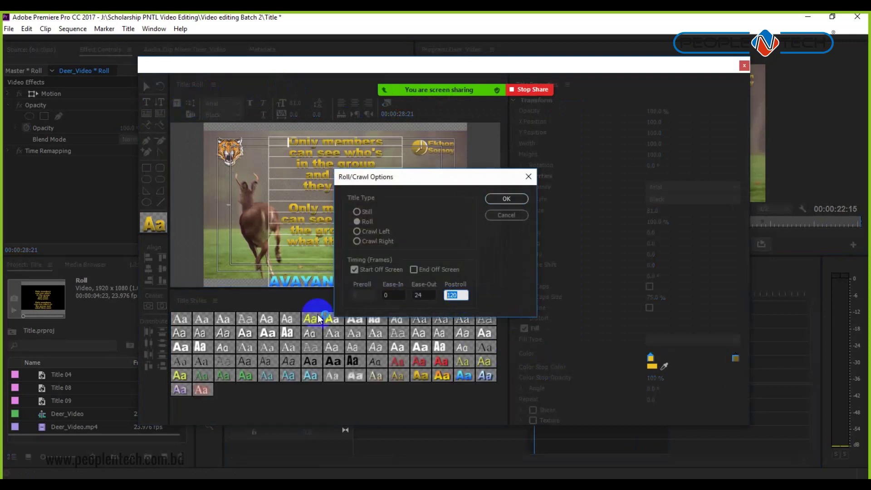
type("7")
key("Return")
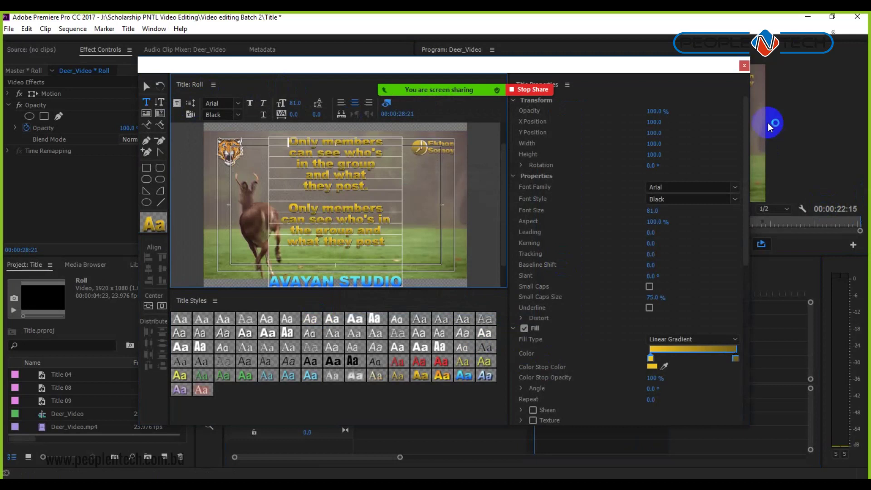
left_click(744, 66)
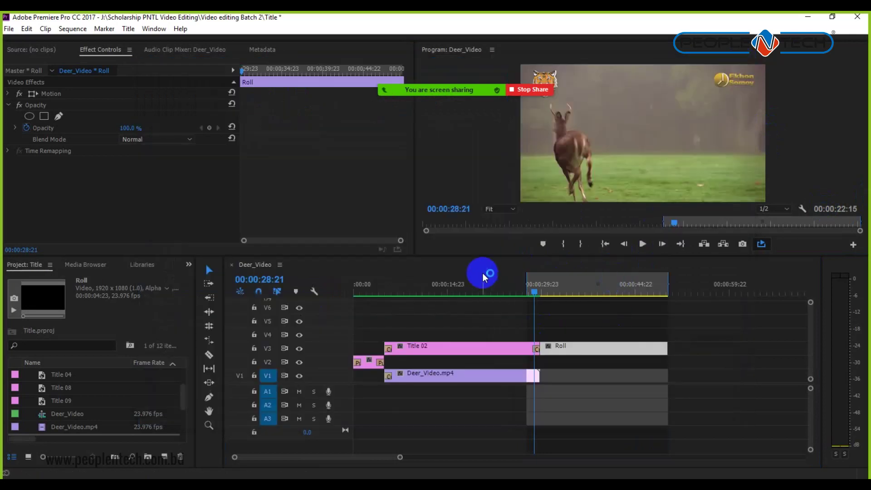
- Render the marked in-to-out range and play it back, admitting the participant from the meeting's waiting room
left_click(77, 29)
left_click(80, 68)
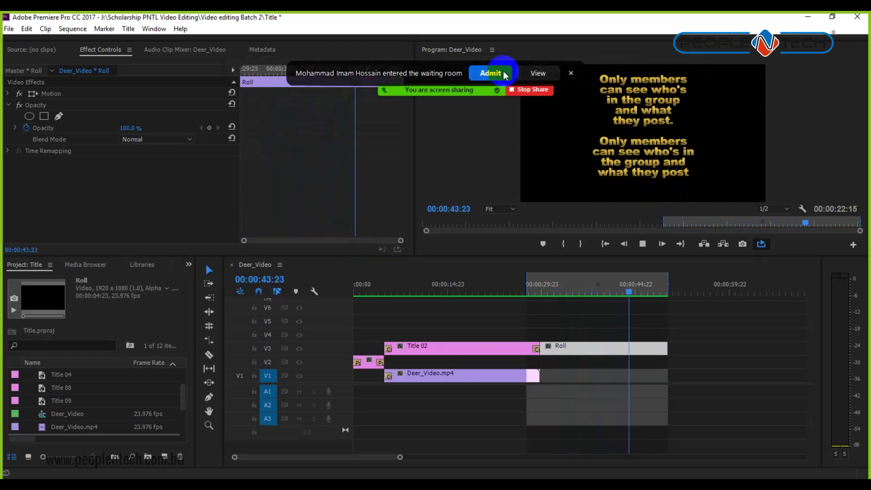
left_click(500, 74)
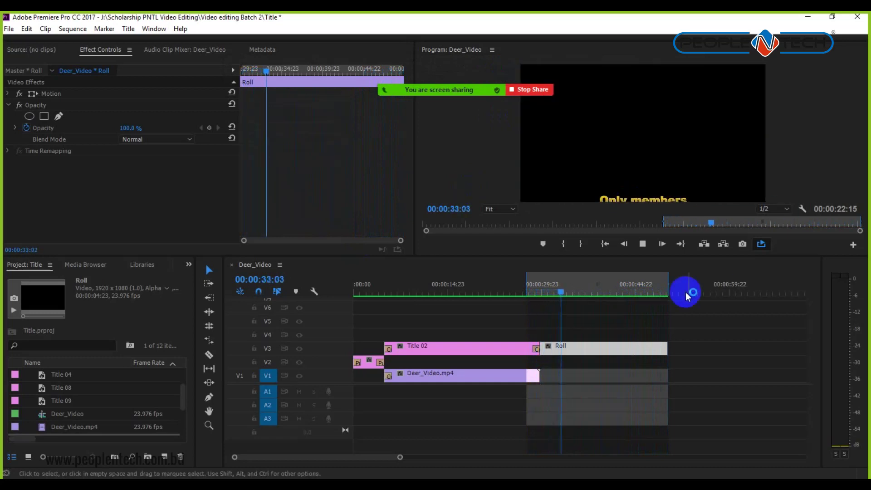
- Clear the sequence's in and out points while the roll plays, and select the Roll clip on V3
right_click(646, 281)
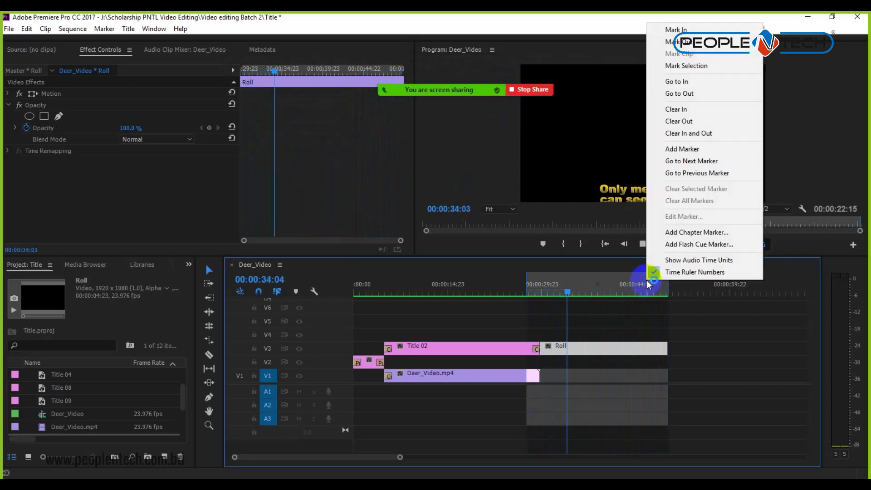
left_click(698, 132)
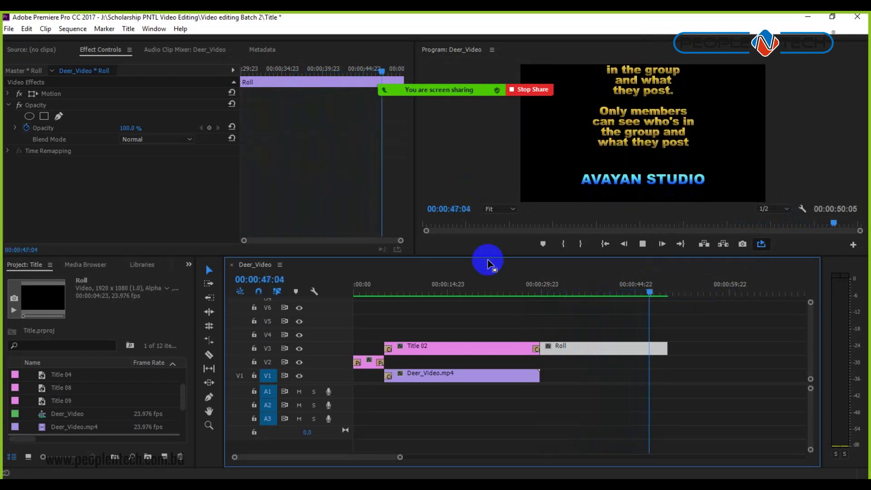
left_click(614, 350)
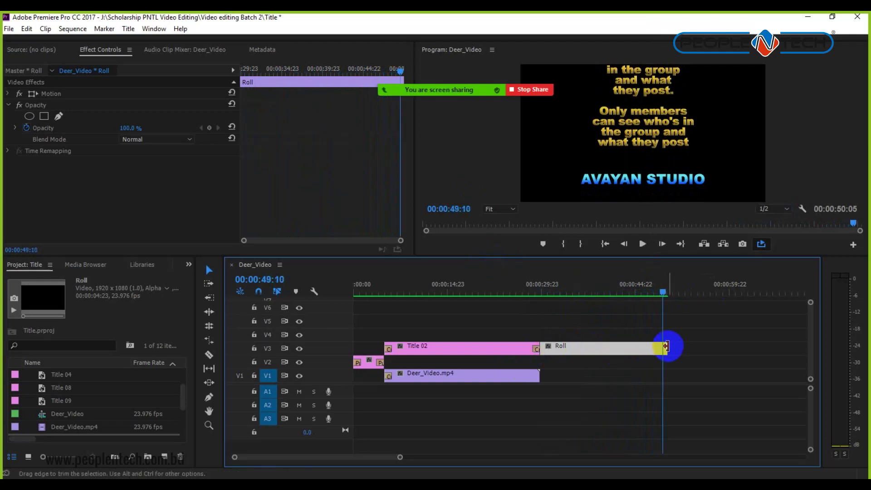
- Set the Roll title's ease-out to 0 and postroll to 24 frames, and close the title editor
left_click(599, 349)
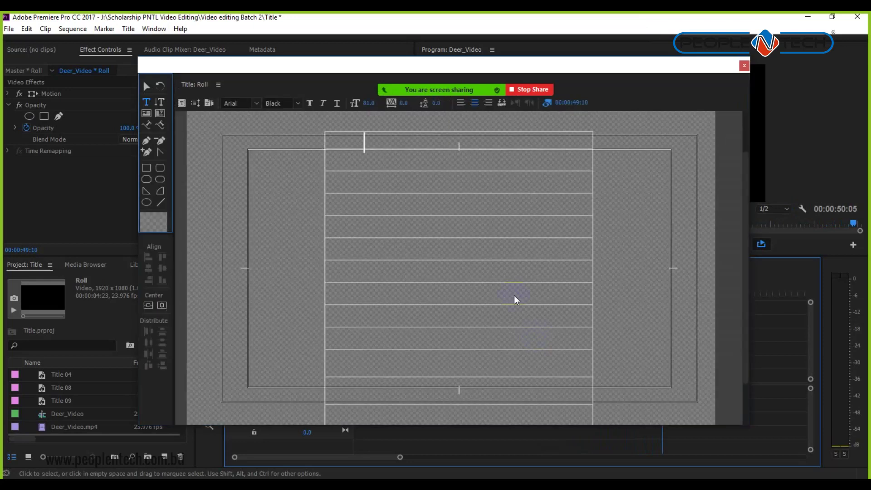
left_click(189, 102)
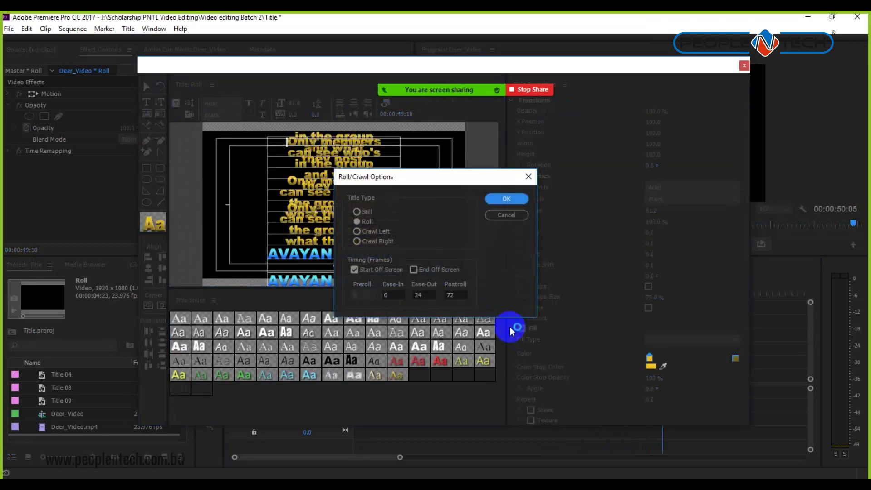
double_click(426, 296)
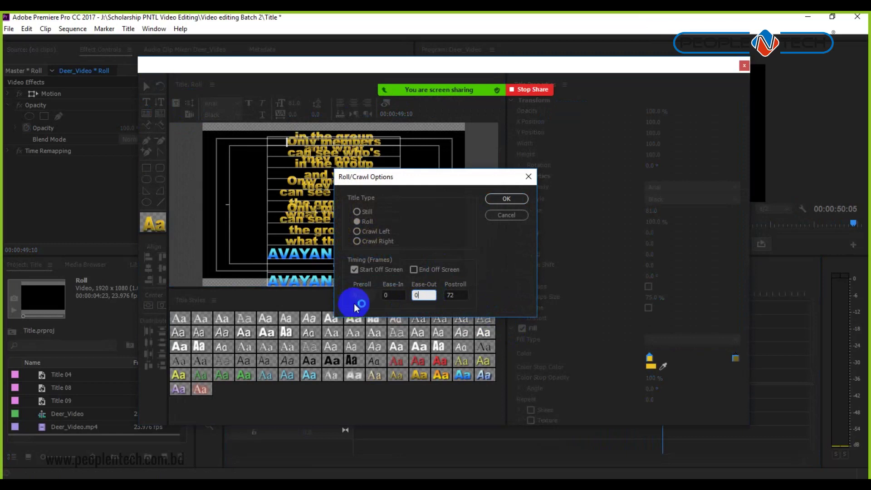
double_click(460, 294)
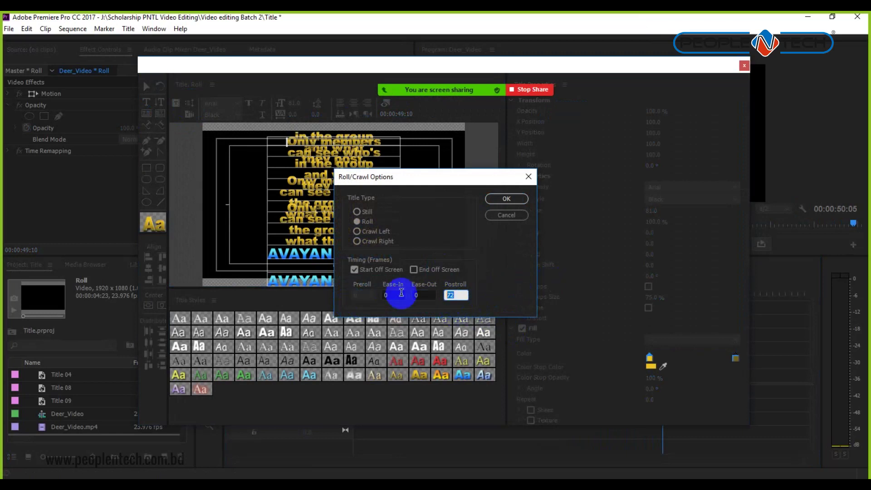
key("Return")
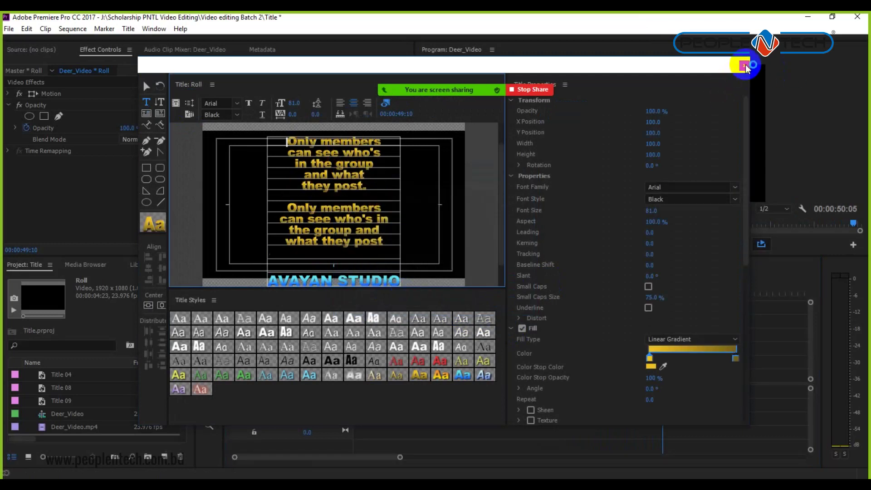
left_click(744, 66)
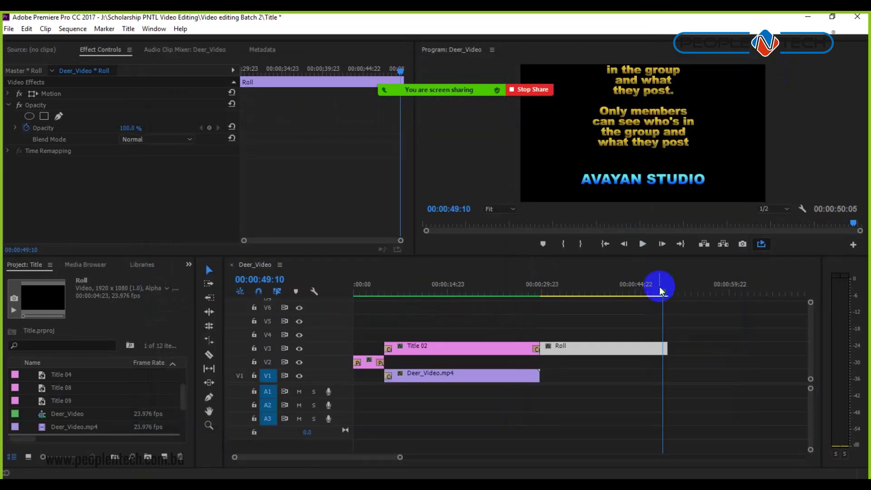
- Mark an in point just before the Roll clip and an out point at 00:00:50:05, and render that range
mouse_move(663, 287)
left_mouse_down()
mouse_move(539, 303)
mouse_move(560, 307)
mouse_move(538, 288)
mouse_move(668, 297)
left_mouse_up()
left_click(576, 247)
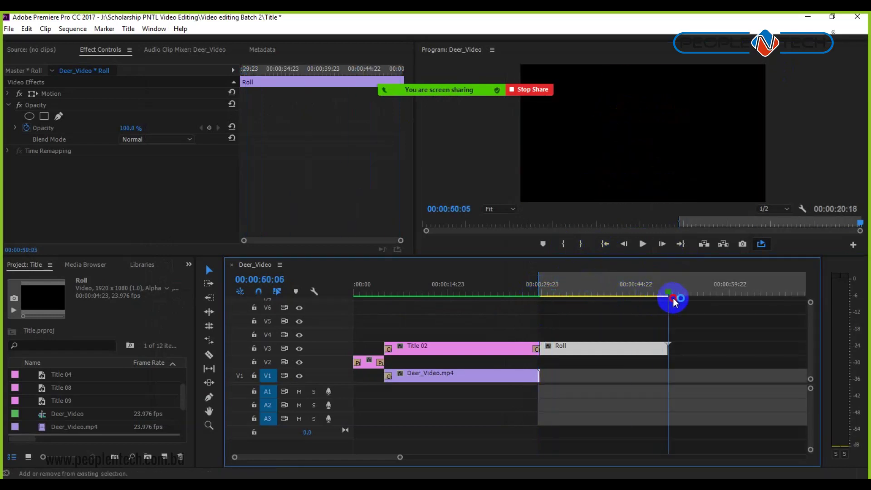
left_click(580, 245)
left_click(72, 28)
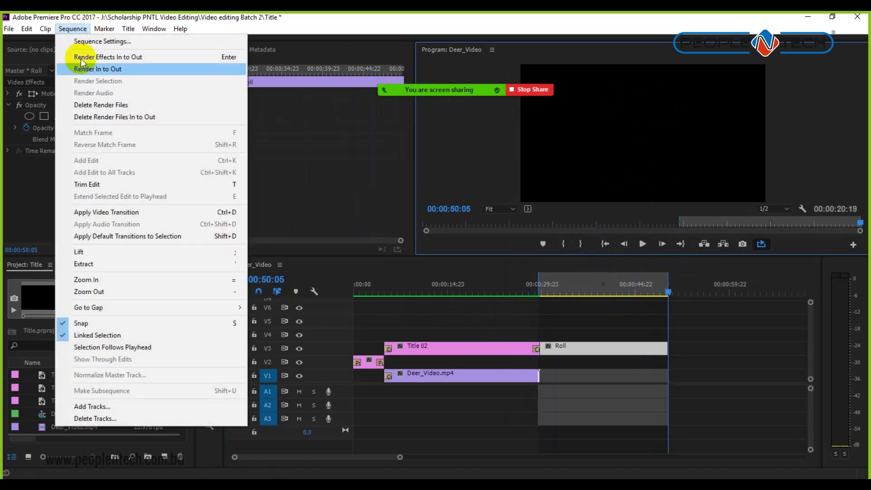
left_click(116, 72)
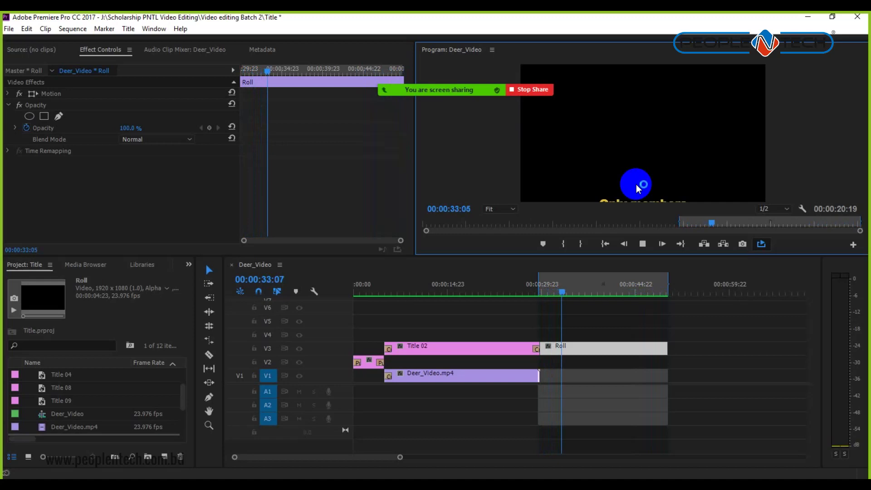
- Apply the plain white Times New Roman Regular title style to the Roll title's body text and its AVAYAN STUDIO line, and close the editor
double_click(608, 349)
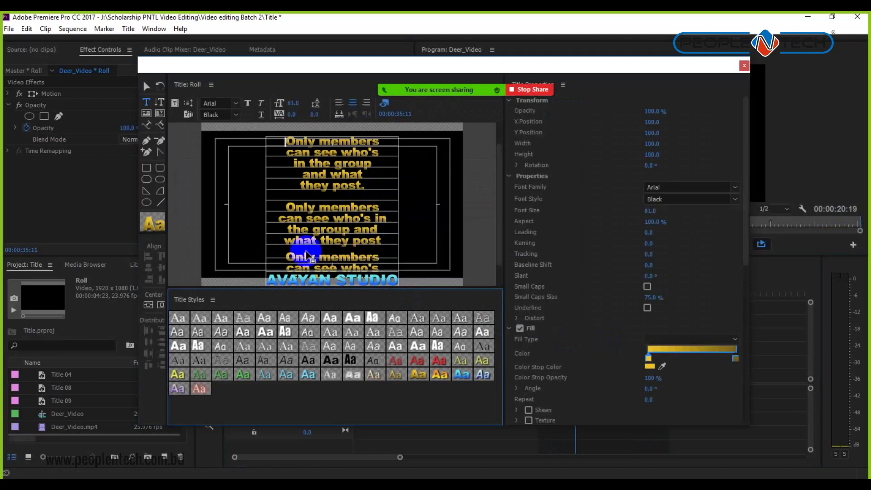
left_click(175, 320)
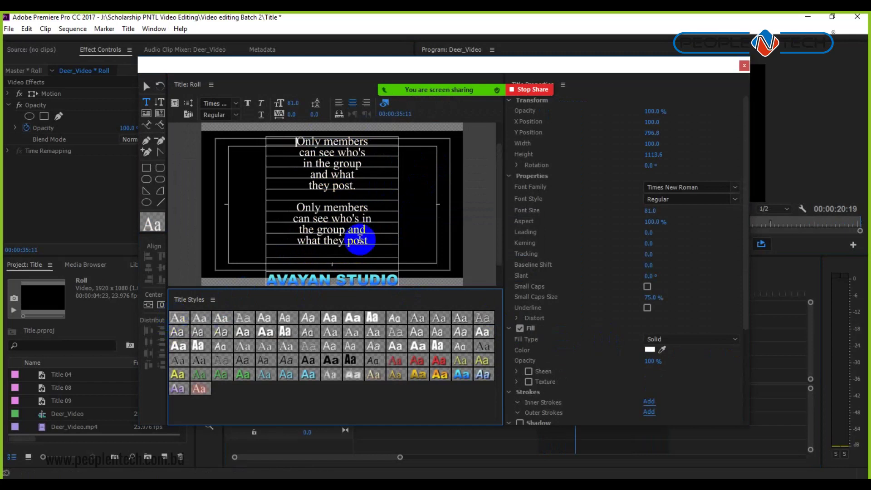
left_click(335, 273)
left_click(328, 282)
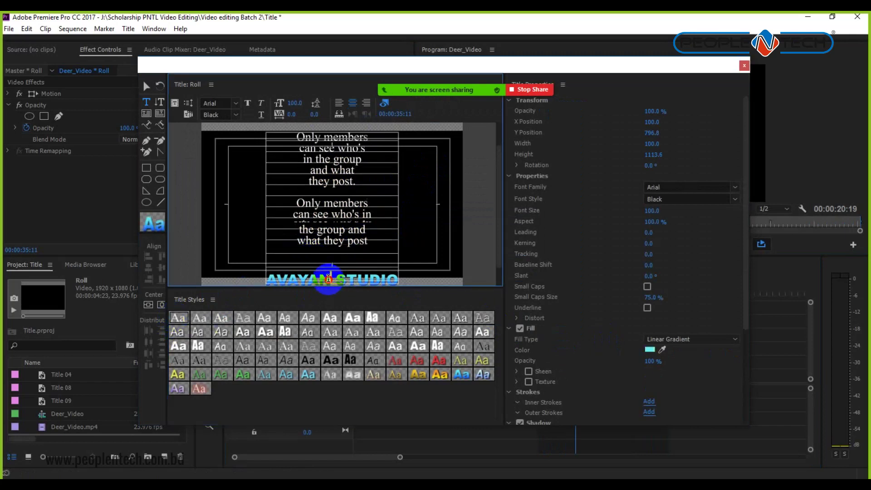
left_click_drag(271, 276, 403, 274)
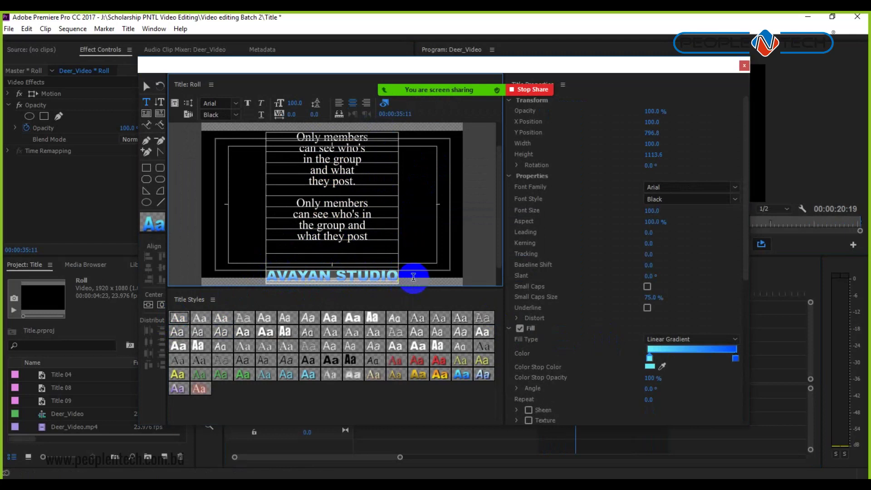
left_click(181, 319)
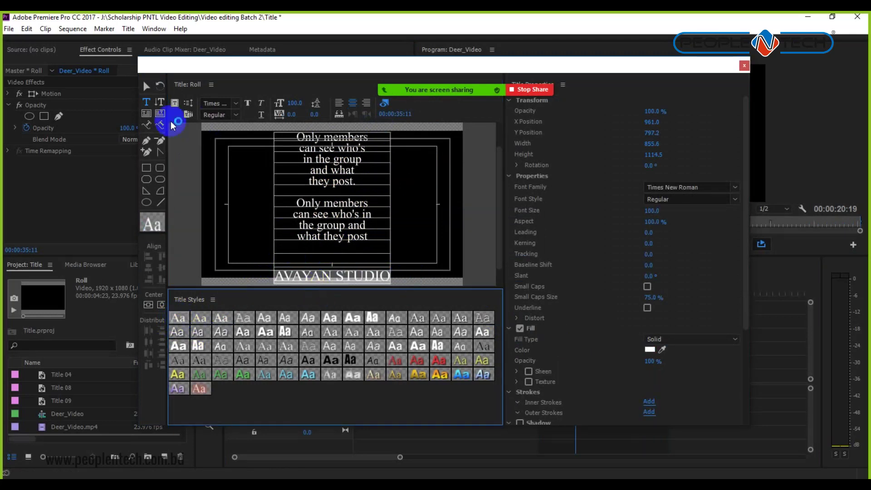
left_click(744, 66)
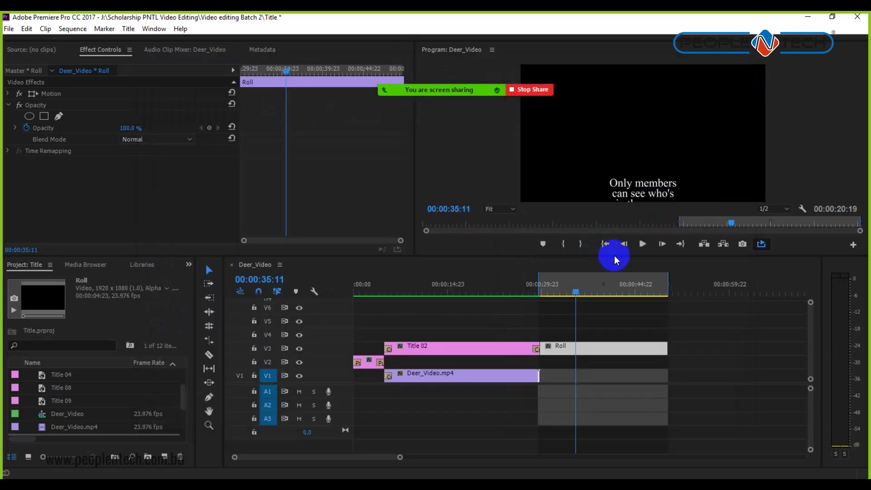
- Render the in-to-out range around the restyled Roll clip and play it back
left_click(562, 348)
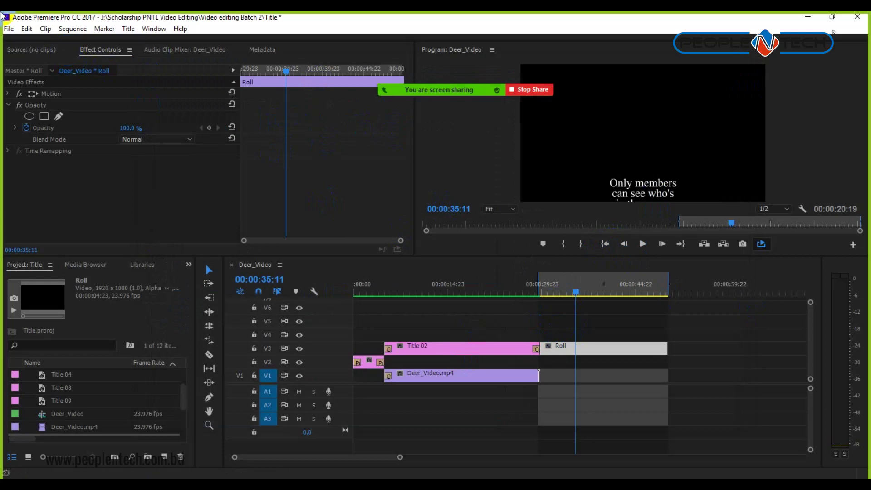
left_click(73, 29)
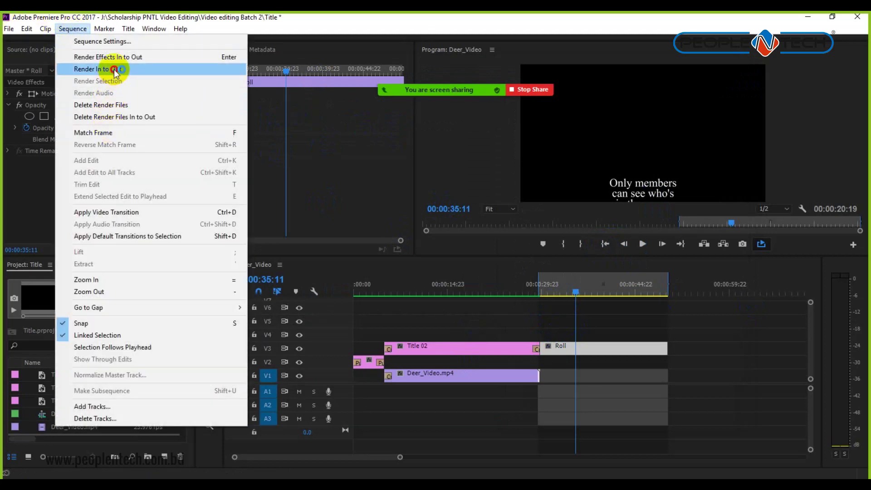
left_click(113, 69)
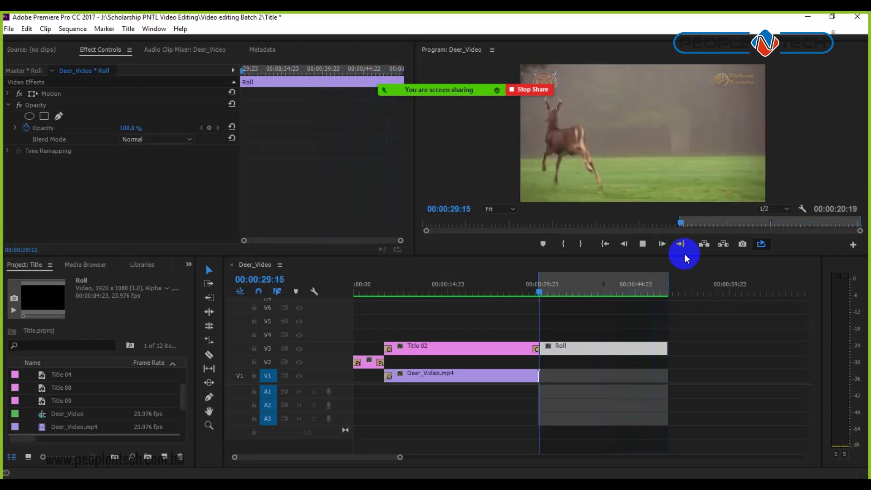
- Enable End Off Screen in the Roll title's roll/crawl options and close the title editor
left_click(608, 320)
double_click(600, 350)
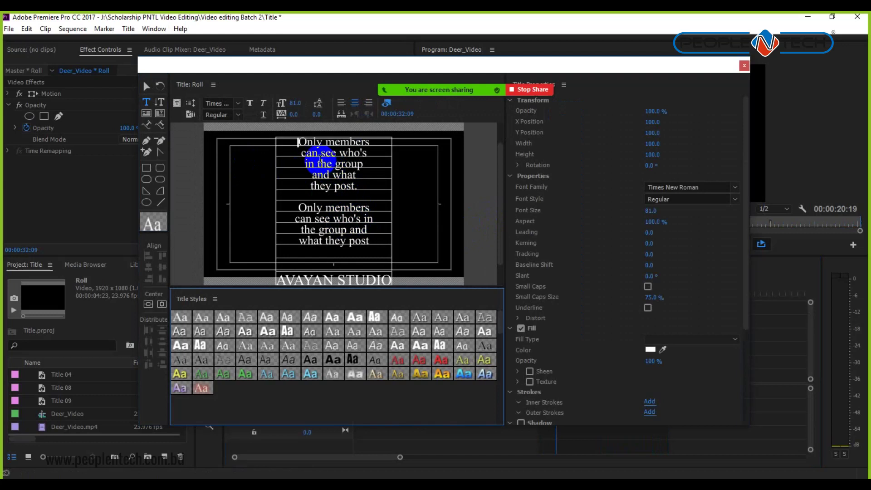
left_click(299, 206)
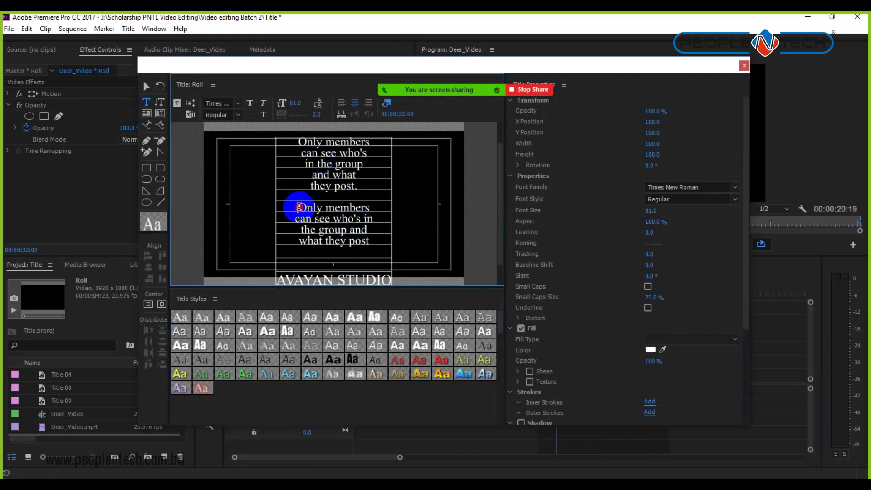
left_click(191, 103)
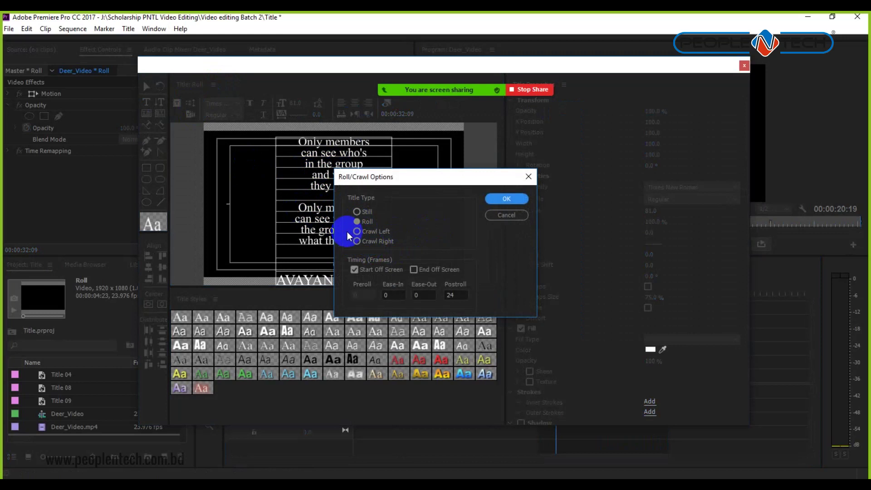
left_click(413, 269)
left_click(510, 200)
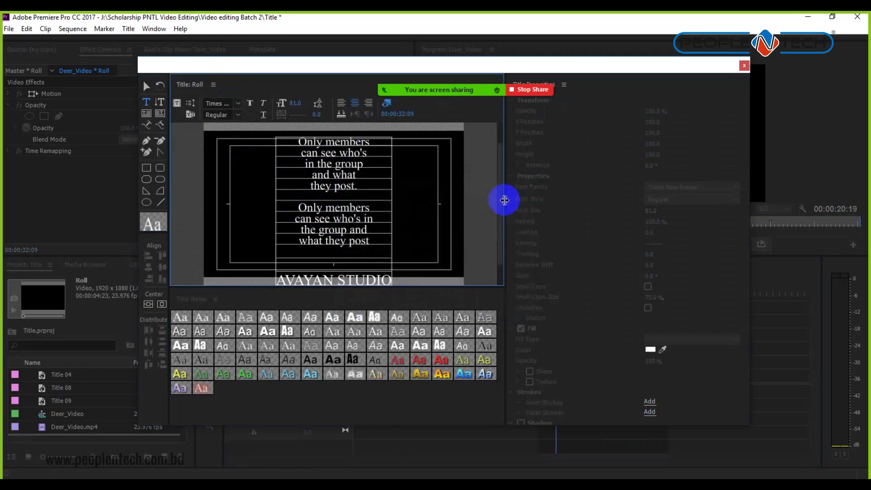
left_click(744, 65)
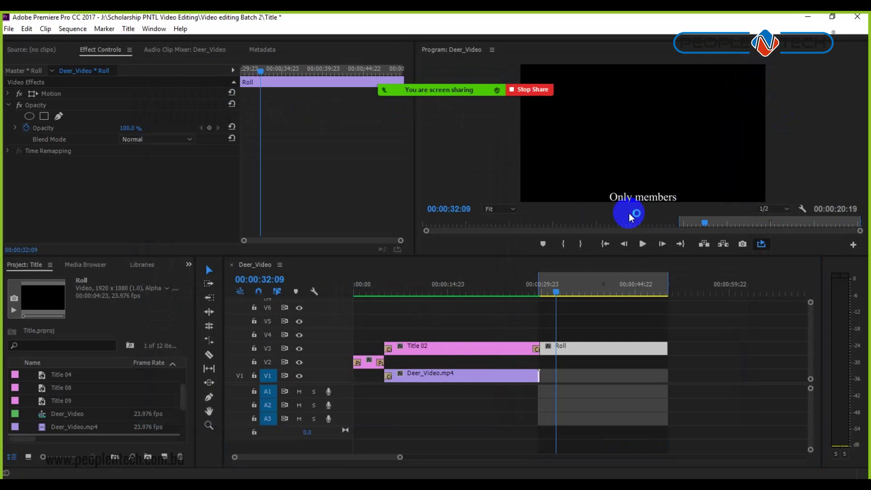
- Preview the roll with its off-screen ending, render the marked range, and stop the playback at 00:00:46:12
left_click(642, 244)
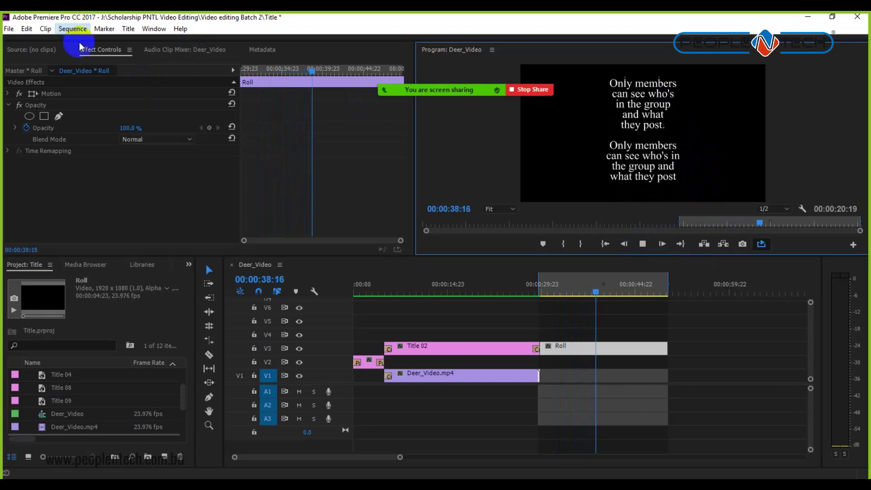
left_click(72, 28)
left_click(80, 57)
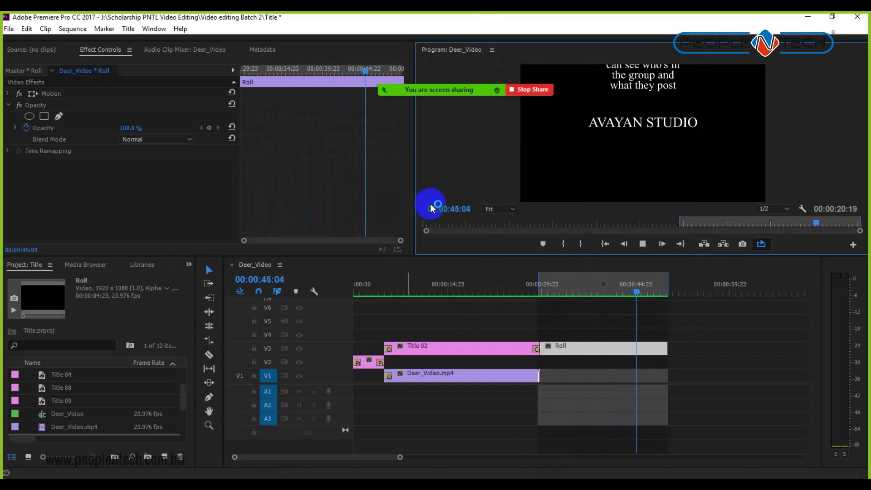
key("space")
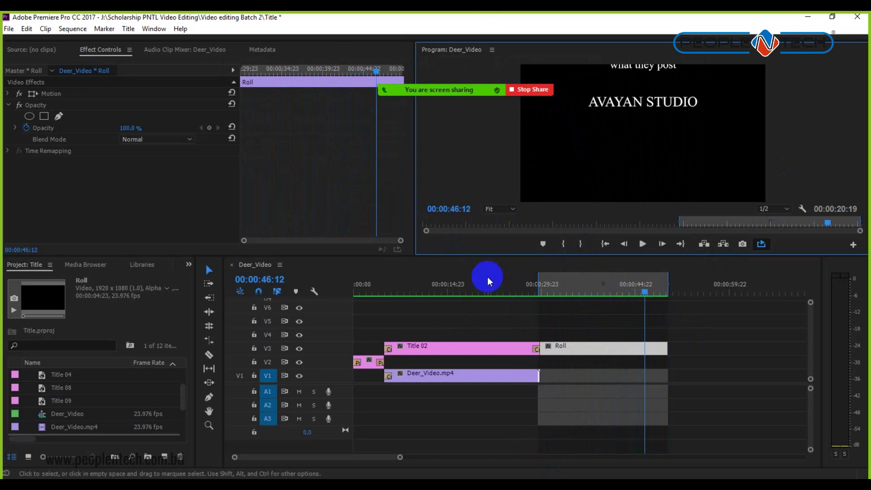
- Create a new sequence named Sound Class with the HDV 1080p25 preset
left_click(10, 29)
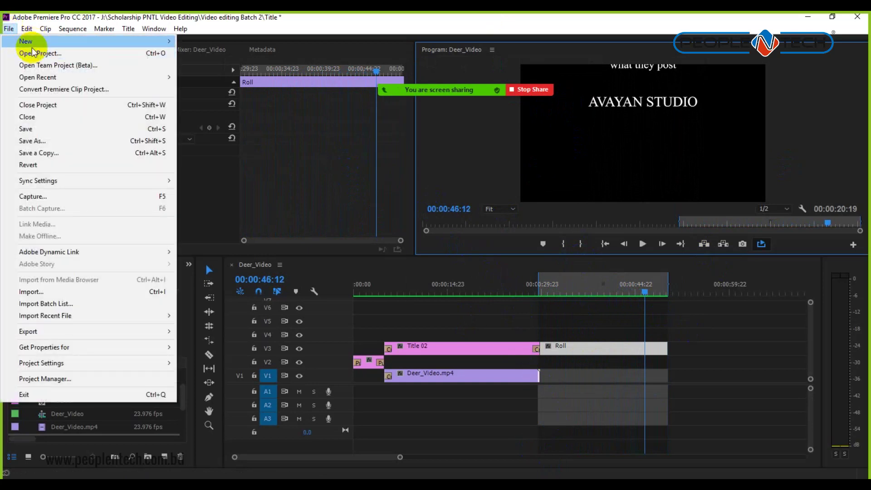
mouse_move(39, 40)
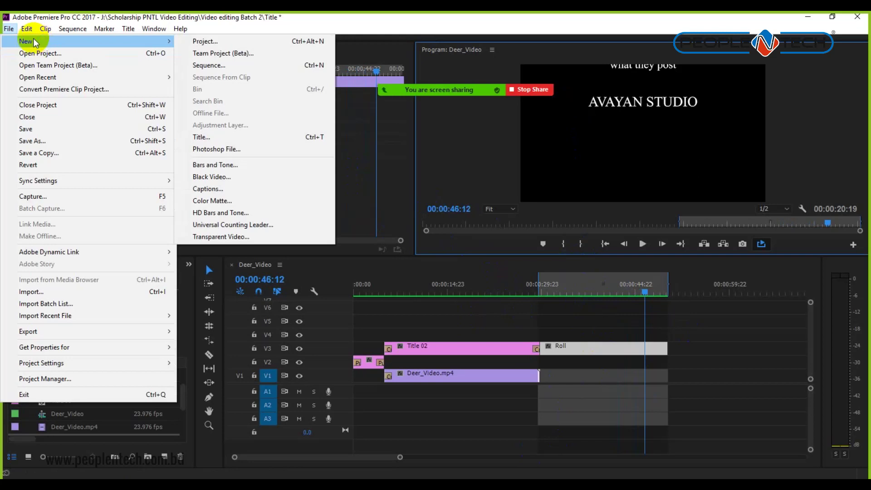
left_click(208, 65)
left_click(434, 247)
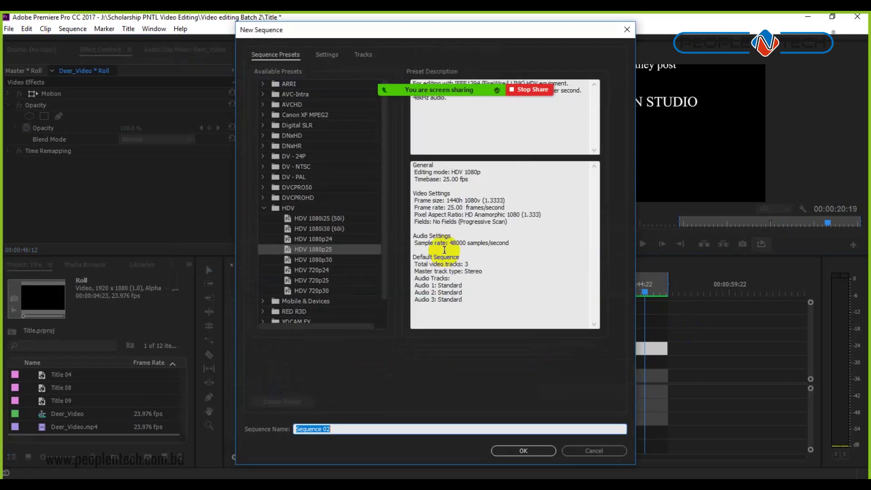
left_click(349, 428)
left_click_drag(349, 429, 271, 428)
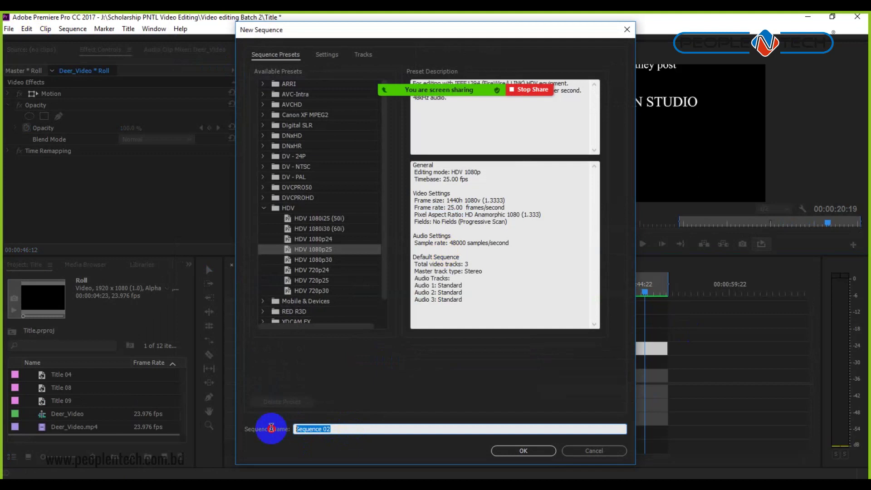
type("Sound Class")
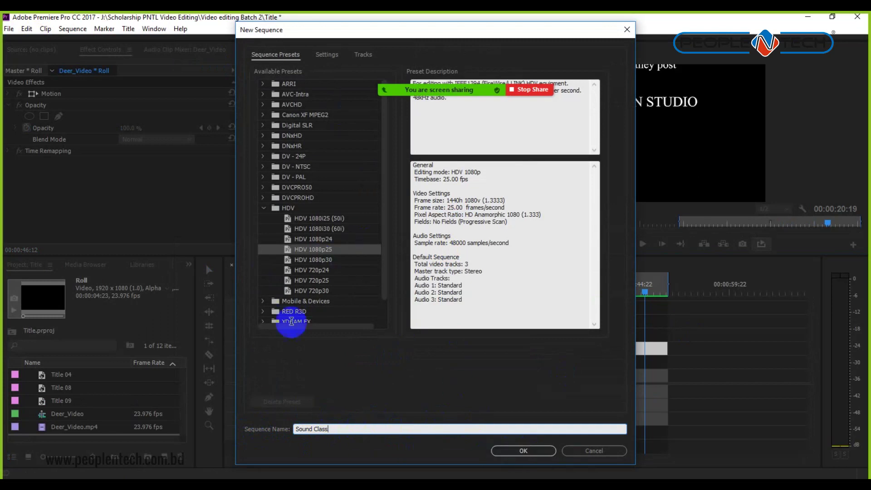
left_click(525, 452)
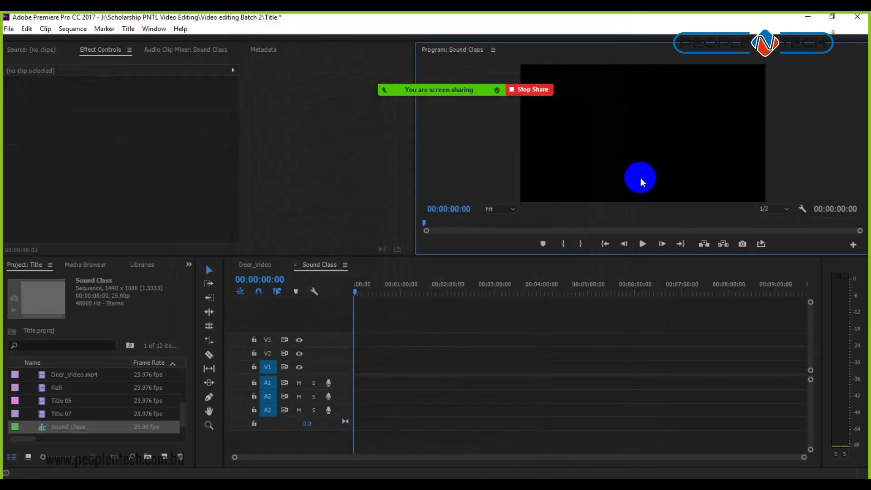
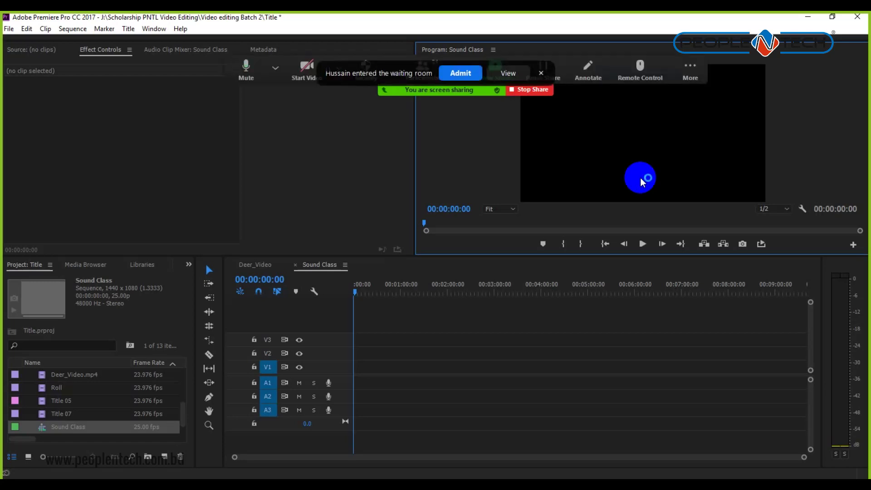
- Admit the waiting participant to the Zoom meeting
left_click(461, 73)
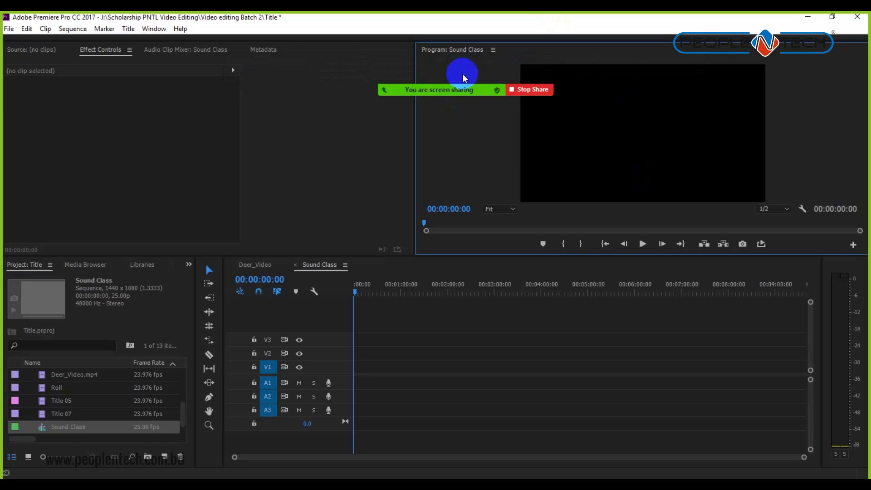
left_click(363, 282)
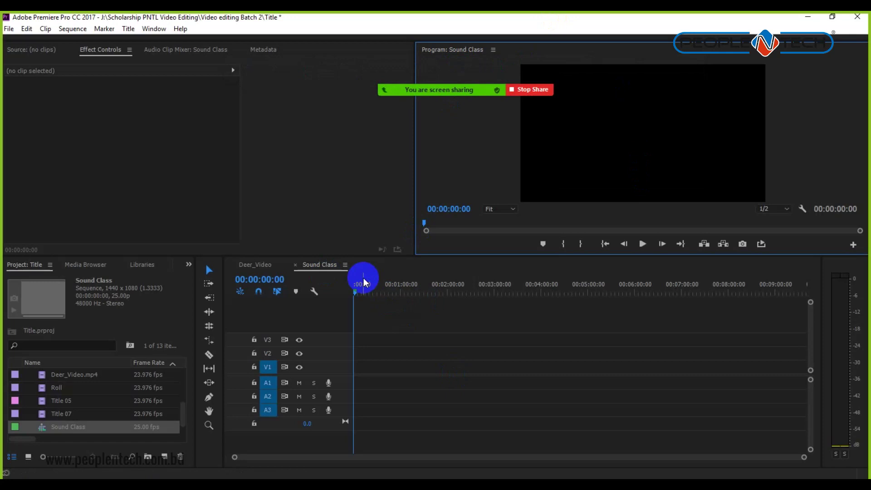
left_click(363, 282)
- Enlarge the timeline area and untarget the V1, A2 and A3 tracks so only A1 stays targeted
left_click_drag(371, 255, 365, 197)
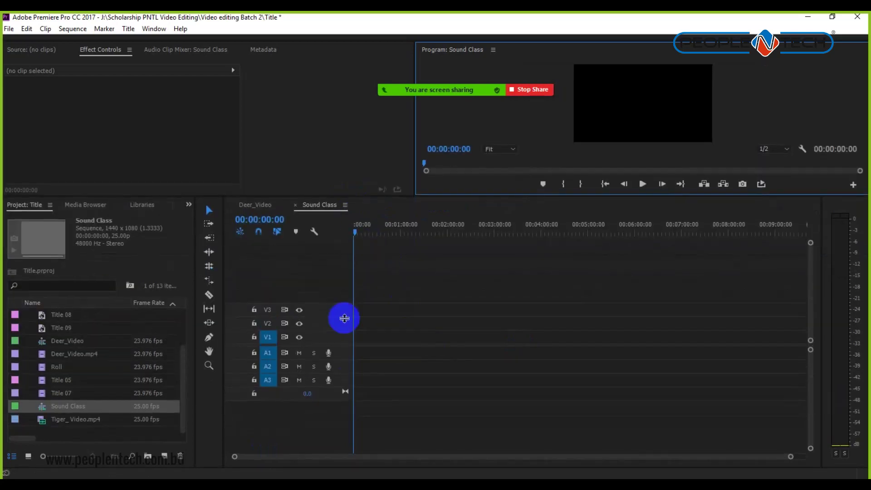
left_click(271, 358)
left_click(267, 366)
left_click(267, 380)
left_click(267, 337)
left_click(268, 353)
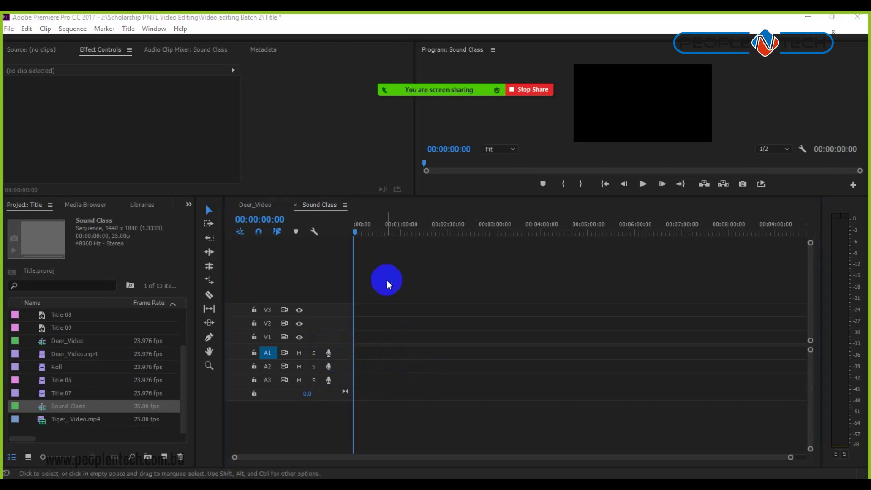
- Open the Word document Doc3 from the Audio editing folder in Scholarship PNTL Video Editing on drive J and enlarge its text for reading
left_click(454, 484)
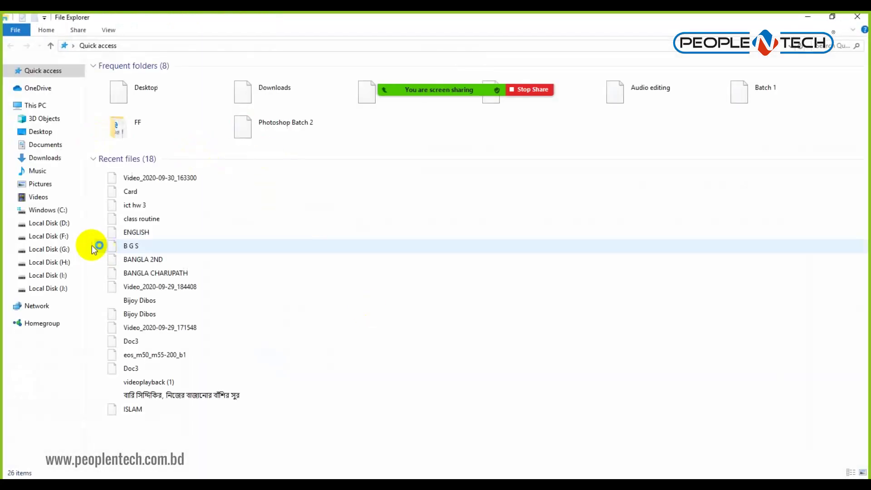
left_click(62, 289)
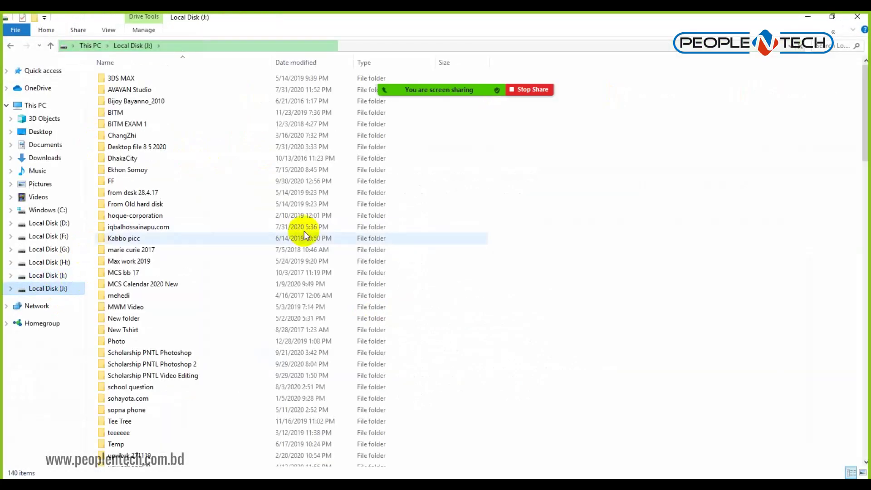
double_click(167, 376)
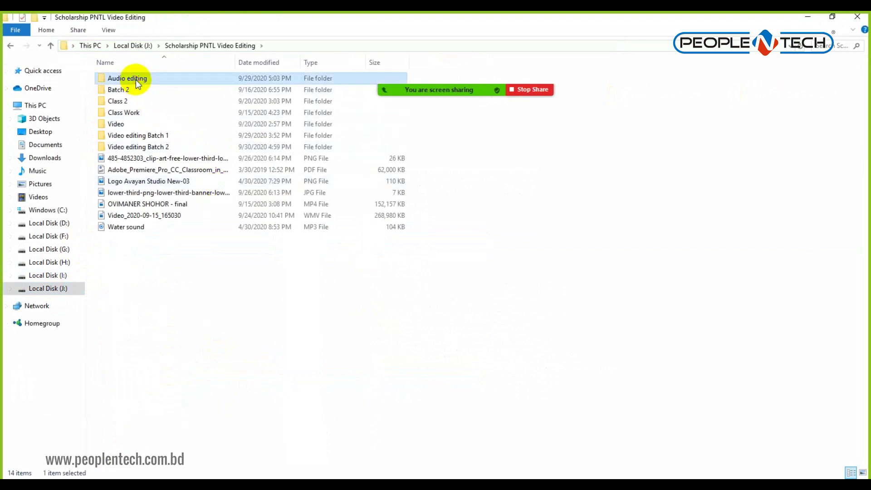
double_click(135, 80)
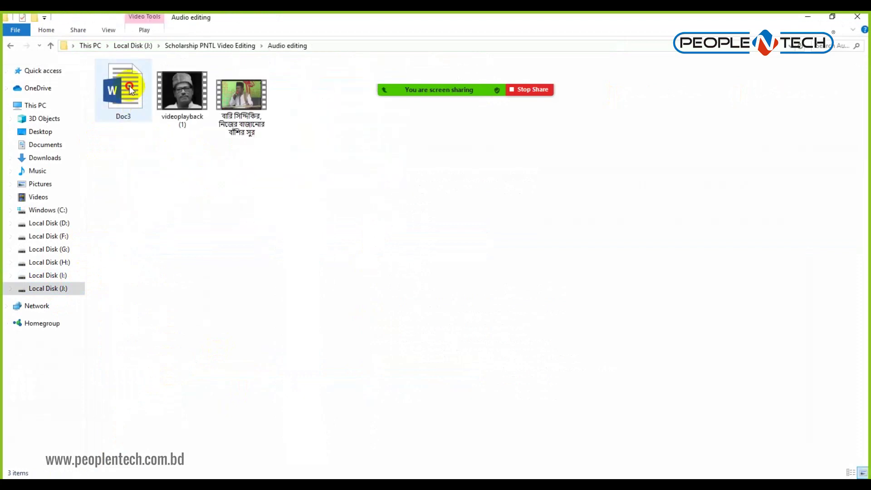
left_click(130, 89)
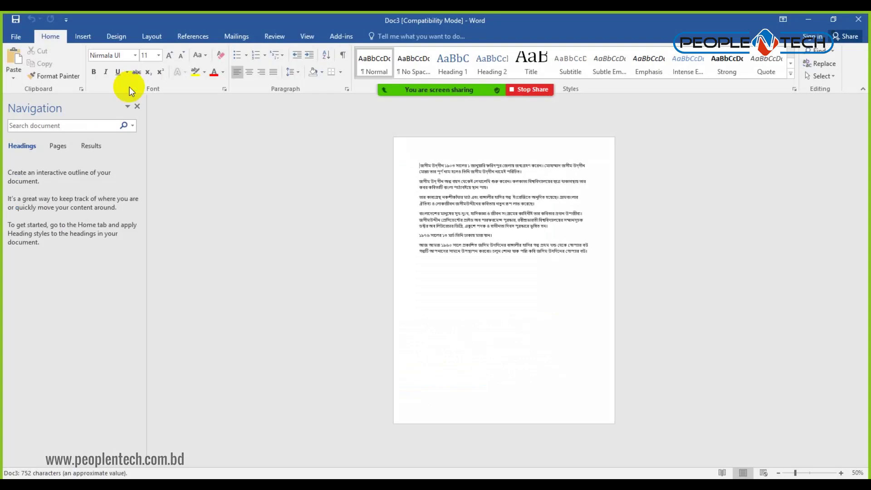
scroll(555, 216, "up", 8)
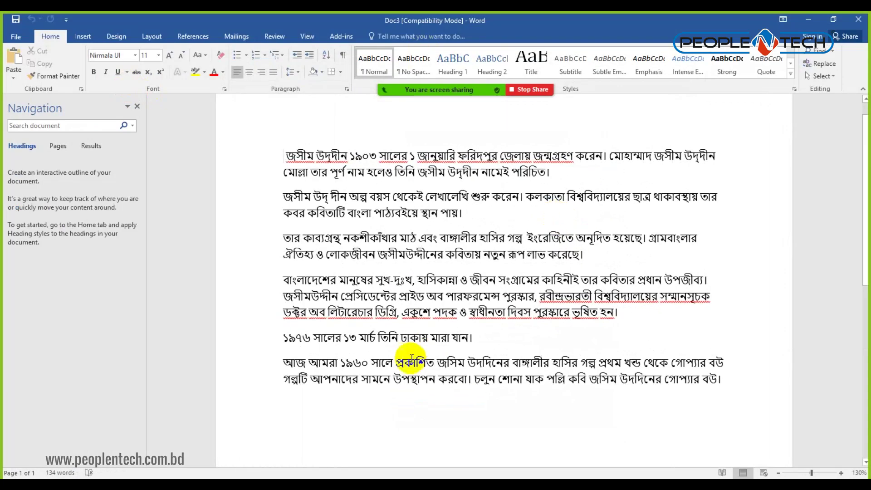
triple_click(408, 367)
left_click(398, 255)
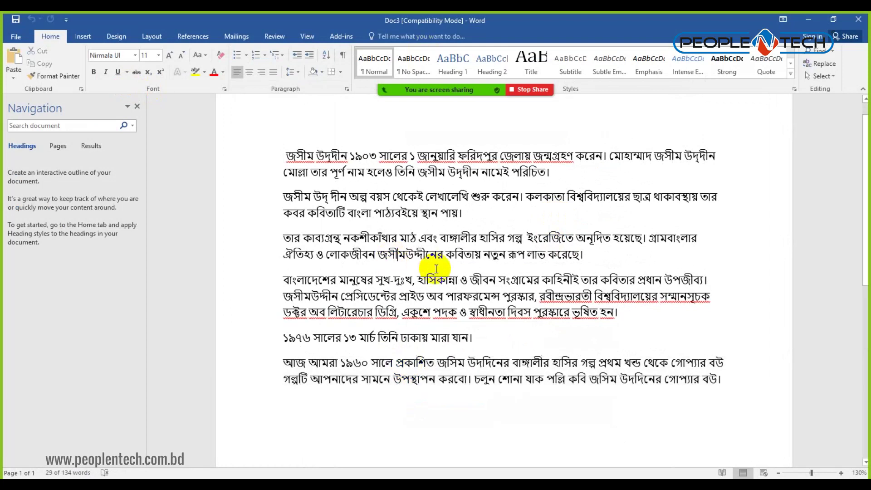
scroll(499, 275, "up", 2)
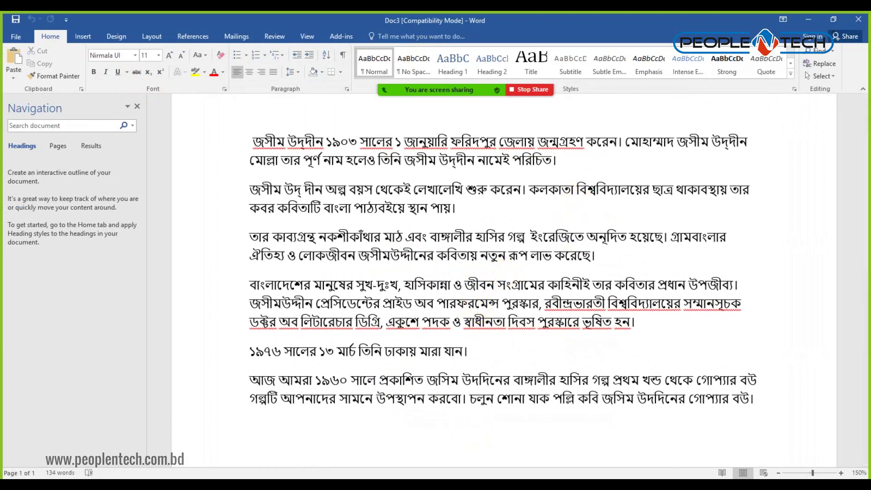
- Switch back to Premiere Pro and try to start a voice-over recording on audio track A1
key("alt+Tab")
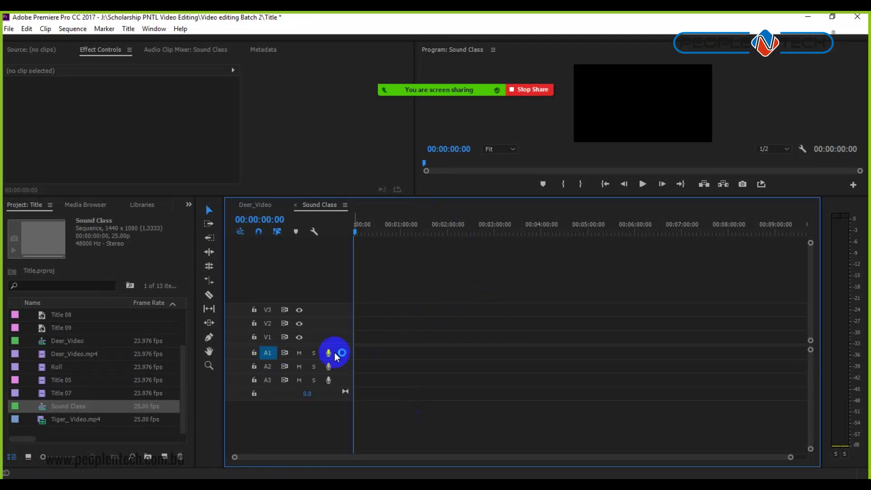
left_click(345, 352)
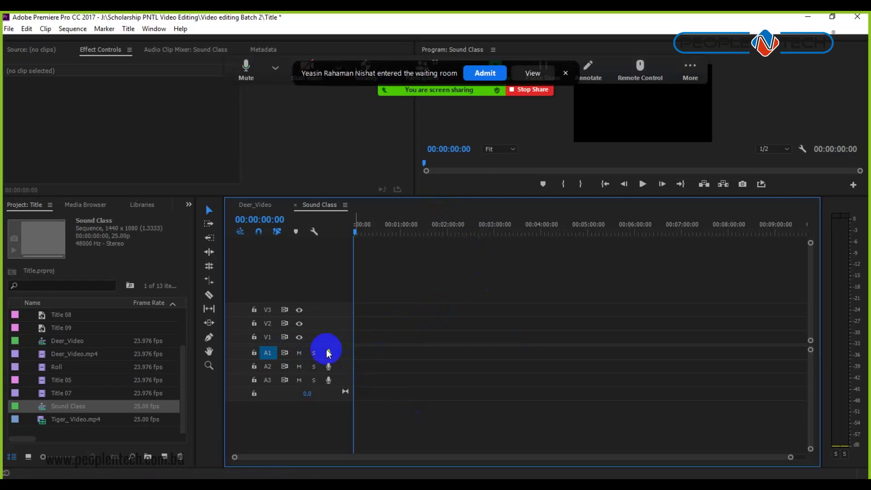
- Admit the waiting participant and restart the Zoom screen share
left_click(488, 71)
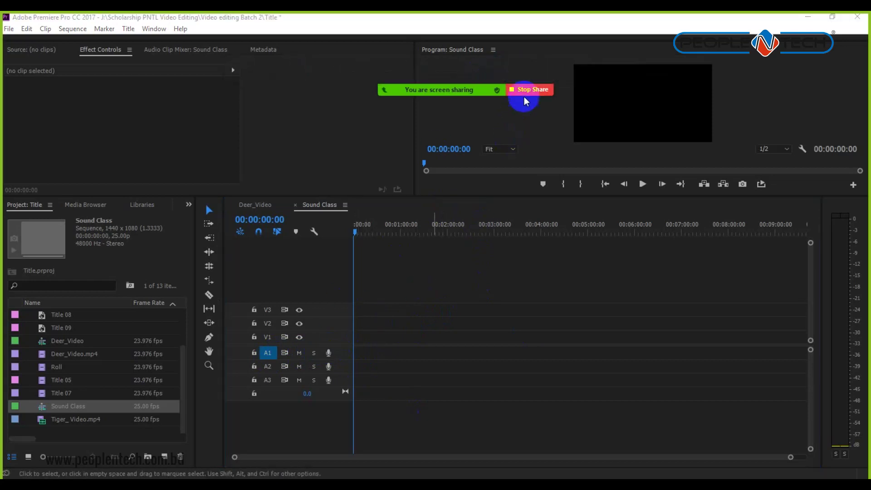
left_click(533, 90)
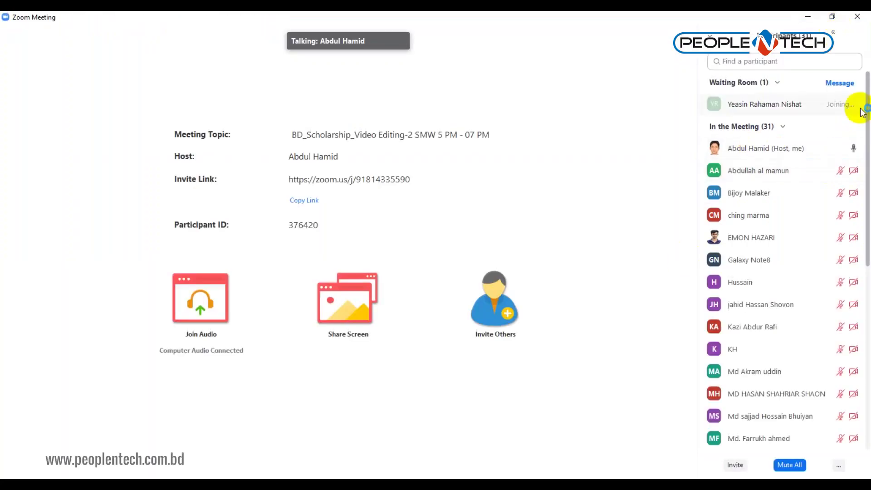
left_click(403, 464)
left_click(664, 399)
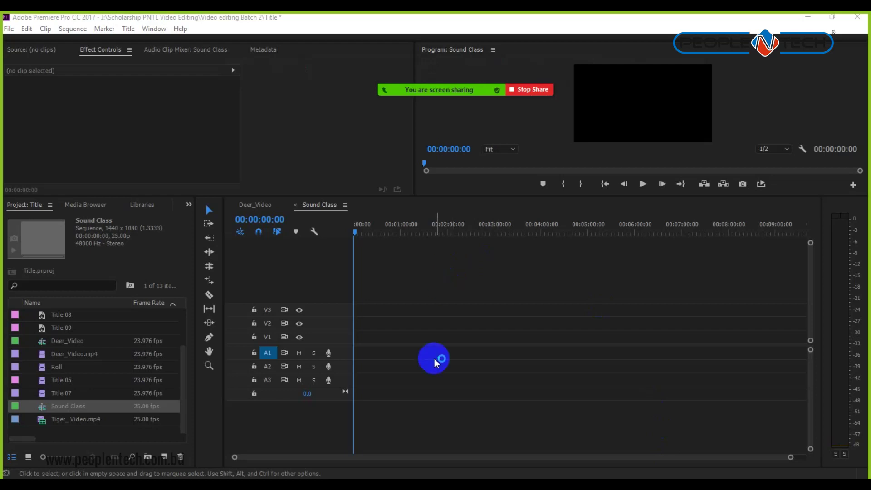
- Record a short test voice-over on audio track A1 in the Sound Class sequence and stop it
left_click(331, 356)
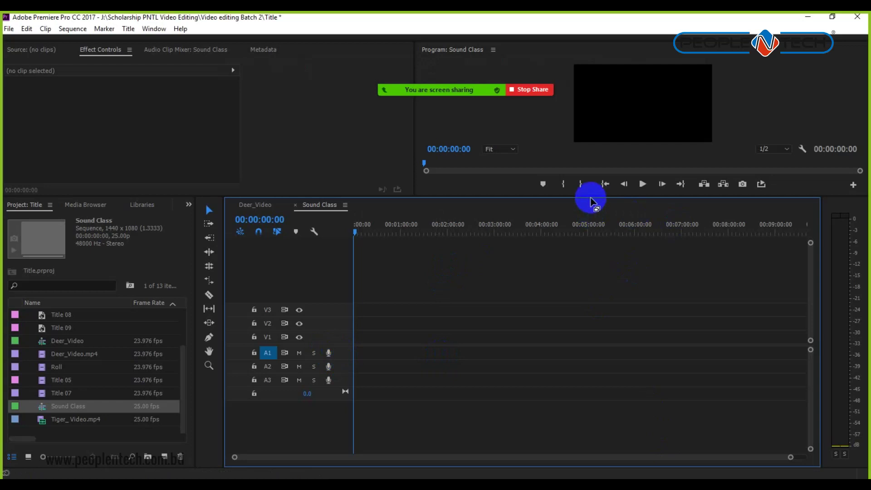
left_click_drag(591, 197, 591, 240)
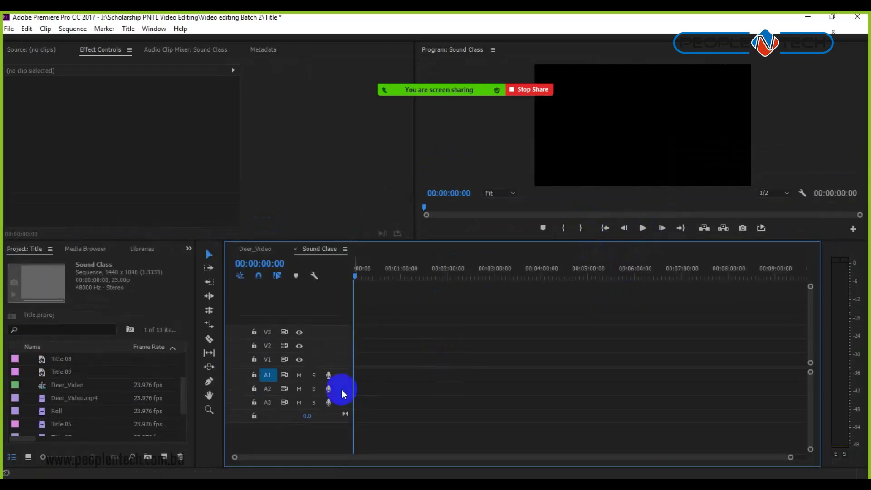
left_click(330, 375)
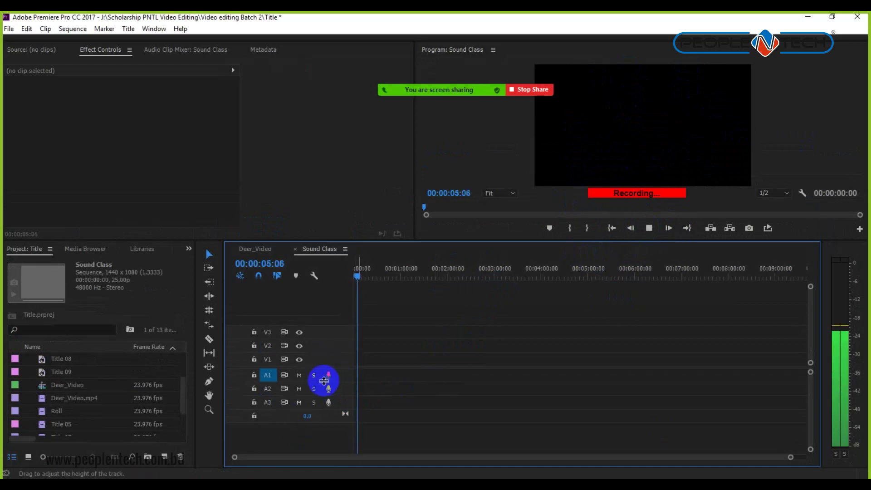
left_click(650, 228)
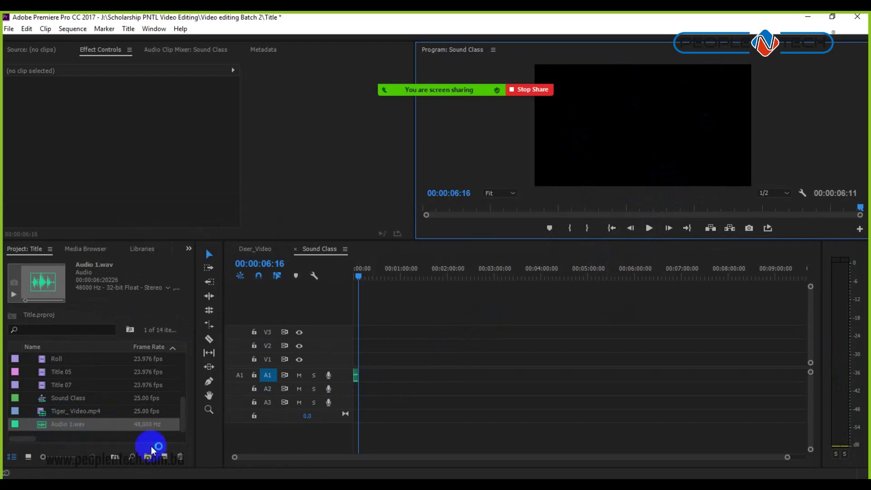
- Delete Audio 1.wav from the project together with its timeline clip and return the playhead to 00:00:00:00
left_click(181, 459)
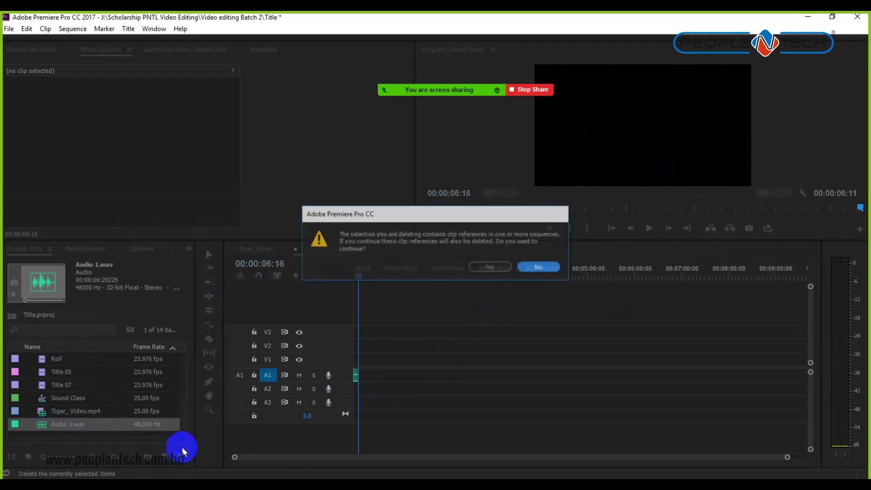
left_click(487, 271)
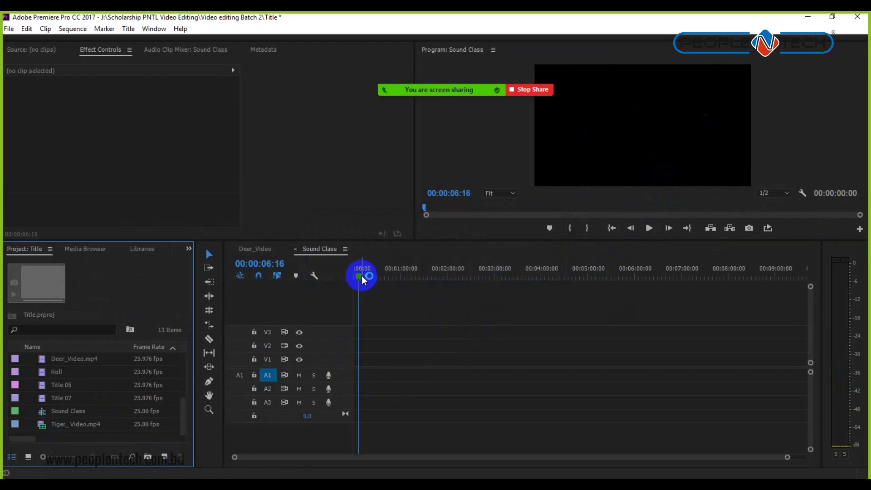
left_click_drag(359, 274, 343, 275)
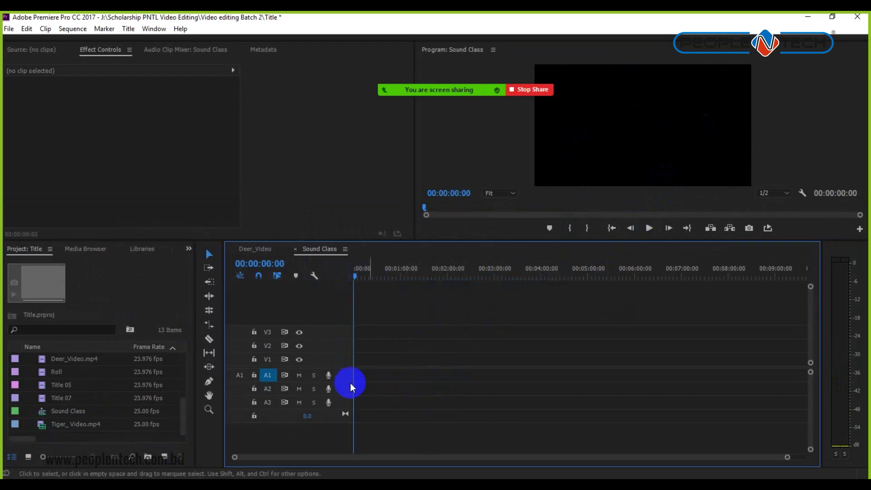
- Record a trial voice-over take on audio track A1 with the Doc3 script in view, and stop it in Premiere Pro
left_click(329, 375)
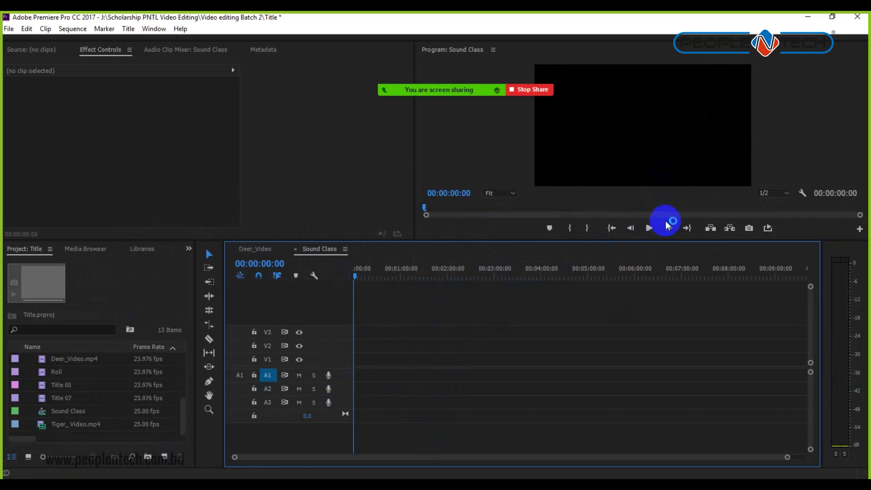
left_click(329, 375)
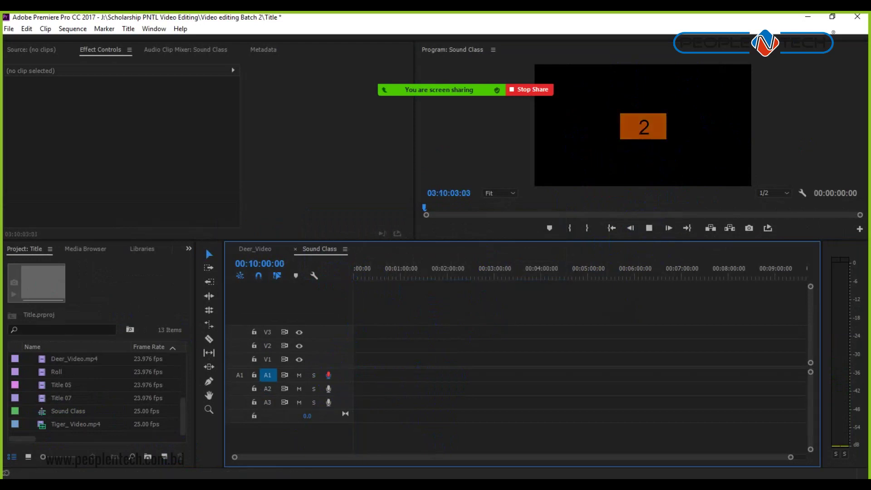
key("alt+Tab")
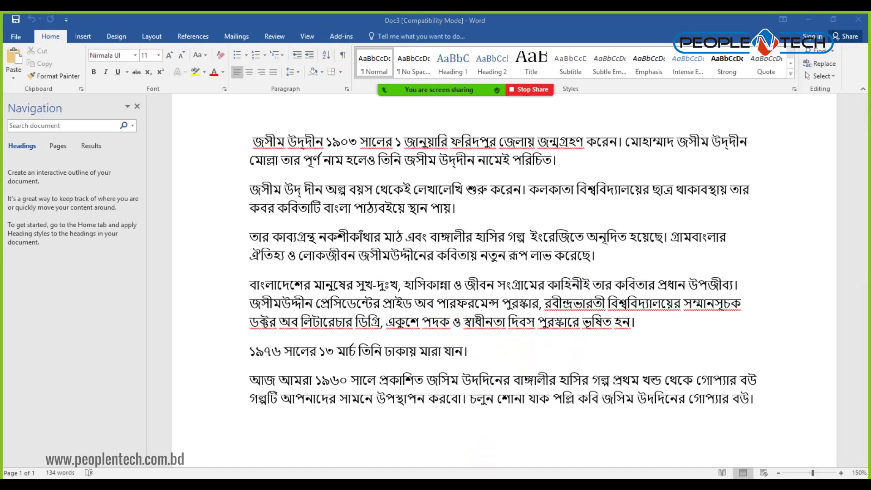
key("alt+Tab")
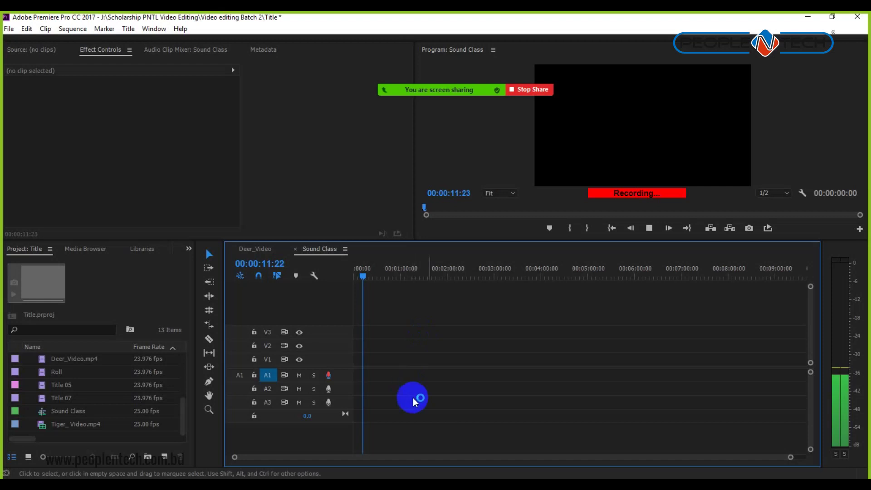
left_click(649, 227)
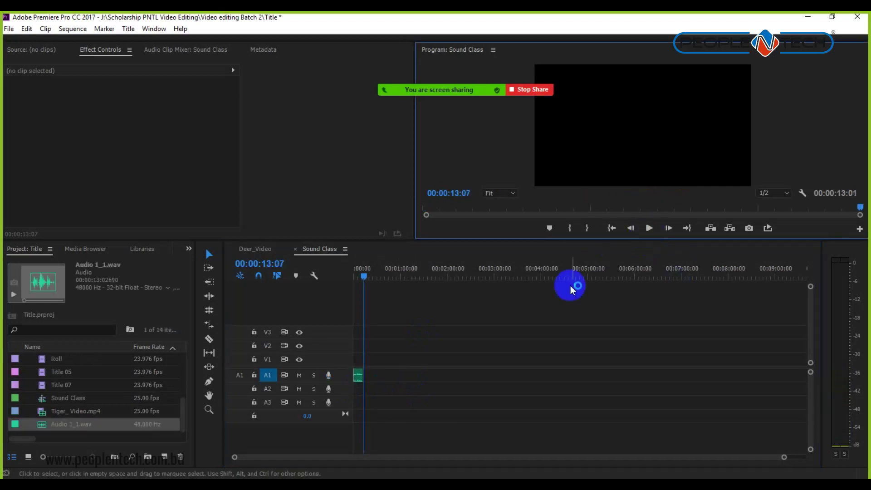
- Delete the trial recording Audio 1_1.wav along with its timeline clip and return the playhead to 00:00:00:00
left_click(178, 457)
left_click(489, 267)
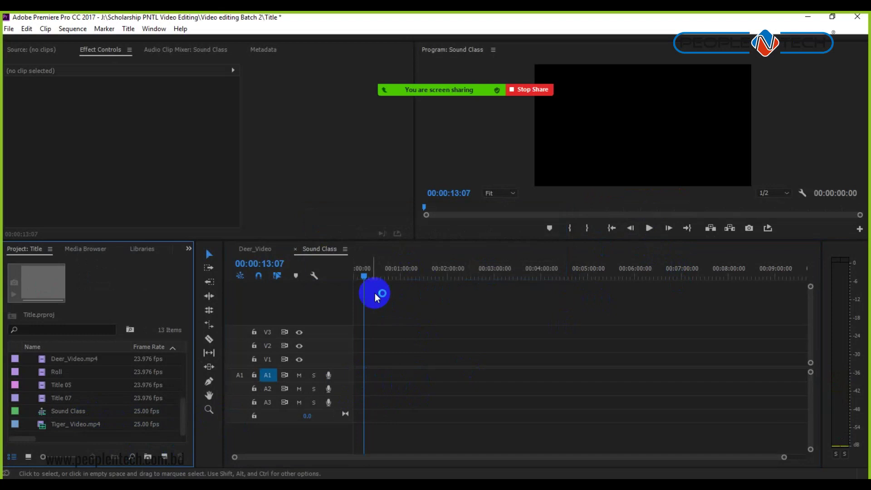
left_click(354, 274)
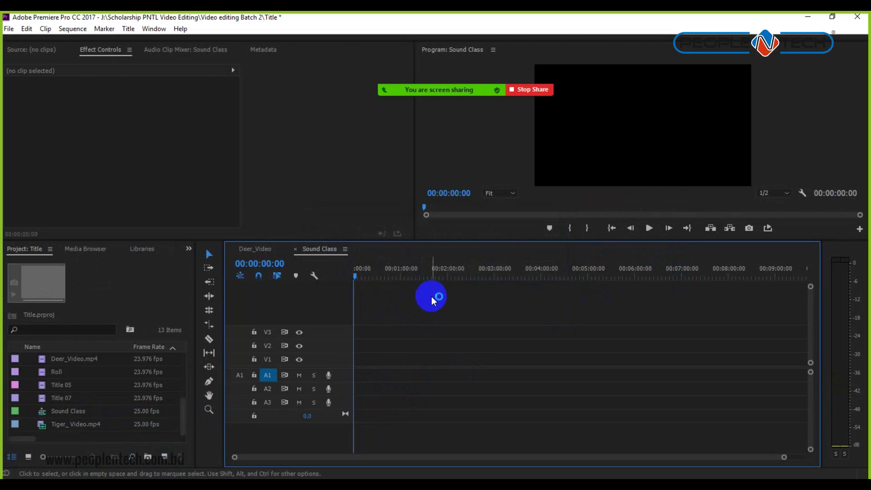
- Record the voice-over on audio track A1 while reading the Doc3 script in Word, and stop it in Premiere Pro
left_click(329, 375)
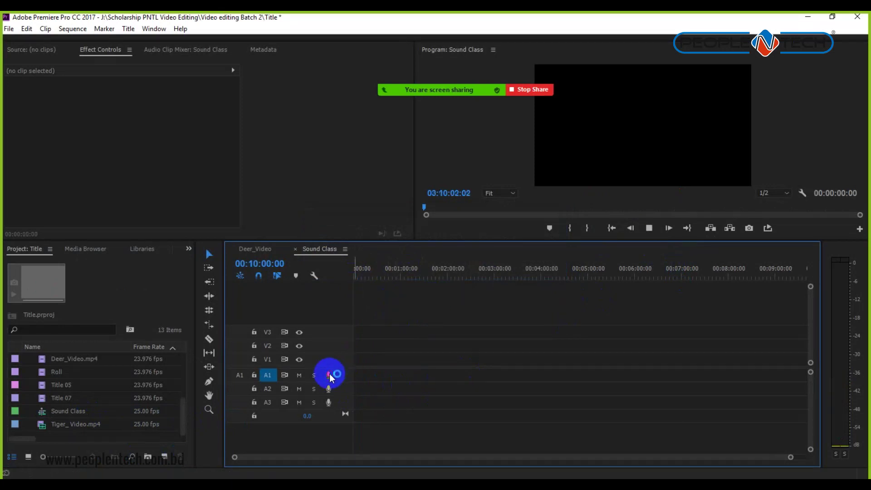
key("alt+Tab")
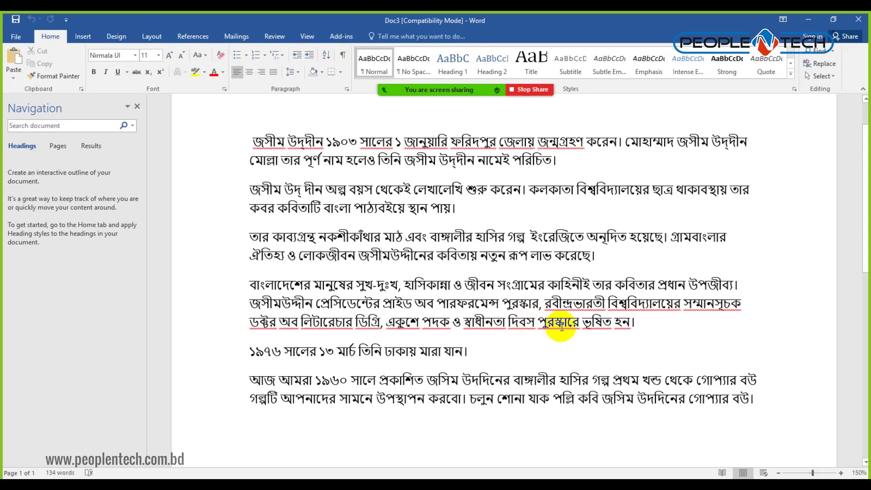
key("alt+Tab")
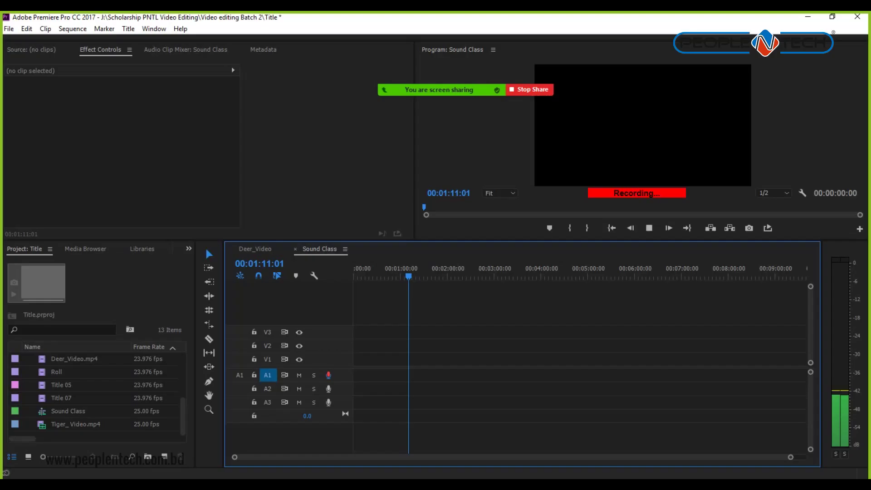
left_click(649, 228)
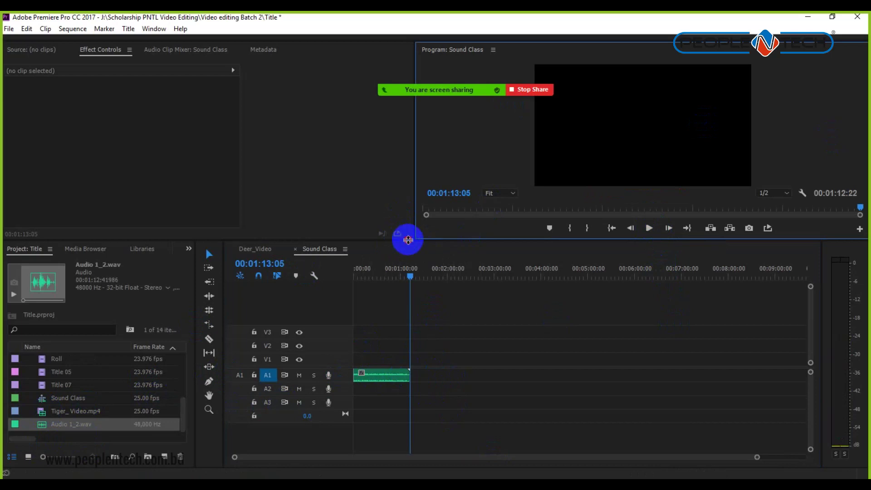
- Enlarge the timeline panel's height and delete video tracks V3 and V2 from the Sound Class sequence
left_click_drag(408, 239, 414, 192)
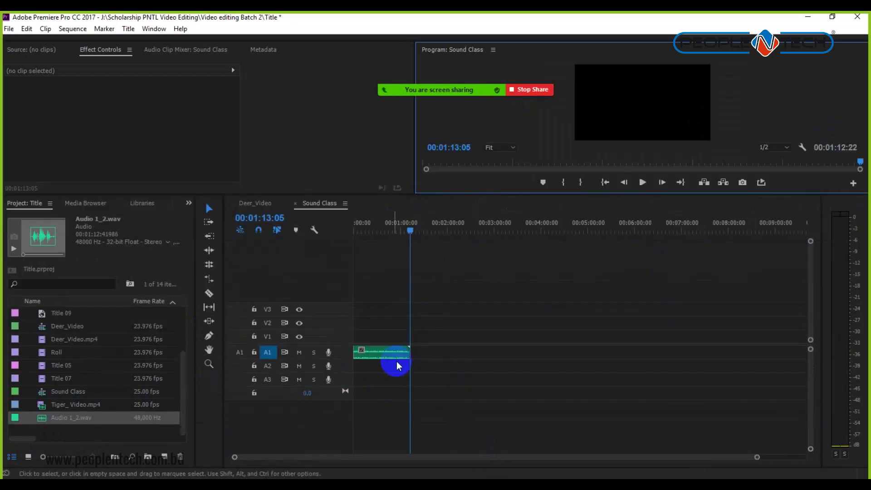
left_click(336, 305)
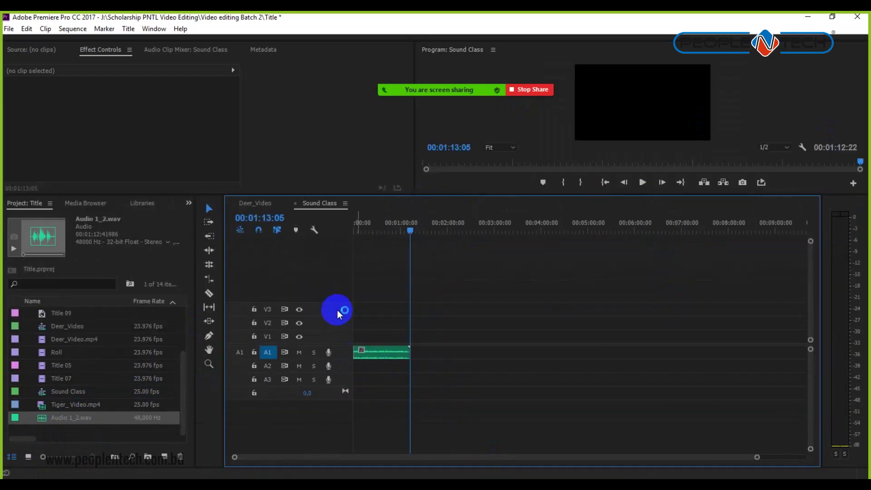
right_click(338, 312)
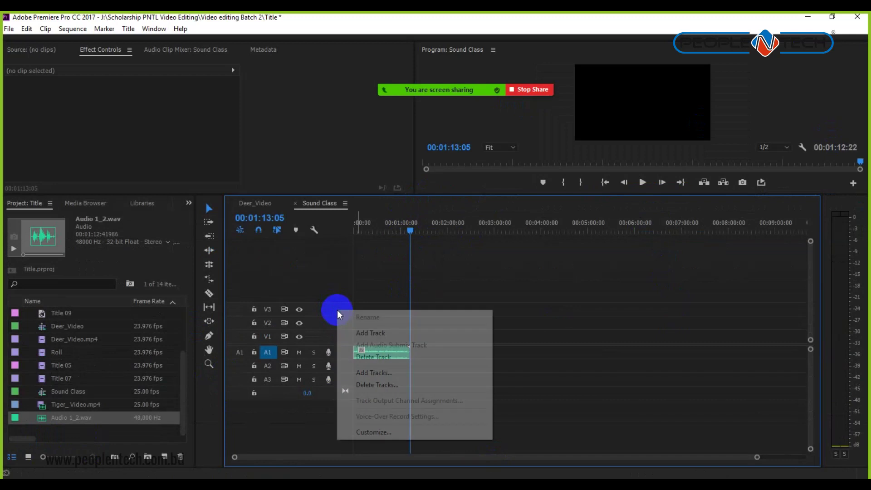
left_click(381, 355)
right_click(336, 321)
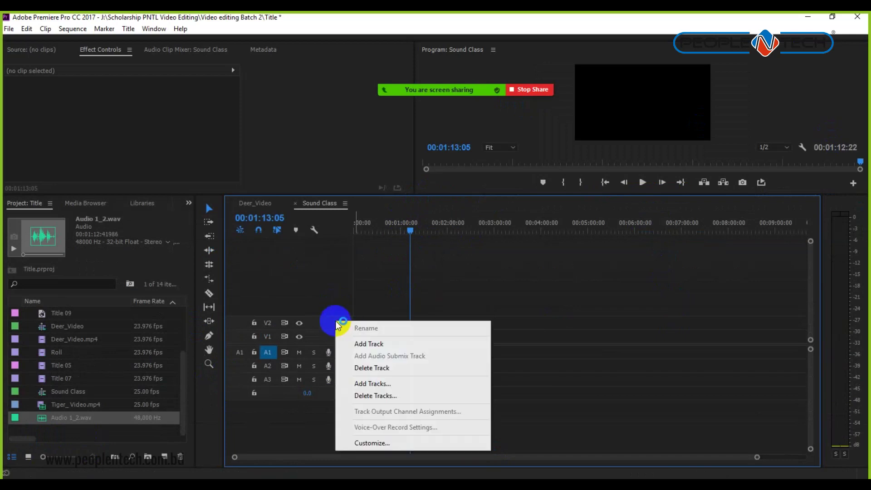
left_click(371, 367)
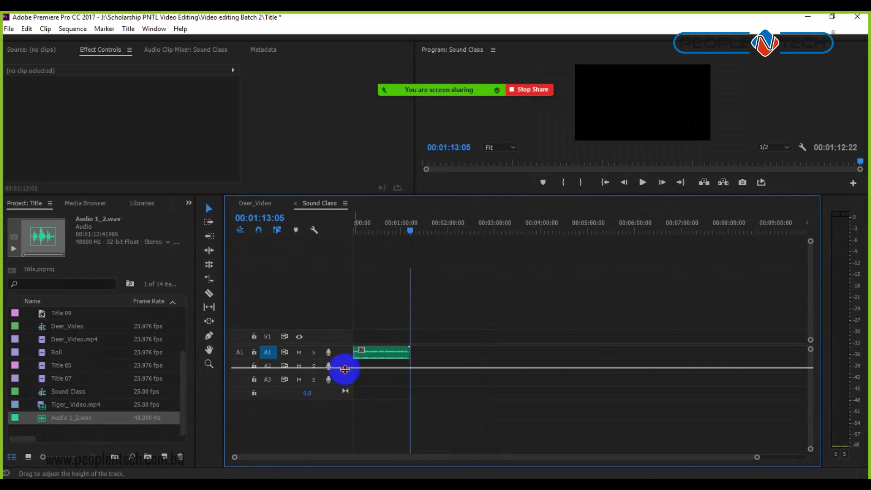
- Increase the height of audio track A1 and inspect the voice-over's waveform up close
left_click_drag(345, 384, 345, 387)
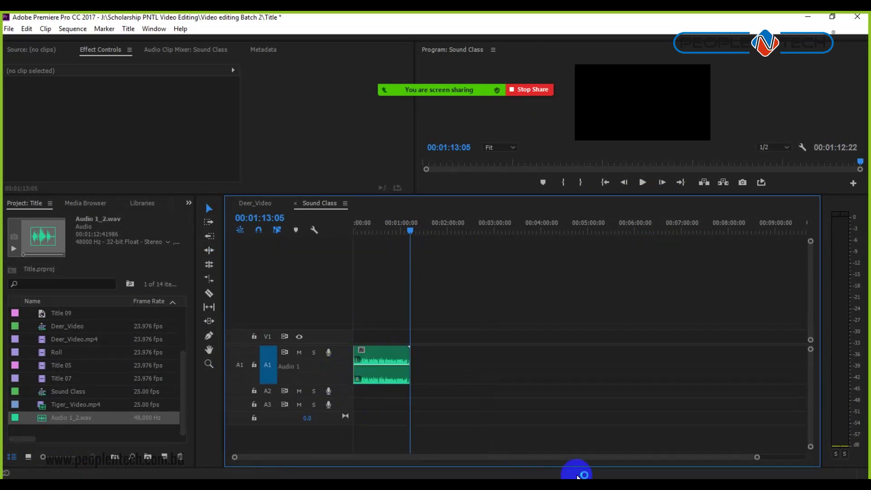
left_click_drag(756, 464, 291, 458)
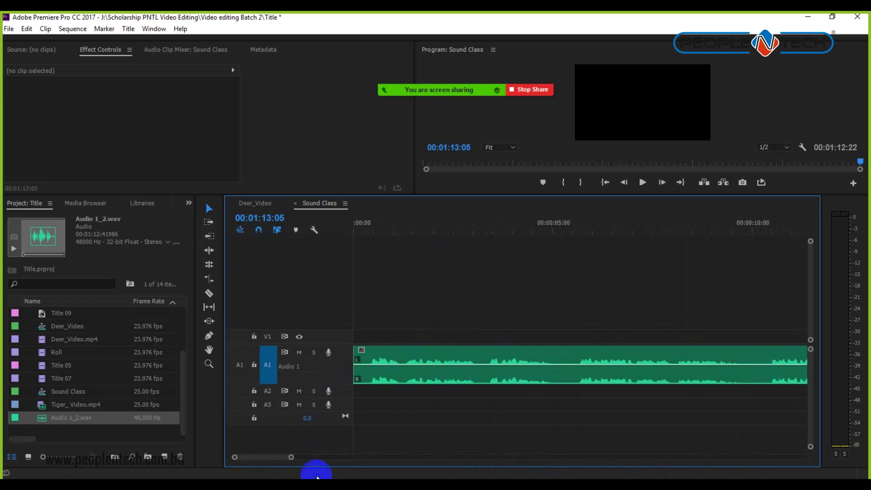
mouse_move(291, 458)
left_mouse_down()
mouse_move(410, 461)
mouse_move(352, 460)
mouse_move(334, 470)
mouse_move(241, 456)
mouse_move(277, 458)
left_mouse_up()
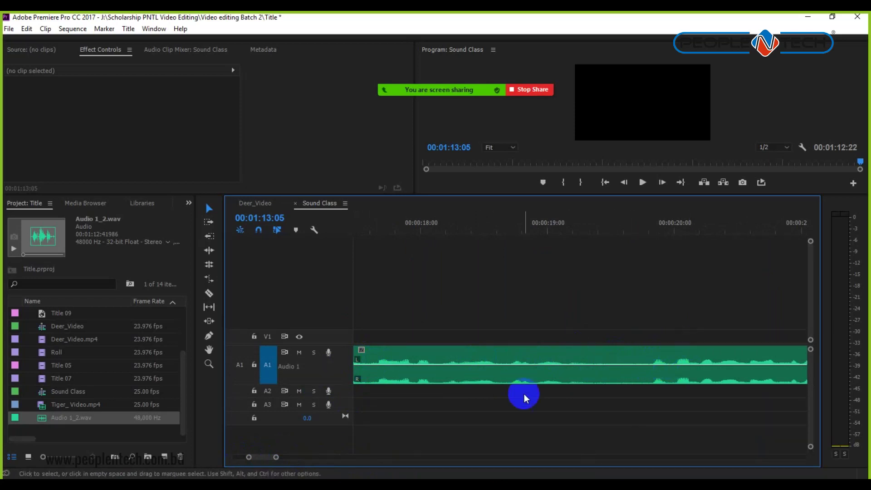
left_click_drag(389, 230, 304, 234)
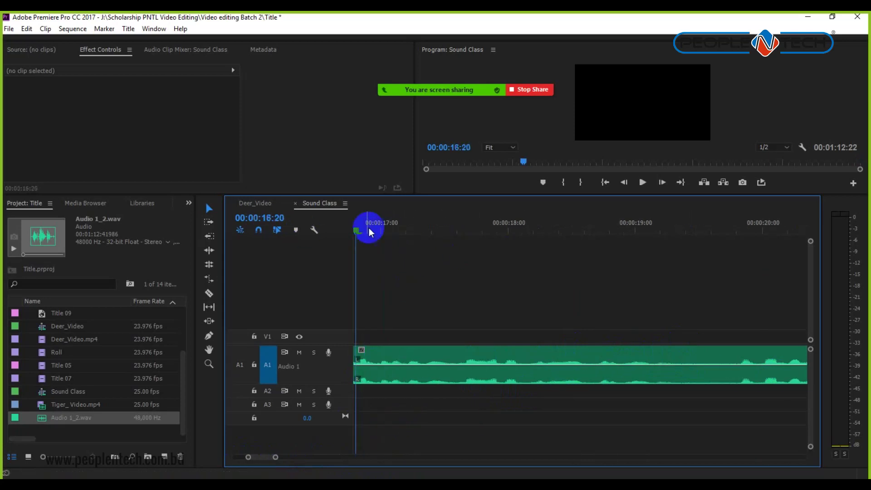
- Play the recorded voice-over from 00:00:00:00 to its end, and replay its last few seconds
left_click(604, 182)
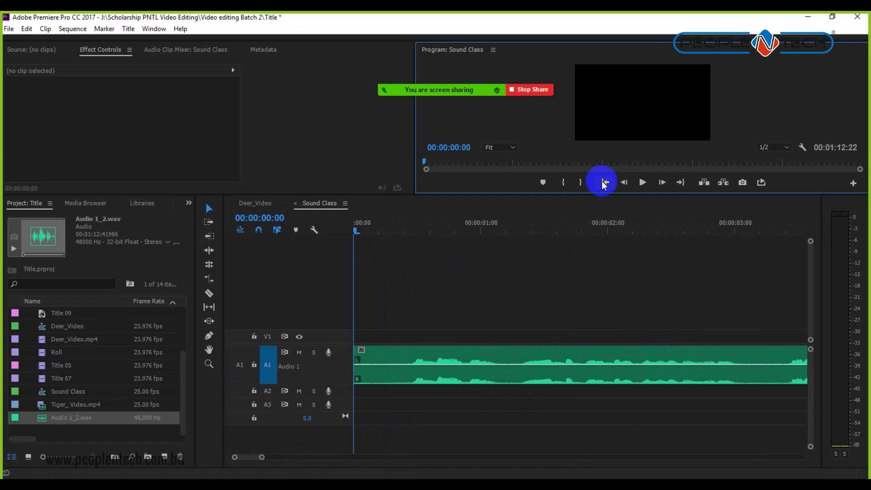
key("space")
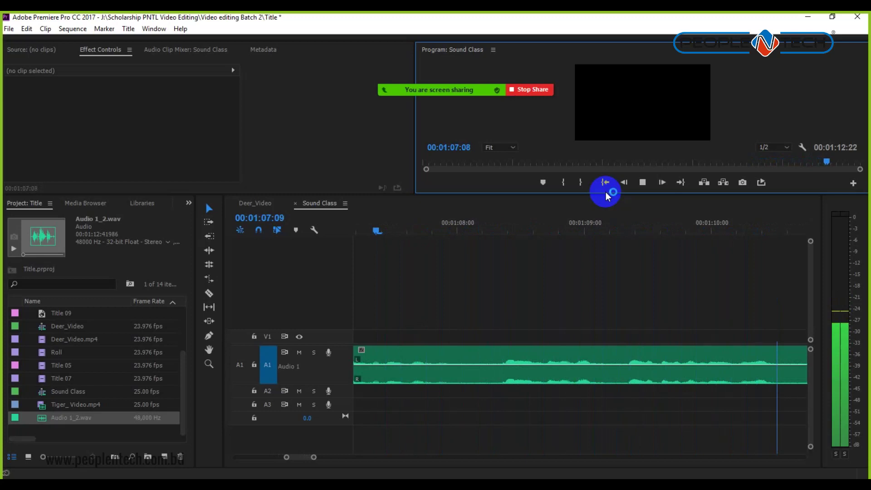
left_click_drag(319, 461, 414, 459)
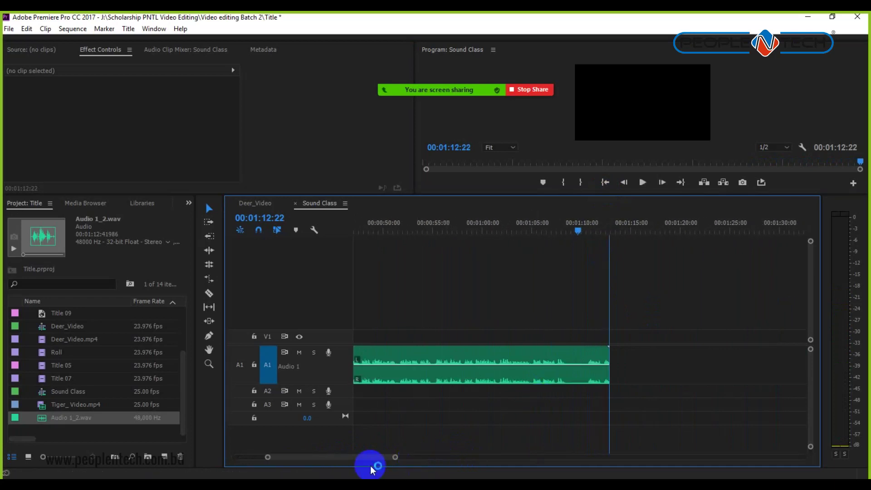
left_click_drag(395, 458, 360, 457)
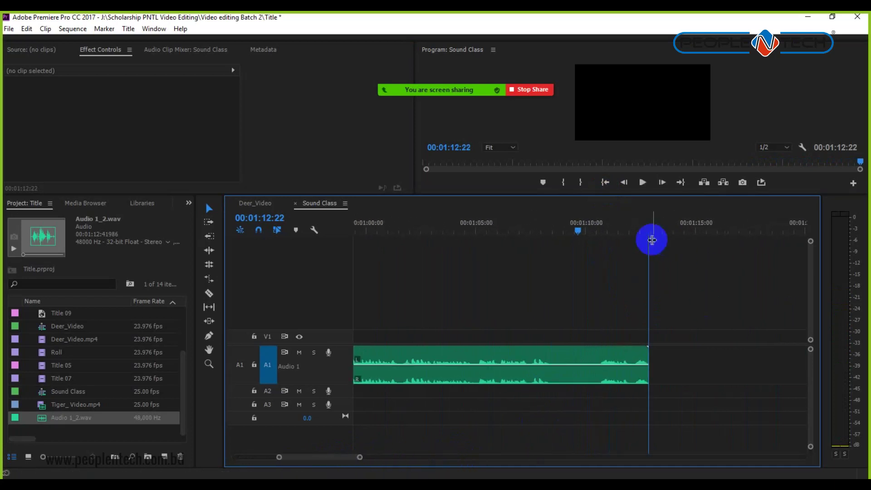
left_click(626, 228)
left_click_drag(634, 232, 573, 230)
left_click(535, 222)
key("space")
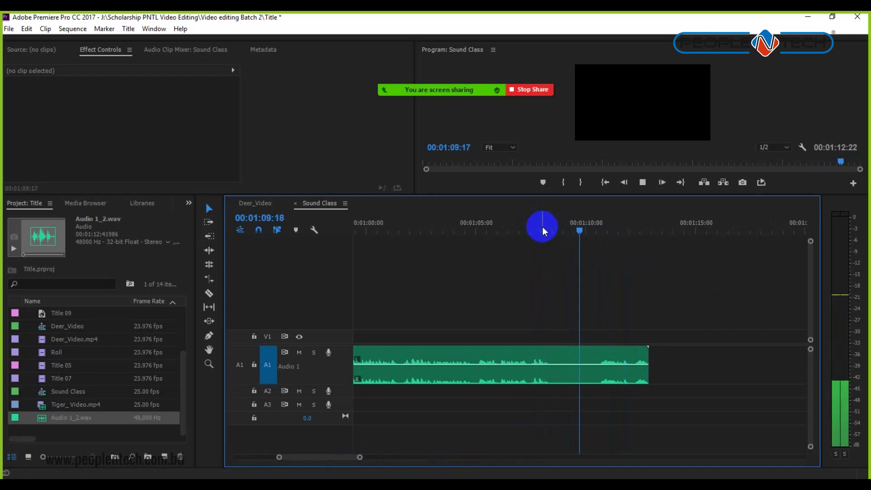
- Split the audio clip on track A1 at 00:01:10:12 and delete the piece after the cut
key("space")
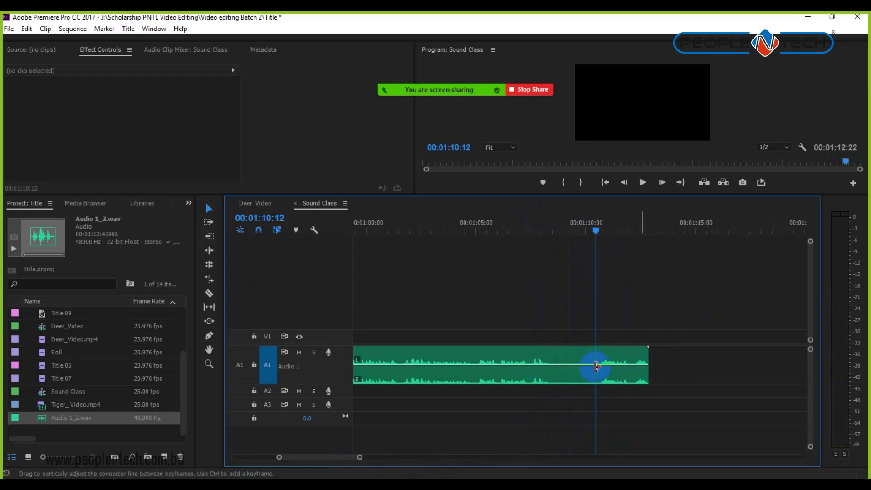
left_click(209, 294)
left_click(597, 362)
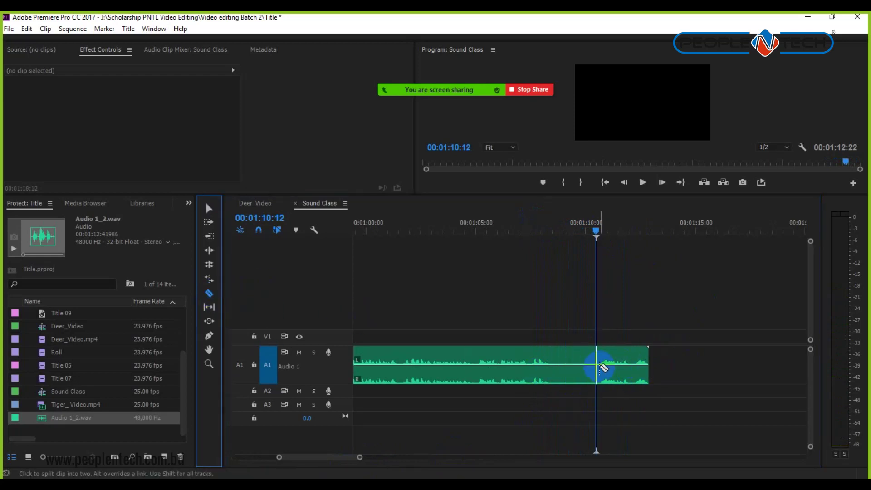
left_click(214, 216)
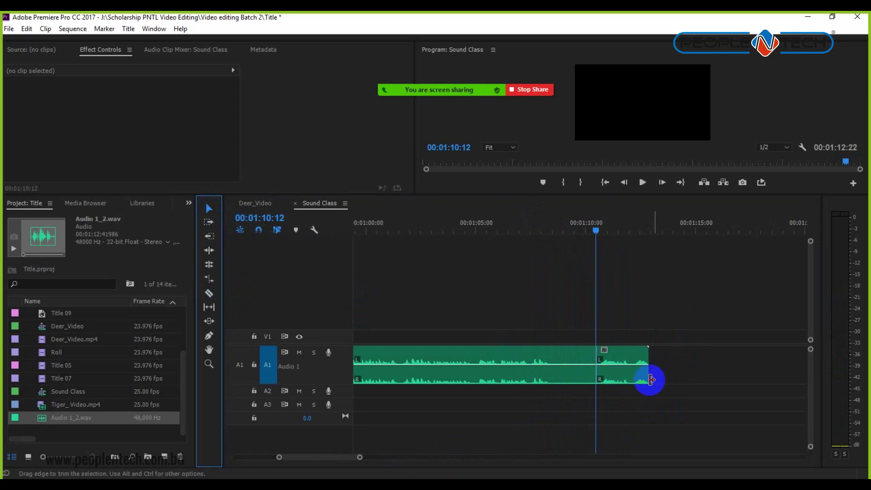
left_click(636, 380)
key("Delete")
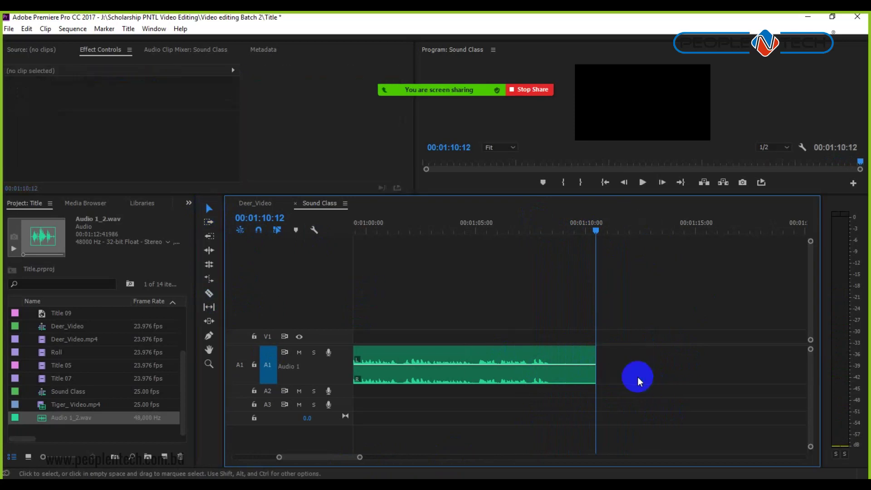
- Play back the last seconds of the trimmed audio clip, then select the clip
left_click(537, 224)
key("space")
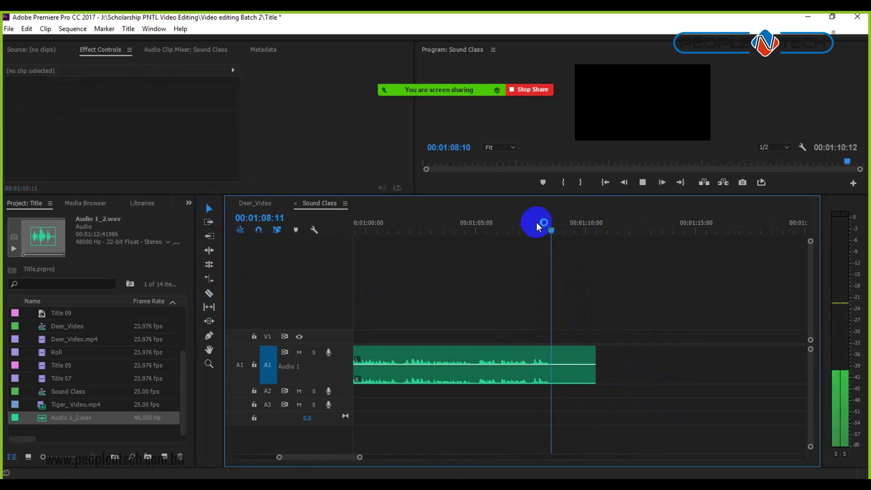
key("space")
left_click_drag(360, 459, 301, 460)
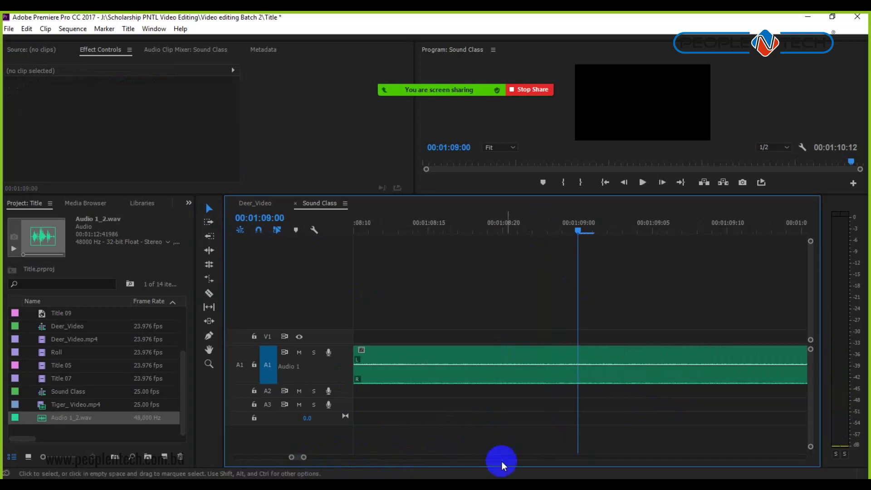
left_click_drag(302, 457, 325, 457)
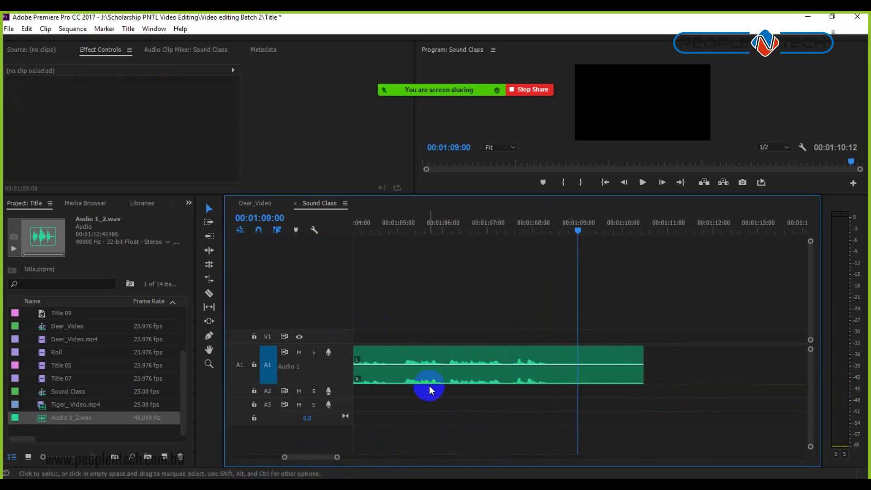
left_click(486, 378)
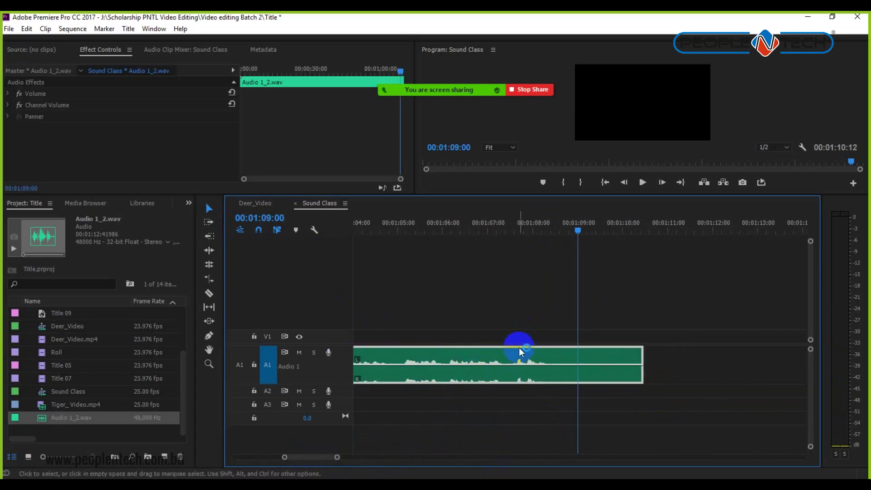
- Show the Audio Clip Mixer and enlarge it so the full level meters of the three audio tracks are visible
mouse_move(471, 14)
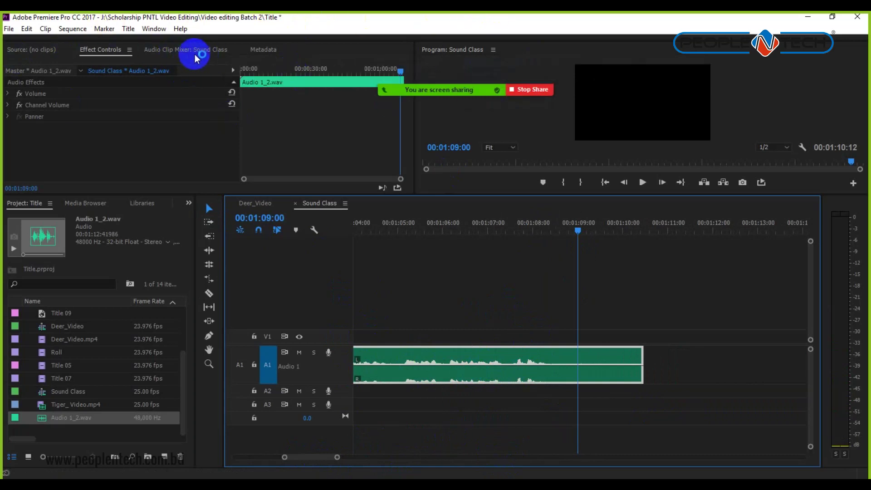
left_click(180, 51)
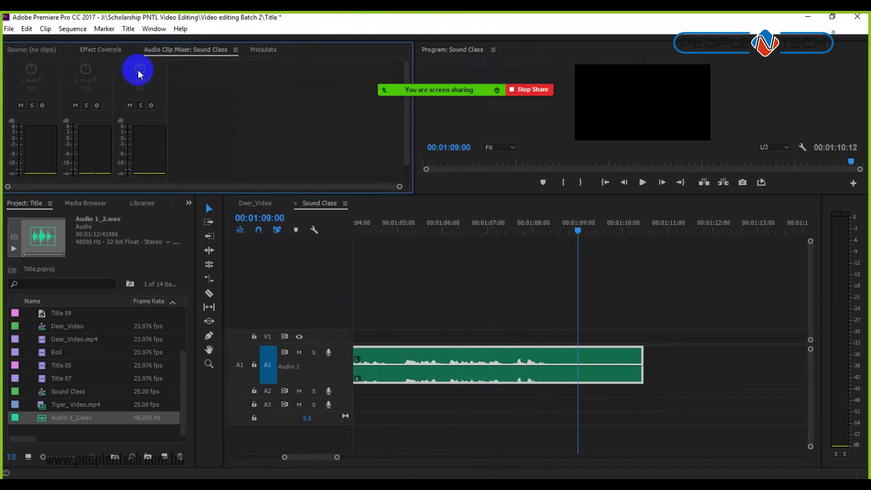
left_click_drag(452, 194, 467, 295)
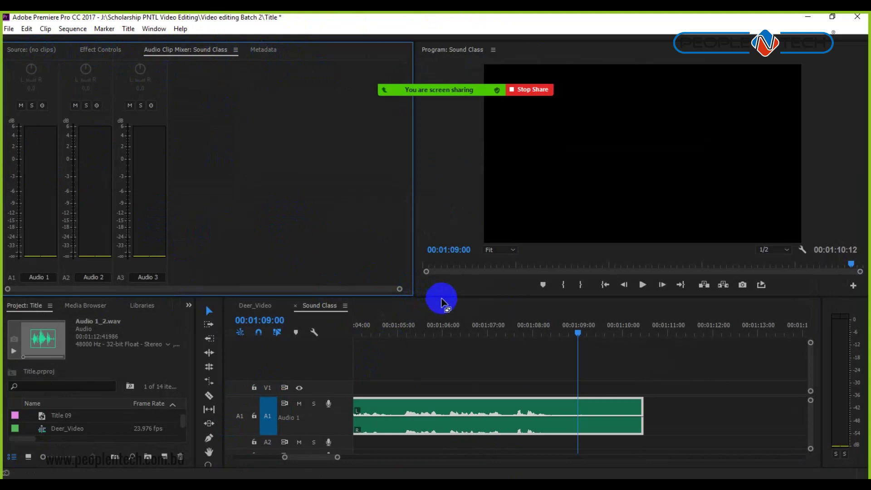
left_click_drag(442, 296, 444, 246)
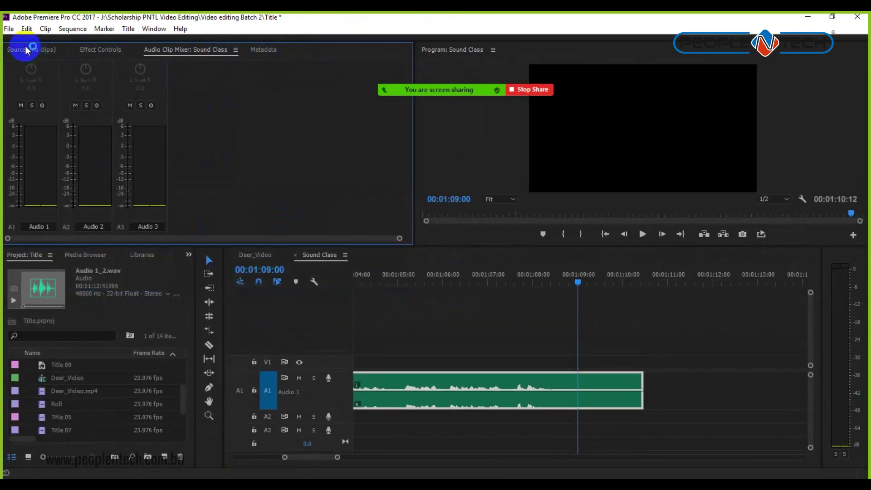
- Switch to the Audio workspace
left_click(152, 29)
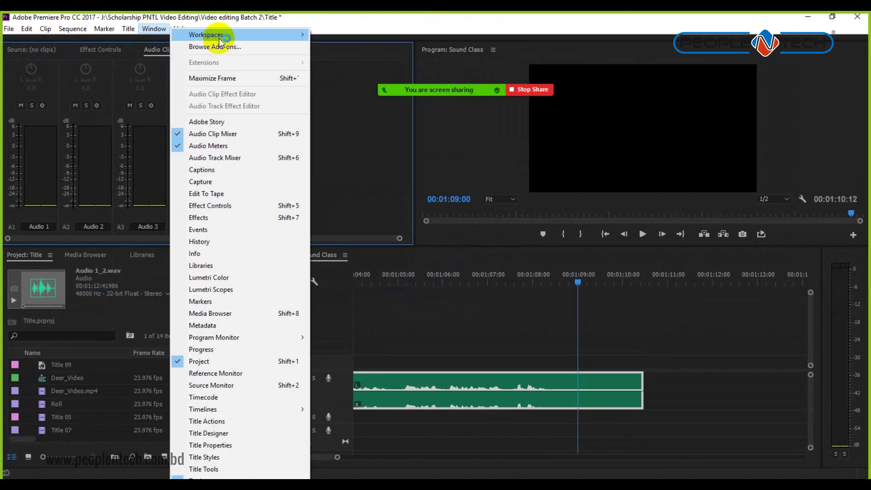
mouse_move(220, 40)
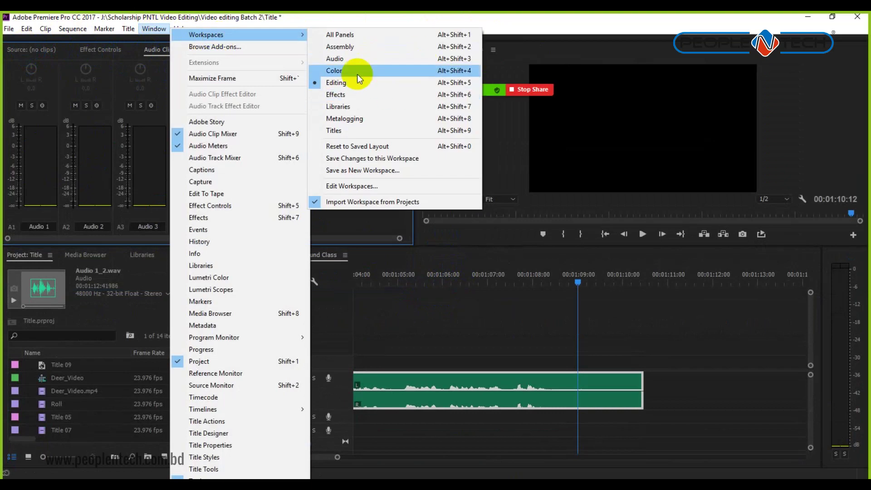
left_click(345, 59)
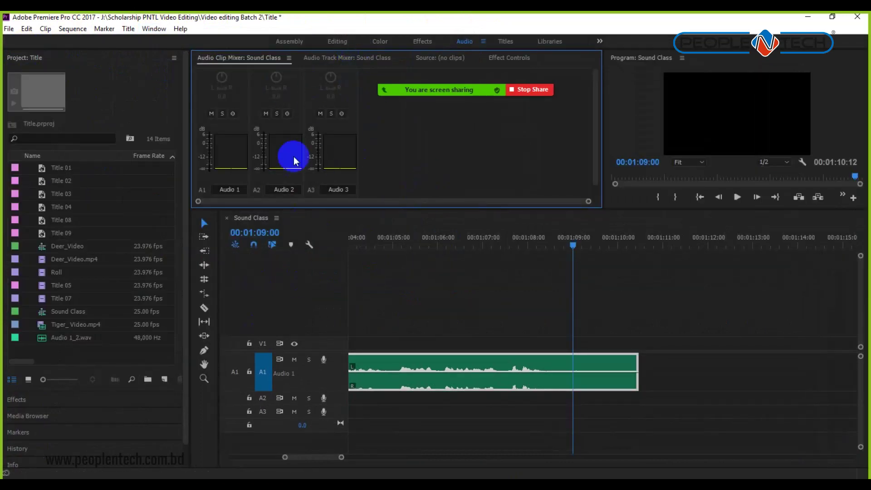
- Show the Audio Track Mixer and enlarge it until the complete volume faders and track names are visible
left_click(343, 59)
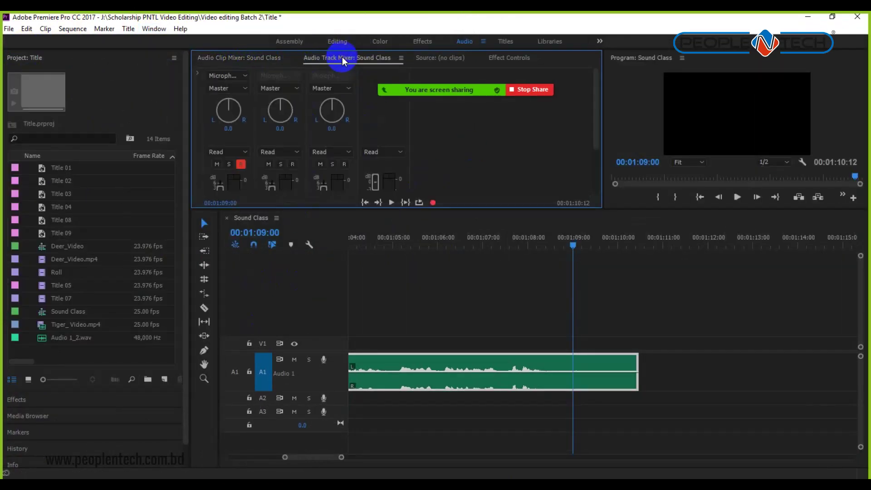
left_click_drag(486, 207, 490, 273)
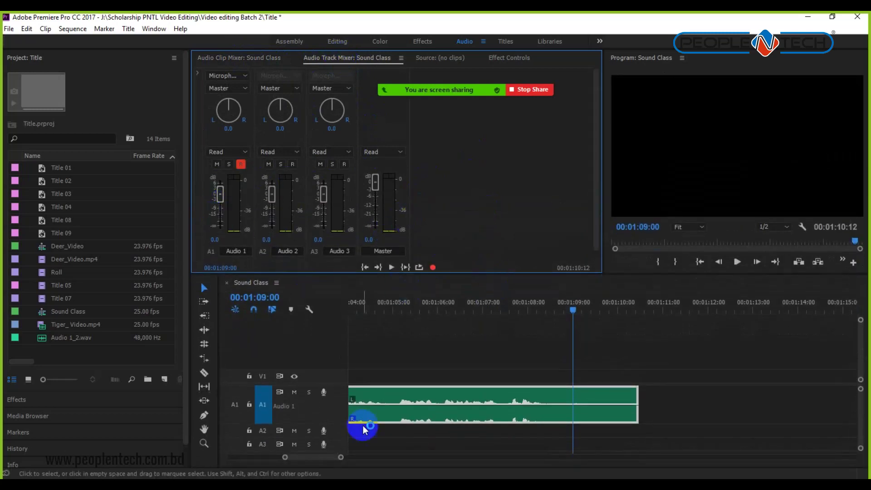
left_click_drag(436, 273, 442, 243)
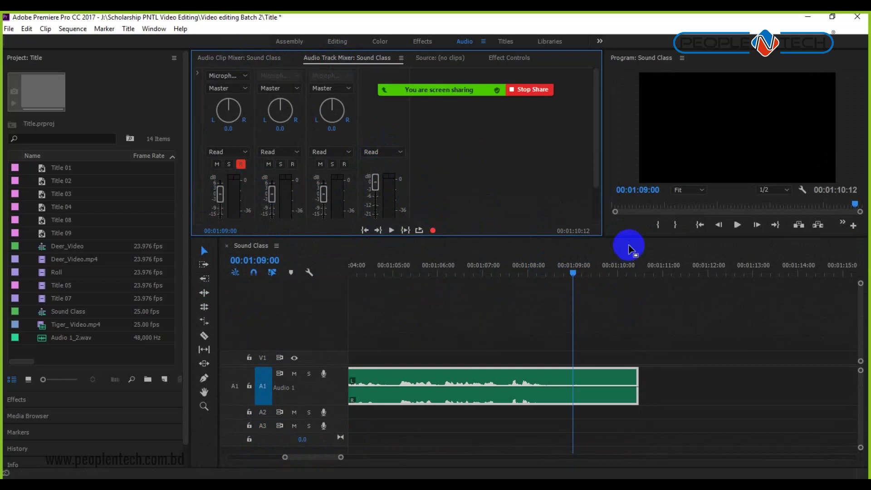
left_click_drag(624, 234, 625, 293)
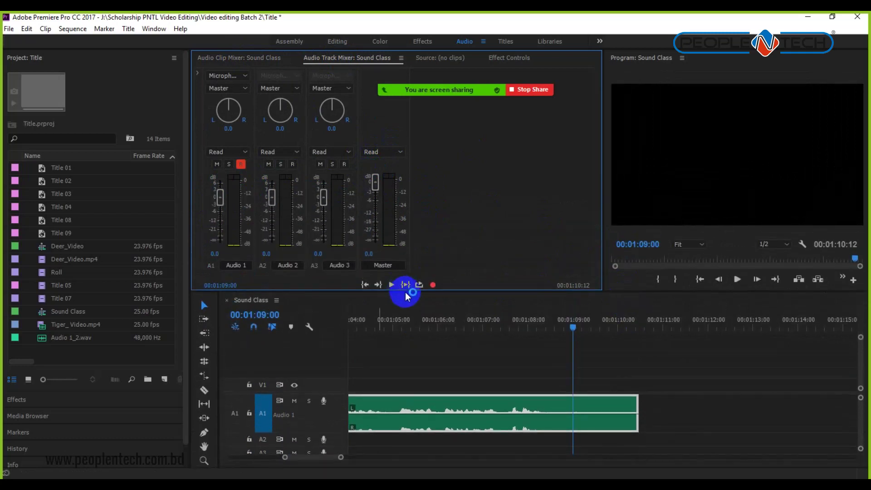
- Play the audio from about 00:01:05:03 to check the Audio 1 and Master levels in the mixer
left_click_drag(579, 334, 399, 327)
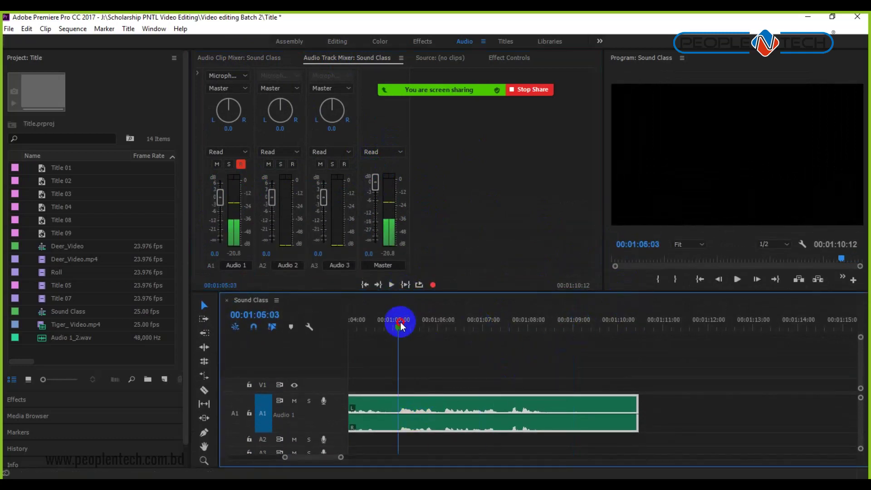
key("space")
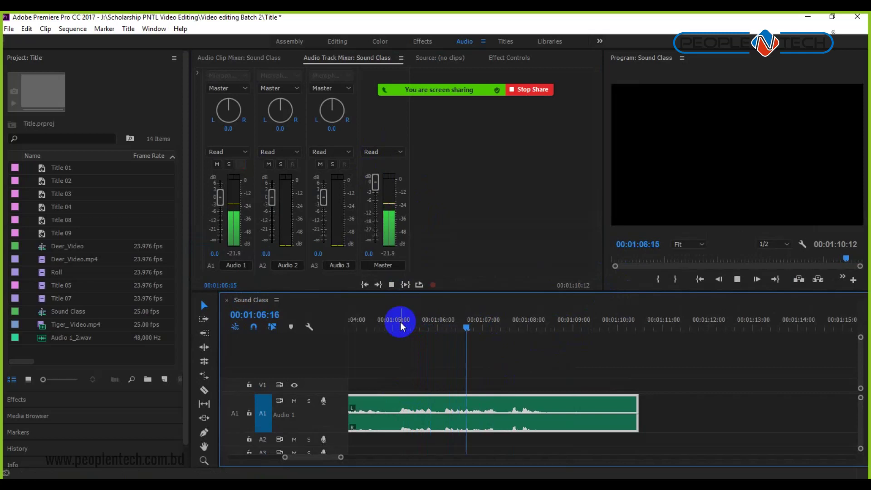
key("space")
left_click(383, 336)
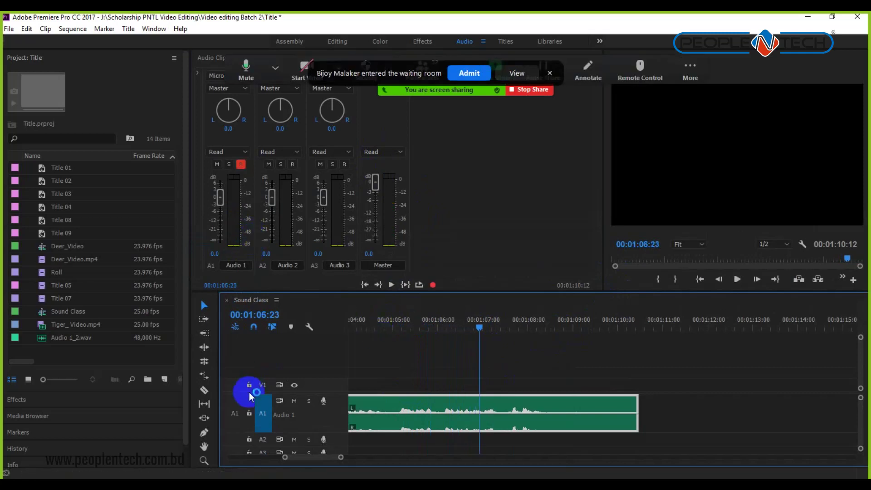
- Raise the Audio 1 track volume to 6.0 dB and play back the louder audio
left_click_drag(222, 240, 220, 183)
left_click(452, 321)
key("space")
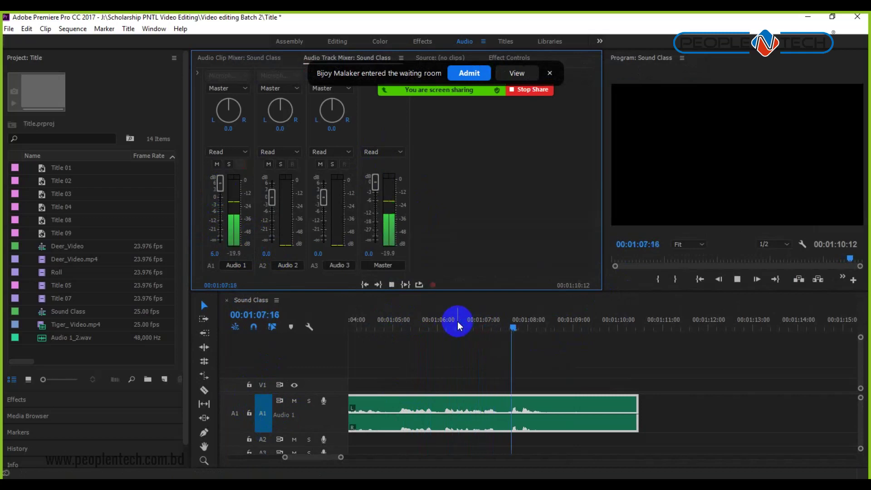
key("space")
- Admit the waiting participant to the Zoom meeting and restart the screen share
left_click(469, 73)
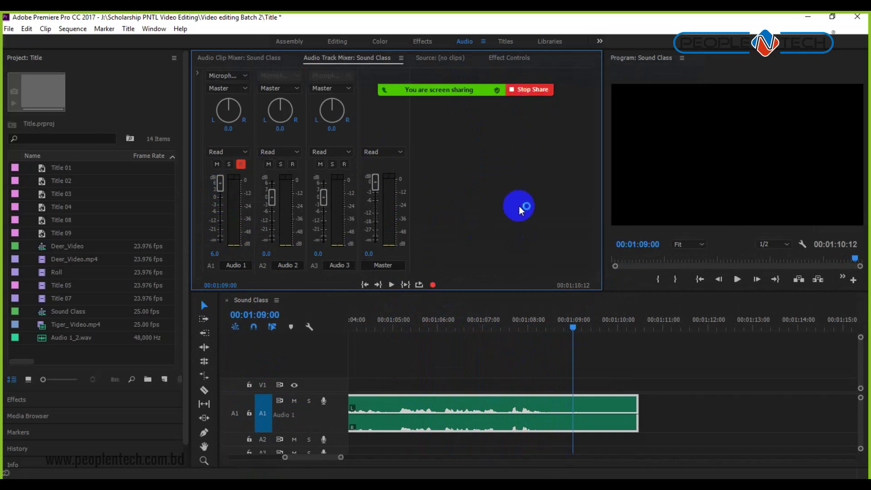
left_click(534, 90)
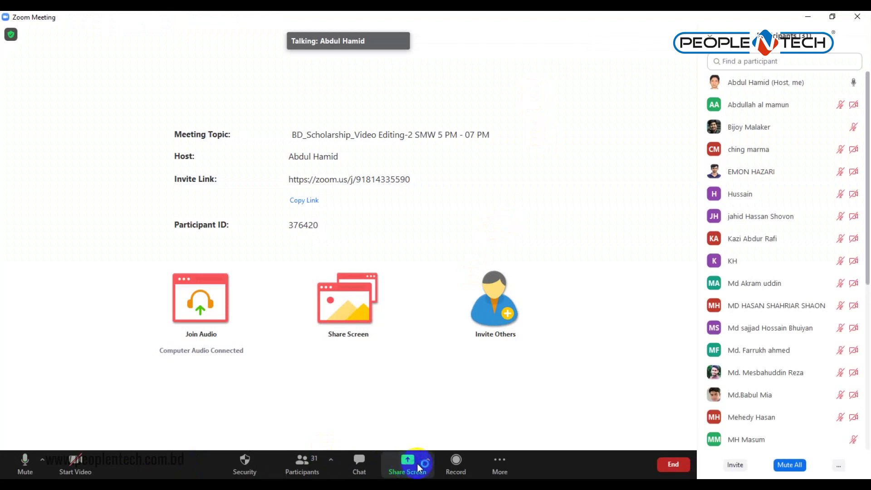
left_click(20, 462)
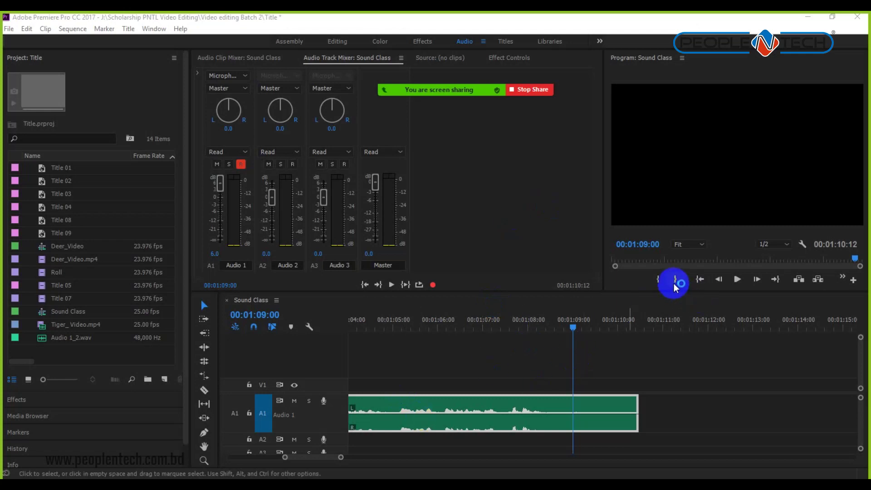
- Return the playhead to the start of the sequence and admit everyone in the Zoom waiting room
left_click(699, 279)
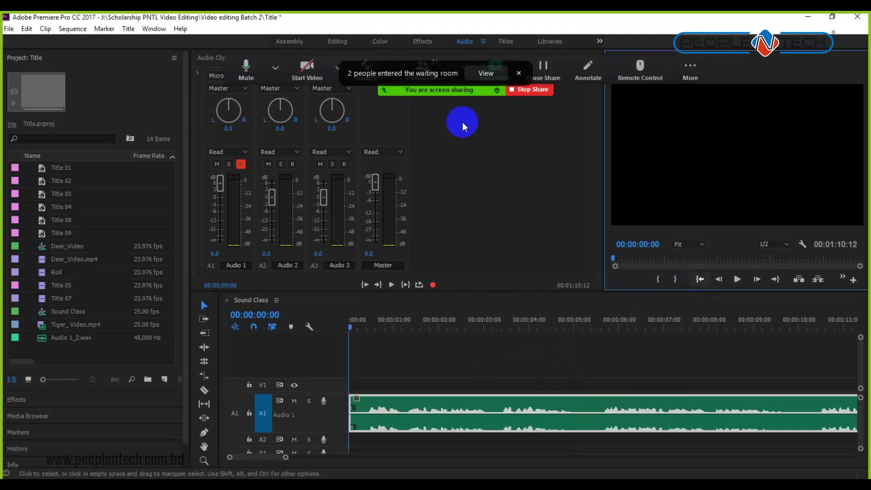
left_click(494, 74)
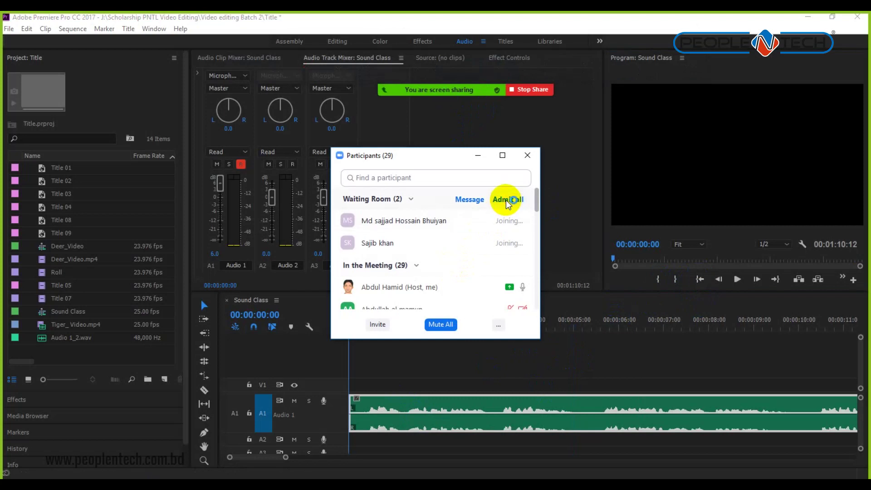
left_click(507, 199)
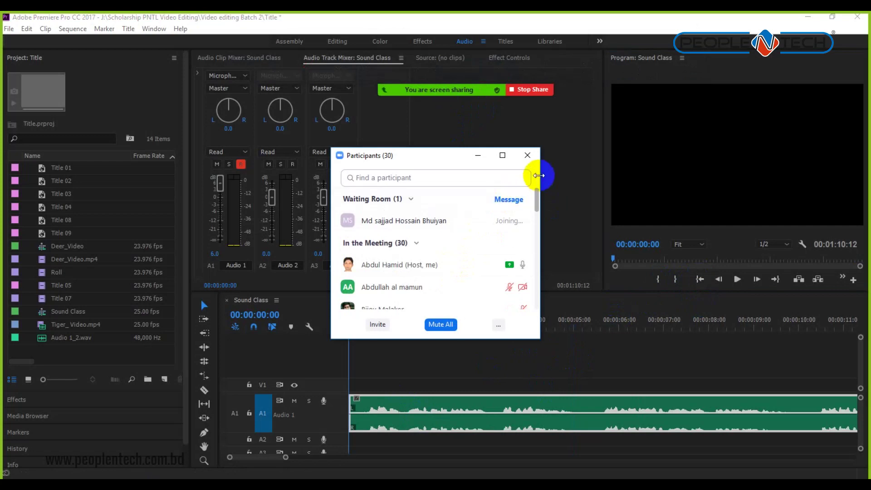
left_click(528, 155)
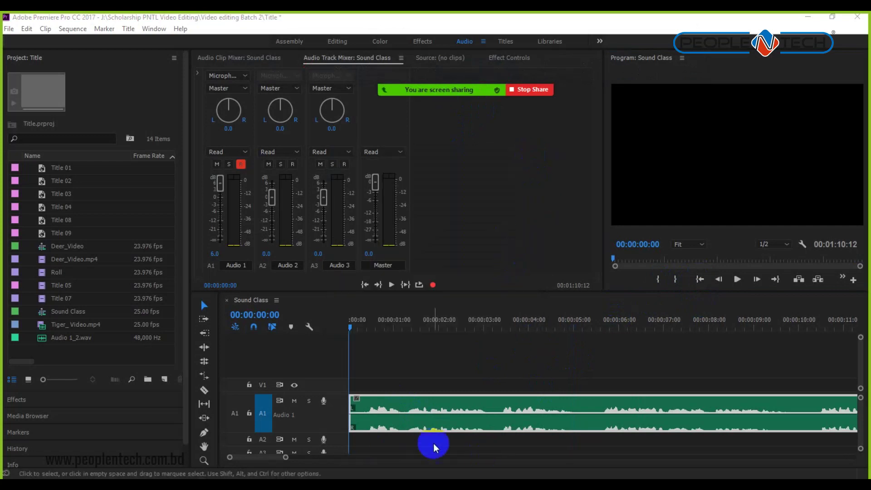
- Play the sequence from its start and widen the Program monitor during playback
left_click(737, 279)
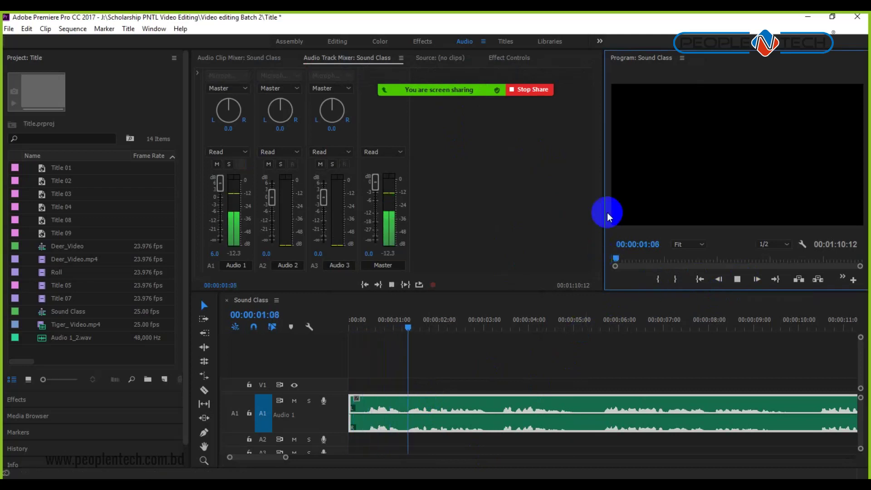
left_click_drag(601, 189, 478, 194)
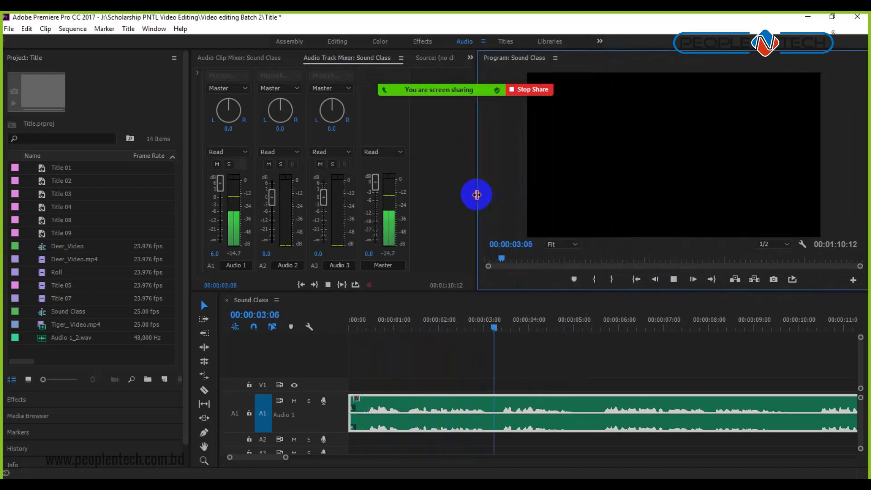
key("space")
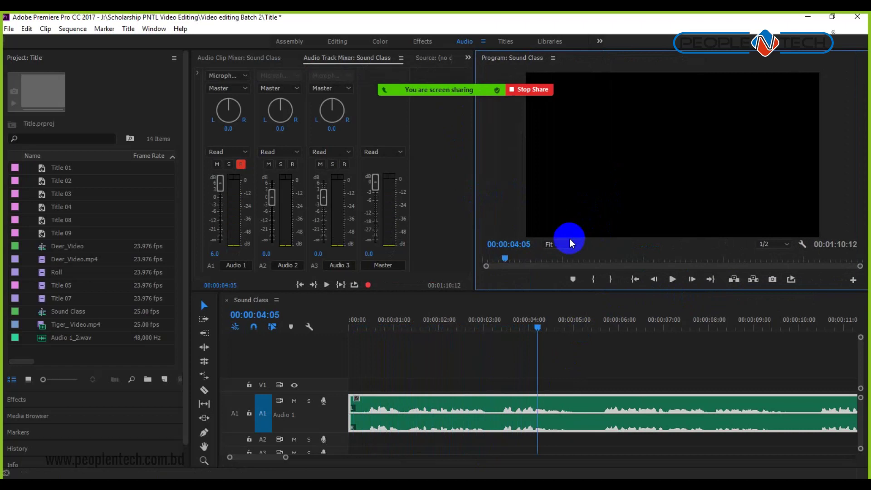
- Play the audio from about 00:00:02:00 and set the Audio 1 track volume to 0.0 dB
left_click_drag(539, 321, 434, 335)
key("space")
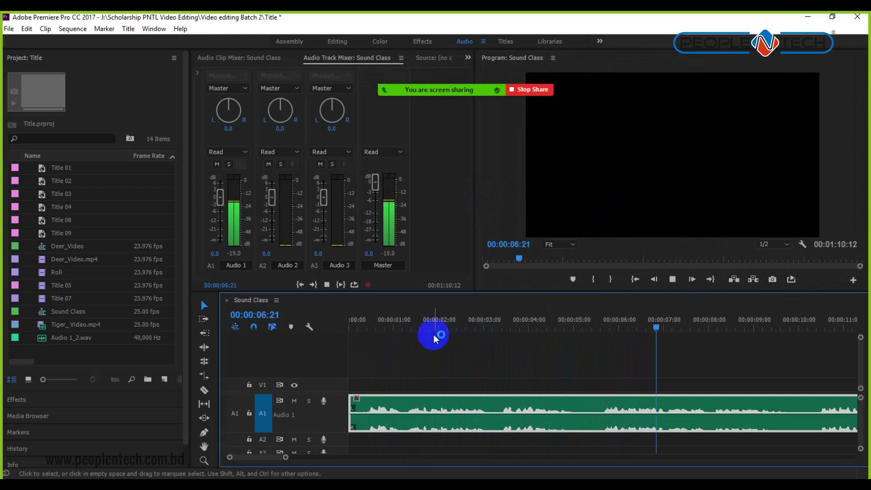
key("space")
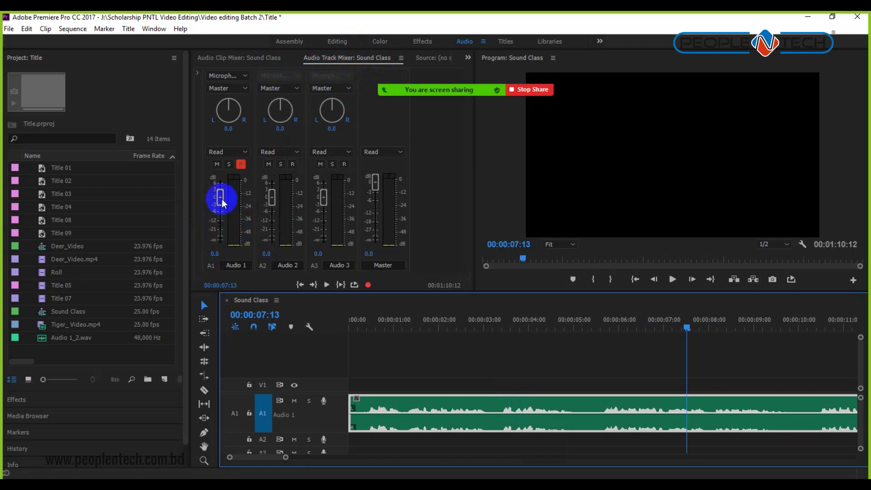
- Raise the Audio 1 track volume in two stages to 4.1 dB and 6.0 dB while playing the recording to check the loudness
left_click_drag(221, 200, 222, 192)
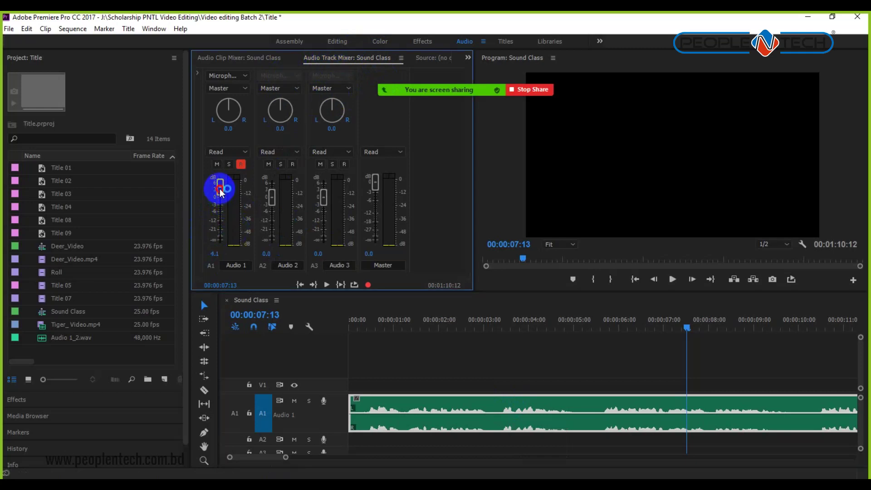
left_click(390, 326)
key("space")
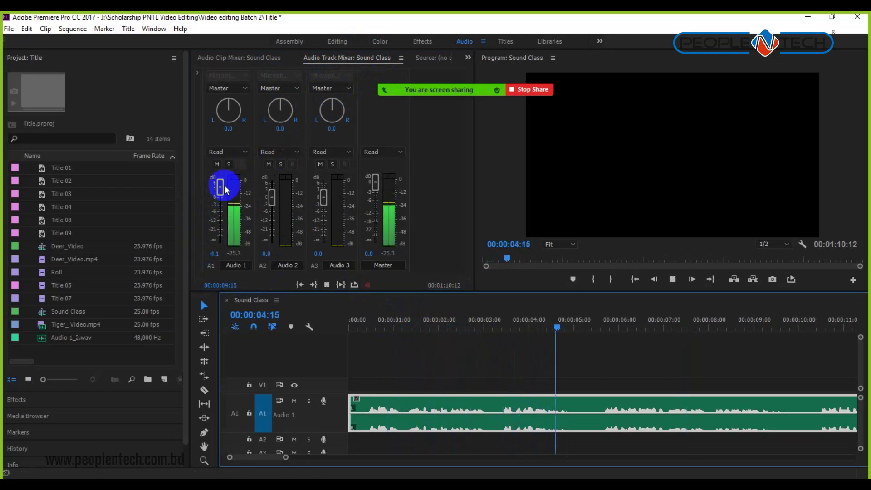
left_click_drag(221, 188, 222, 183)
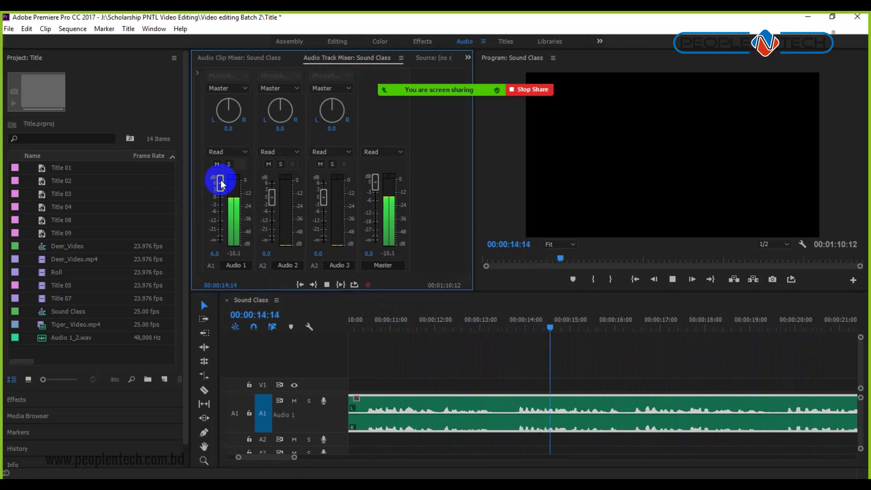
key("space")
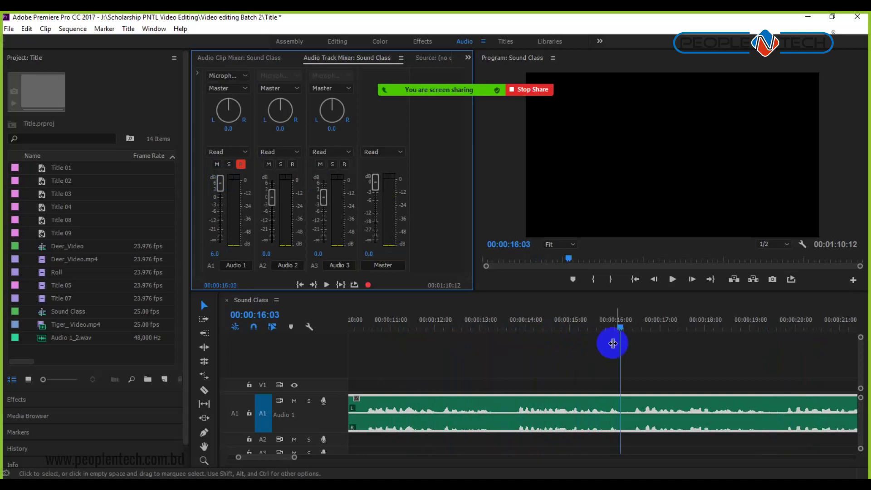
key("space")
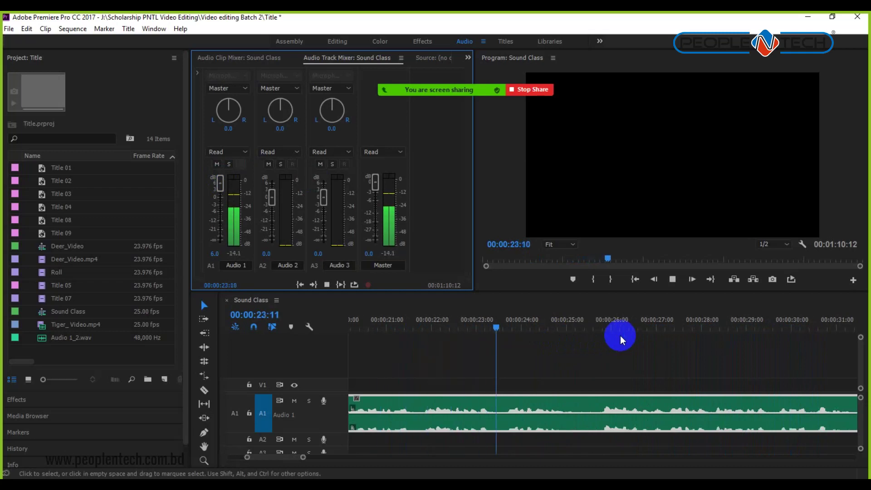
key("space")
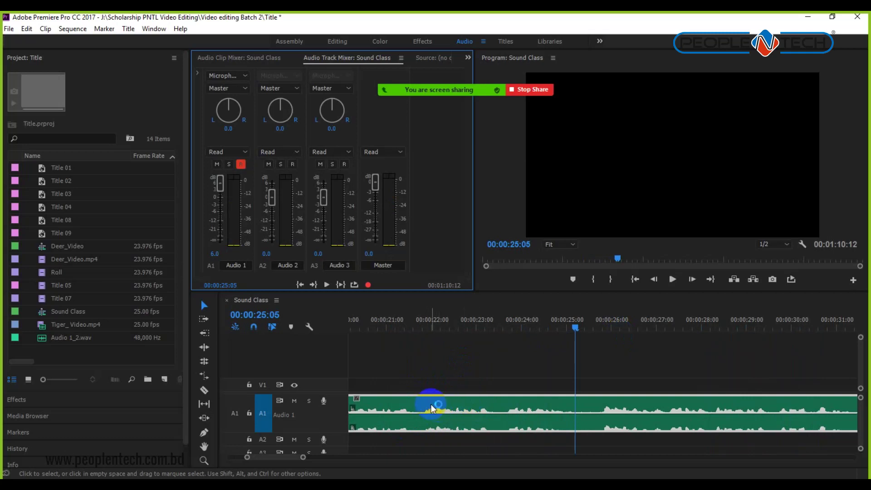
- Open the A1 audio clip for editing in Adobe Audition and dismiss the licence error and its troubleshooting web page
right_click(398, 405)
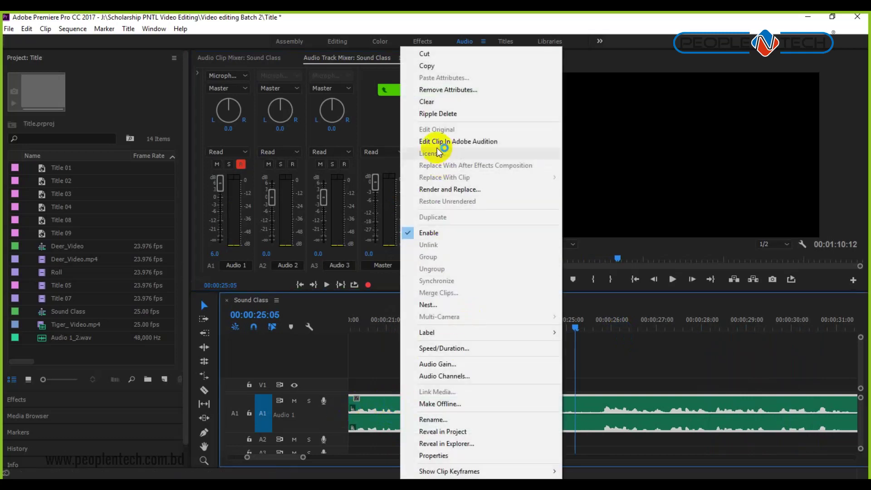
left_click(488, 144)
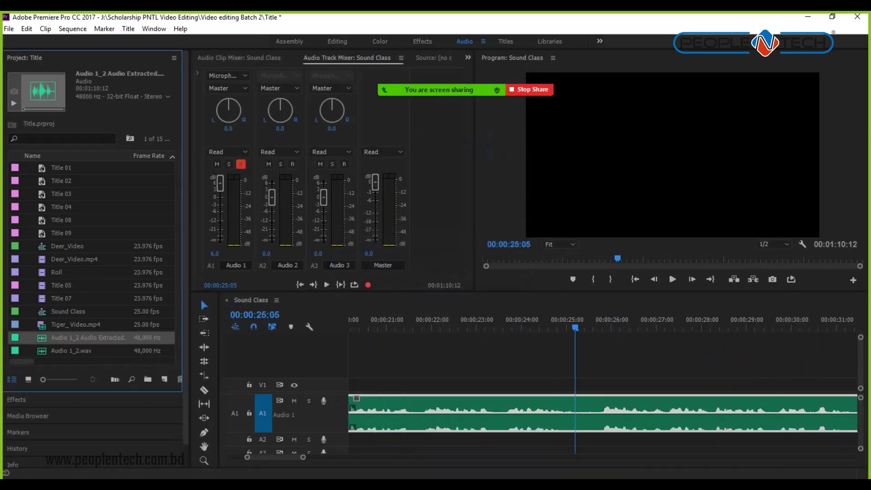
left_click(545, 227)
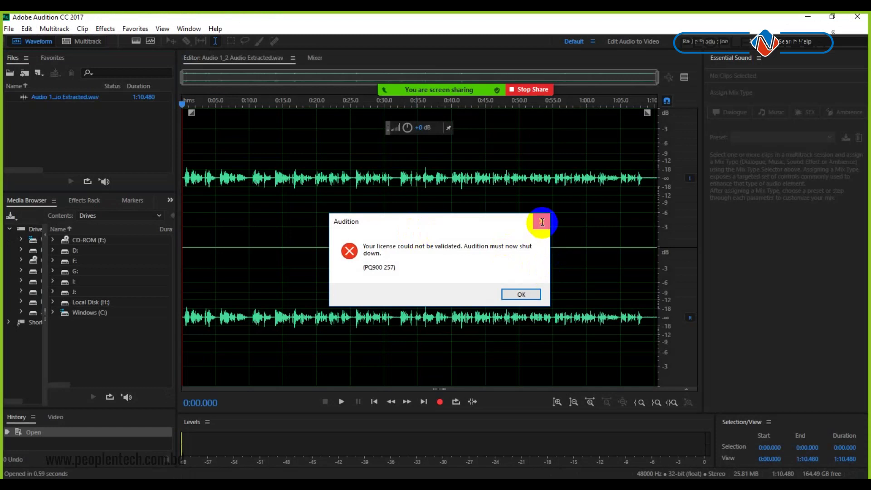
left_click(541, 221)
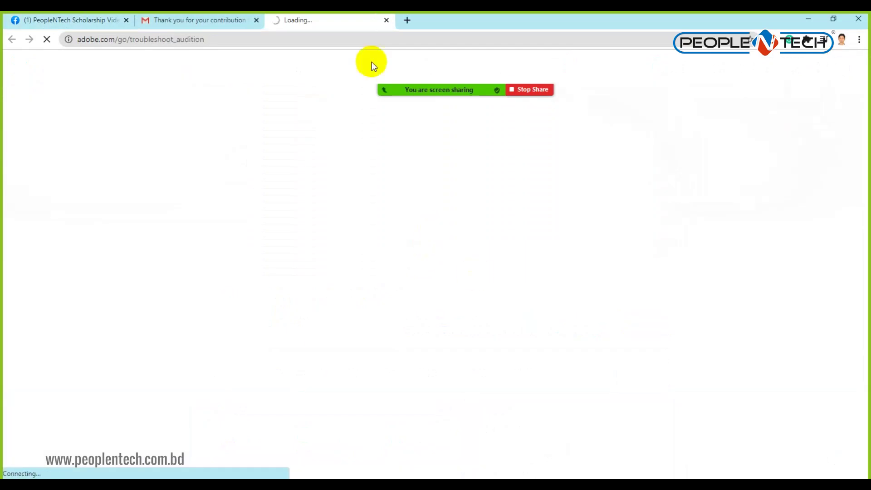
left_click(386, 20)
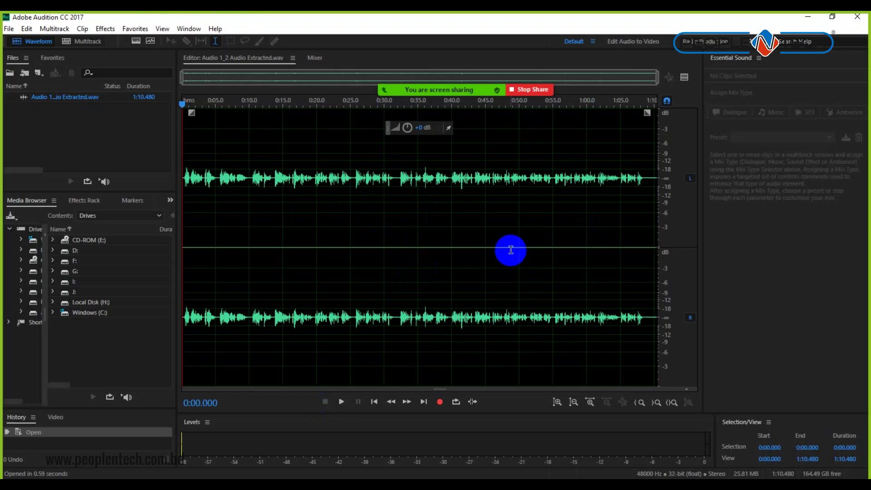
- Play the opening seconds of the extracted audio and examine its waveform closely around 0:02.5
key("space")
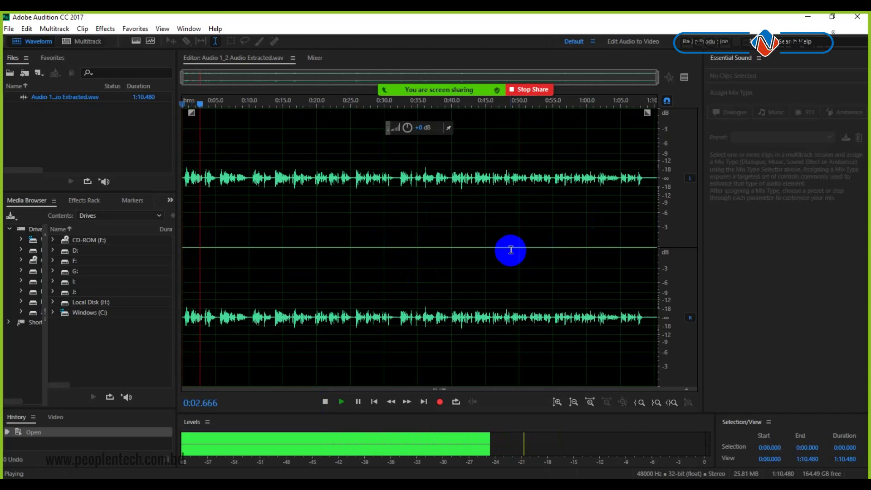
key("space")
left_click_drag(655, 77, 201, 84)
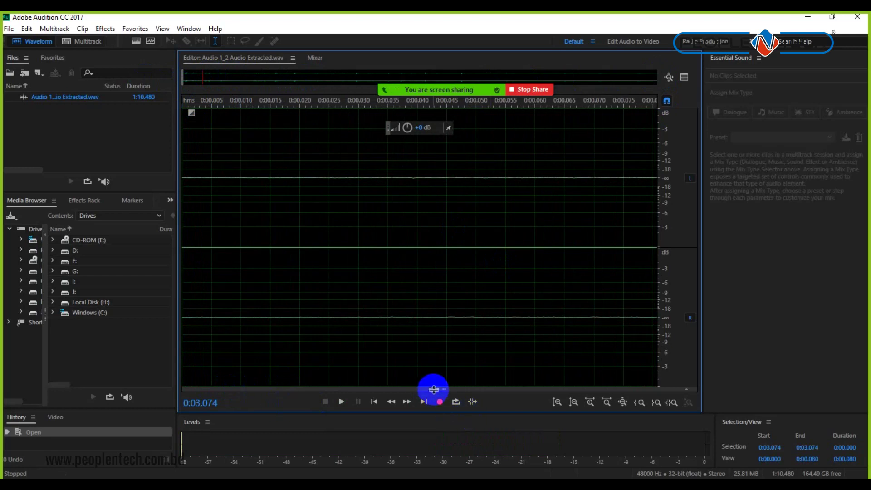
left_click(464, 389)
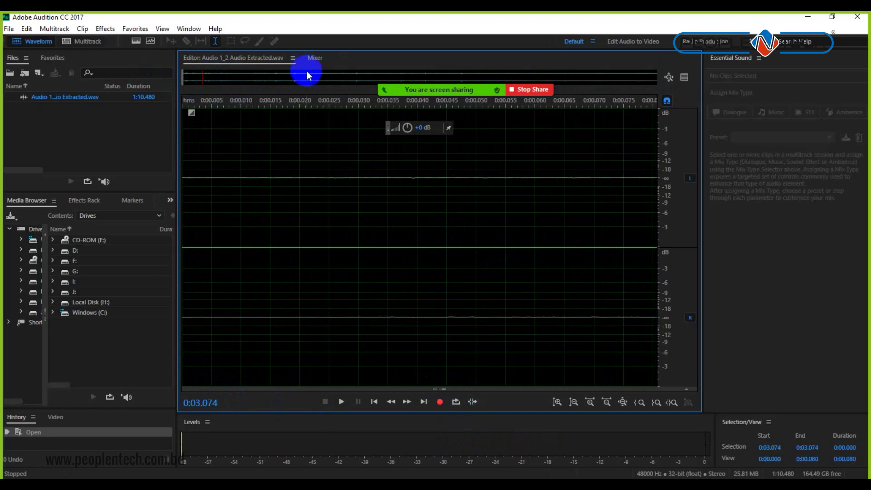
left_click_drag(322, 81, 428, 259)
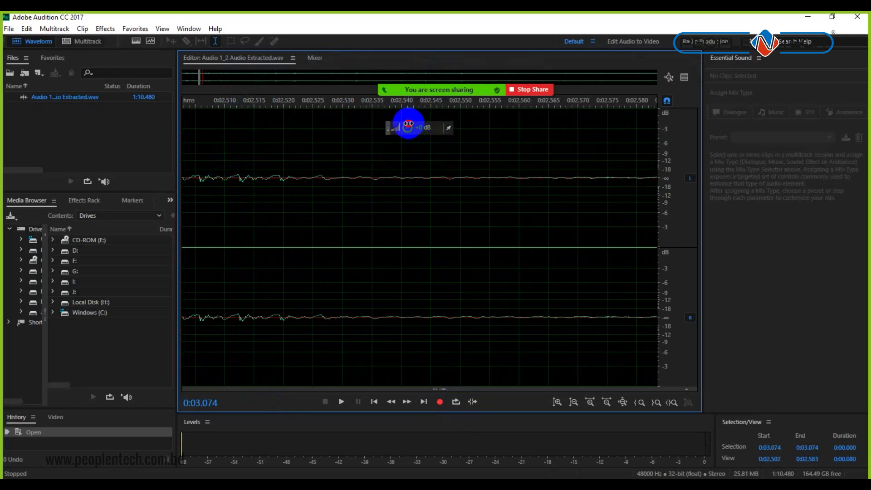
- Amplify the entire recording by about 15 dB and compare it with the original waveform
left_click_drag(438, 148, 431, 127)
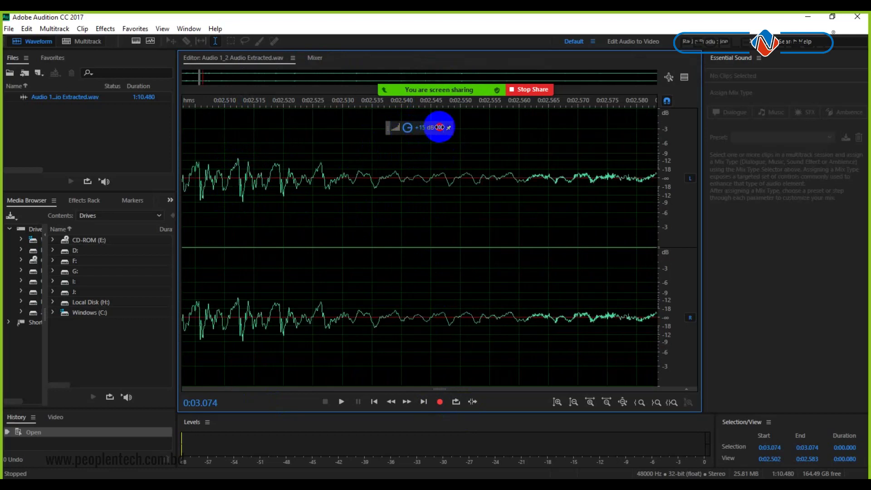
left_click_drag(436, 152, 437, 153)
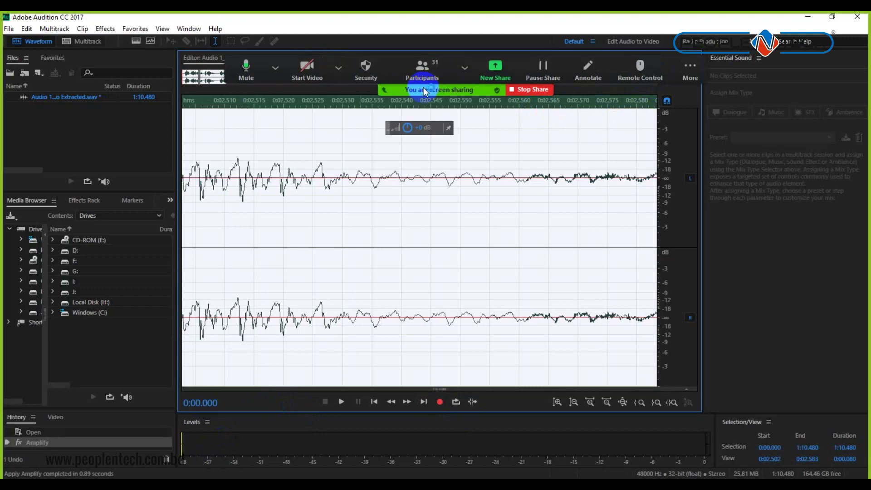
left_click_drag(198, 72, 393, 83)
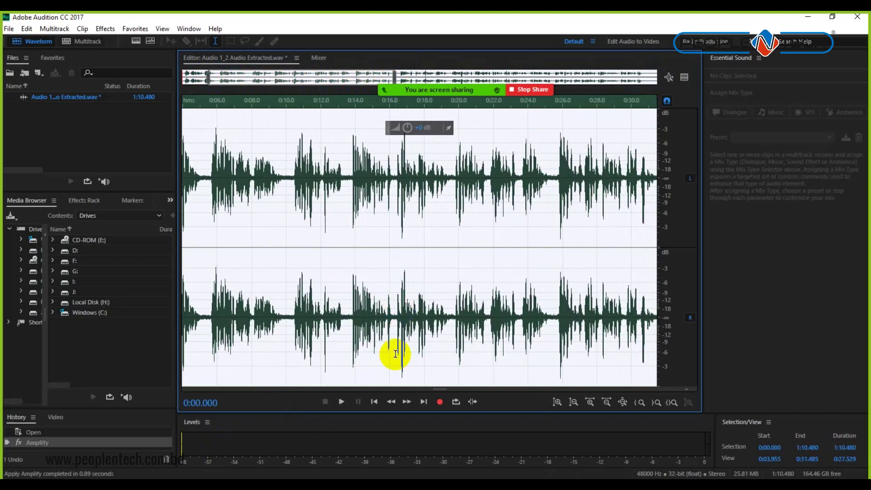
key("ctrl+z")
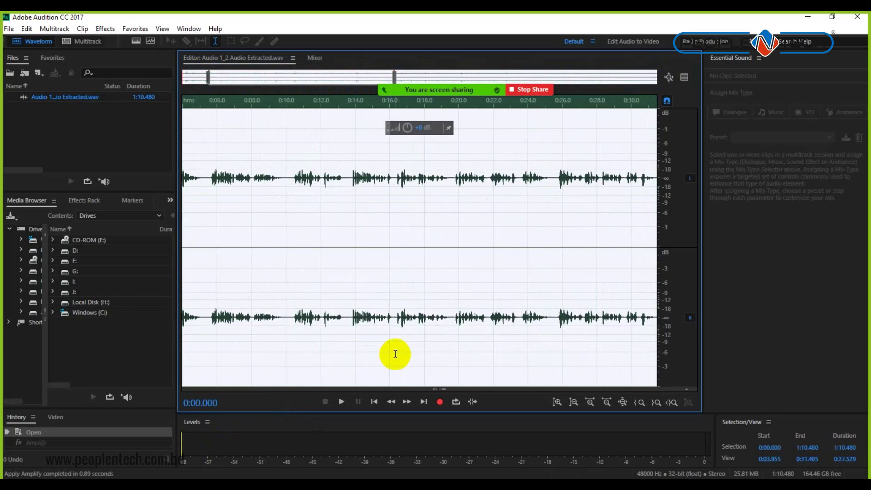
key("ctrl+shift+z")
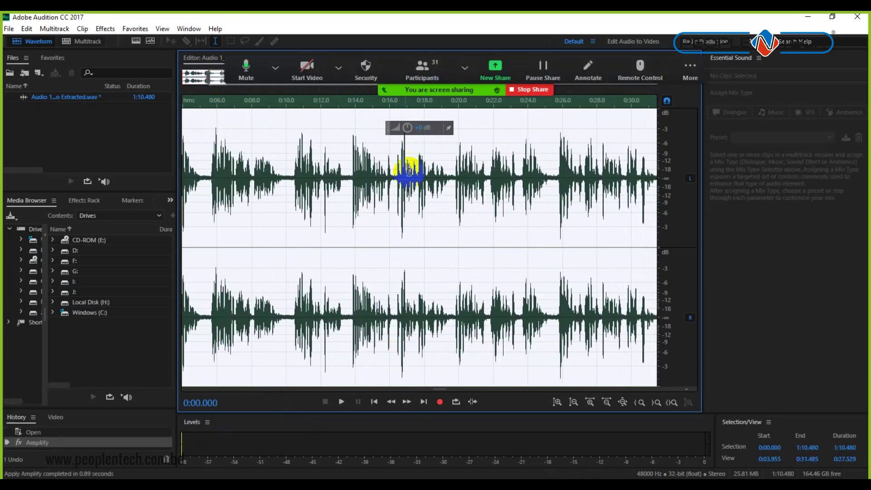
- Play the start of the amplified recording and undo the amplification
key("space")
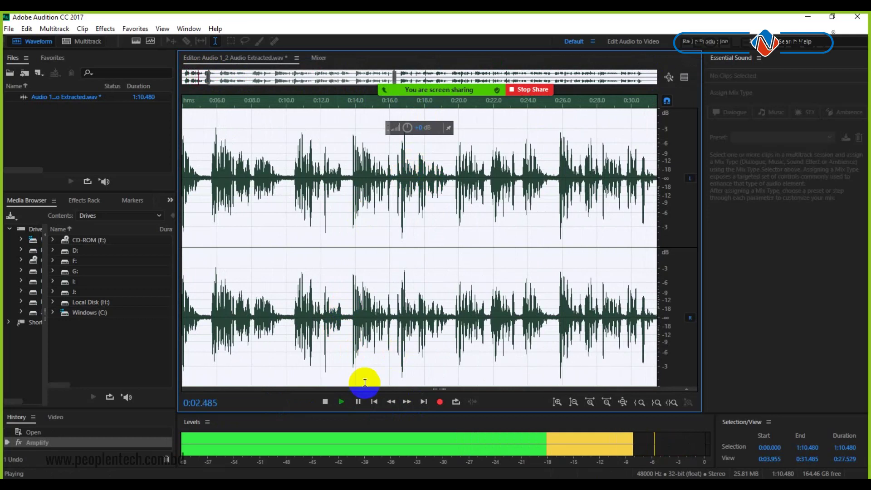
key("space")
key("ctrl+z")
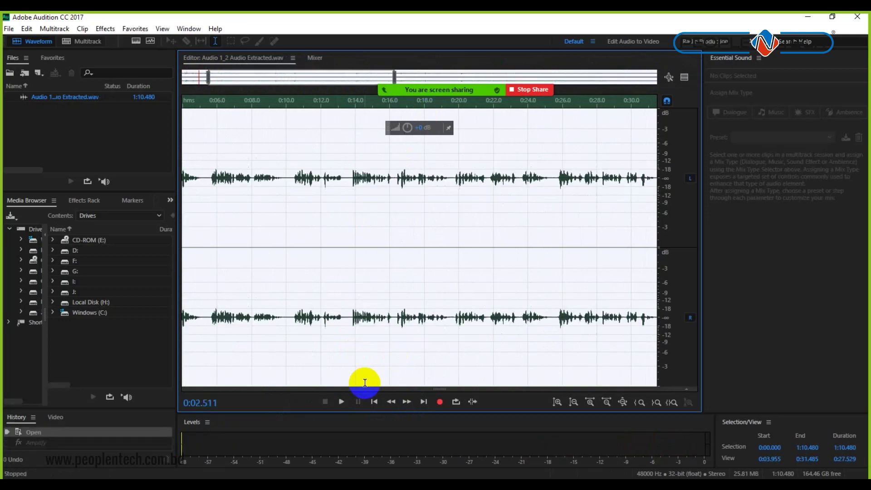
- Amplify the entire recording moderately in two increments, listening to the level during playback
left_click_drag(409, 127, 390, 273)
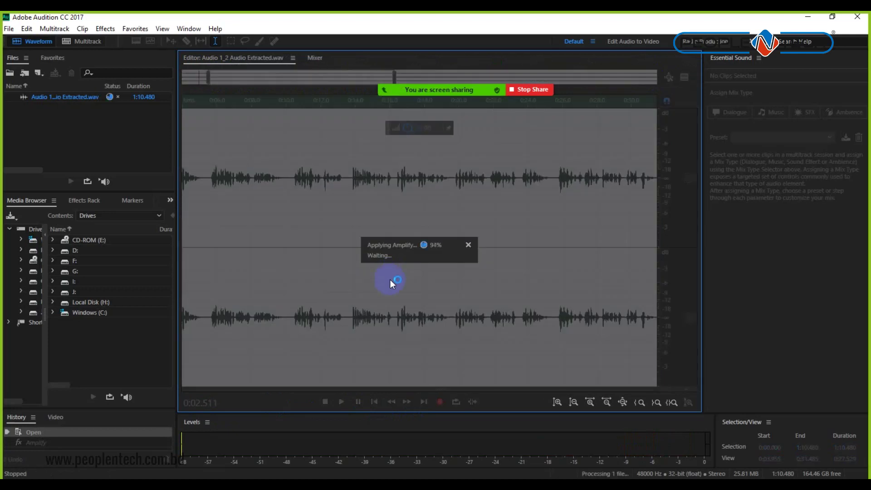
key("space")
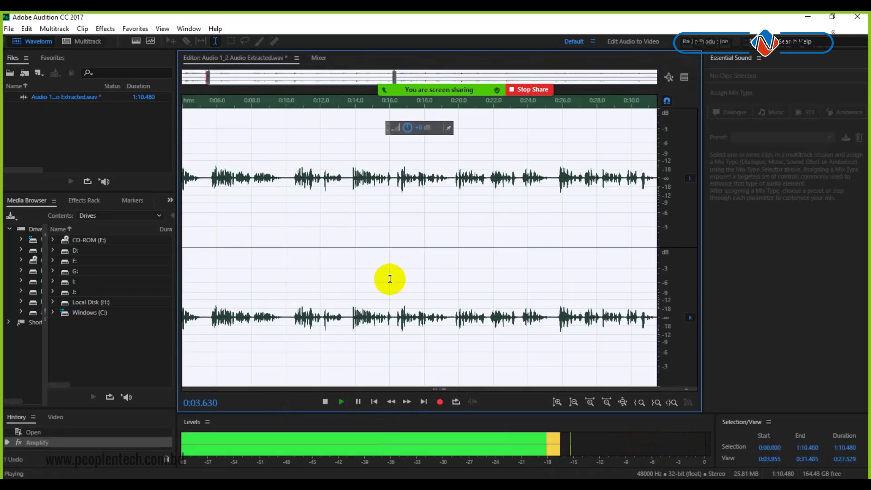
left_click_drag(414, 130, 428, 169)
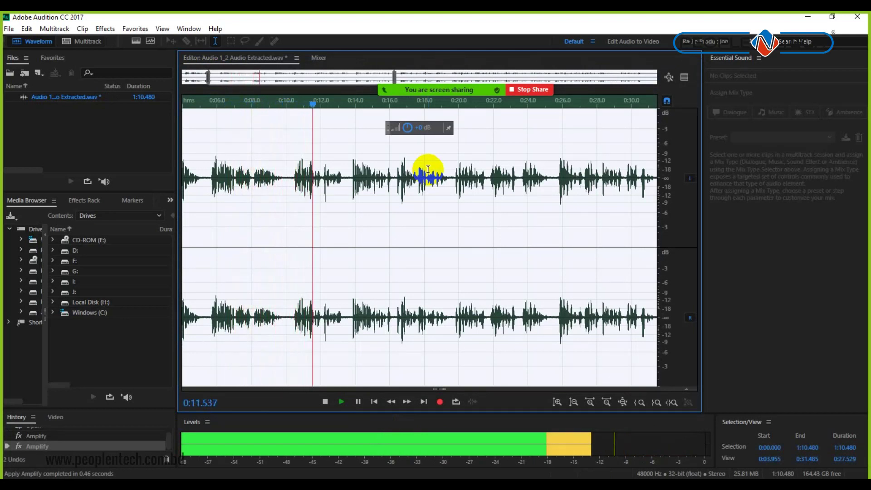
key("space")
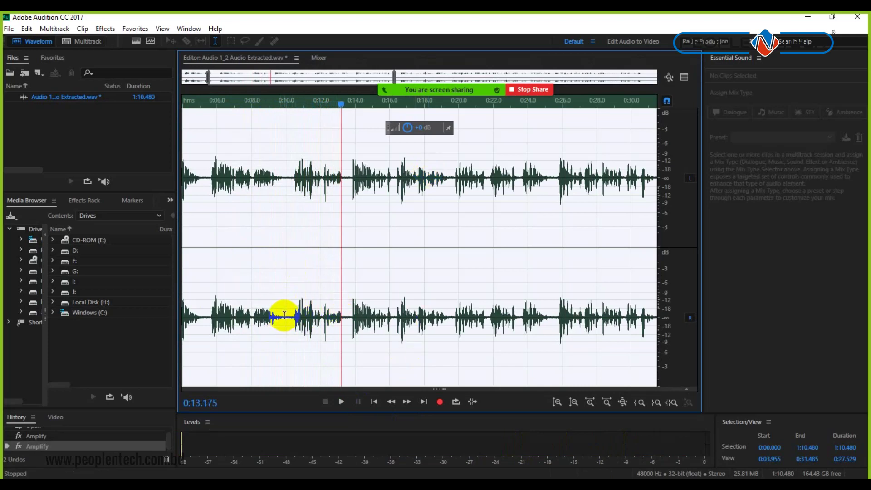
- Delete the silent gap from about 0:09.695 to 0:10.231 in the recording
left_click_drag(283, 314, 294, 316)
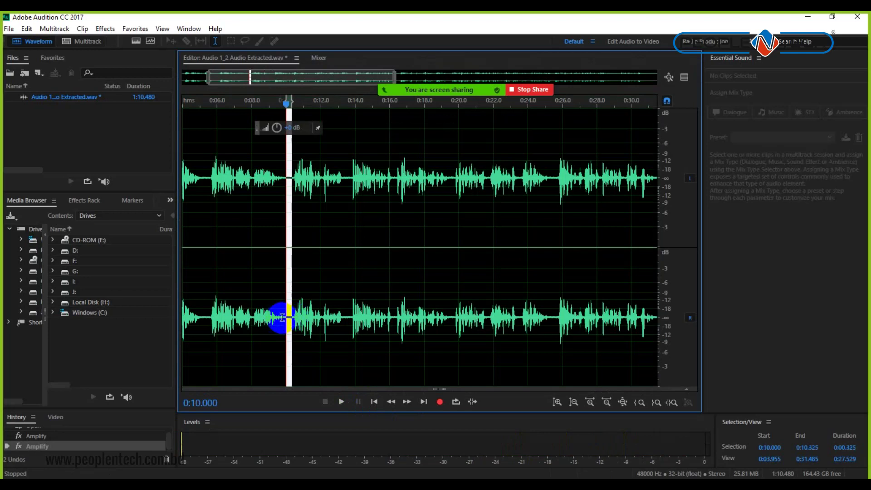
left_click(281, 318)
left_click_drag(287, 317, 290, 315)
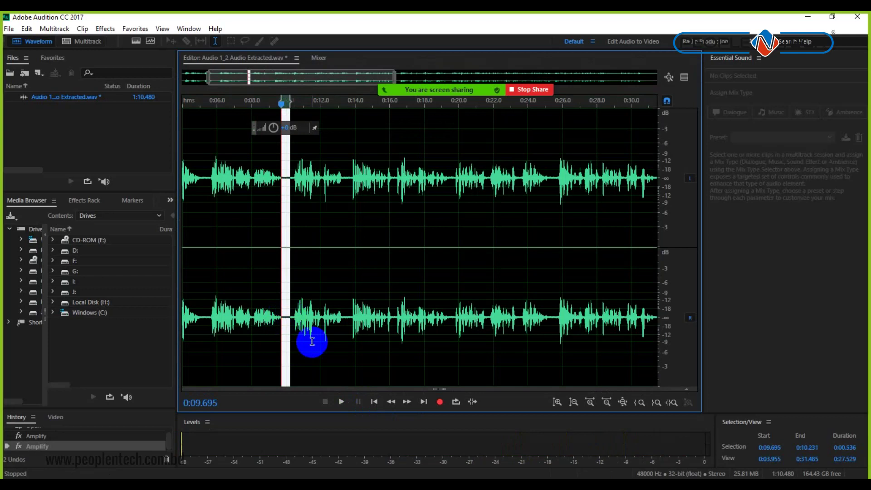
key("Delete")
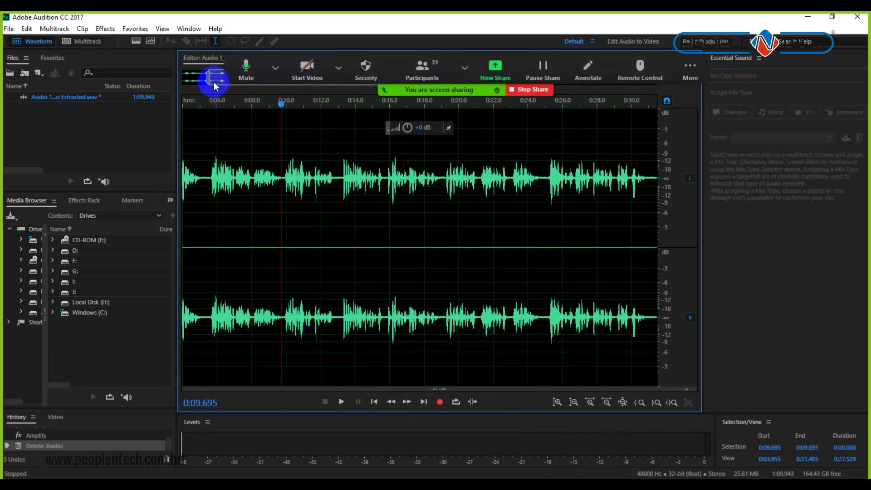
- Hide the Zoom floating meeting controls that cover the waveform overview
left_click(688, 69)
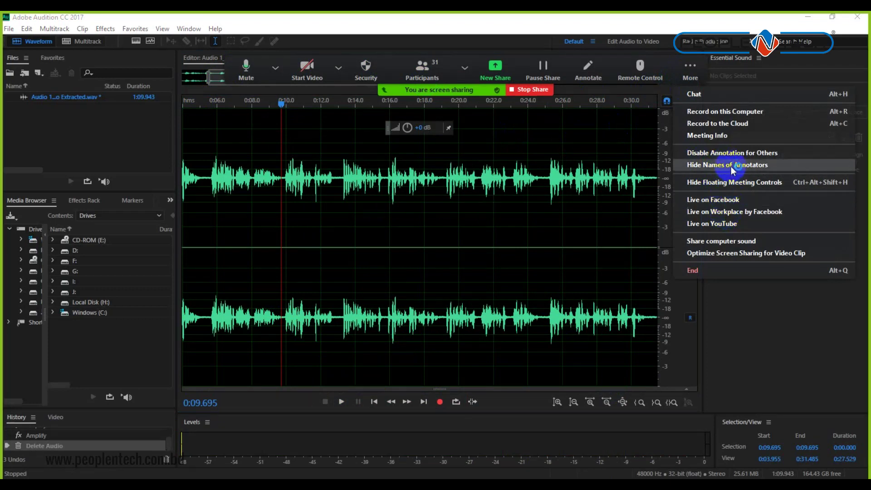
left_click(732, 184)
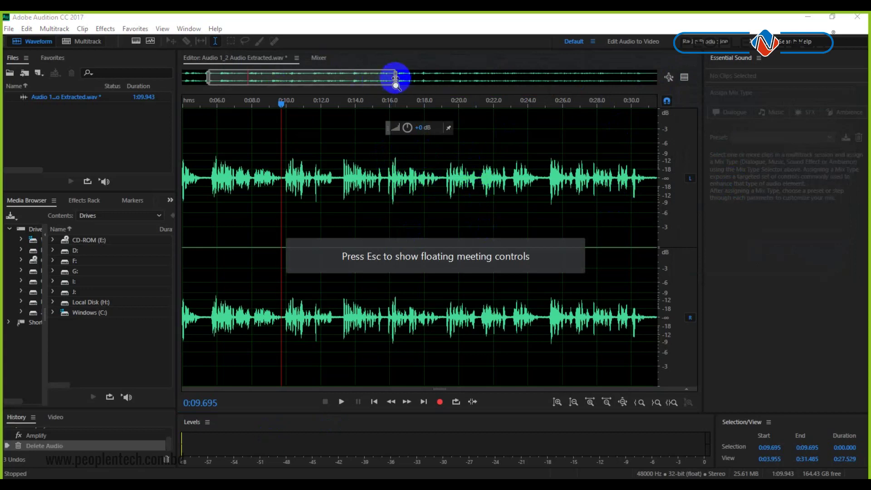
left_click_drag(396, 78, 488, 78)
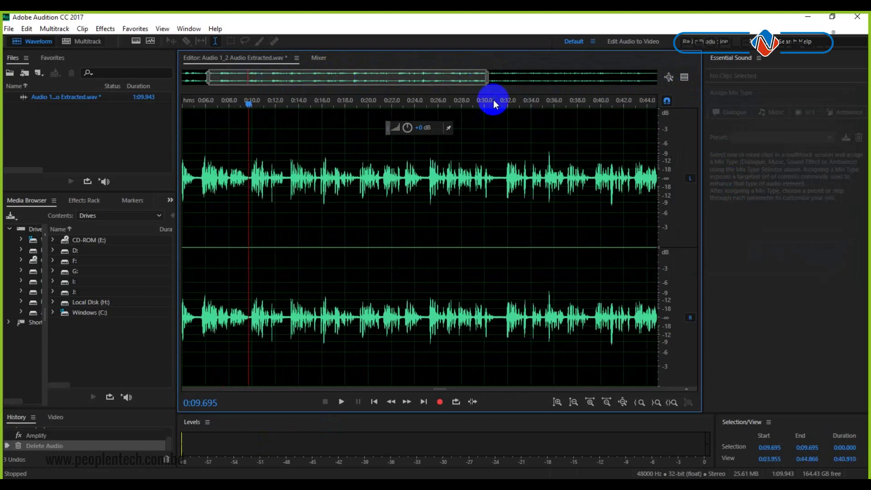
- Play the edited recording from about 0:30.8 and again from about 0:39.3 to check the louder passages
key("space")
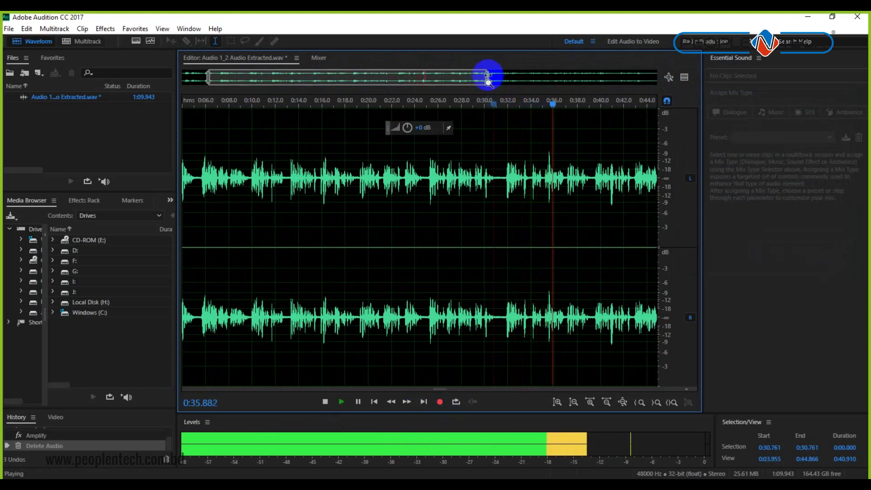
left_click_drag(488, 77, 501, 76)
left_click_drag(381, 79, 257, 76)
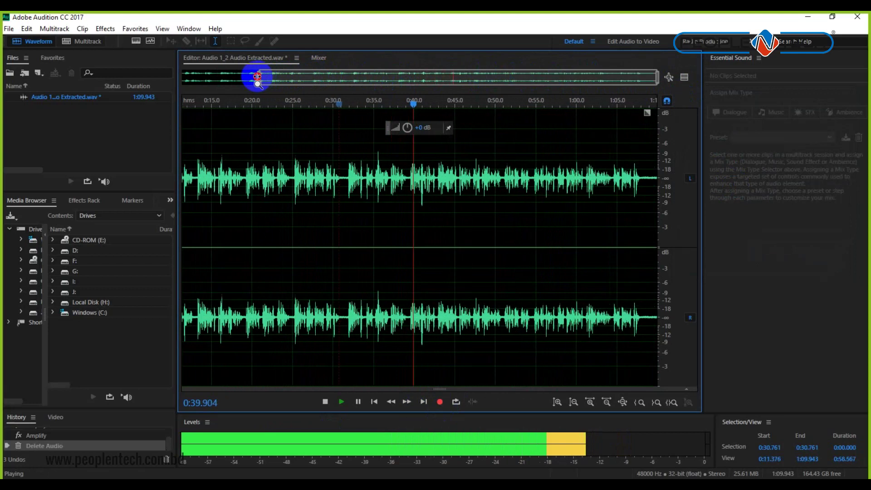
key("space")
left_click_drag(420, 105, 408, 107)
key("space")
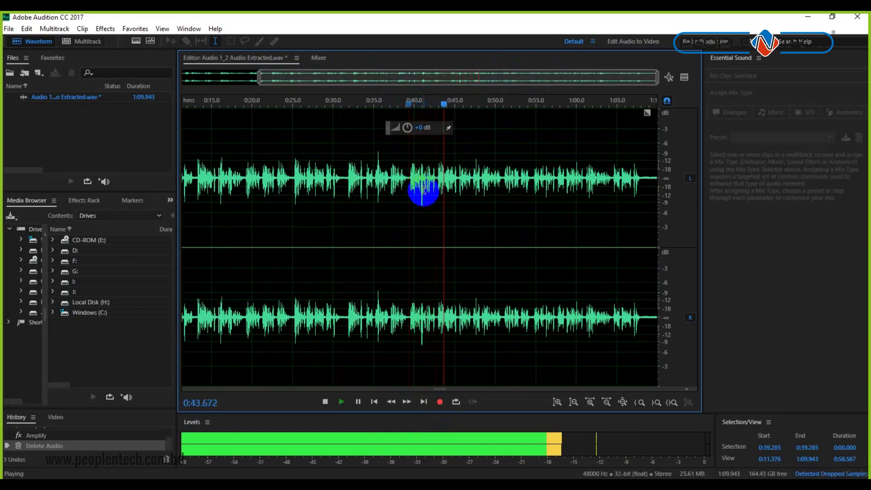
- Play the recording in short stretches from 0:45.460 and 0:47.144 to find where the unwanted passage ends
key("space")
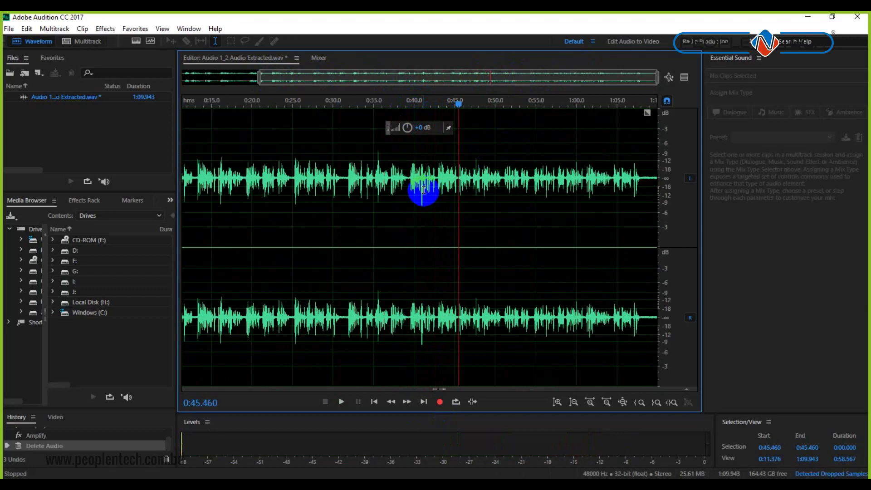
key("space")
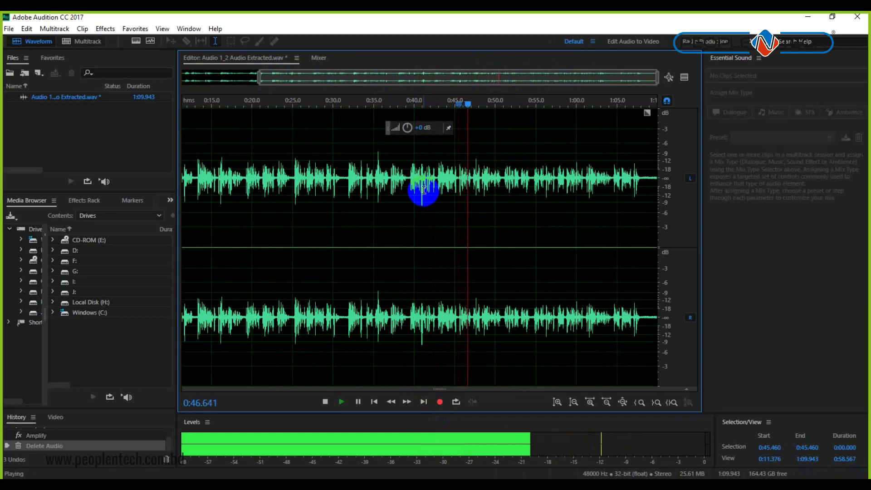
key("space")
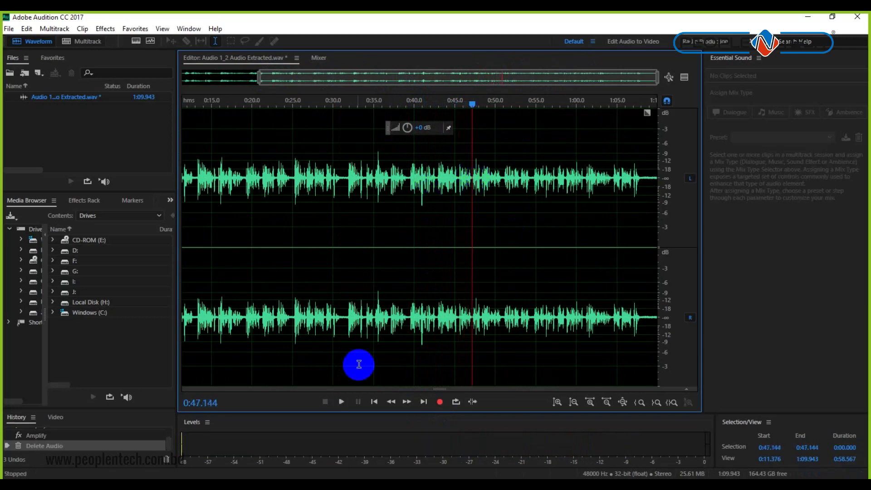
left_click_drag(657, 75, 627, 102)
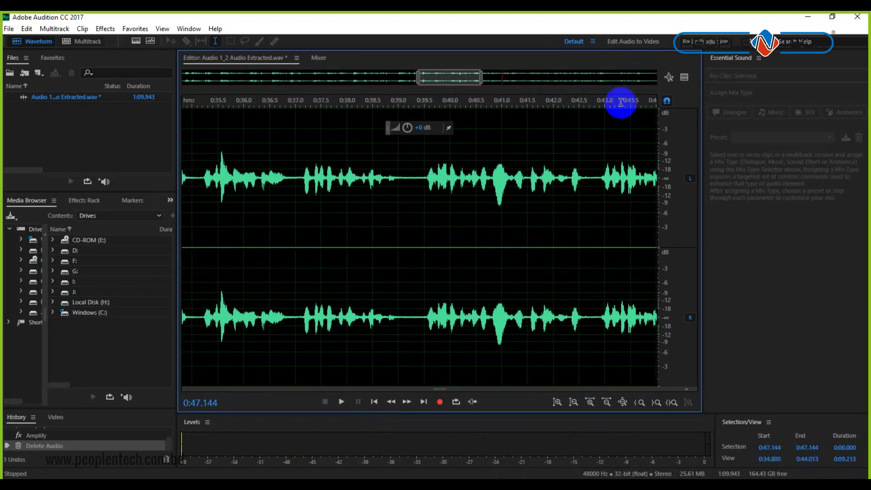
left_click_drag(447, 78, 539, 76)
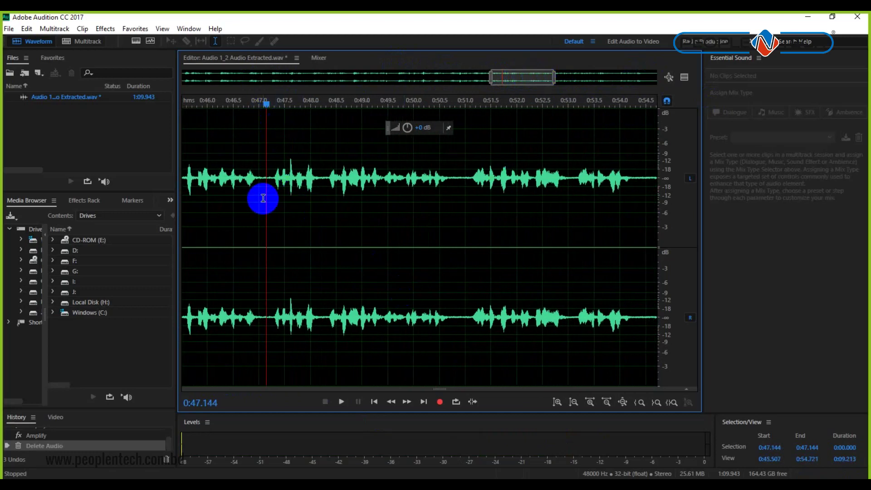
key("space")
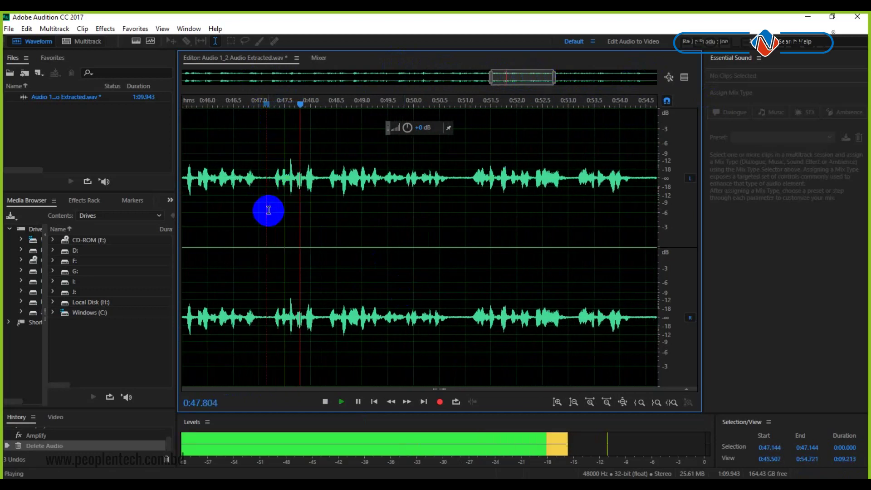
key("space")
- Select the unwanted passage, refine the range to 0:39.270 through 0:47.185 while listening, and delete it
left_click_drag(263, 195, 154, 201)
left_click_drag(314, 198, 453, 177)
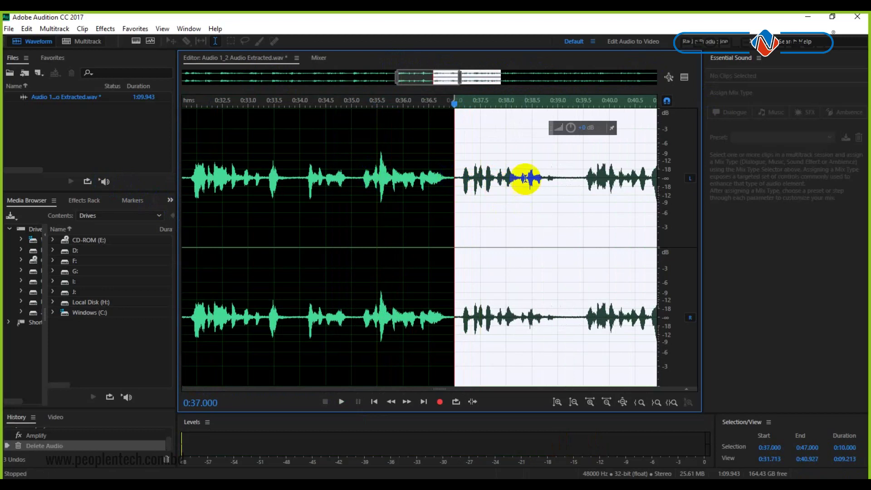
key("space")
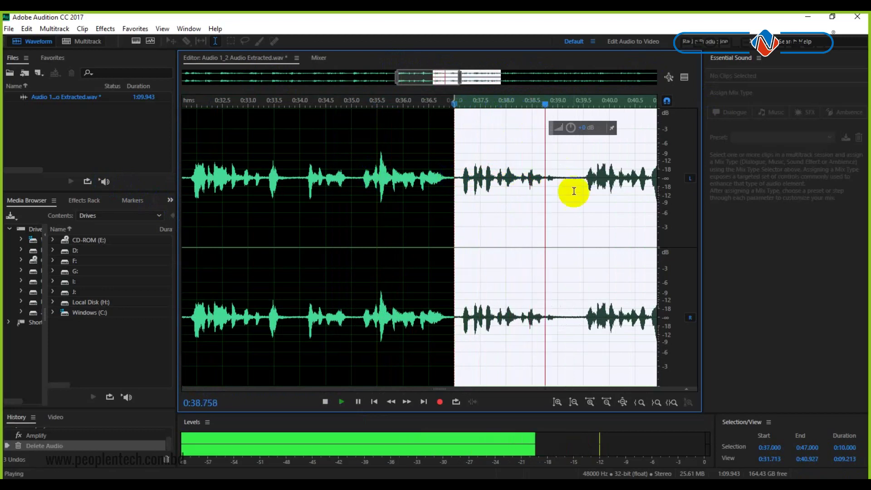
mouse_move(572, 177)
left_mouse_down()
mouse_move(693, 175)
mouse_move(540, 169)
mouse_move(717, 169)
mouse_move(421, 170)
left_mouse_up()
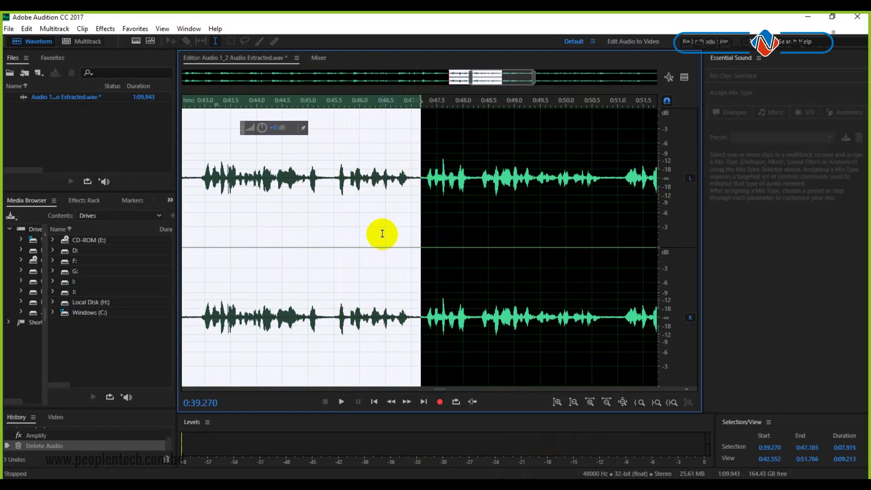
key("Delete")
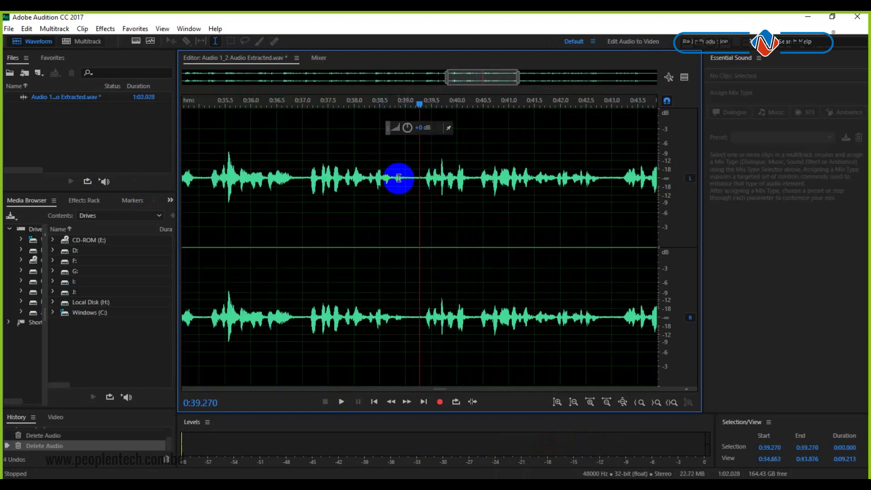
- Play across the join from 0:38.716 and delete the silent gap from 0:38.779 to 0:39.243
left_click(391, 97)
key("space")
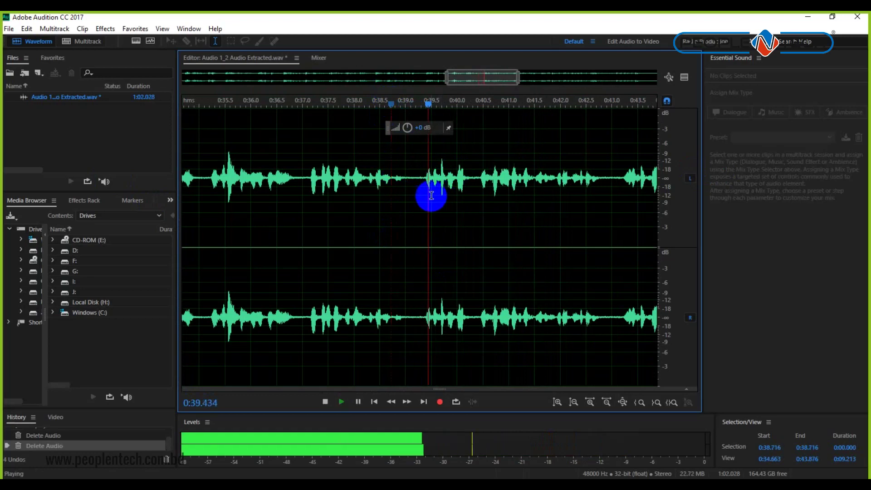
key("space")
left_click_drag(394, 176, 417, 177)
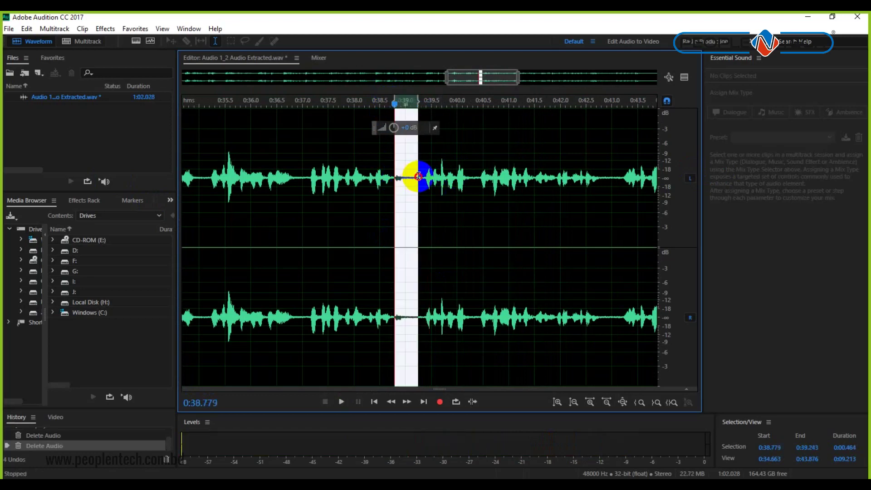
key("Delete")
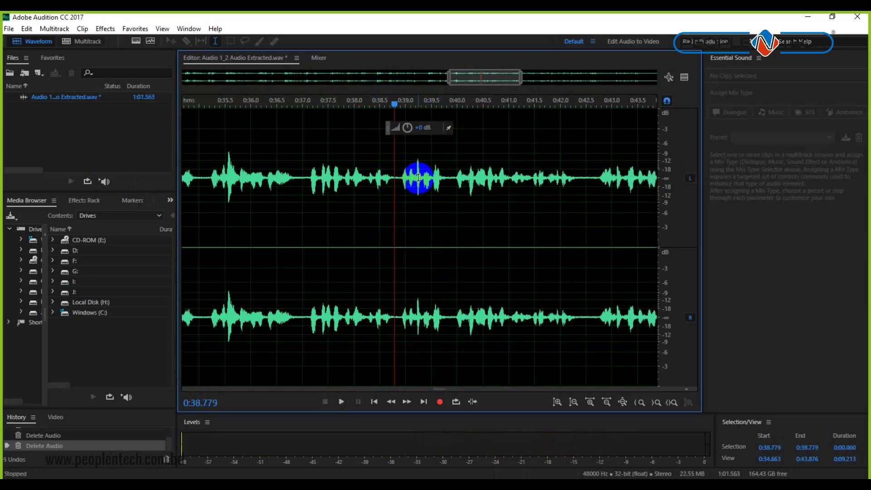
- Admit the person in the Zoom waiting room through the participants list and close that list
left_click(487, 73)
left_click(493, 85)
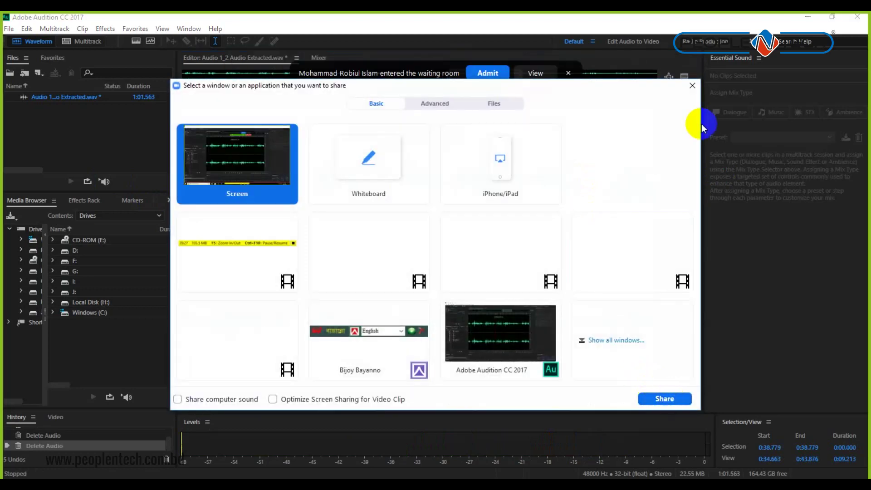
left_click(693, 89)
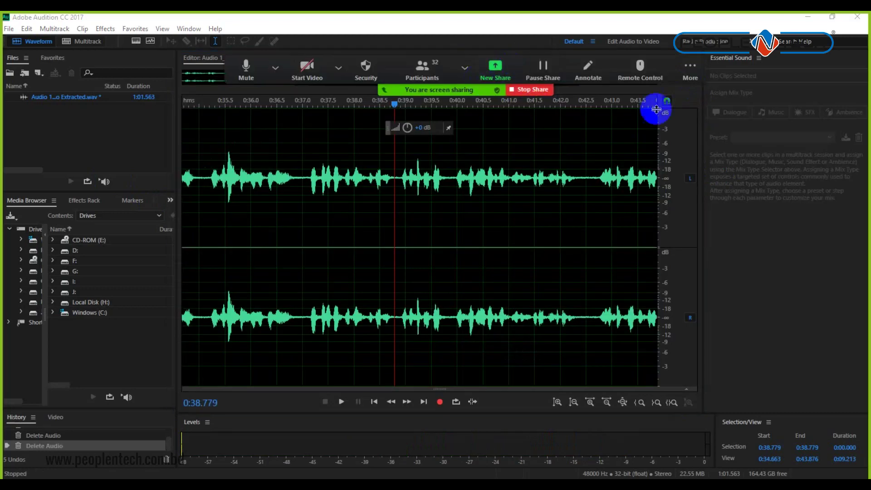
left_click(690, 70)
left_click(422, 70)
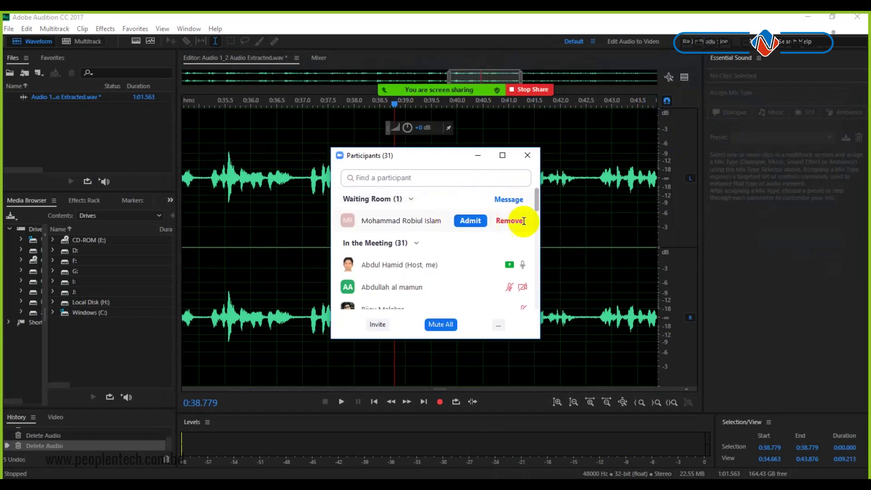
mouse_move(476, 226)
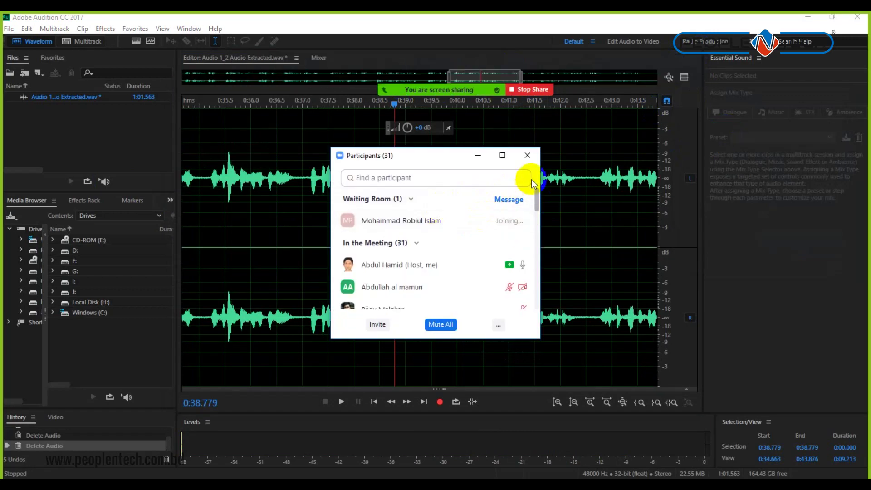
left_click(527, 155)
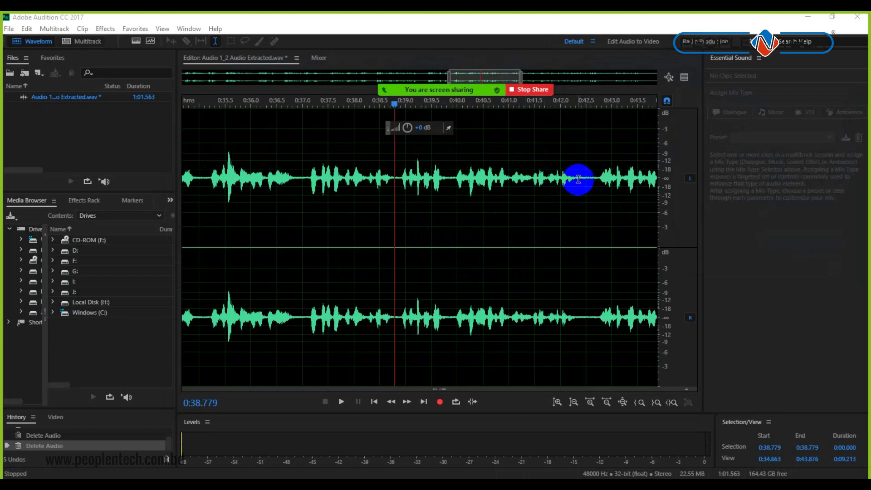
- Delete the silent gap from 0:42.409 to 0:42.673 and save the edited audio file
left_click_drag(596, 182, 581, 178)
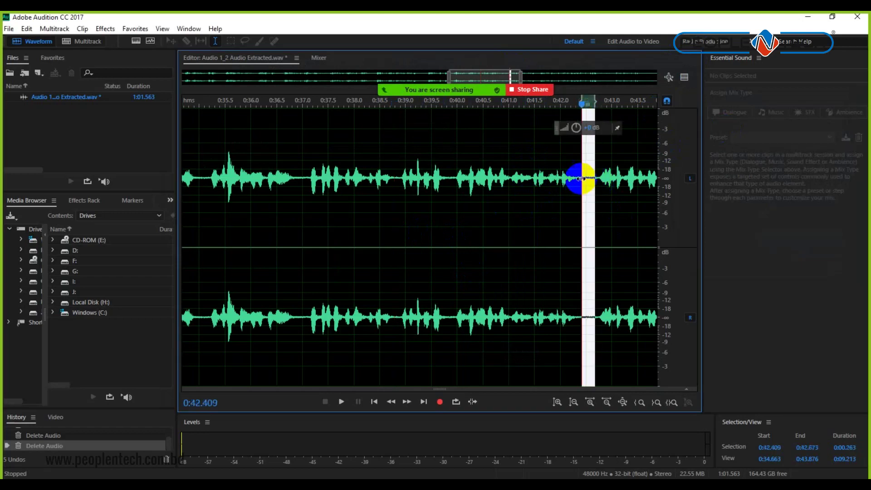
key("Delete")
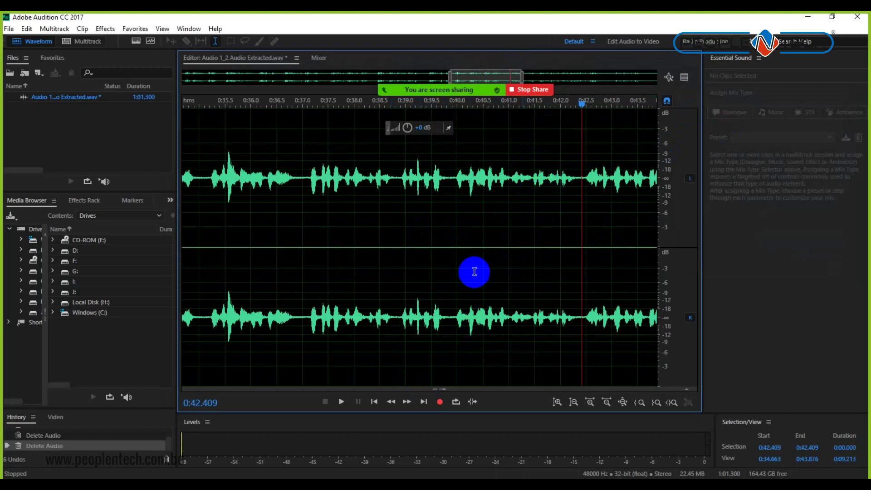
left_click(9, 30)
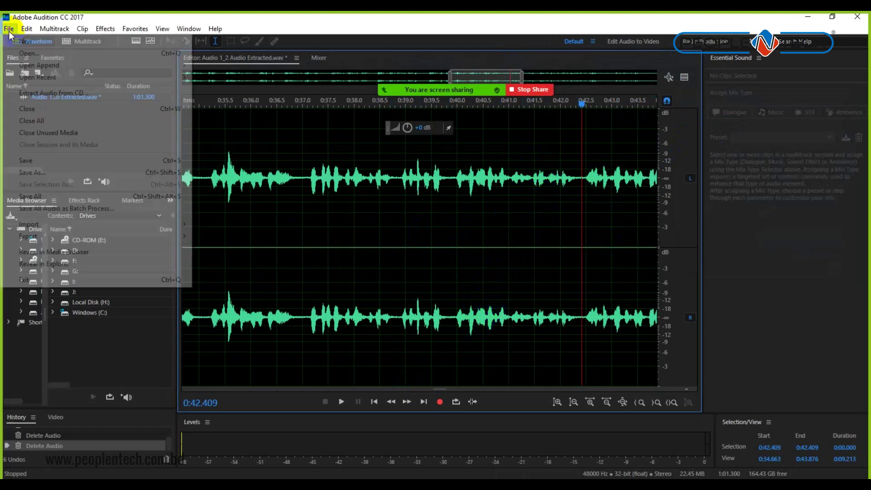
left_click(37, 163)
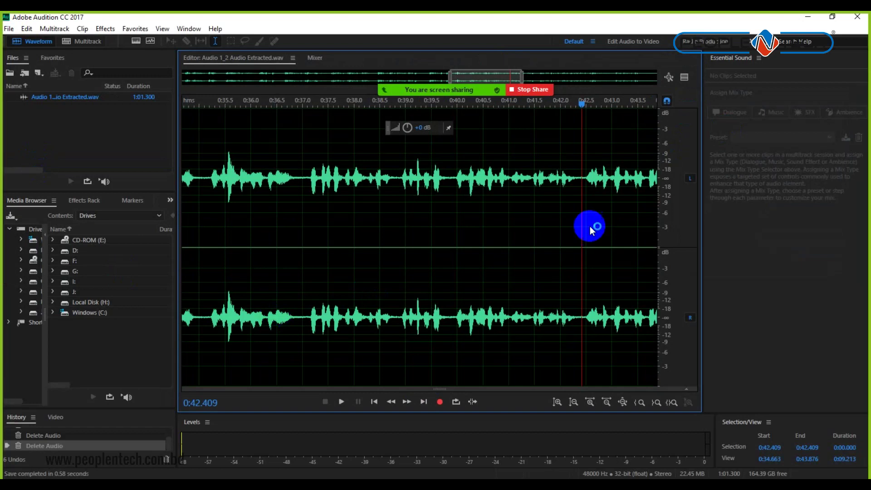
- Switch back to Premiere Pro and play the updated audio in the Sound Class sequence from about 00:00:22
left_click(853, 28)
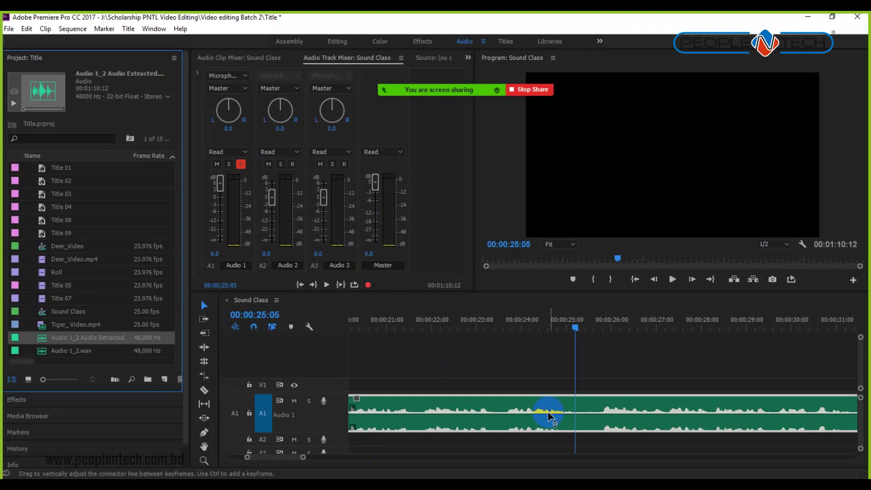
left_click_drag(573, 327, 437, 330)
key("space")
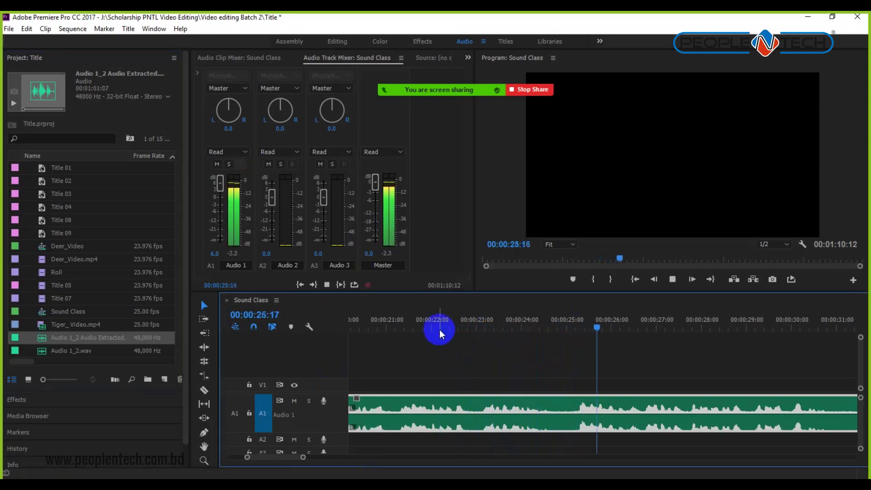
key("space")
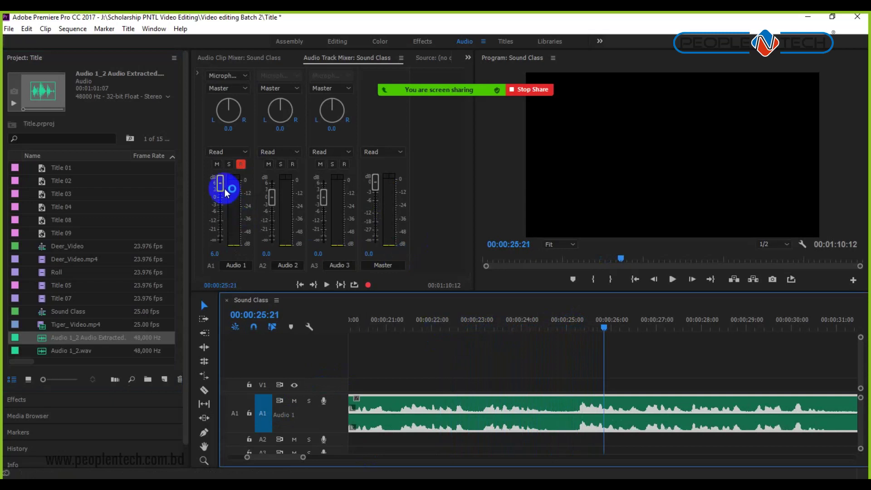
- Set the Audio 1 track volume to 0 dB and play the sequence from about 00:00:23 to check the level
left_click(214, 253)
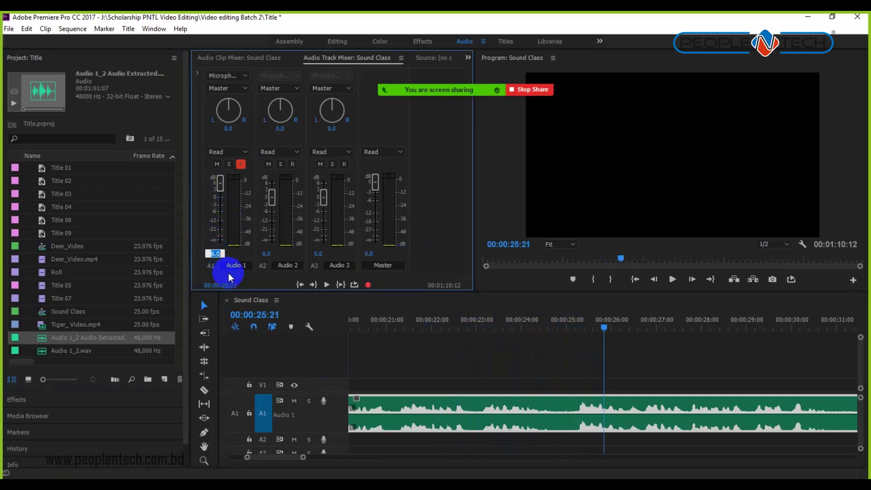
type("0")
key("Return")
left_click(242, 164)
left_click(485, 323)
key("space")
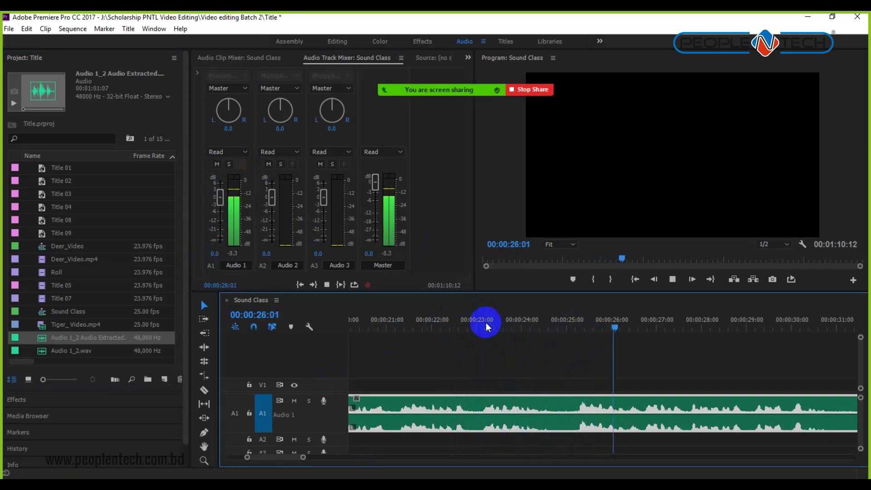
key("space")
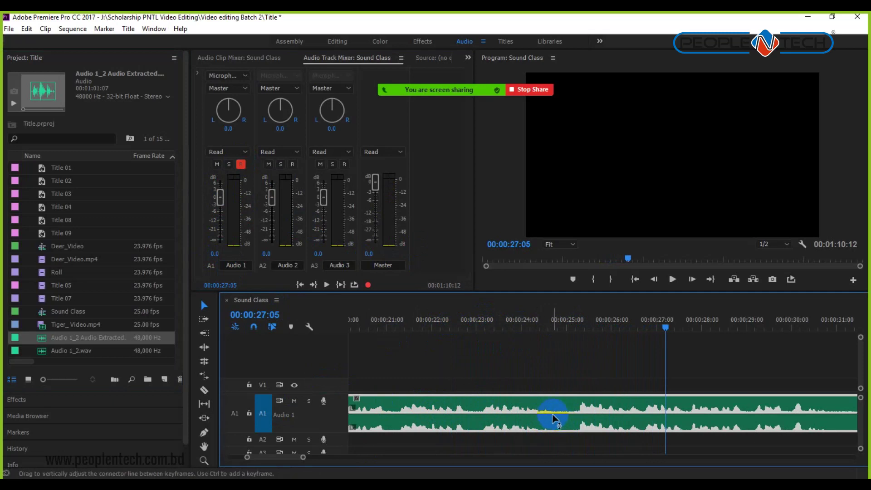
- Split the Audio 1 clip with the Razor tool at 00:00:24:15 and 00:00:25:03, around the quiet stretch
left_click(203, 390)
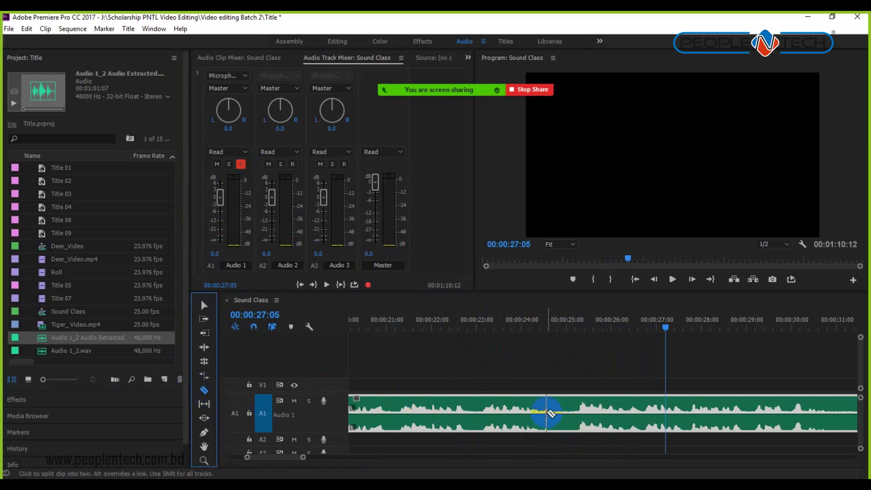
left_click(525, 320)
mouse_move(552, 330)
left_mouse_down()
mouse_move(590, 321)
mouse_move(540, 327)
mouse_move(549, 330)
left_mouse_up()
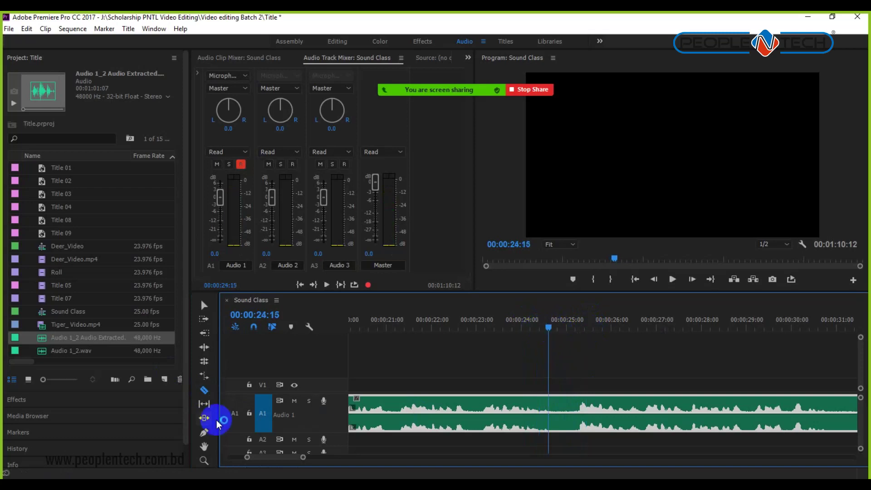
left_click(547, 413)
left_click_drag(551, 326, 571, 330)
left_click(572, 411)
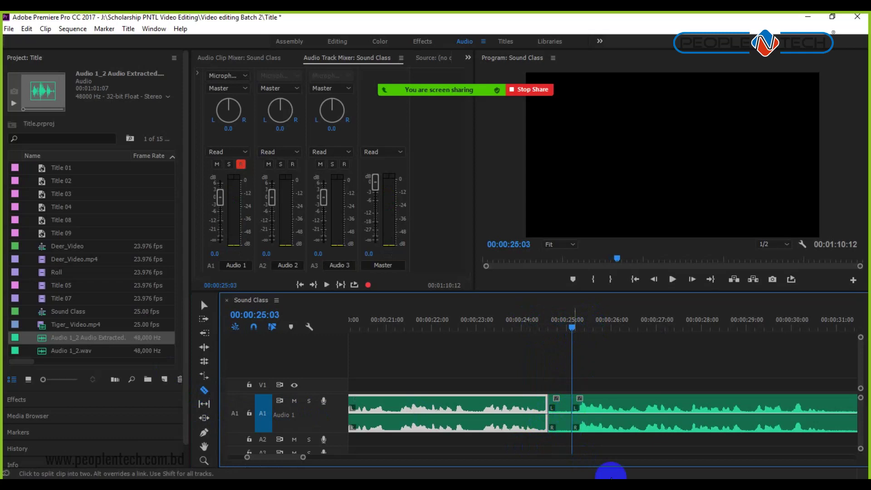
- Delete the short quiet piece between the two cuts and ripple delete the gap it leaves
left_click(204, 305)
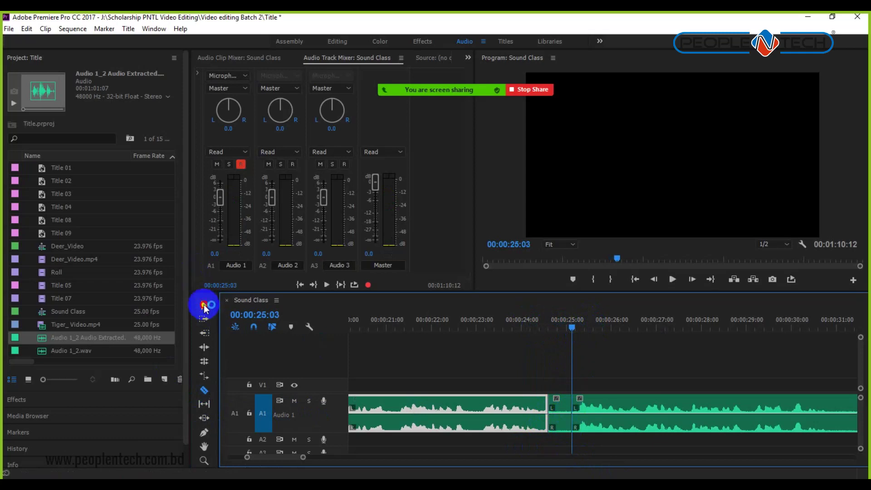
left_click(564, 409)
key("Delete")
right_click(562, 410)
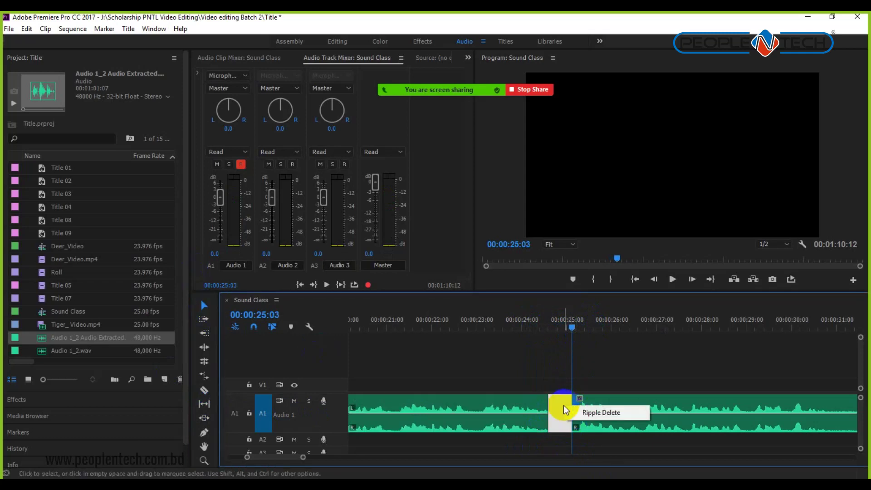
left_click(599, 412)
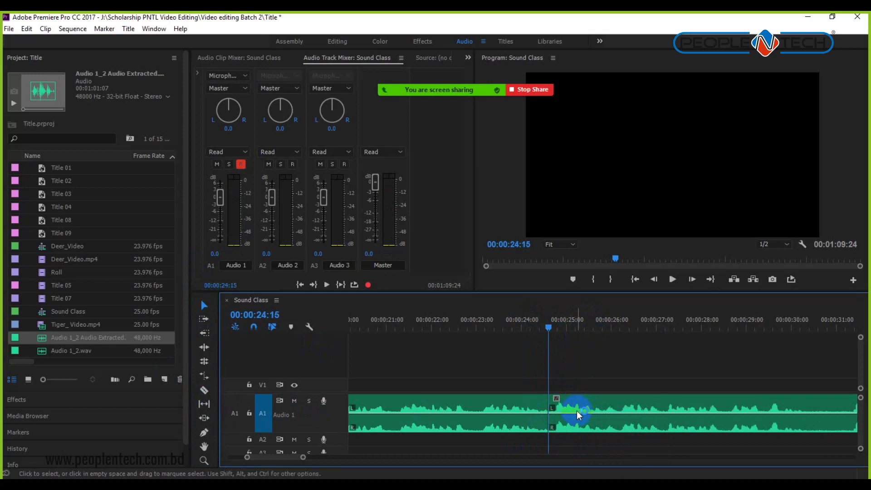
- Find the next quiet stretch of the Audio 1 clip and split around it with the Razor tool at 00:00:30:10 and 00:00:31:04
left_click_drag(548, 324, 793, 333)
left_click_drag(303, 457, 326, 459)
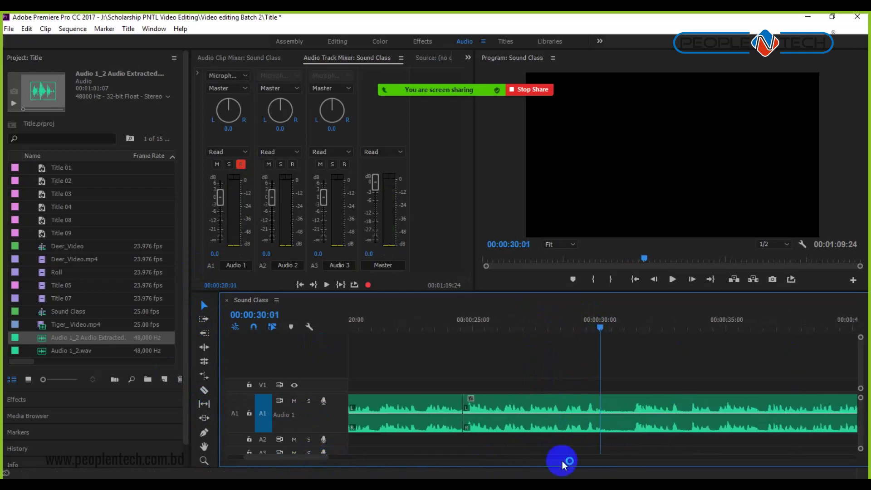
key("space")
key("space")
left_click_drag(645, 327, 579, 336)
key("space")
key("space")
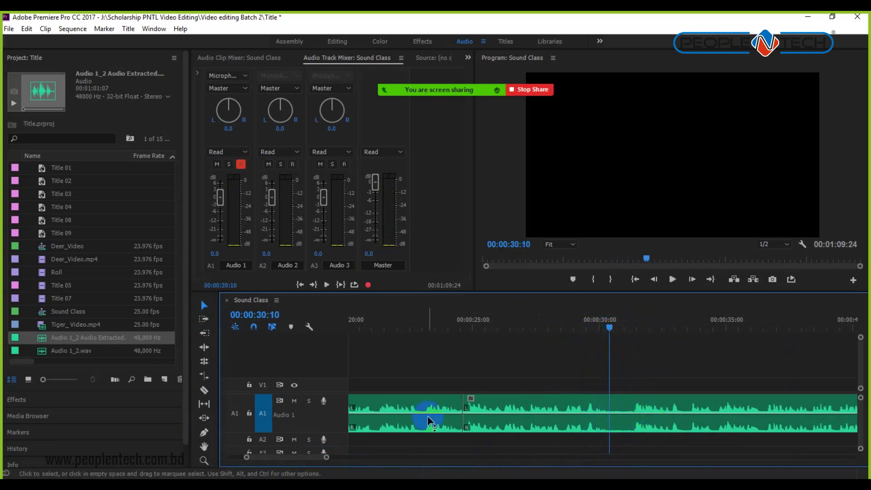
left_click(204, 390)
left_click(610, 413)
left_click_drag(614, 335, 631, 330)
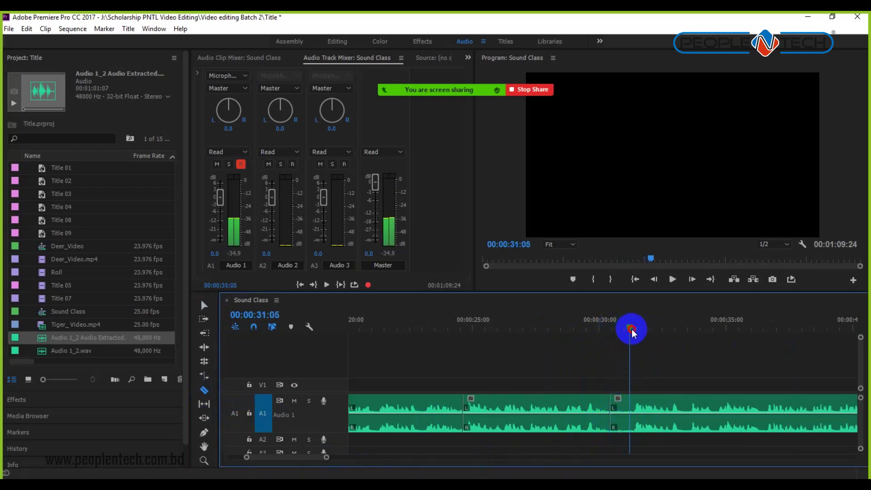
left_click(644, 411)
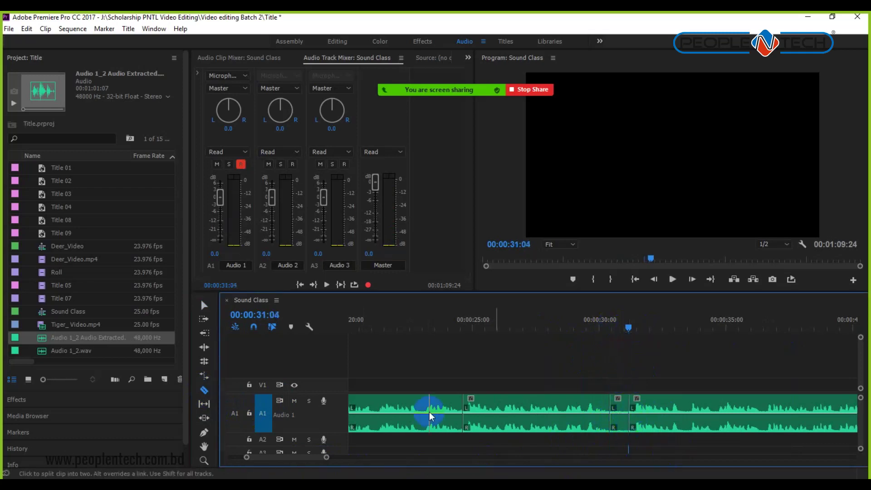
- Delete the short piece between the cuts at 00:00:30:10 and 00:00:31:04 and ripple delete the gap it leaves
left_click(205, 305)
left_click(620, 421)
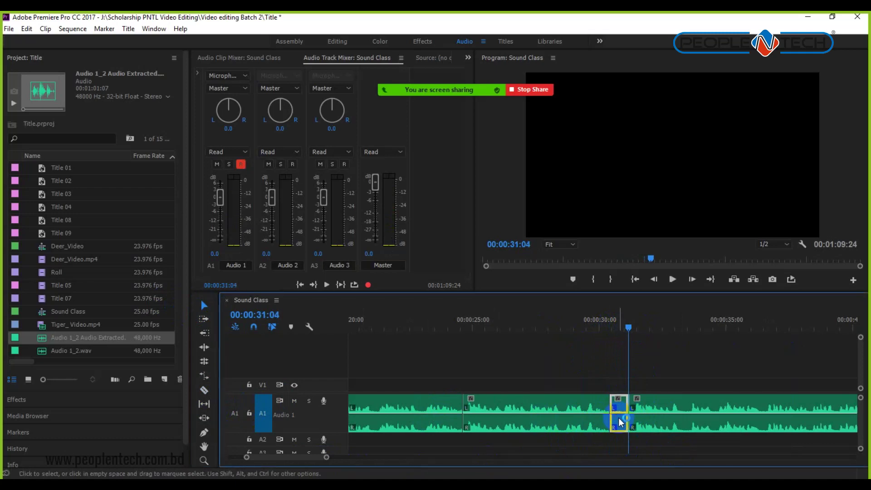
key("Delete")
left_click(620, 421)
right_click(620, 421)
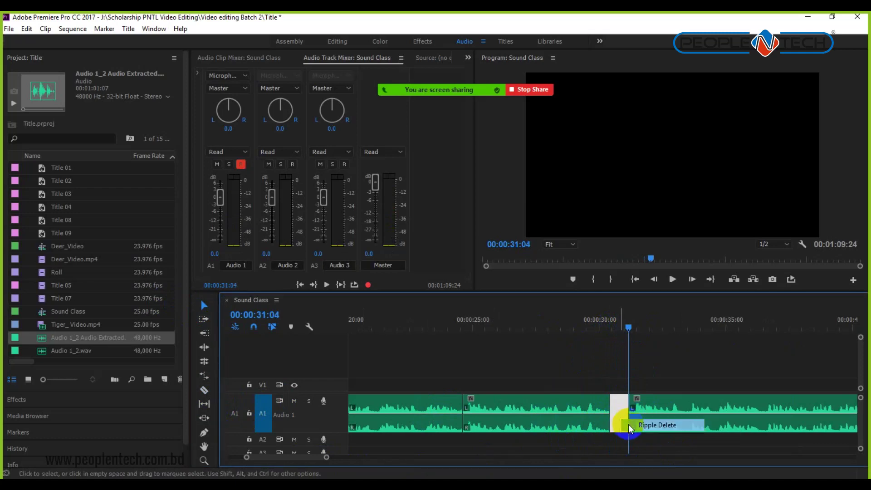
left_click(628, 428)
- Split the Audio 1 clip with the Razor tool at 00:00:59:07, where the speech ends, and delete the empty tail after it
left_click_drag(326, 457, 468, 458)
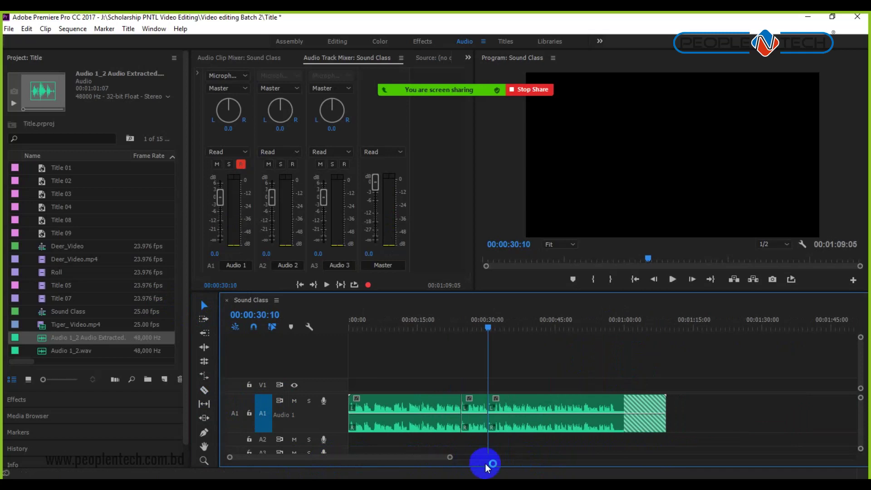
left_click(610, 325)
key("space")
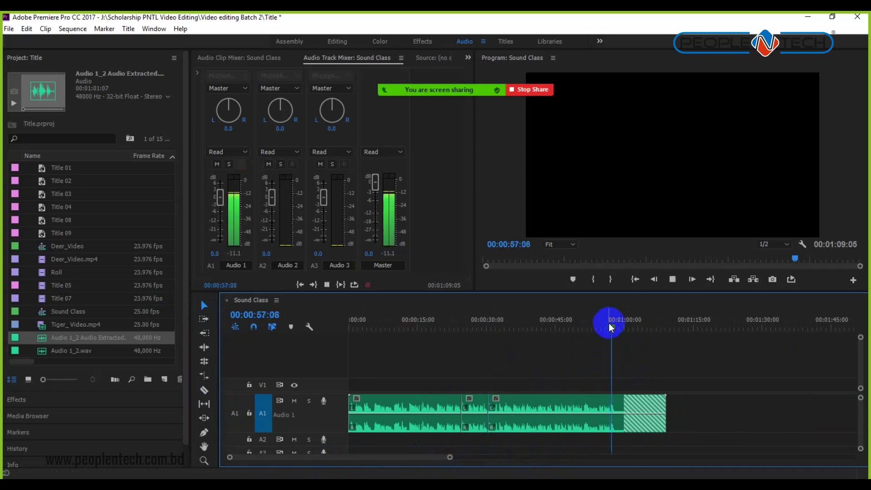
left_click(630, 416)
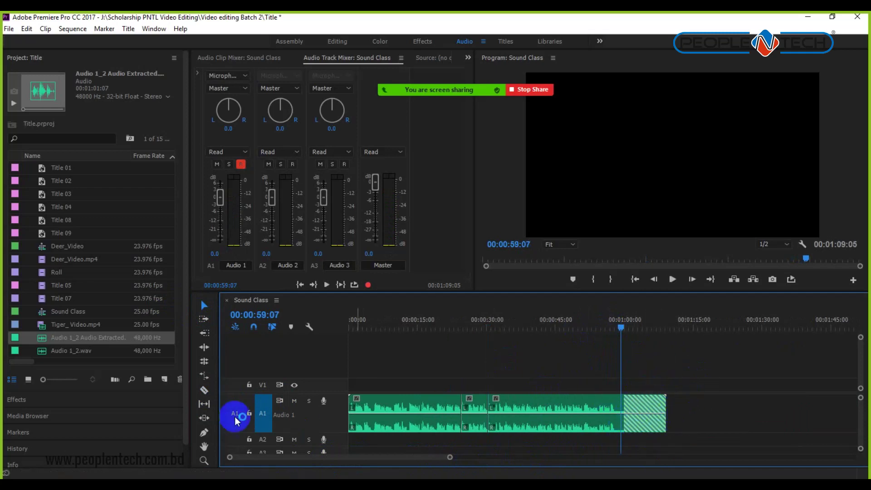
left_click(204, 390)
left_click(624, 412)
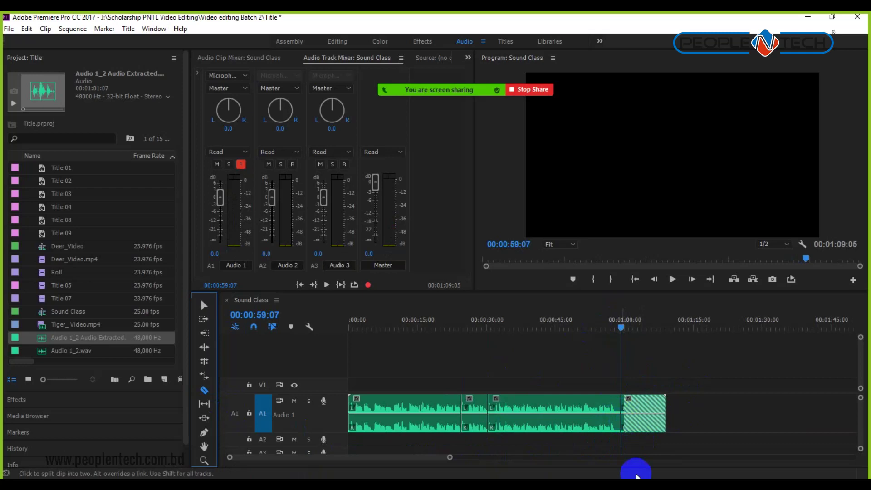
left_click(204, 304)
left_click(648, 424)
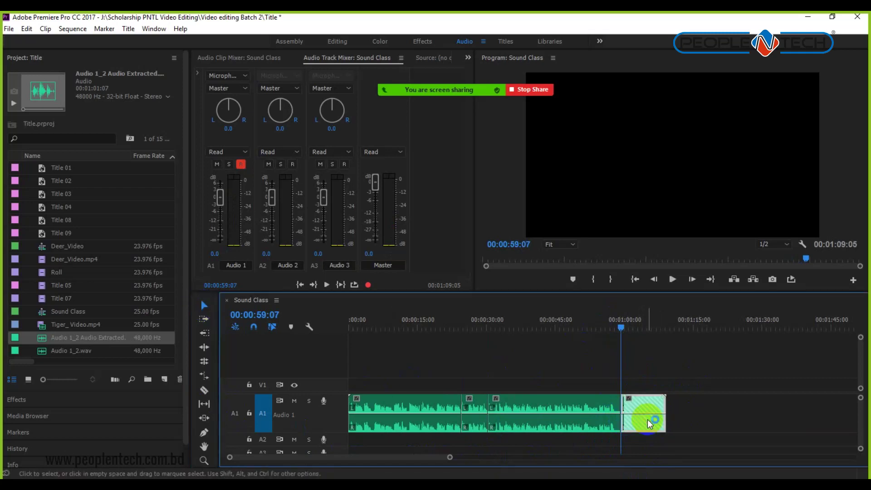
key("Delete")
- Play the trimmed Sound Class sequence from 00:00:00:00 to check the audio
left_click_drag(623, 327, 485, 327)
left_click(349, 327)
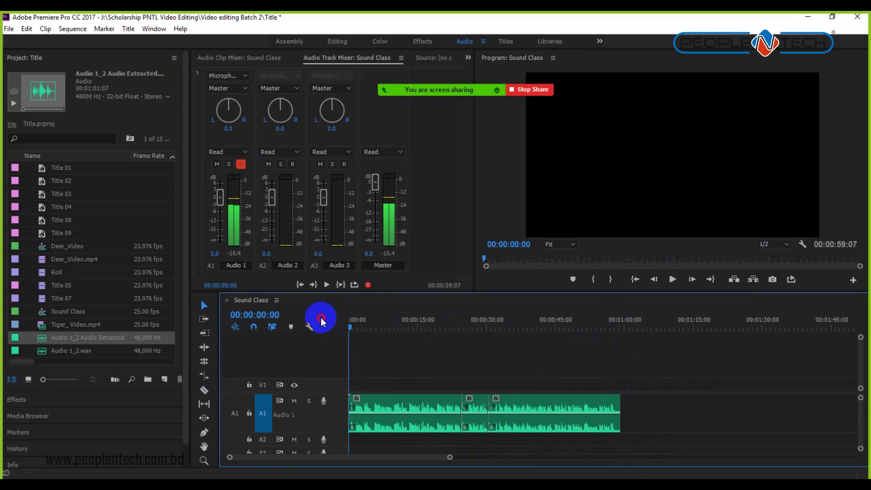
left_click(454, 458)
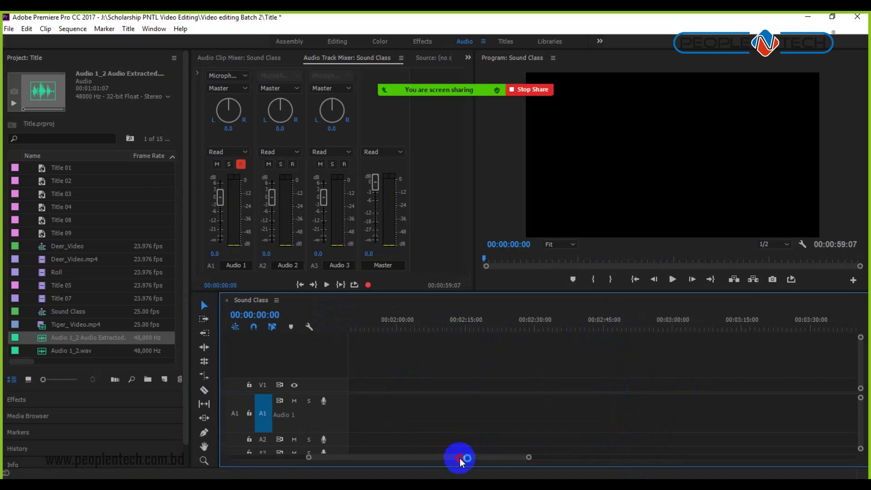
left_click(297, 455)
left_click_drag(450, 458, 506, 457)
key("space")
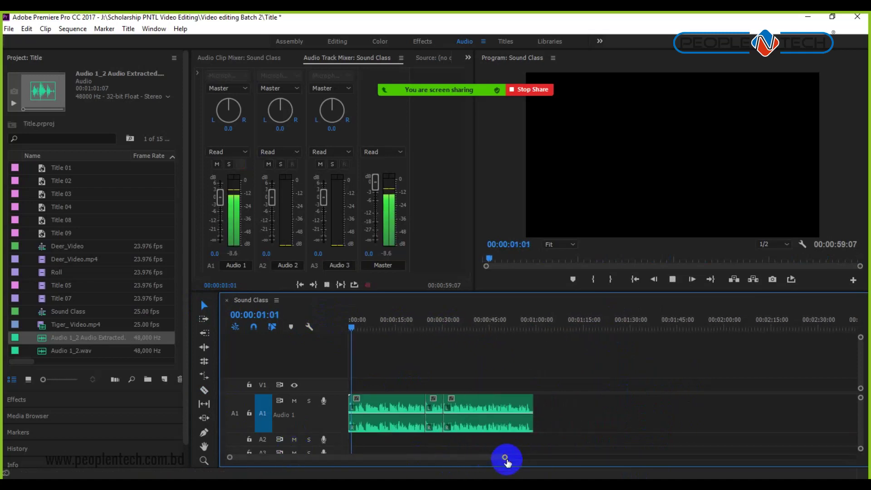
key("space")
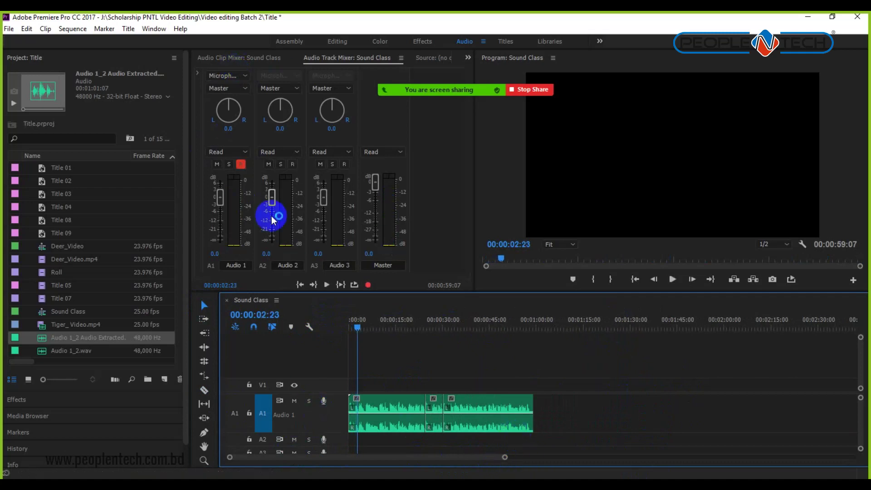
- Turn off record enable for Audio 1 and add Adaptive Noise Reduction to its first effect slot, with Reduce Noise By at 40 dB
left_click(247, 166)
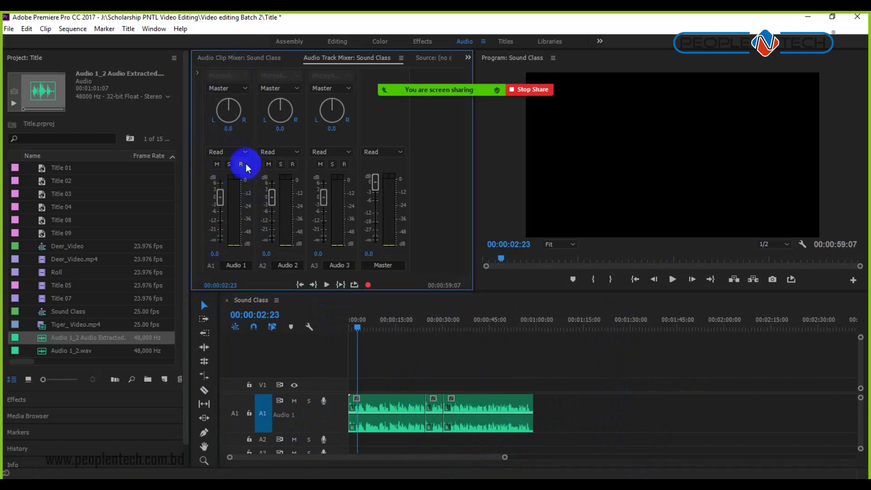
left_click(201, 75)
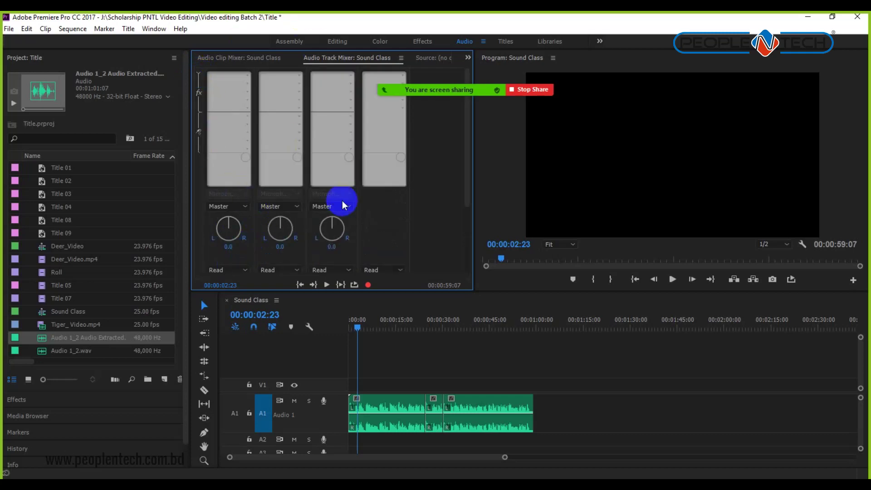
left_click(248, 76)
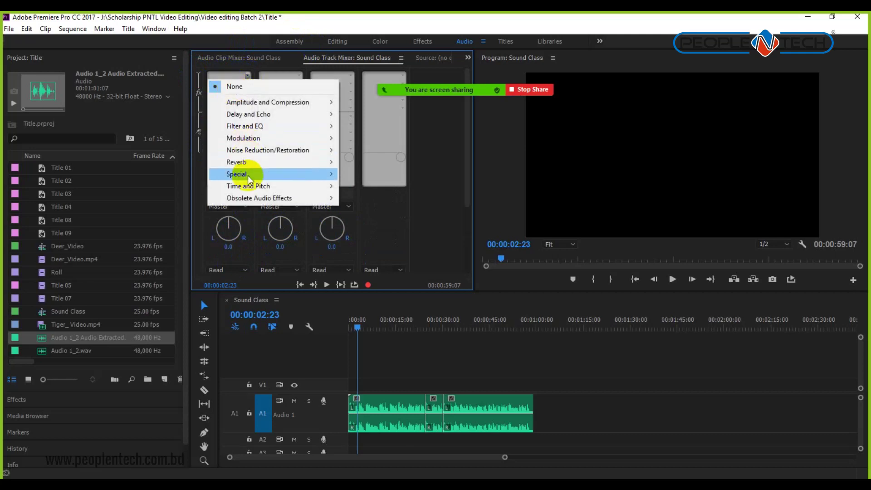
mouse_move(244, 152)
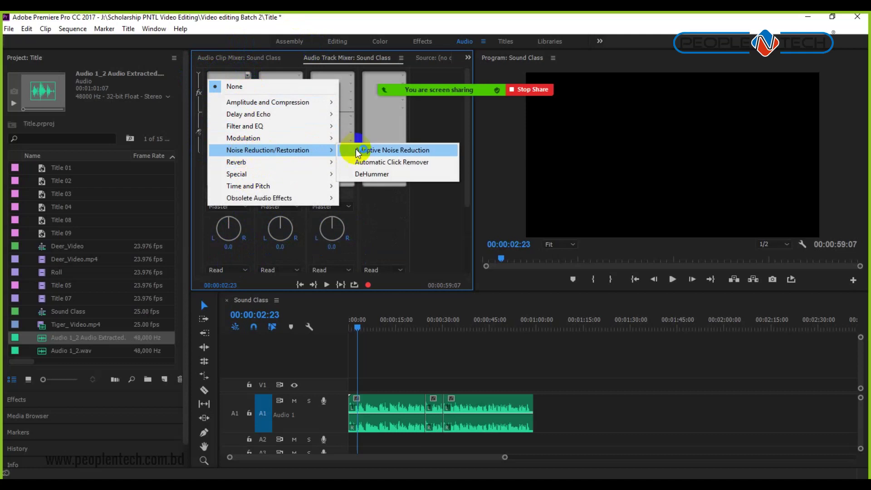
left_click(410, 153)
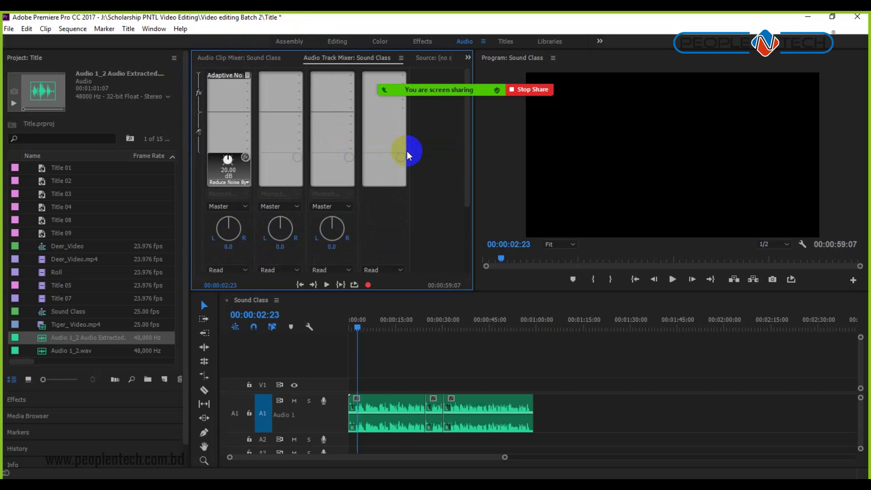
left_click_drag(228, 161, 262, 179)
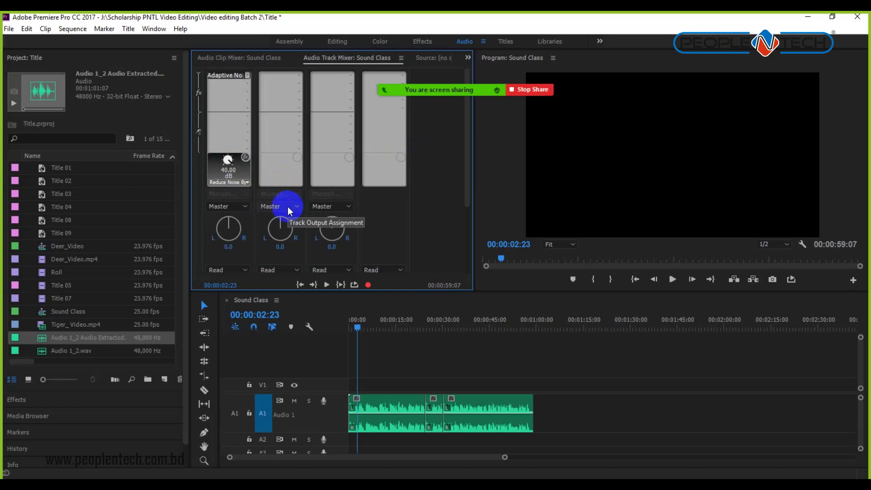
- Play the sequence from 00:00:02:23 to hear the noise reduction, and make the timeline area taller
left_click(385, 347)
key("space")
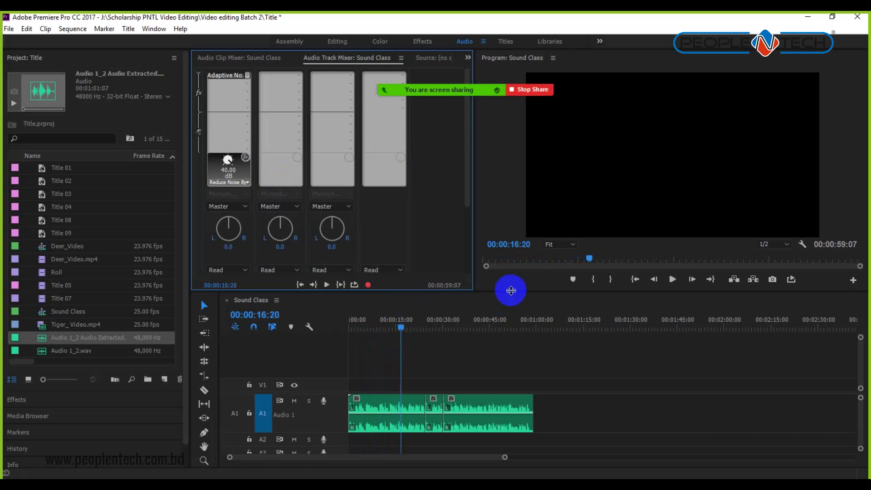
left_click_drag(510, 290, 509, 250)
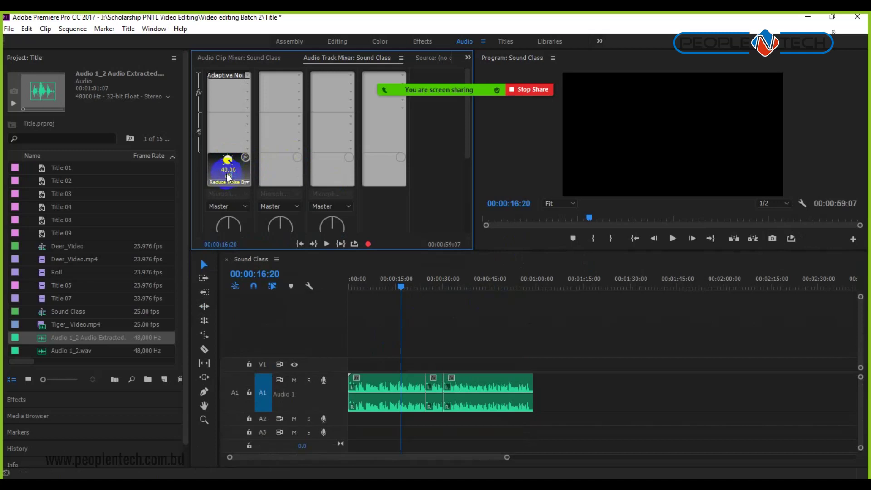
left_click(324, 117)
left_click(304, 175)
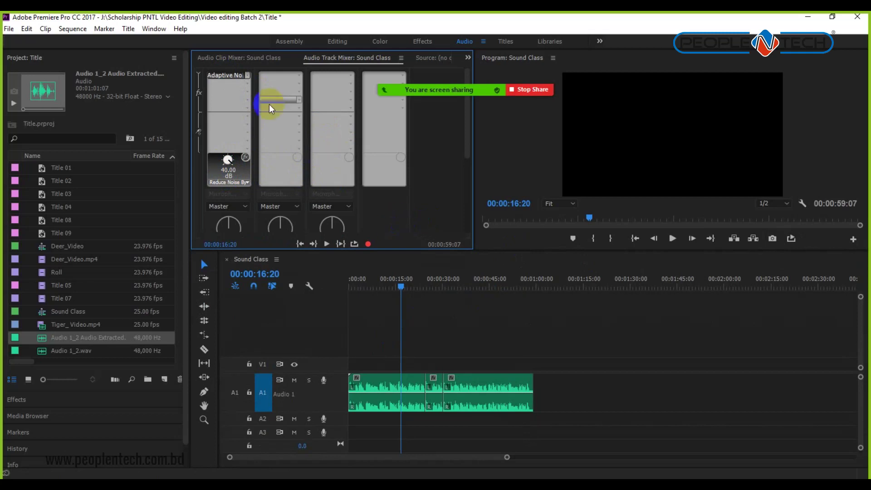
left_click(234, 177)
- Apply the Heavy Noise Reduction preset to Audio 1's Adaptive Noise Reduction effect, preview it from 00:00:16:20, and close the effect editor
double_click(230, 76)
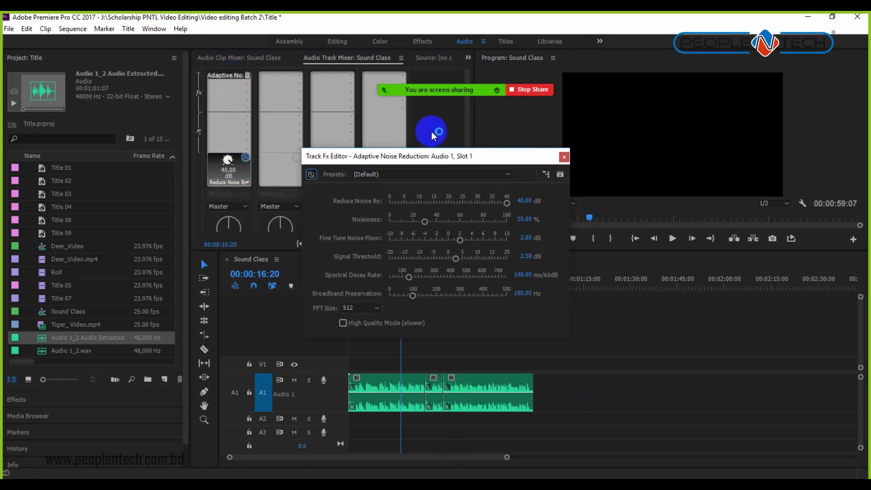
left_click(467, 167)
left_click_drag(467, 167, 435, 109)
left_click(449, 122)
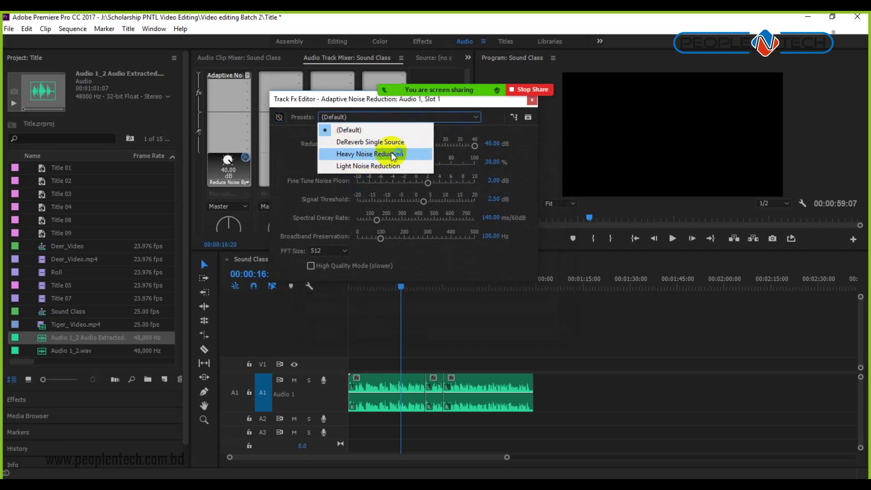
left_click(370, 153)
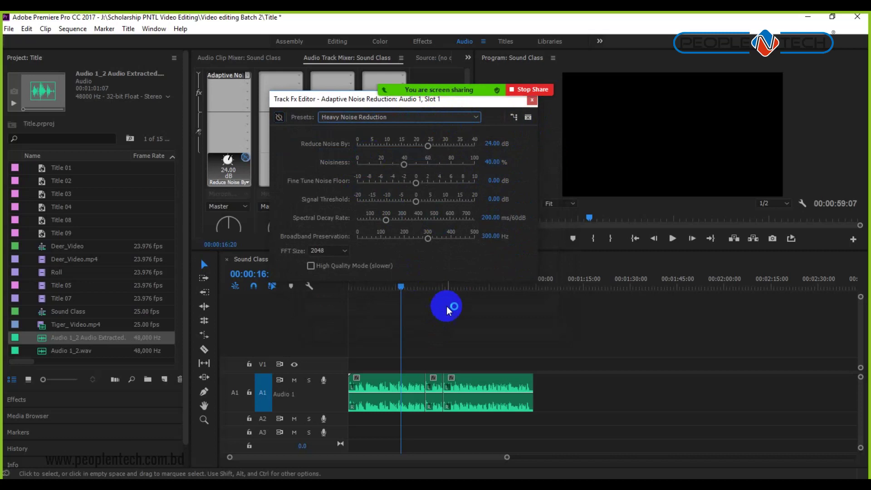
key("space")
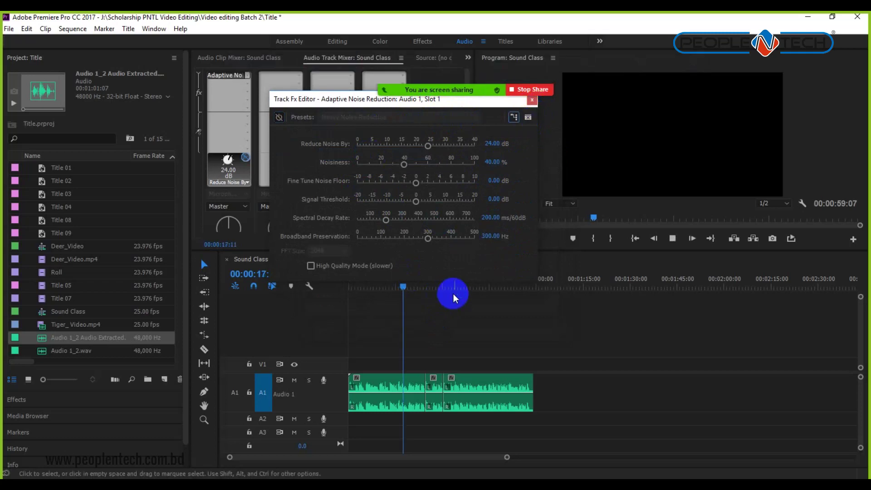
key("space")
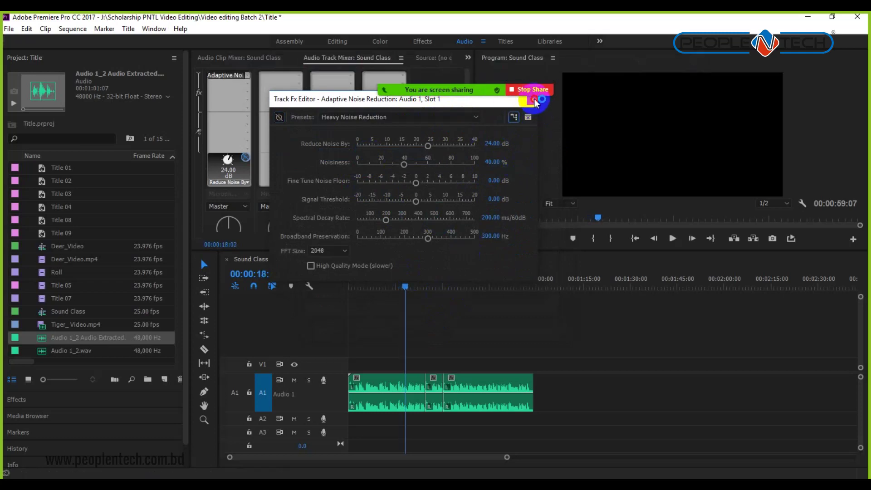
left_click(535, 103)
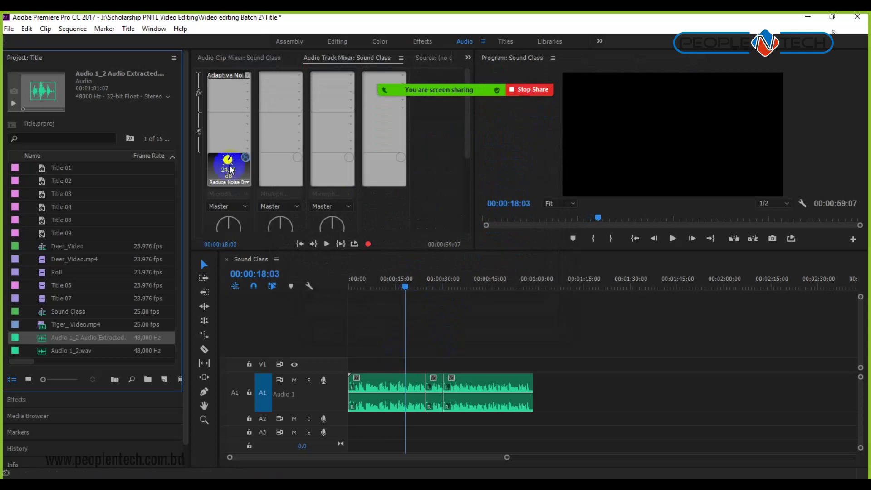
- Raise Reduce Noise By on Audio 1's Adaptive Noise Reduction to 40 dB and play the sequence from 00:00:18:03 to check it
left_click_drag(230, 160, 223, 150)
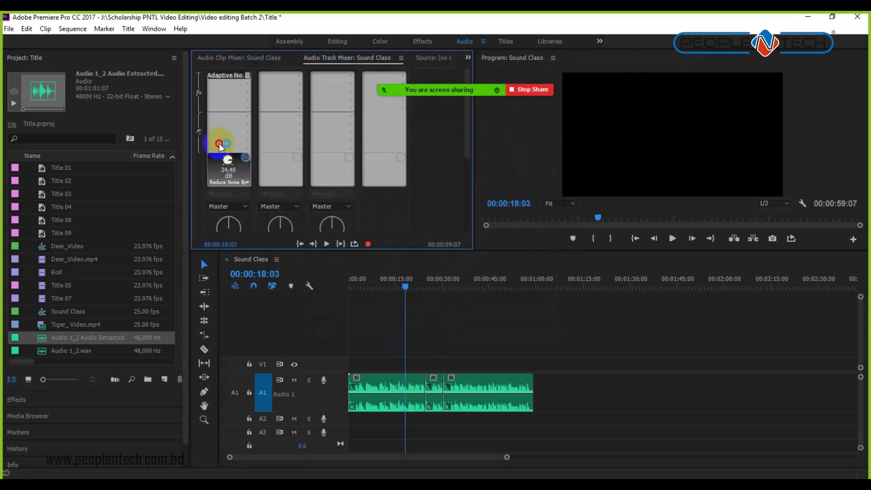
key("space")
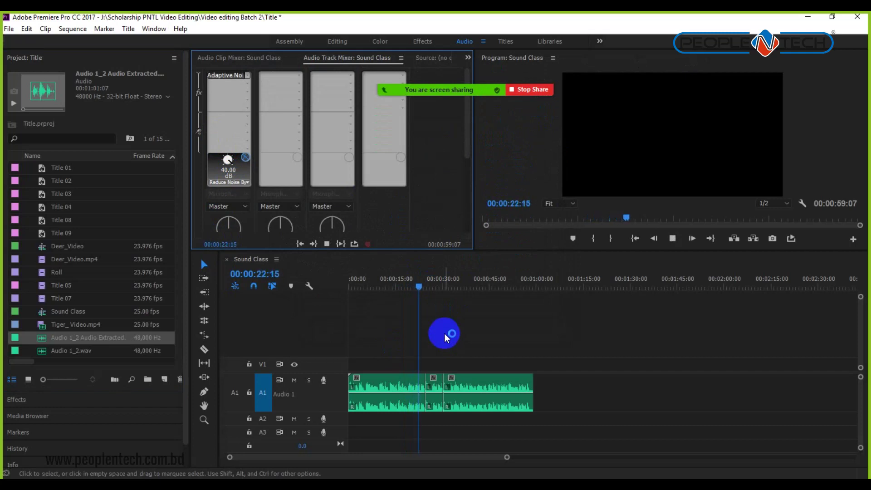
left_click(444, 333)
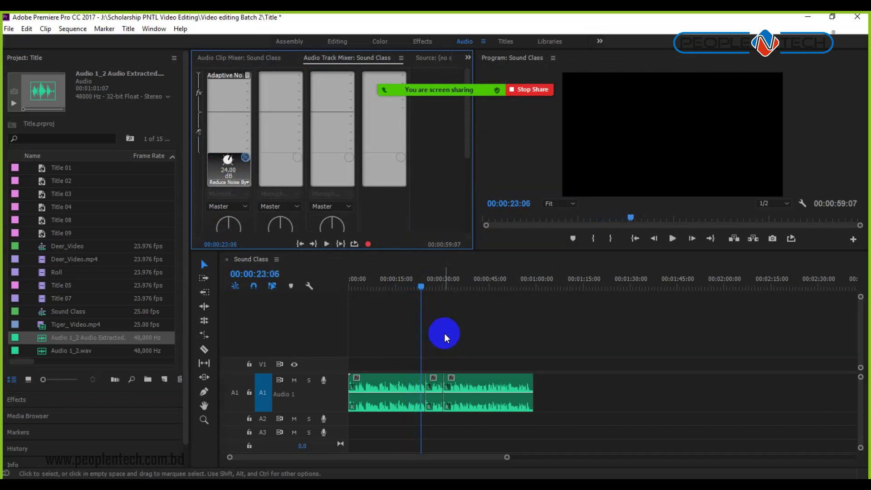
key("space")
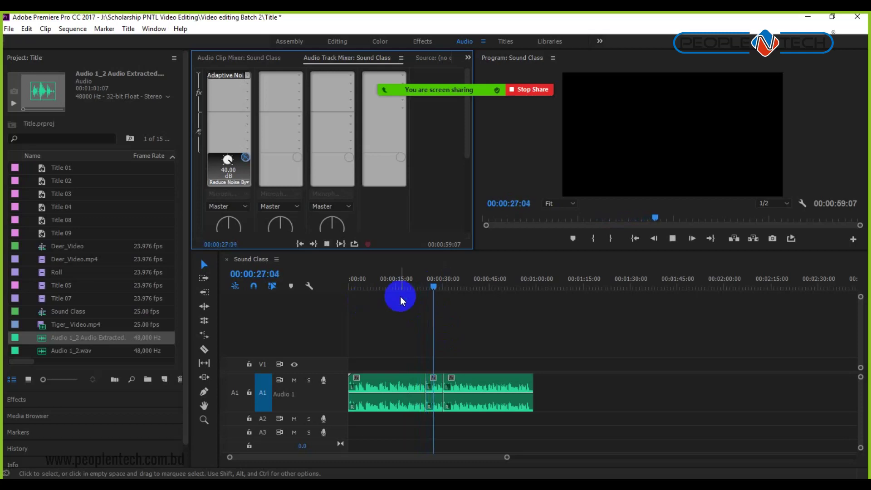
key("space")
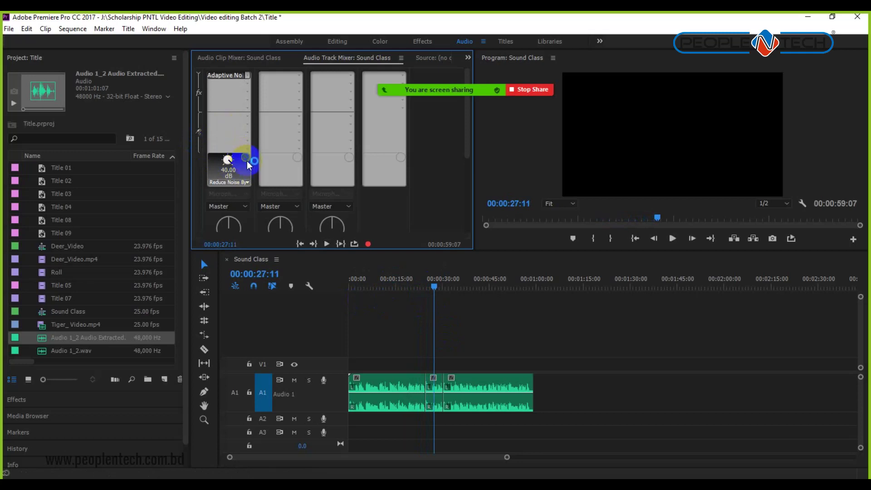
- Play the sequence from 00:00:27:11, then review the settings of Audio 1's Adaptive Noise Reduction effect and close its editor
key("space")
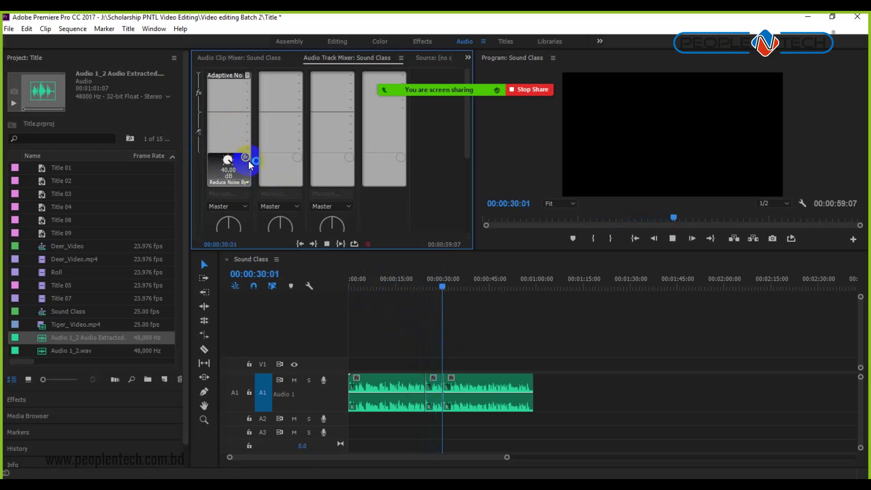
left_click(223, 75)
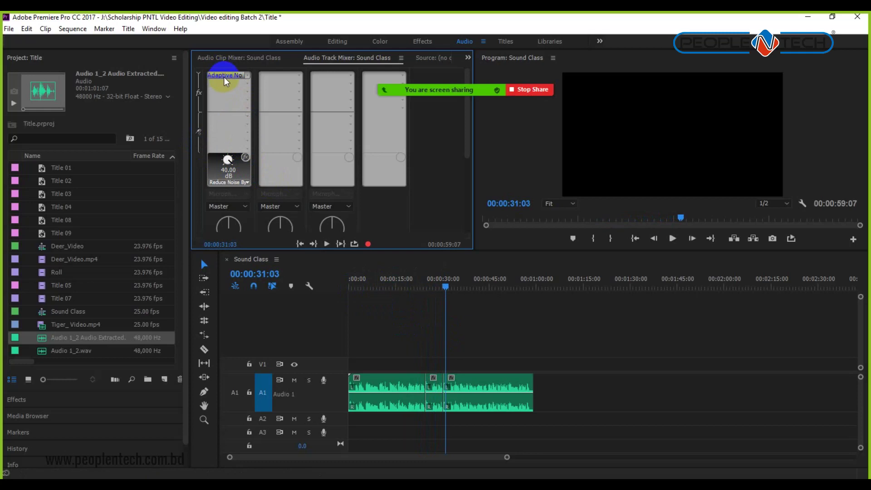
double_click(224, 74)
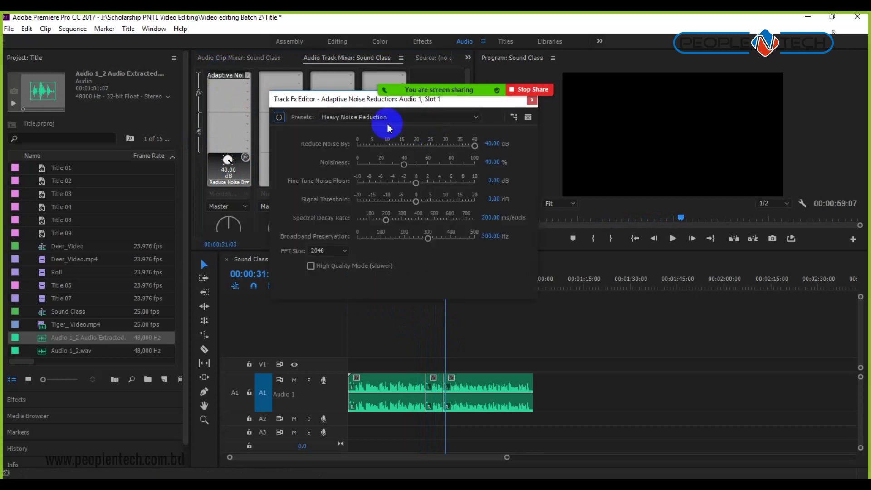
left_click(534, 100)
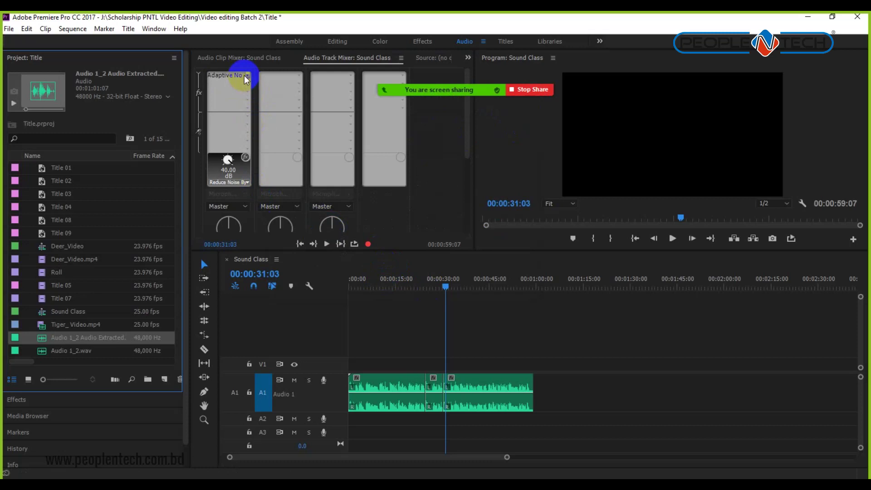
- Add DeHummer to Audio 1's second effect slot and raise its harmonic base frequency to about 19041 Hz during playback
left_click(236, 163)
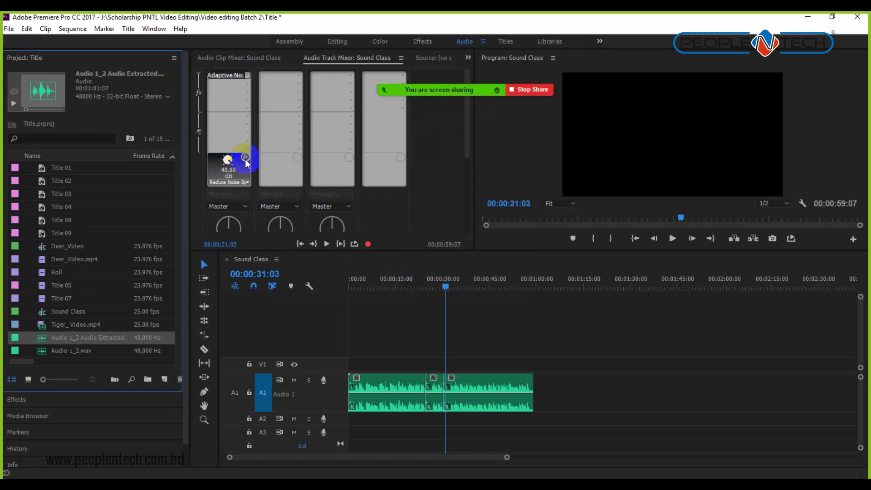
left_click(249, 82)
mouse_move(280, 158)
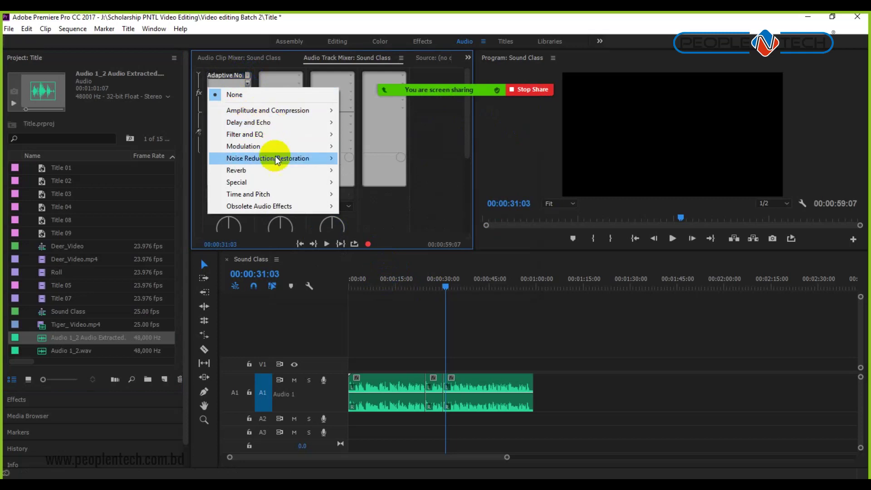
left_click(385, 183)
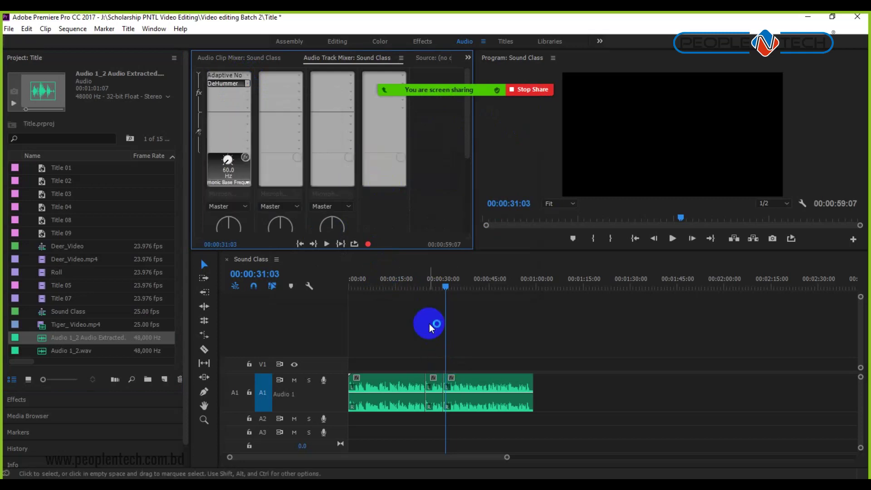
key("space")
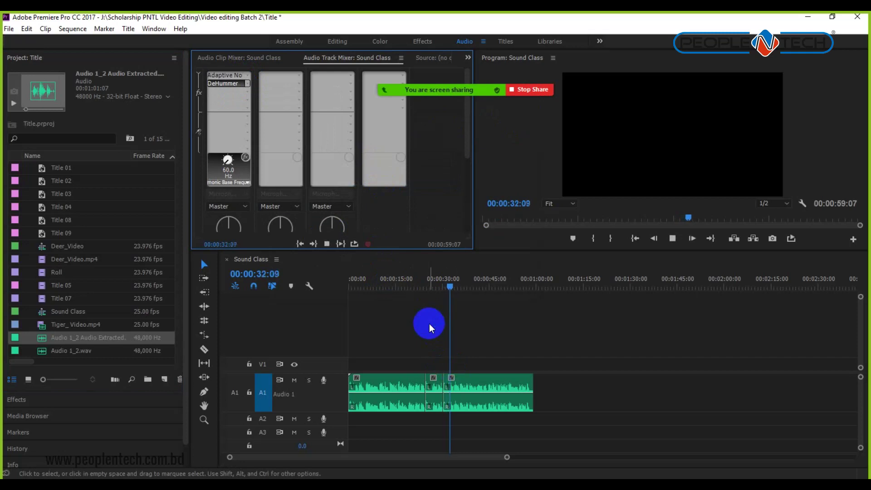
left_click_drag(227, 171, 225, 162)
left_click(231, 77)
left_click(230, 84)
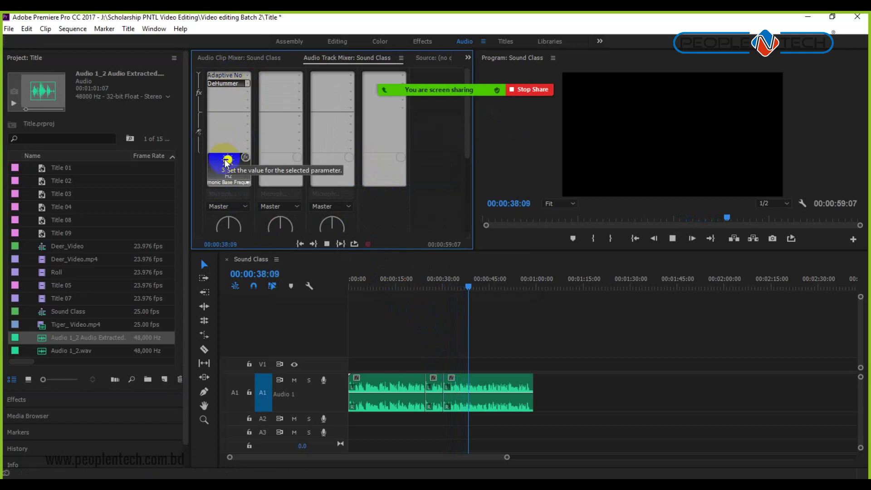
left_click_drag(228, 156, 265, 138)
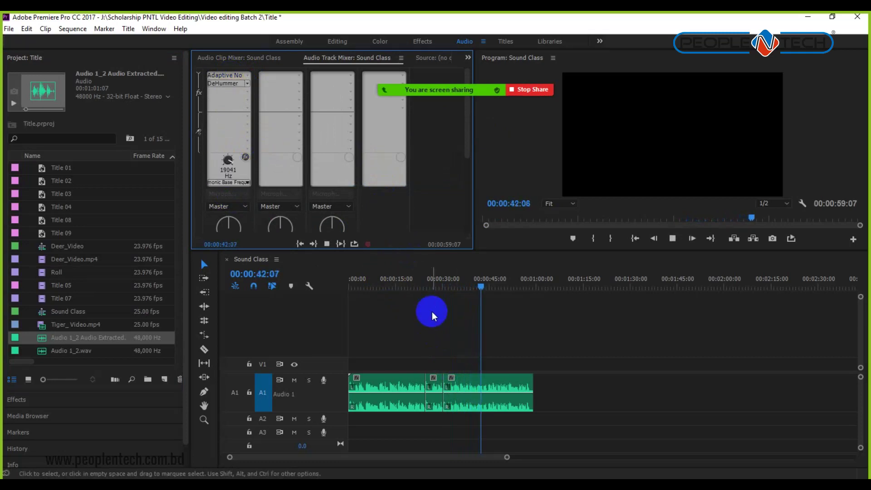
- Replay the sequence from its beginning to hear the DeHummer effect, and stop playback around 00:00:25:21
left_click(486, 285)
left_click_drag(487, 285, 339, 288)
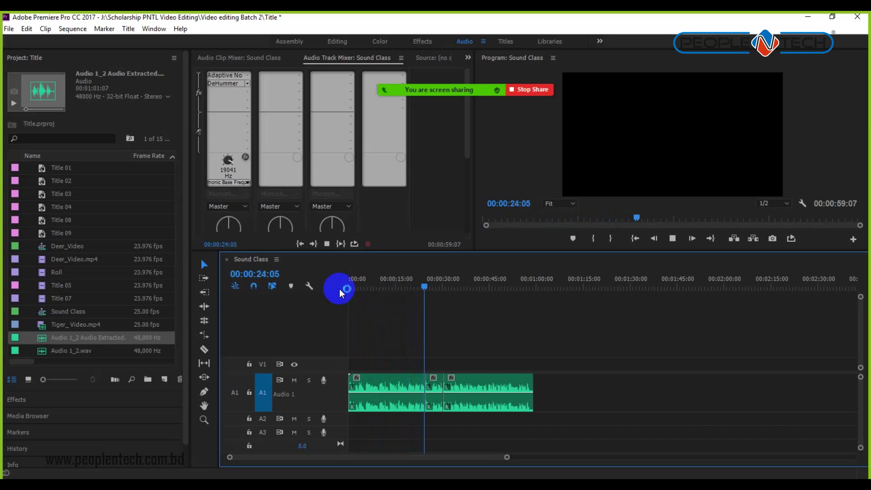
key("space")
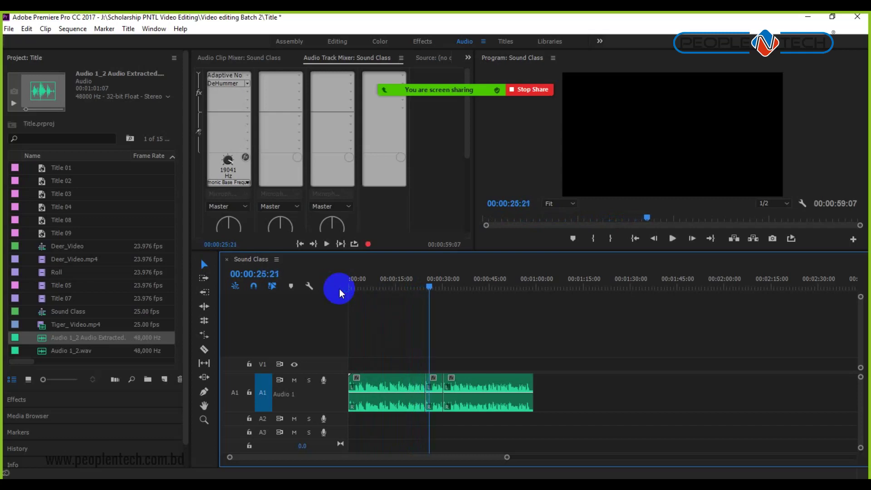
- Try a Delay effect in Audio 1's third effect slot, increasing its delay time while playing the sequence from 00:00:25:21
left_click(204, 122)
left_click(246, 92)
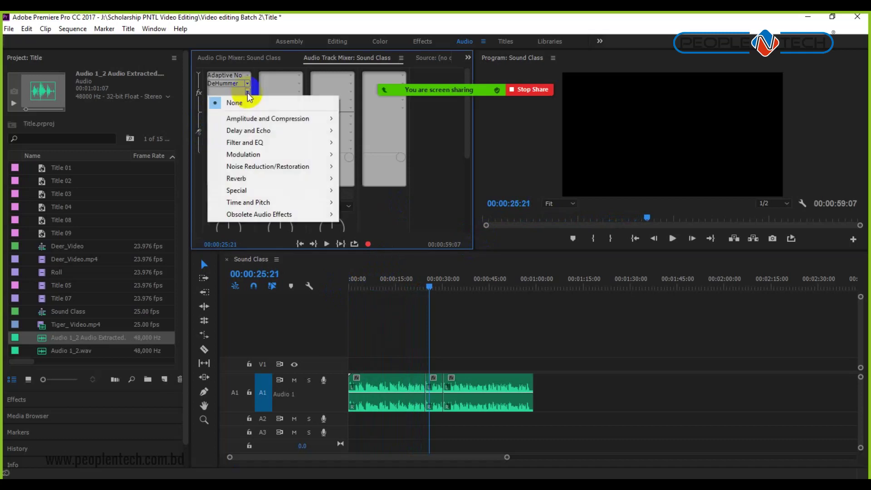
mouse_move(249, 131)
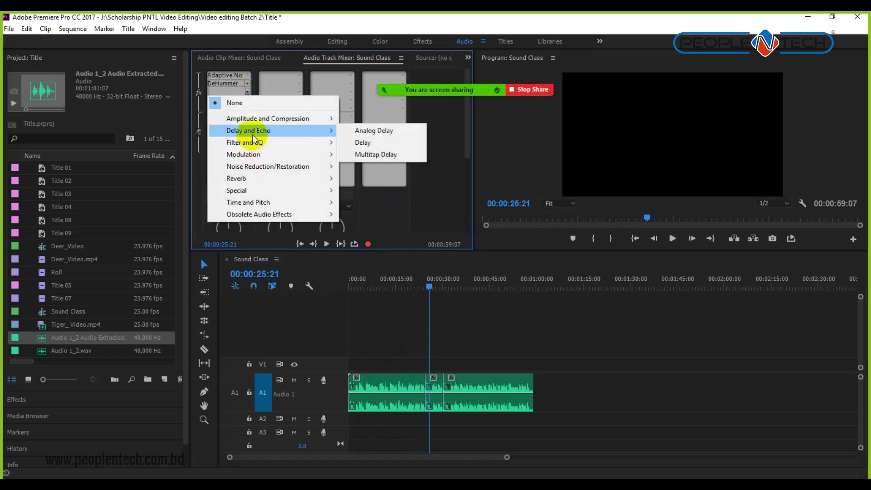
left_click(371, 144)
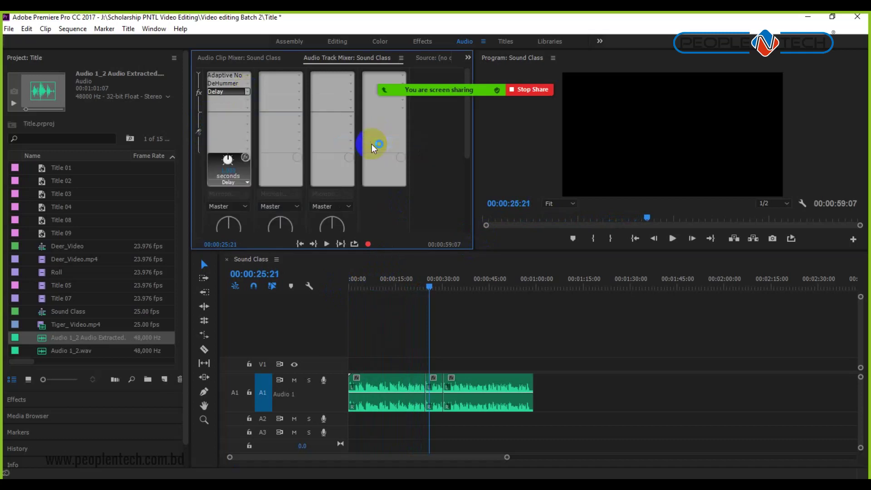
left_click(228, 160)
left_click_drag(230, 161, 242, 161)
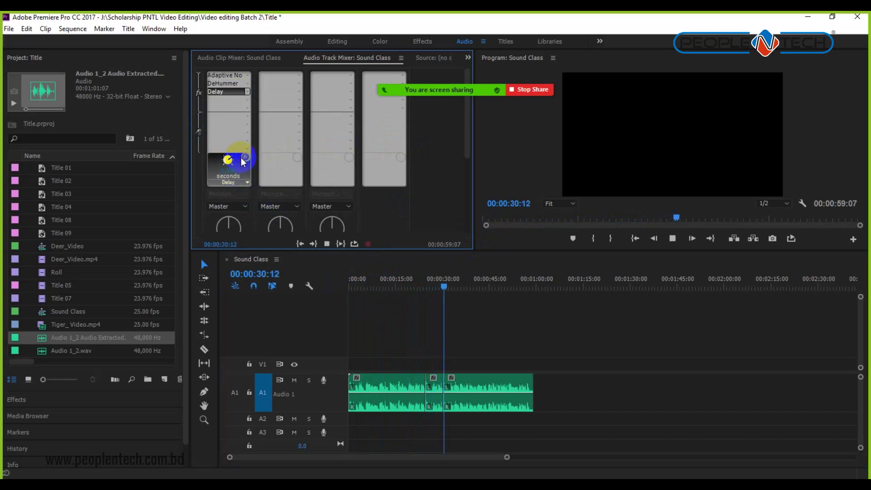
key("space")
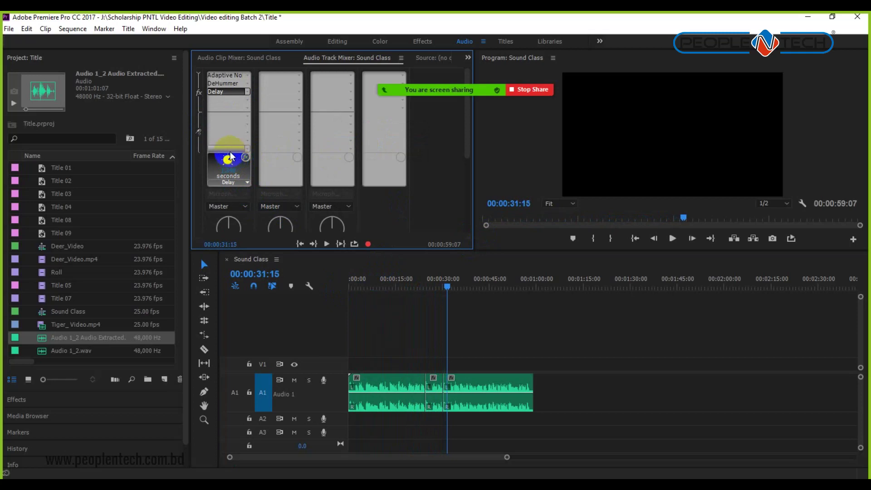
- Replace the Delay in Audio 1's third effect slot with the Bass effect and play the sequence from about 00:00:15
left_click(247, 92)
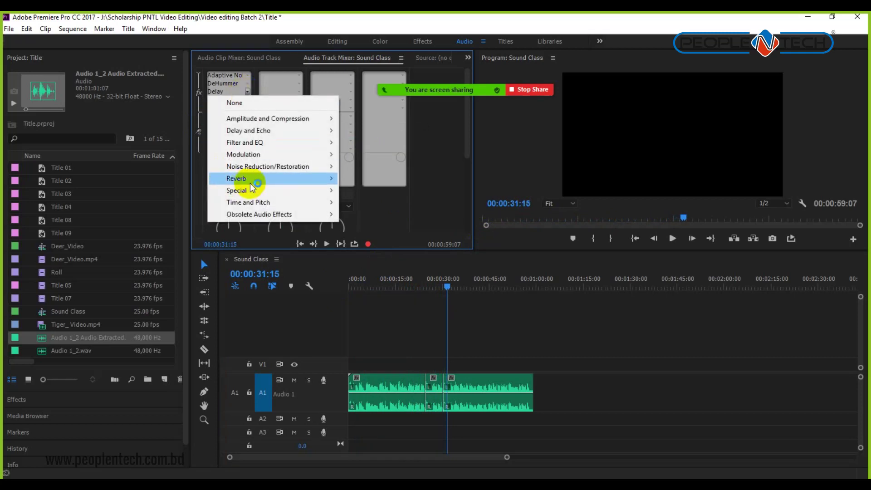
mouse_move(251, 183)
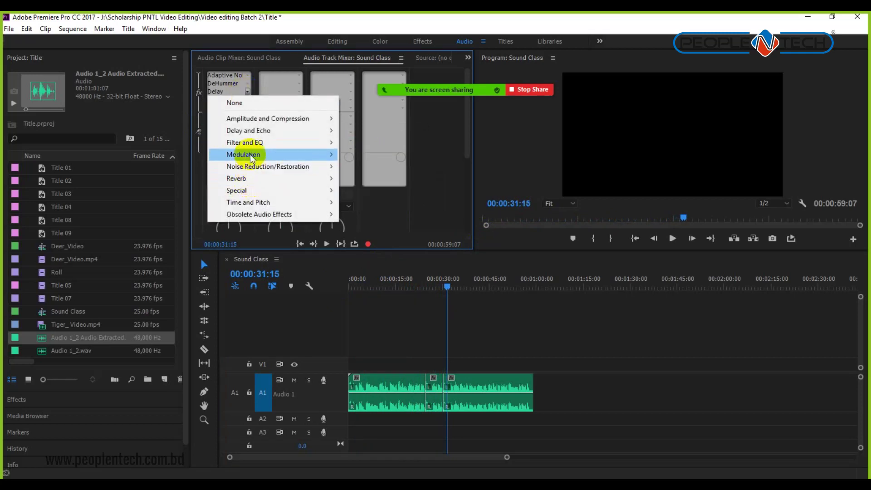
mouse_move(250, 153)
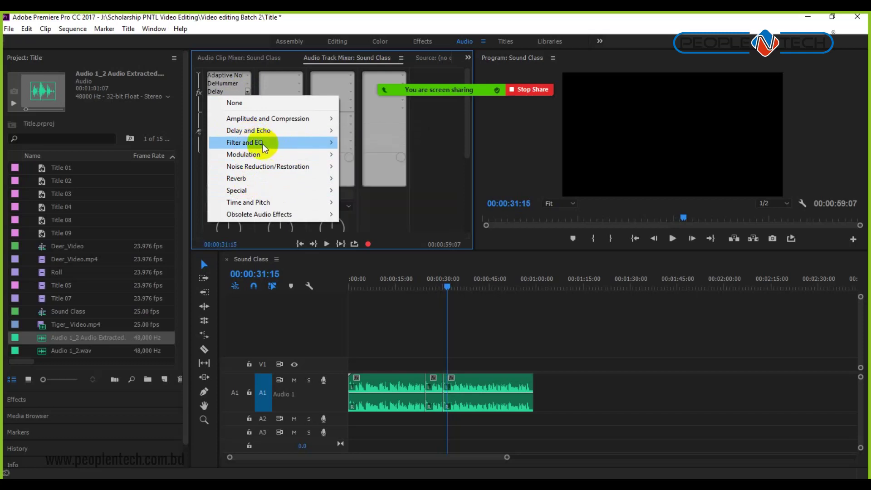
left_click(370, 156)
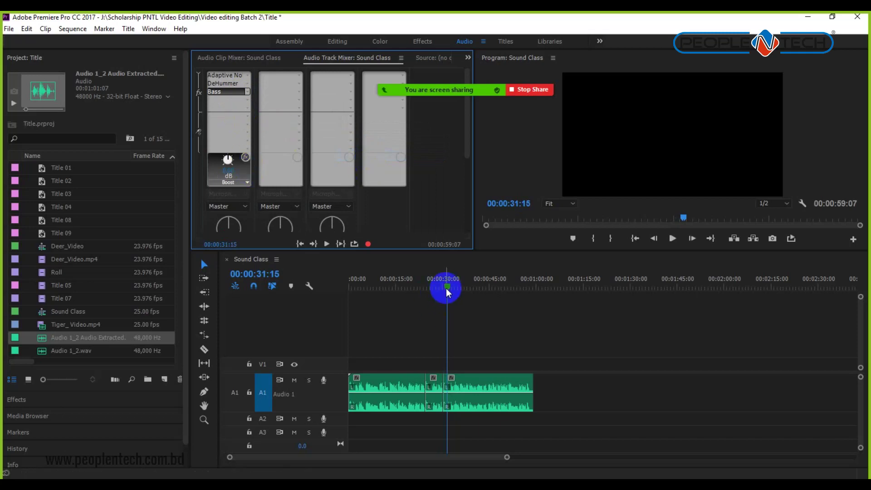
left_click_drag(446, 287, 397, 287)
key("space")
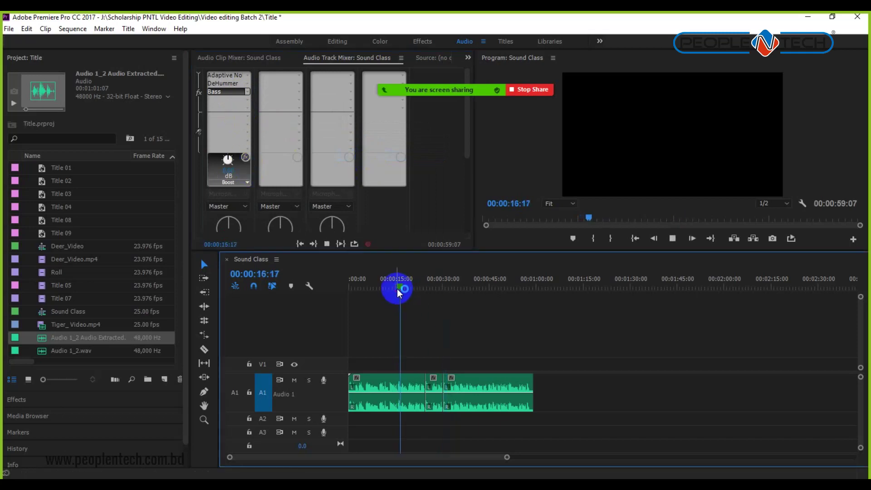
- Adjust the Boost of Audio 1's Bass effect to 3.00 dB while the sequence plays
left_click(239, 159)
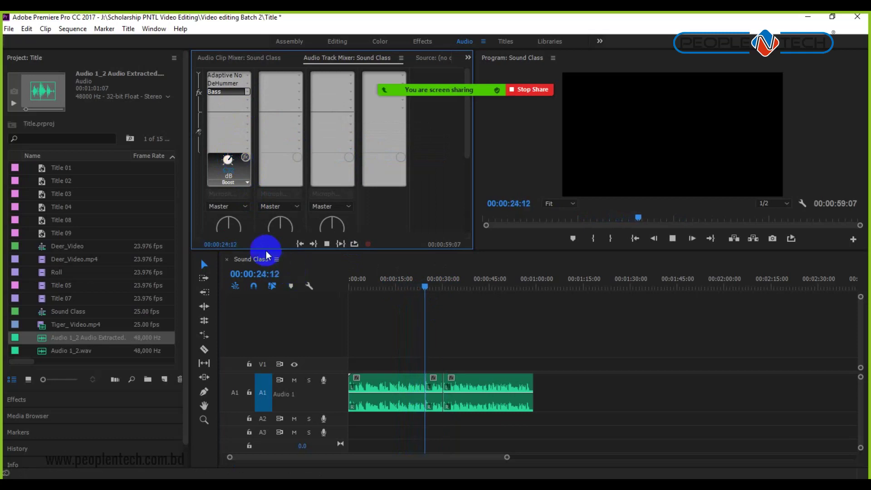
left_click(229, 170)
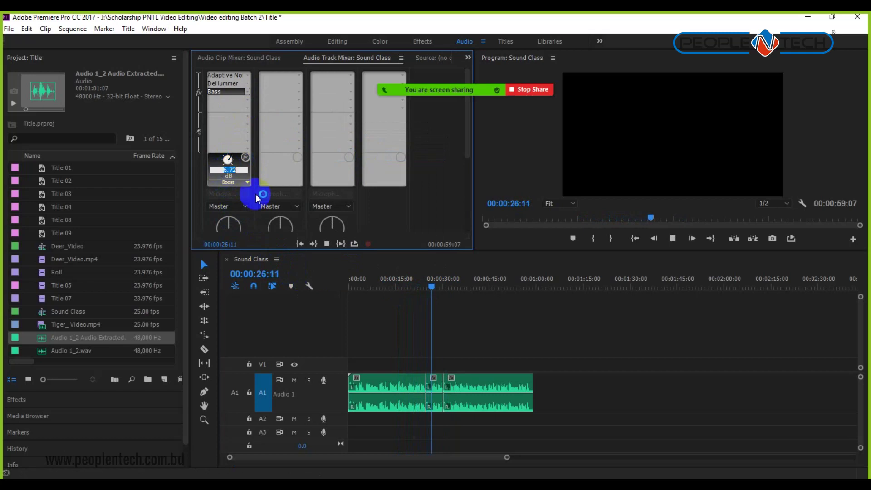
key("Return")
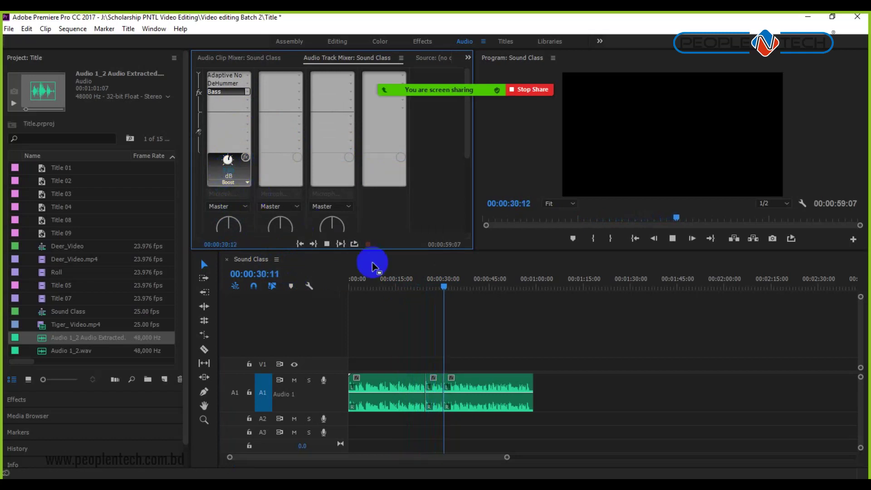
left_click(229, 170)
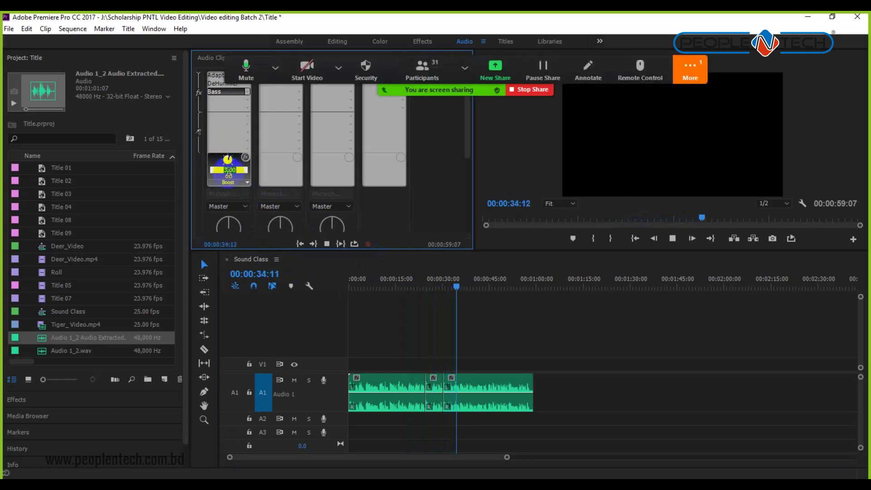
- Open the meeting chat, read the new question about computer configuration, and close the chat window
left_click(694, 67)
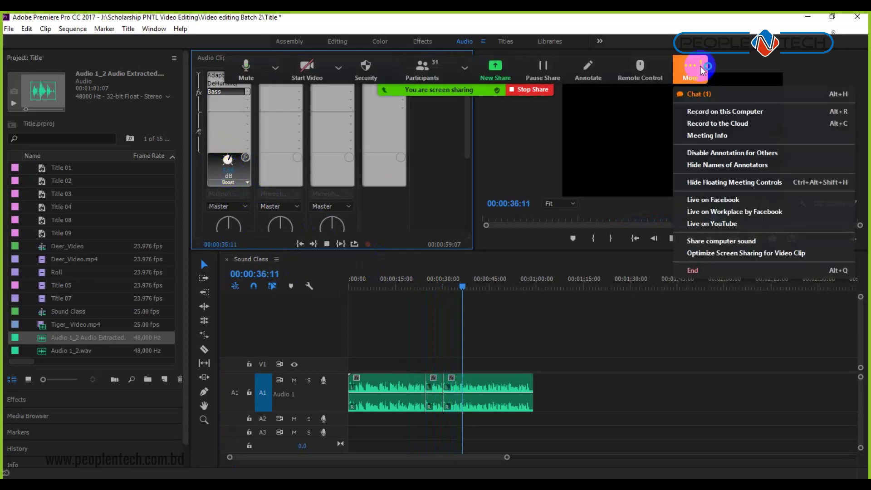
left_click(714, 95)
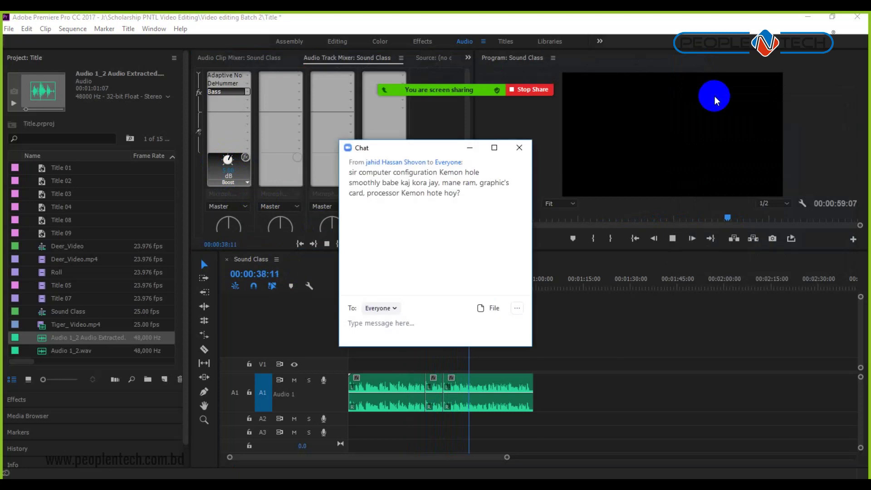
left_click_drag(359, 165, 433, 200)
double_click(450, 192)
left_click(519, 148)
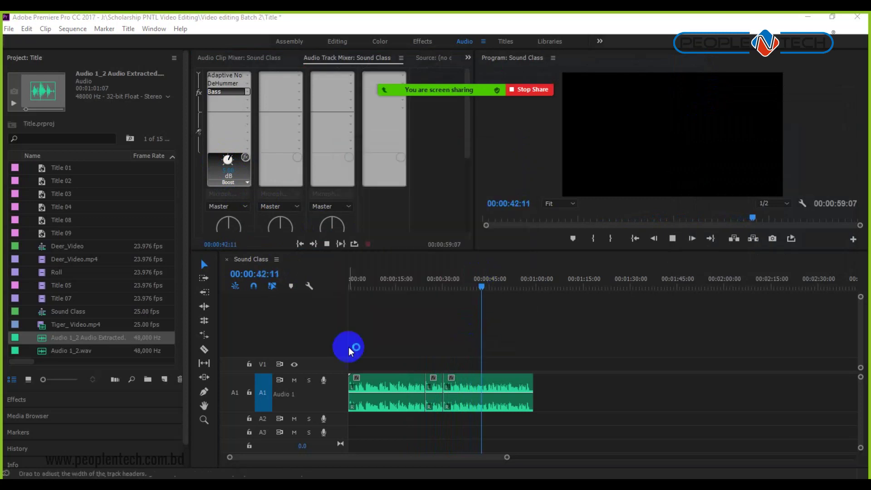
- Stop playback near the end of the sequence and return the playhead to 00:00:00:00
left_click(424, 330)
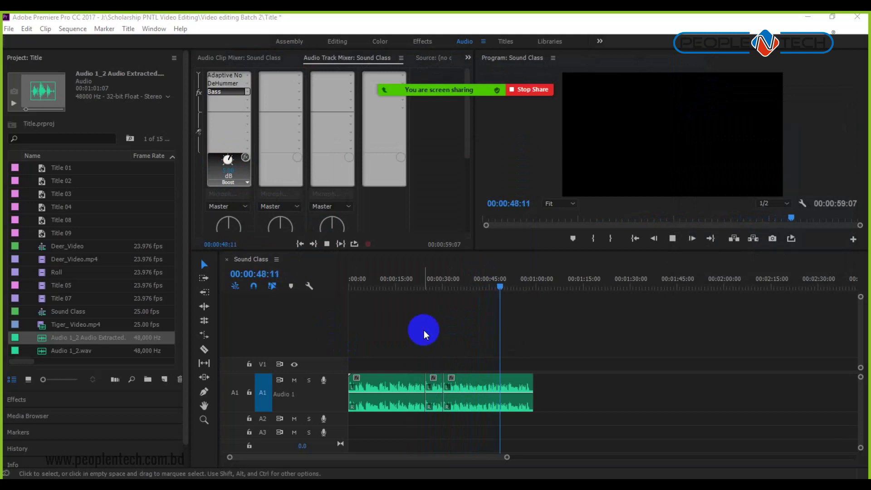
left_click(424, 330)
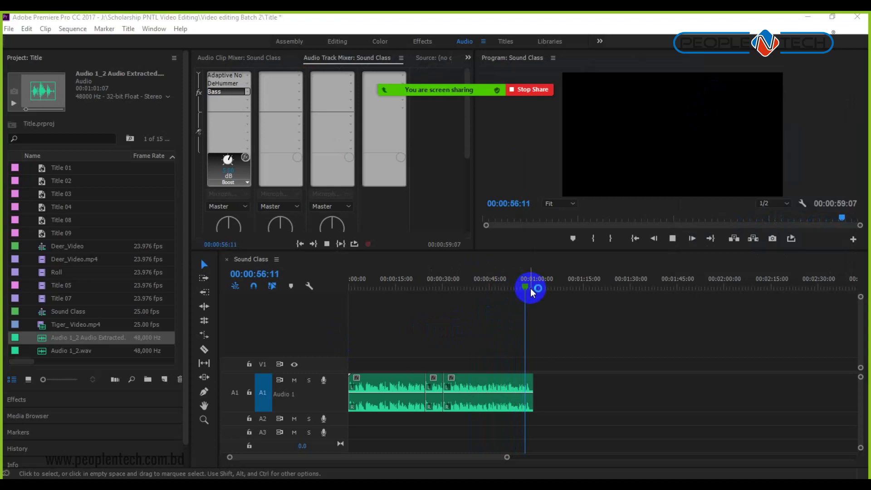
left_click(672, 239)
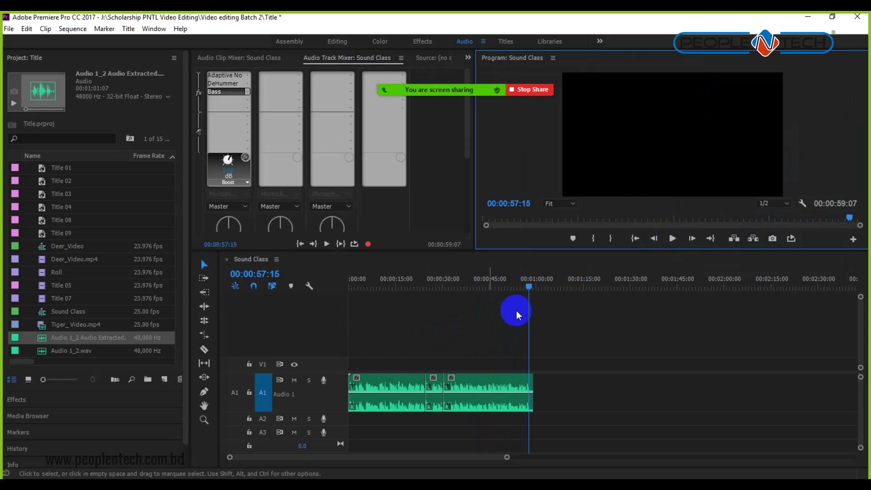
left_click_drag(529, 286, 333, 287)
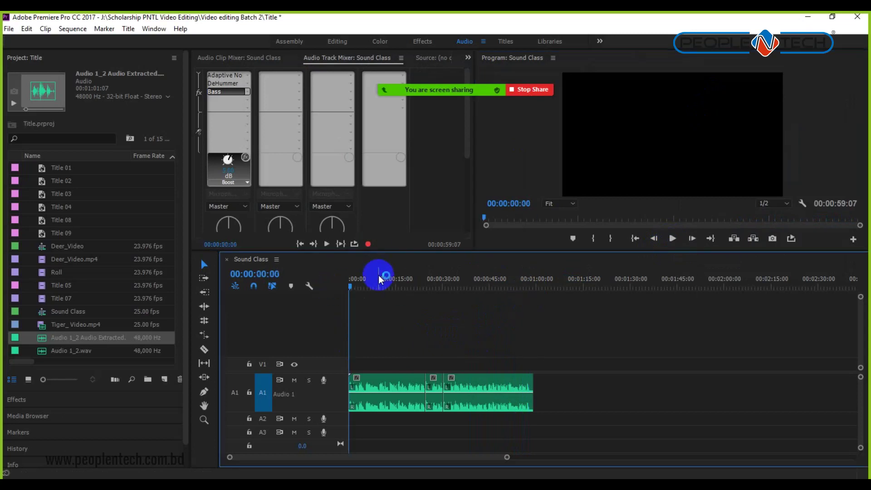
- Add the Notch effect to Audio 1's fourth effect slot and play the sequence from 00:00:00:00
left_click(247, 99)
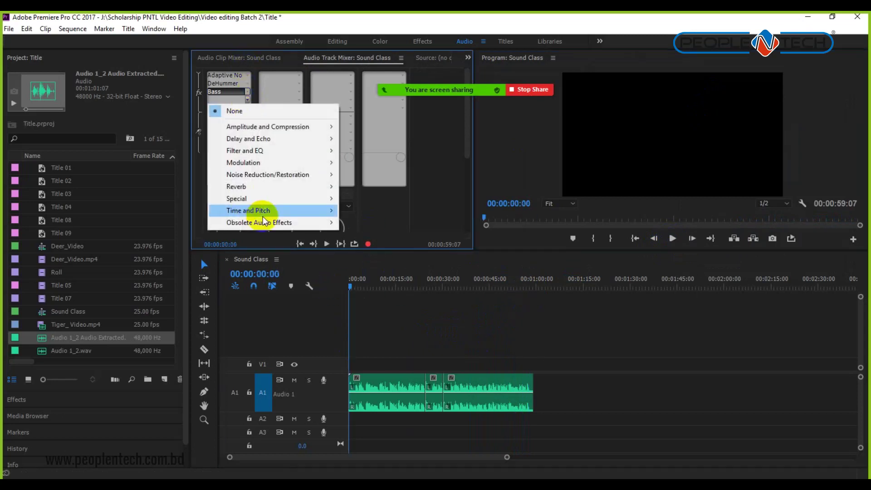
mouse_move(279, 225)
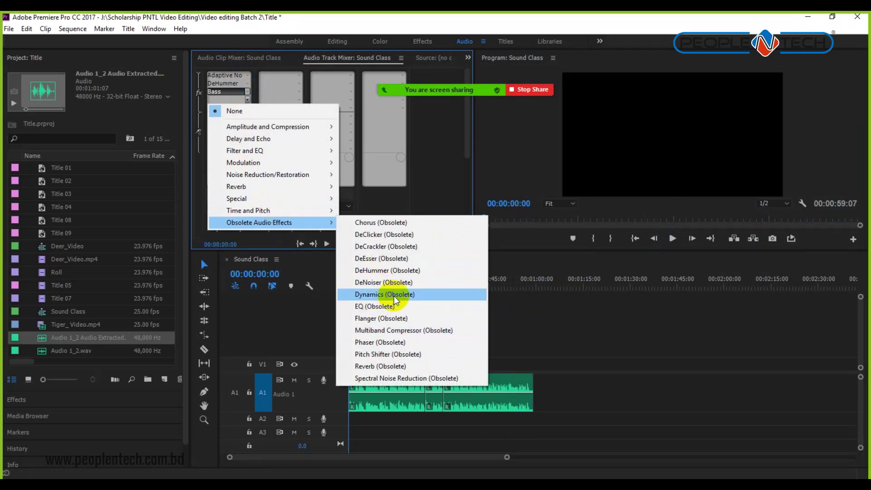
left_click(415, 296)
mouse_move(243, 200)
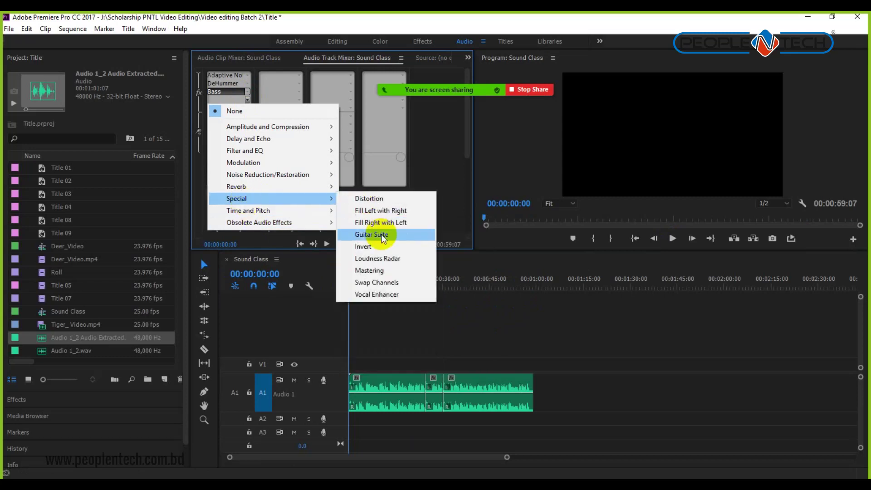
left_click(379, 200)
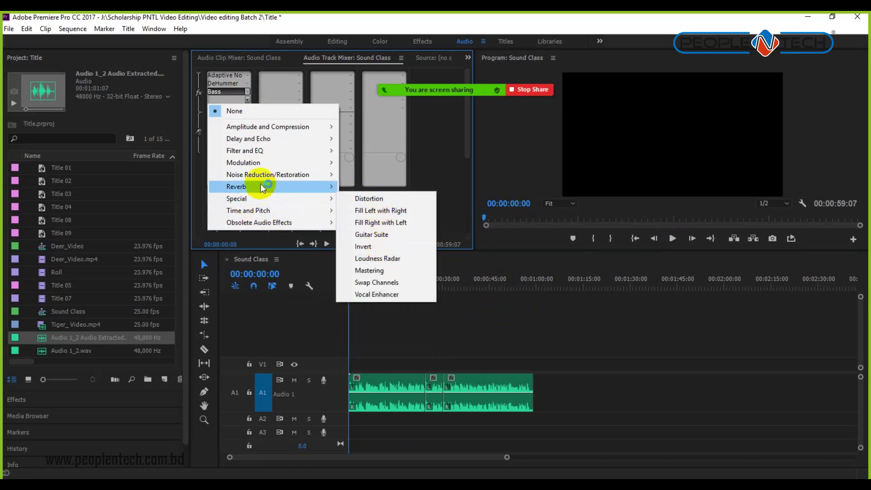
mouse_move(264, 152)
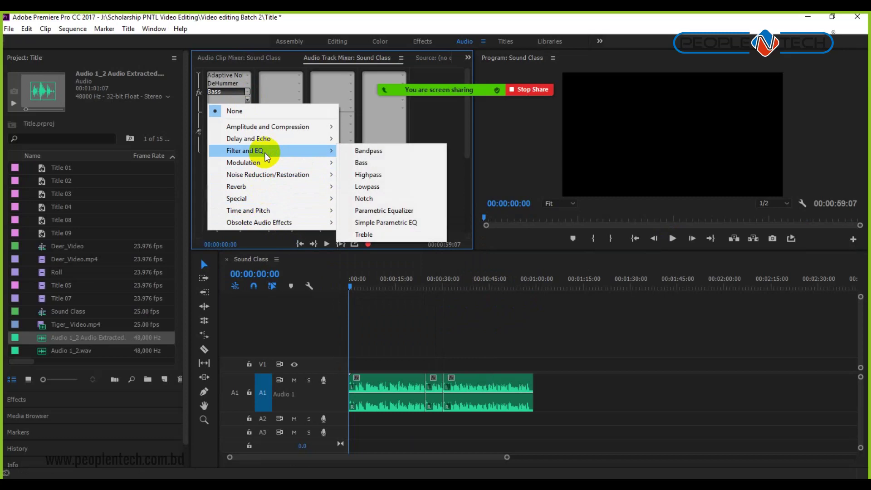
left_click(382, 200)
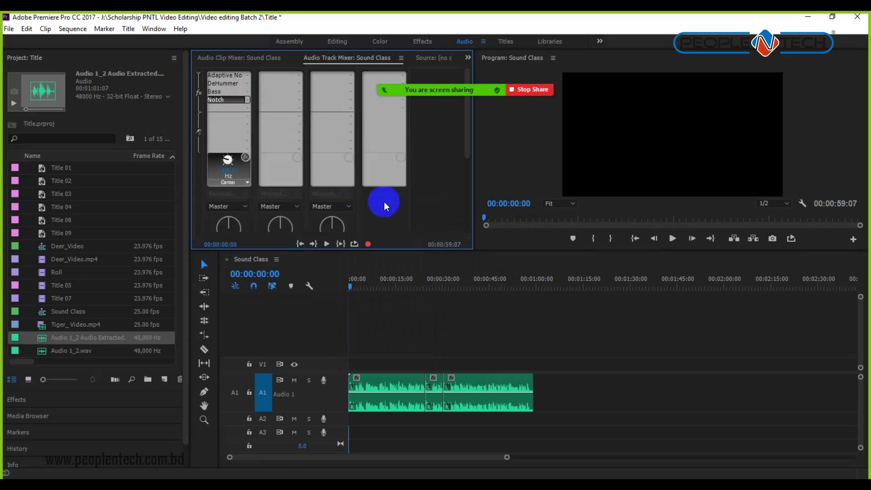
key("space")
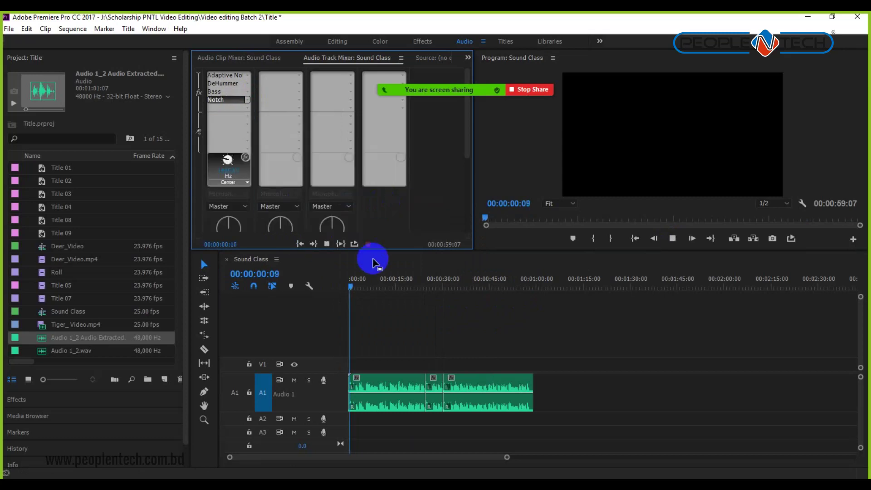
- Adjust the Center frequency of Audio 1's Notch effect while the sequence plays, and stop playback at about 00:00:14
left_click(227, 160)
left_click_drag(227, 162, 267, 178)
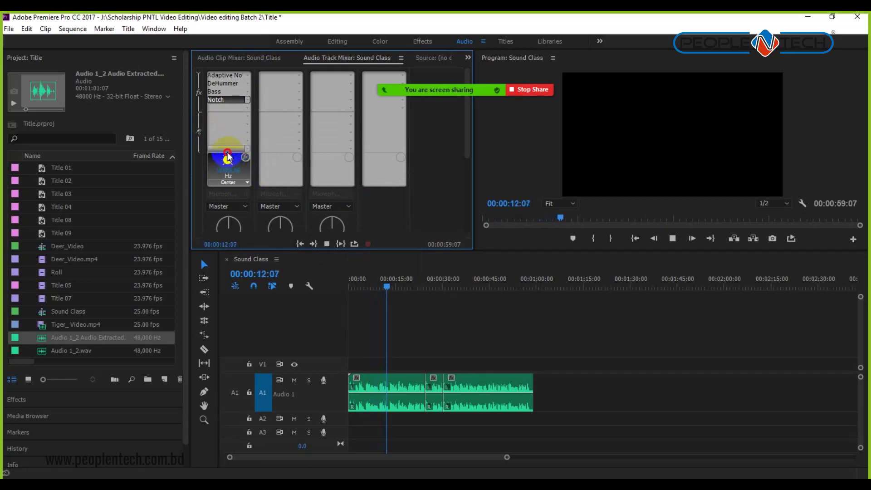
left_click(241, 163)
left_click(243, 117)
left_click(227, 99)
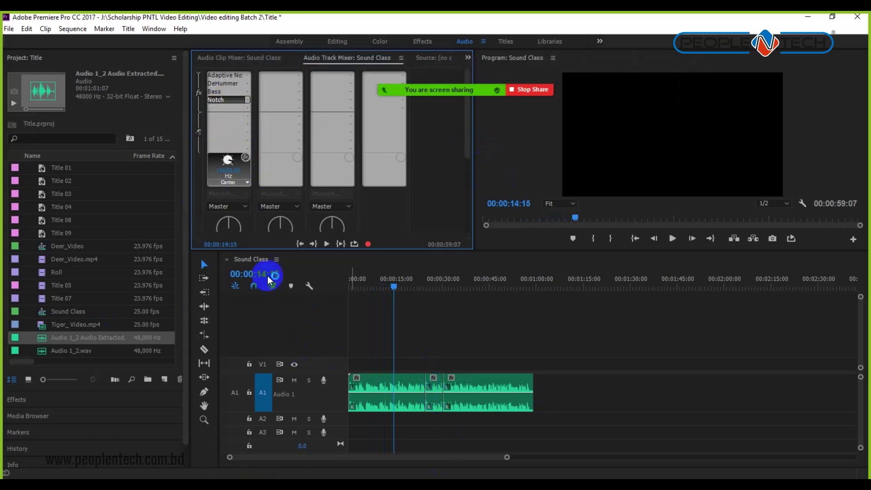
- Replace Audio 1's Notch effect with Highpass and adjust its Cutoff while the sequence plays
left_click(245, 100)
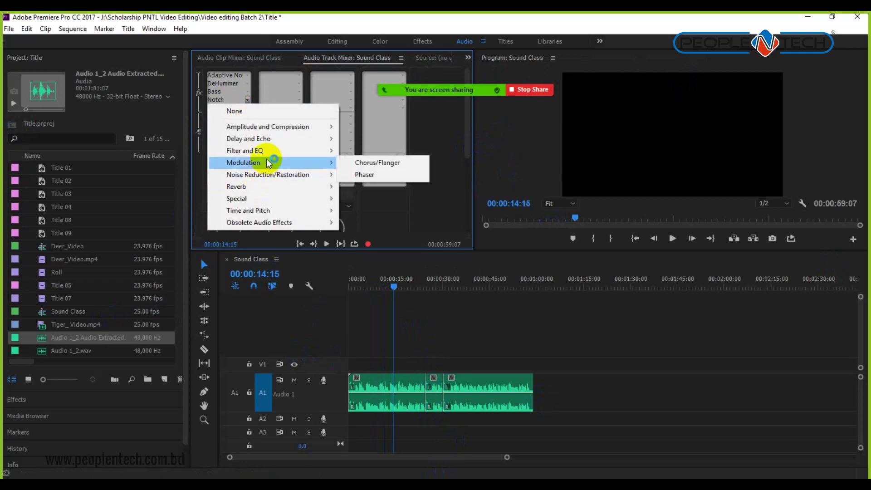
mouse_move(276, 152)
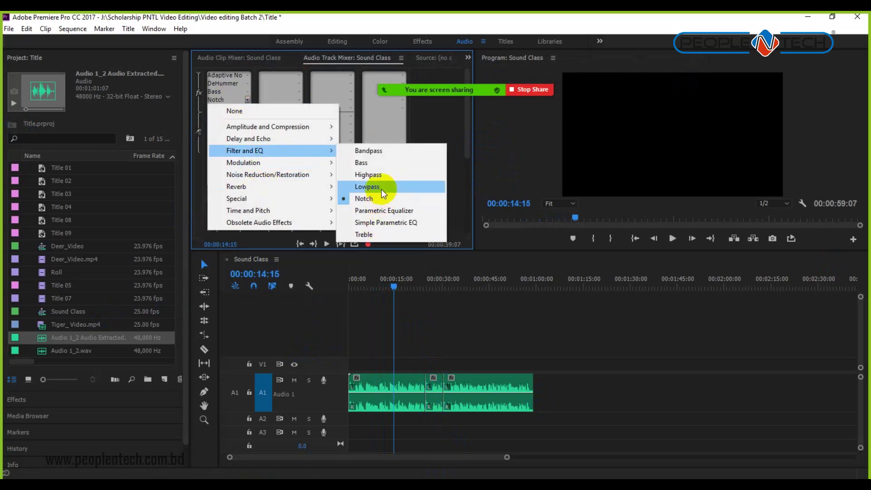
left_click(382, 174)
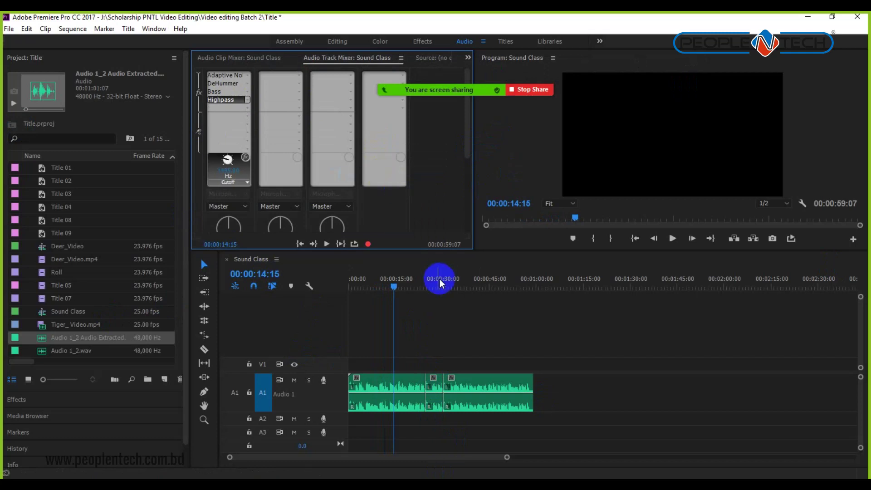
key("space")
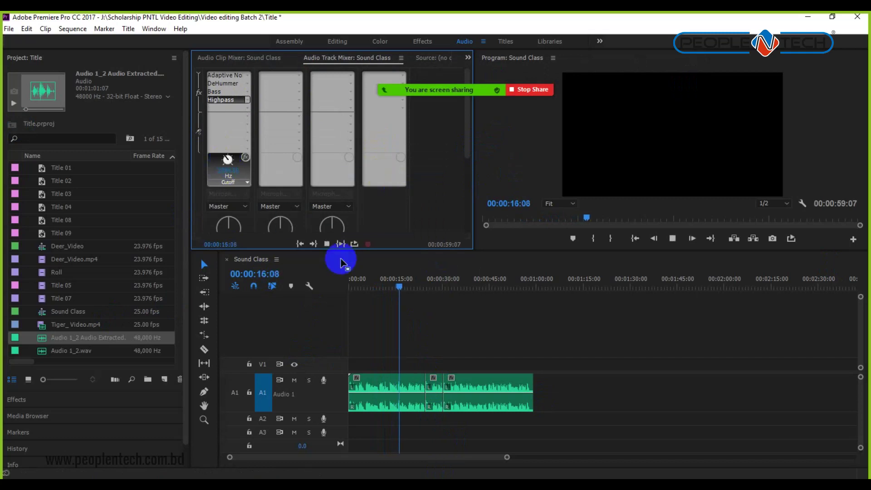
mouse_move(227, 162)
left_mouse_down()
mouse_move(225, 171)
mouse_move(260, 163)
mouse_move(220, 158)
mouse_move(213, 141)
mouse_move(163, 123)
mouse_move(185, 127)
mouse_move(222, 175)
left_mouse_up()
key("space")
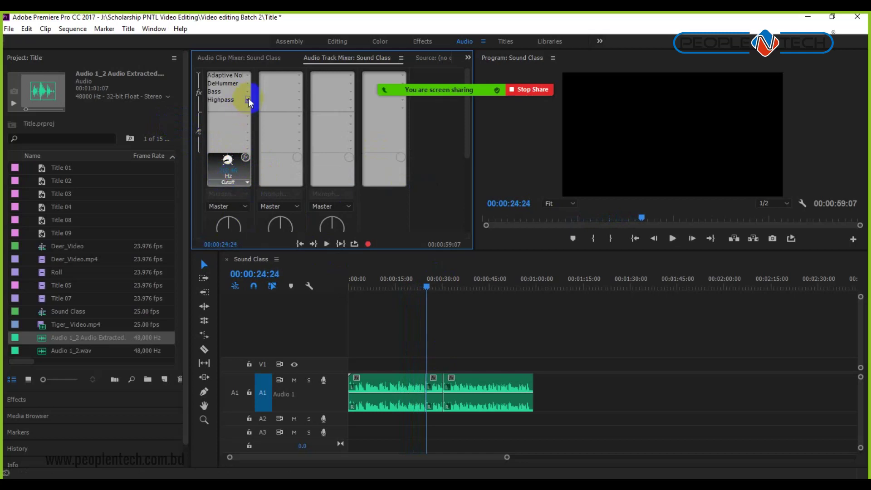
- Remove the Highpass effect from Audio 1's fourth slot and play a few seconds of the sequence without it
left_click(248, 100)
left_click(242, 107)
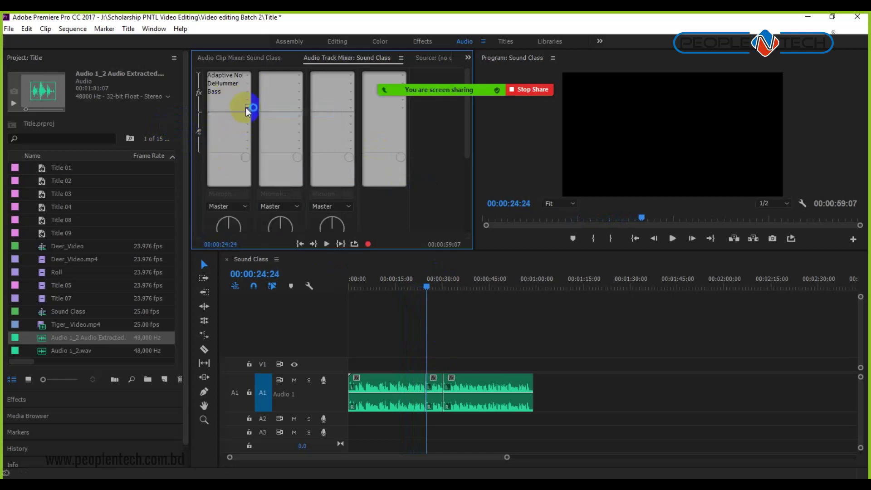
key("space")
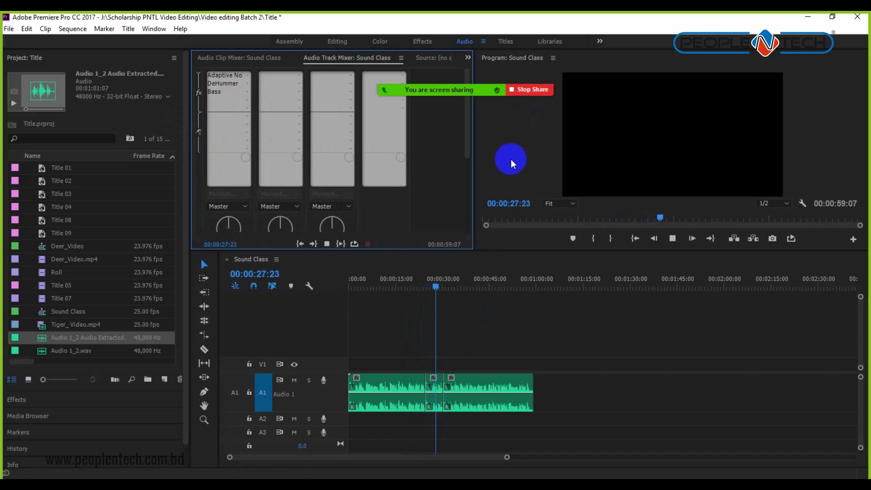
key("space")
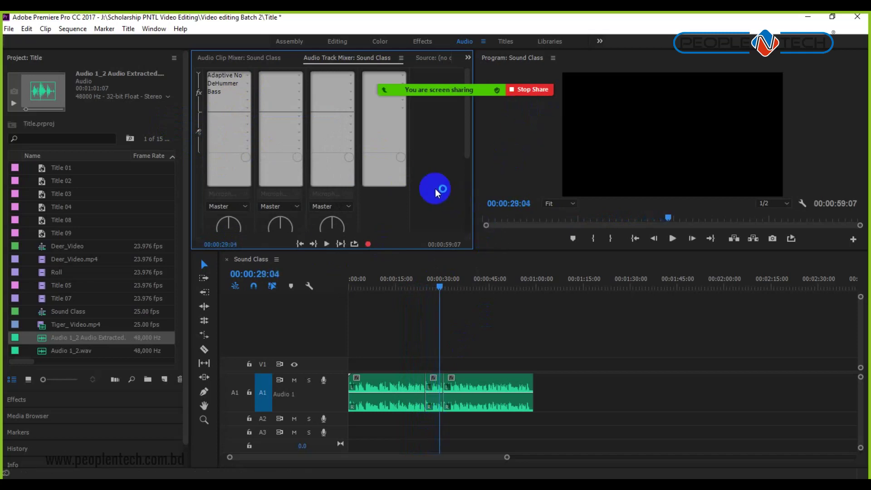
- Remove the Adaptive Noise Reduction, DeHummer and Bass effects from Audio 1, emptying its effect slots
left_click(248, 75)
left_click(248, 90)
left_click(247, 83)
left_click(249, 90)
left_click(248, 90)
left_click(248, 103)
left_click(230, 76)
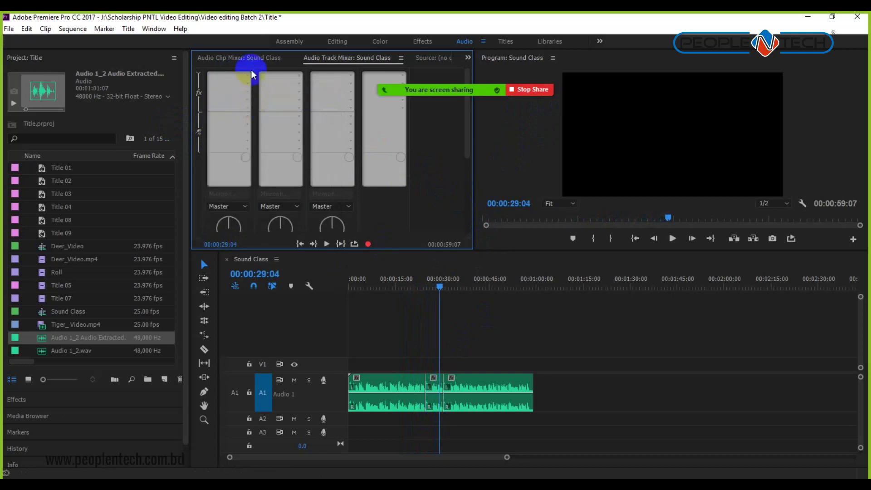
- Collapse the track mixer's effects and sends area and enlarge the mixer to show the complete track faders and names
left_click(295, 72)
left_click(198, 72)
left_click(198, 73)
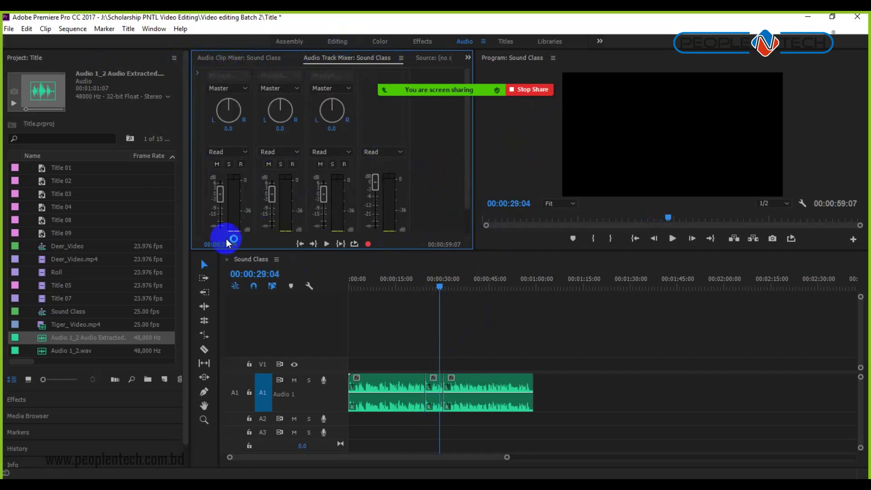
left_click_drag(476, 252, 492, 301)
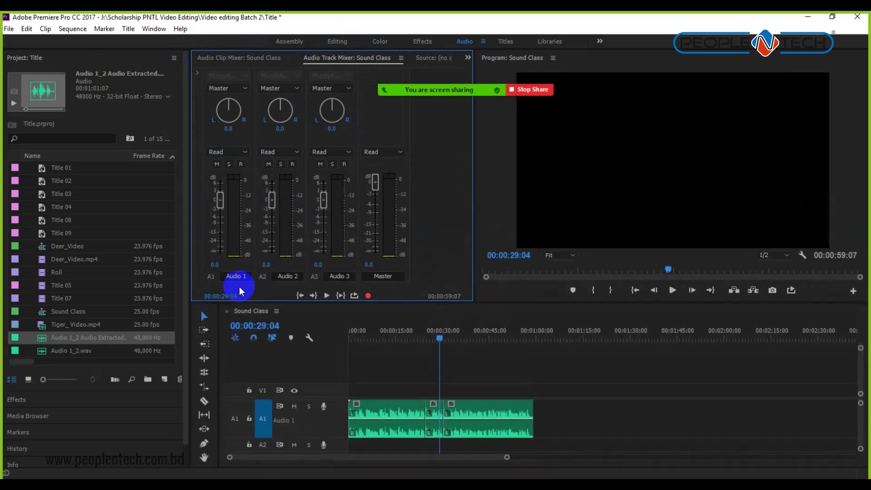
- Show the effect slots again, add Adaptive Noise Reduction to Audio 1's first slot, and shrink the mixer while the sequence plays
left_click(199, 74)
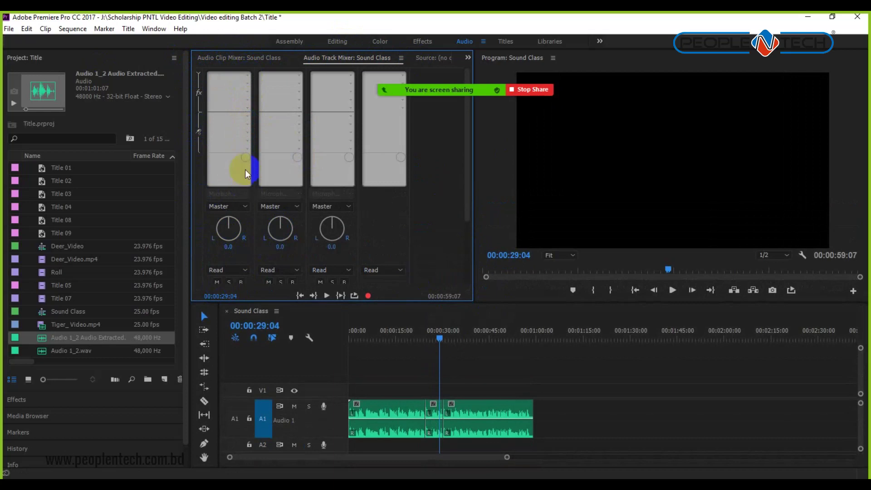
left_click(243, 76)
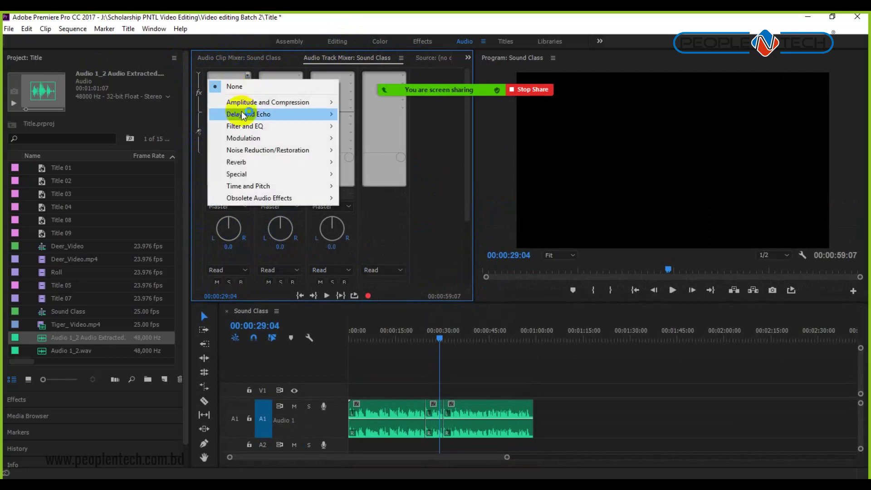
mouse_move(252, 151)
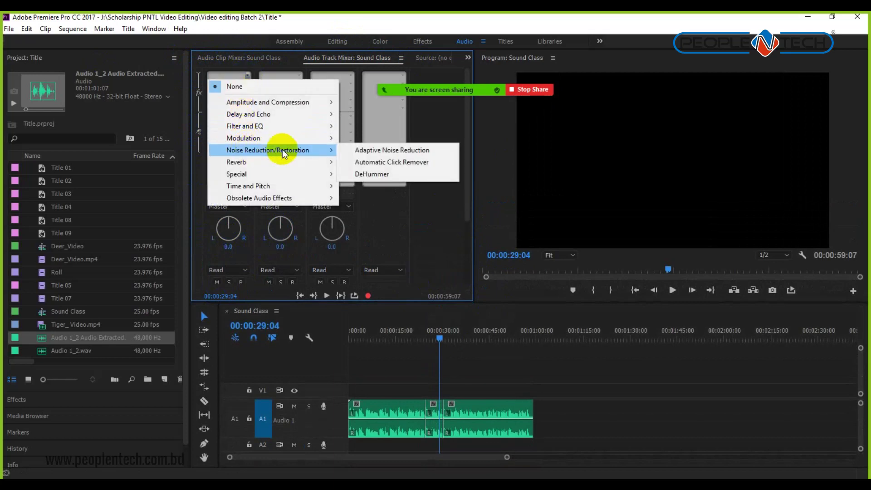
left_click(410, 155)
key("space")
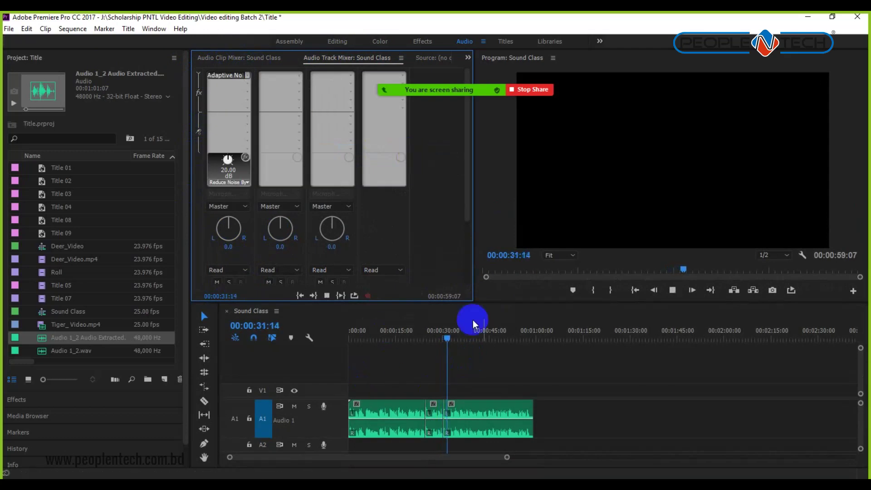
left_click_drag(521, 302, 521, 258)
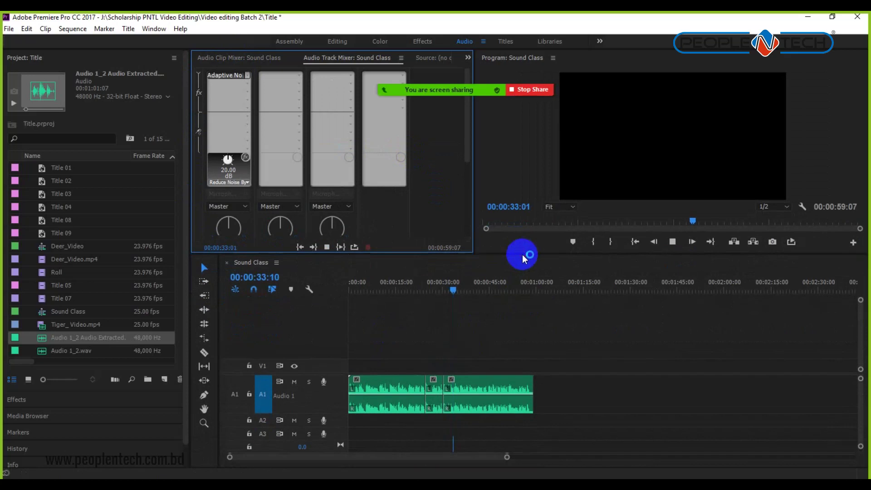
- Remove Adaptive Noise Reduction from Audio 1 during playback to compare the sound, and stop at about 00:00:38
left_click(245, 75)
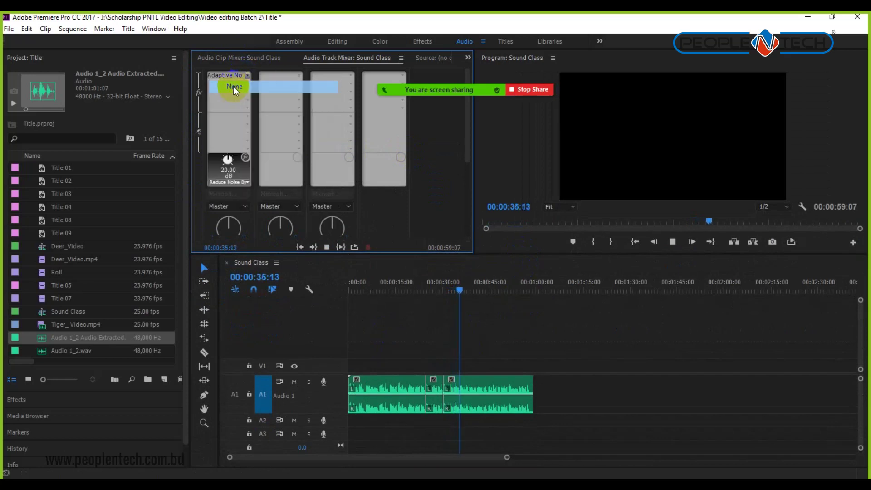
left_click(233, 86)
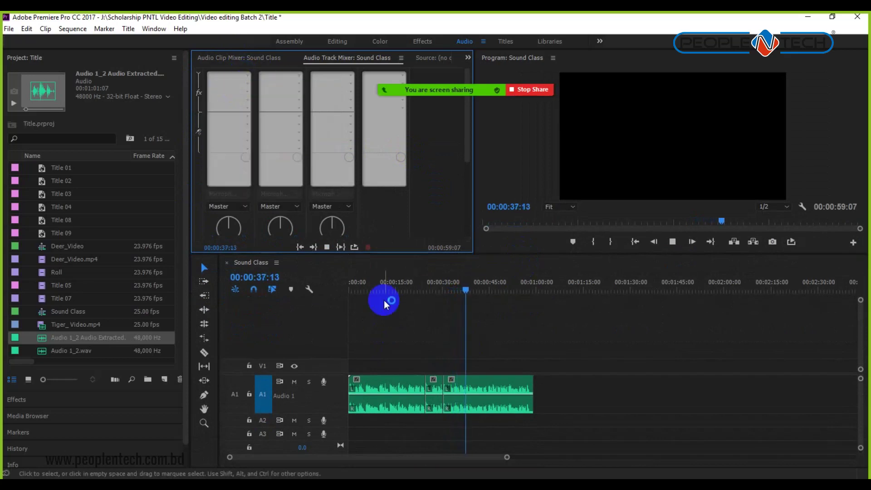
key("space")
- Apply Adaptive Noise Reduction to Audio 1's first slot with Reduce Noise By at 40.00 dB and preview it from about 00:00:11
left_click(246, 74)
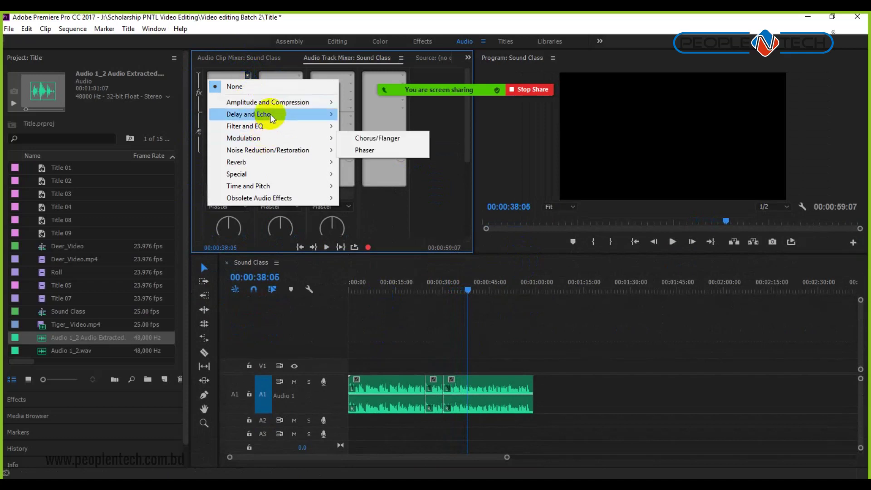
mouse_move(272, 150)
left_click(369, 151)
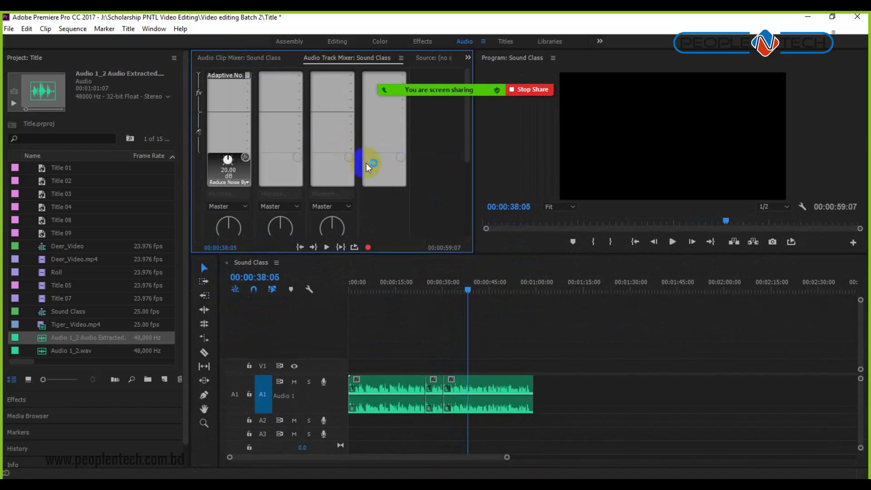
left_click_drag(240, 163, 256, 173)
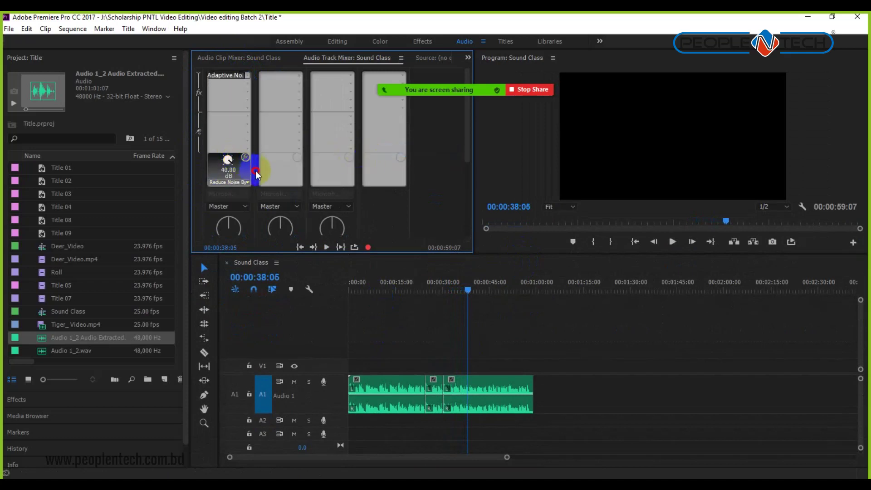
left_click(383, 286)
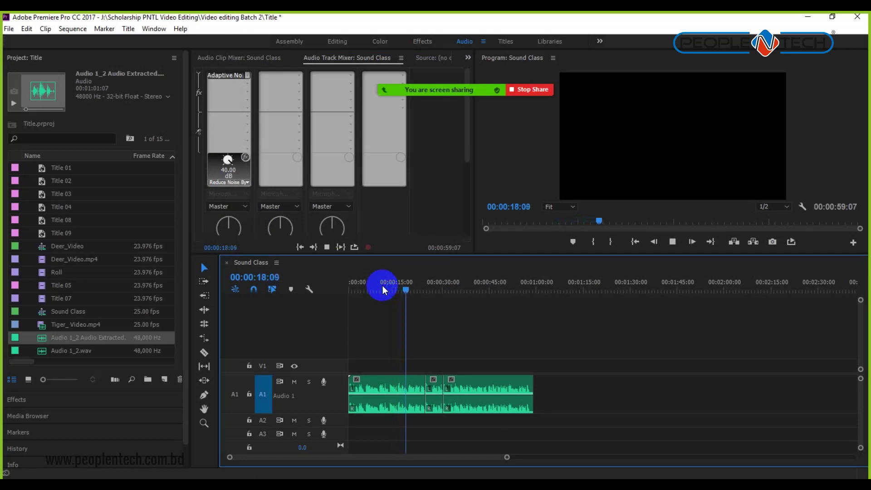
key("space")
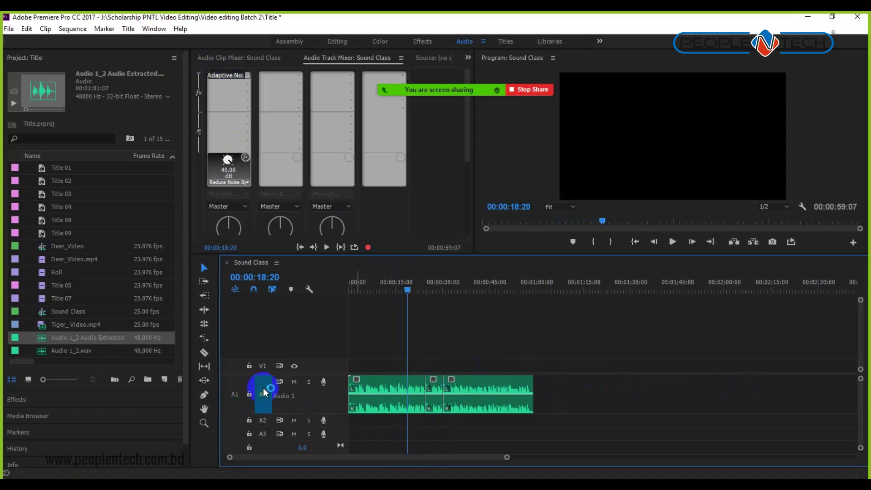
- Add the Bass effect to Audio 1's second slot and start playing the sequence from about 00:00:18
left_click(248, 84)
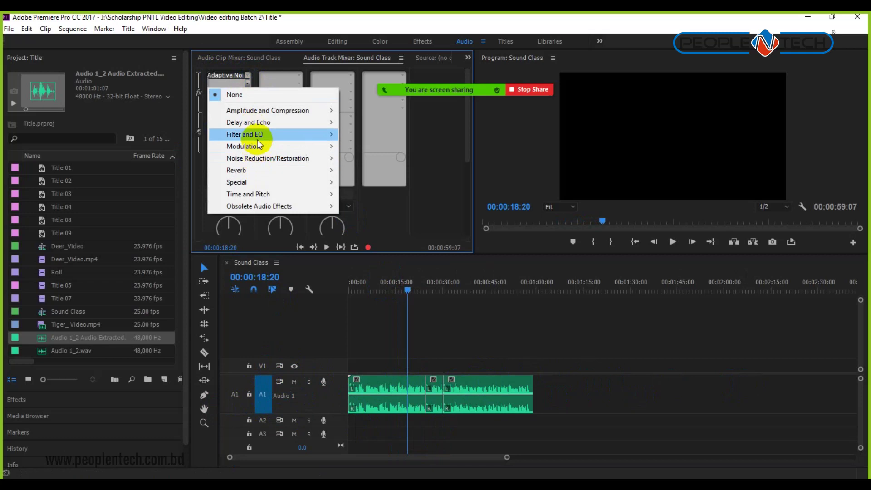
mouse_move(260, 135)
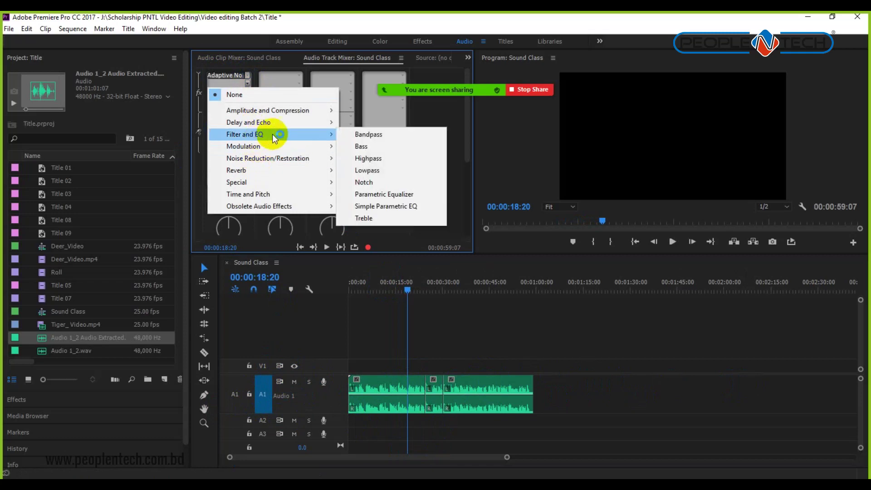
left_click(381, 148)
left_click(447, 363)
key("space")
- Adjust the Bass effect's Boost on Audio 1 during playback and stop at about 00:00:44
left_click_drag(239, 179, 237, 158)
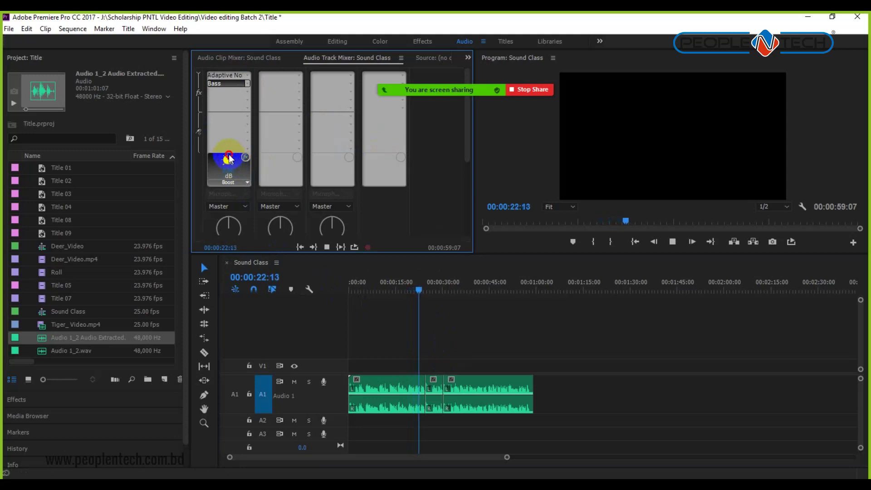
left_click(242, 160)
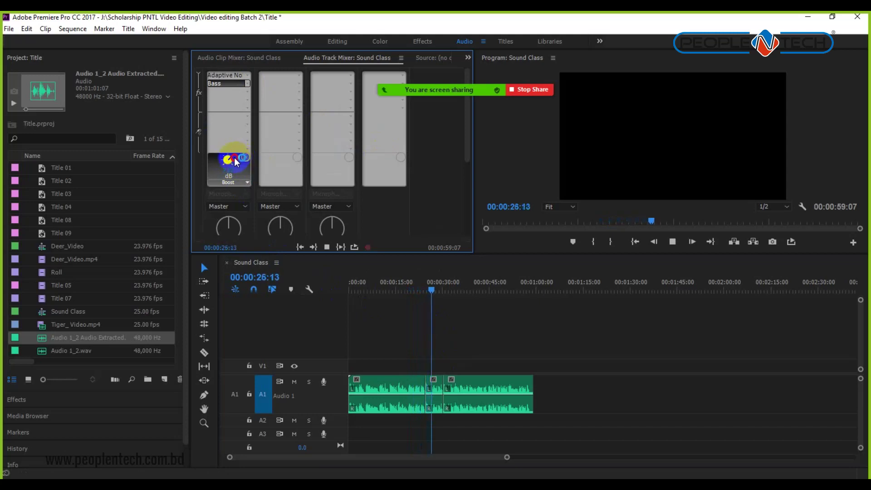
left_click_drag(231, 158, 259, 188)
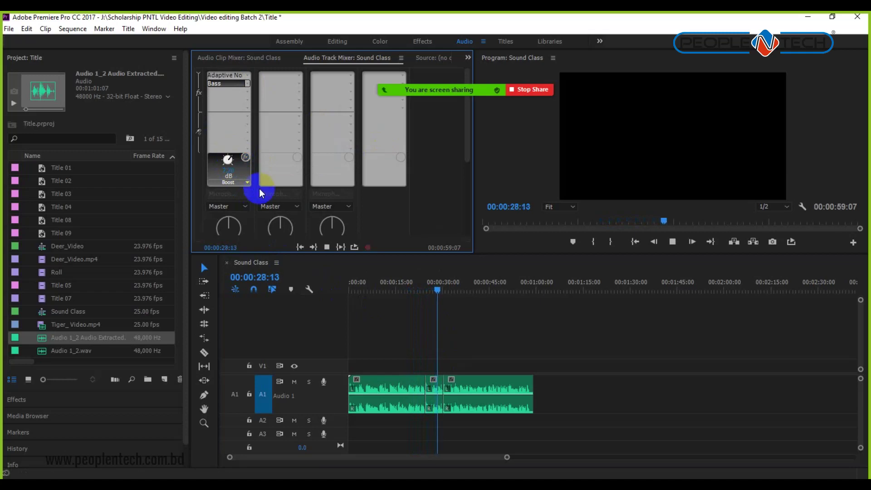
left_click(231, 159)
mouse_move(231, 160)
left_mouse_down()
mouse_move(229, 141)
mouse_move(214, 156)
mouse_move(228, 165)
mouse_move(227, 146)
left_mouse_up()
left_click(229, 164)
left_click(230, 177)
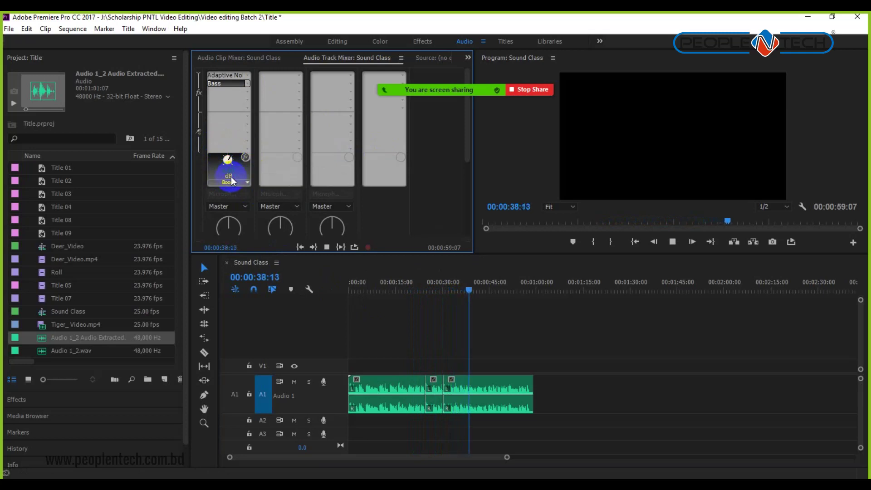
left_click(447, 332)
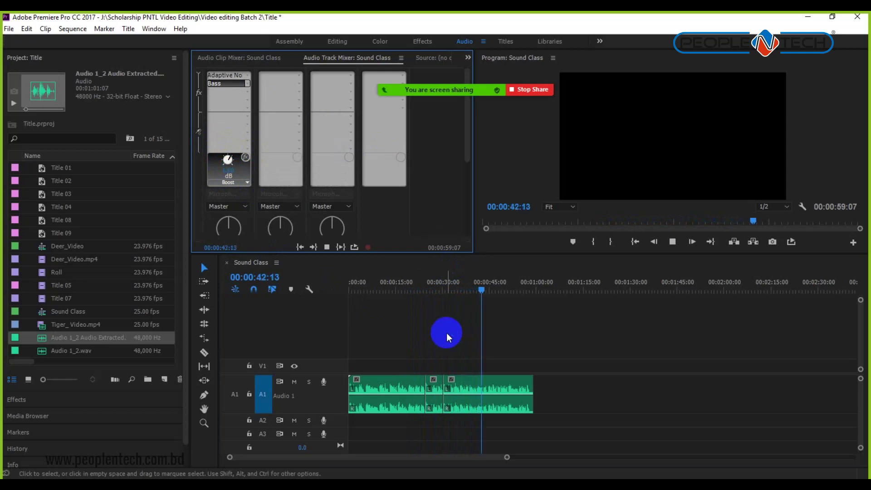
key("space")
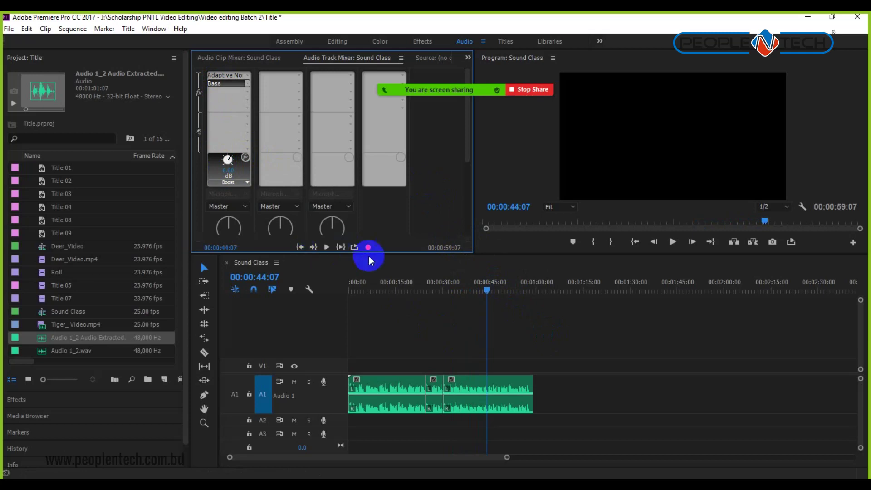
- Add the Pitch Shifter effect to Audio 1's third slot and open its Track Fx Editor
left_click(248, 99)
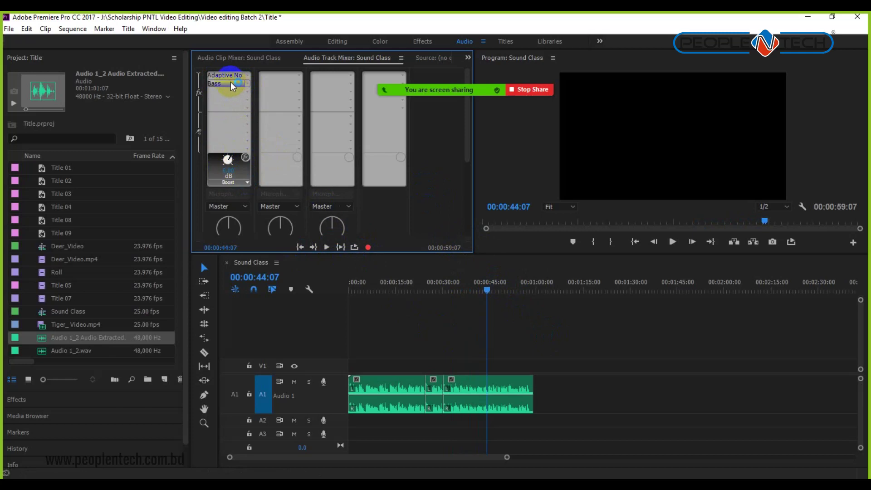
left_click(251, 90)
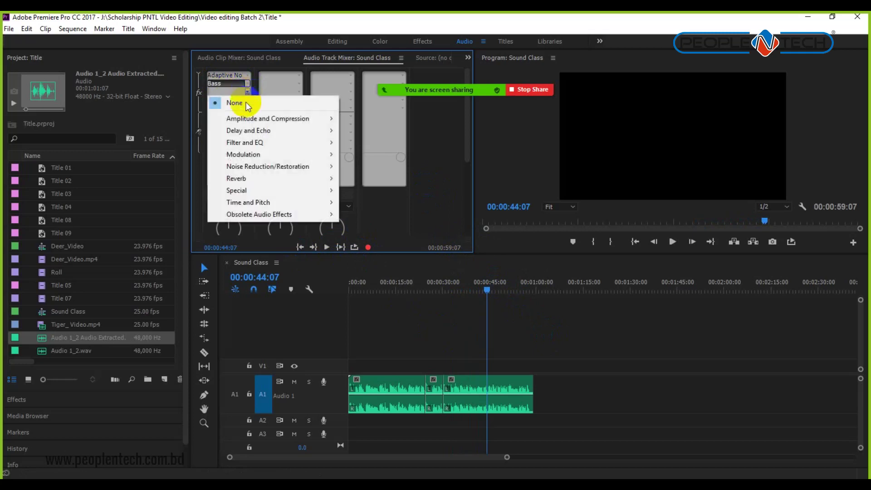
mouse_move(252, 190)
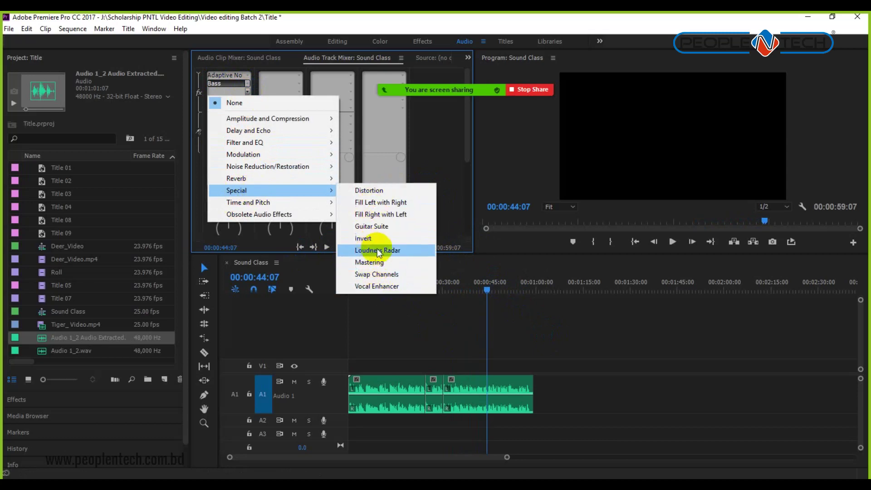
mouse_move(282, 203)
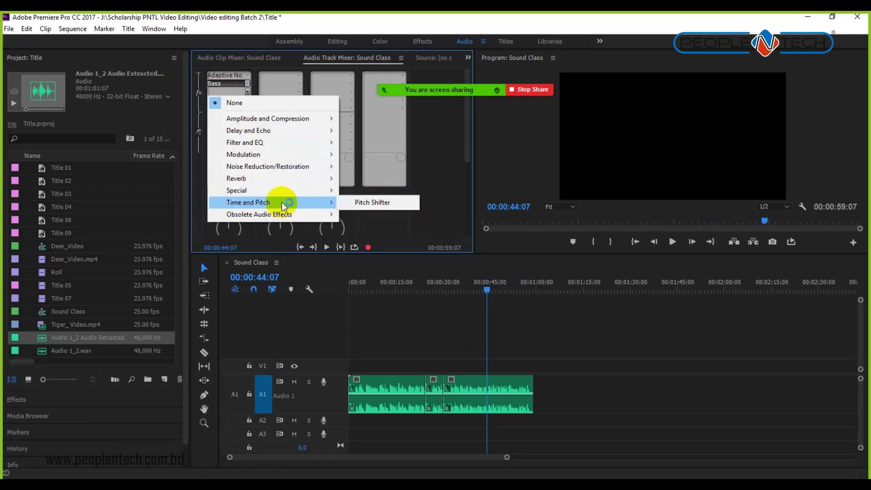
left_click(383, 202)
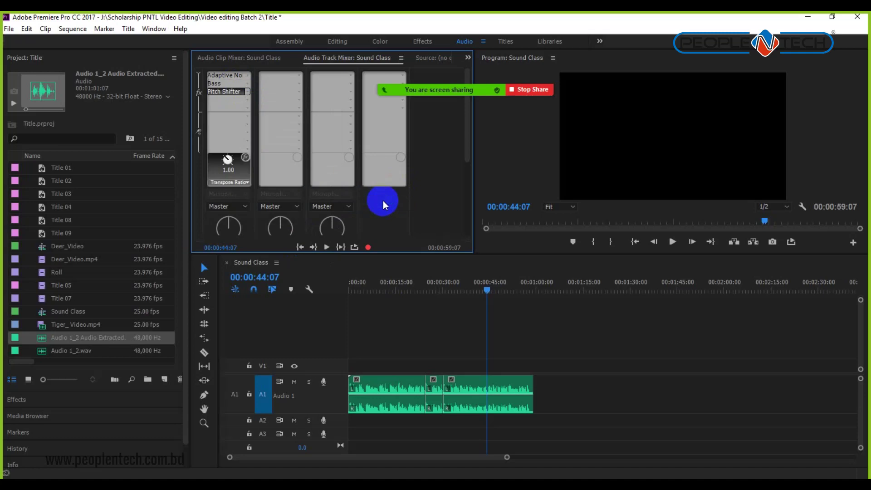
double_click(229, 92)
left_click_drag(479, 155, 497, 109)
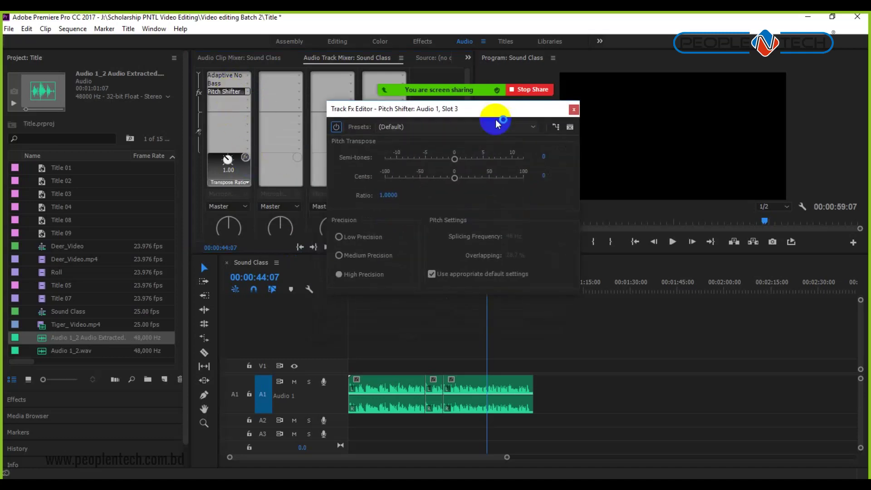
- Apply the Angry Gerbil preset to Pitch Shifter, preview it, and return the playhead to about 00:00:07
left_click(419, 126)
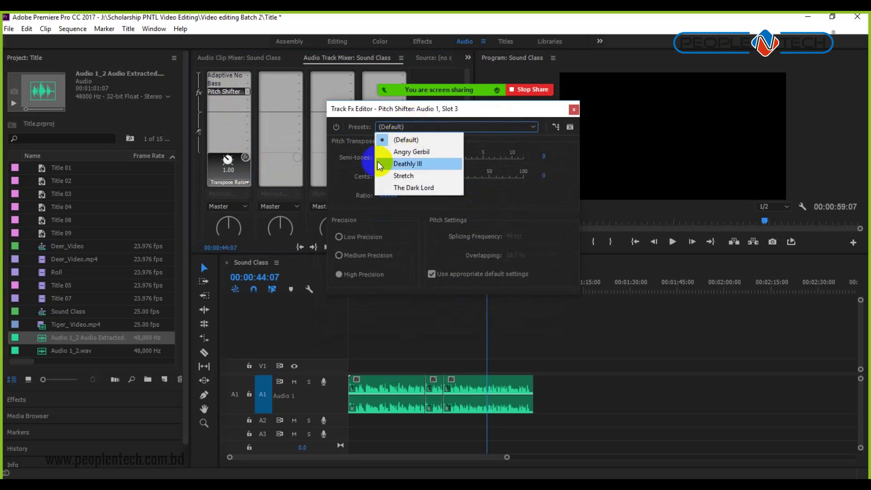
left_click(409, 152)
key("space")
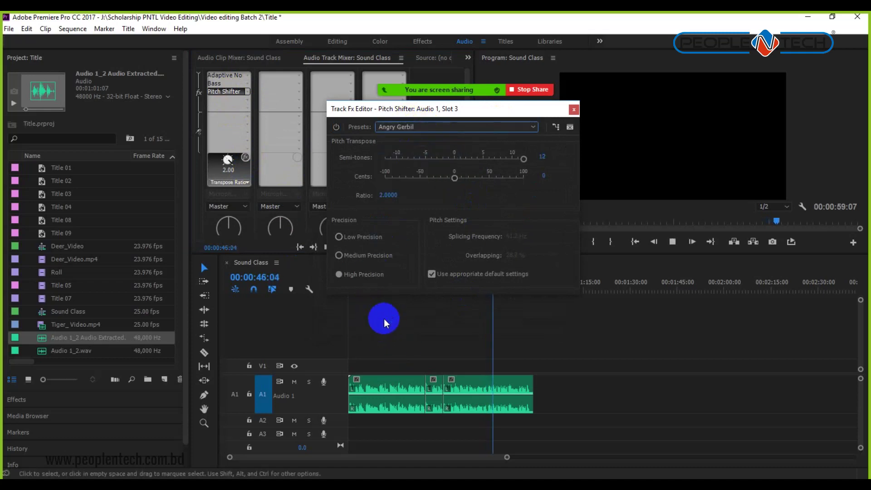
left_click_drag(506, 107, 696, 71)
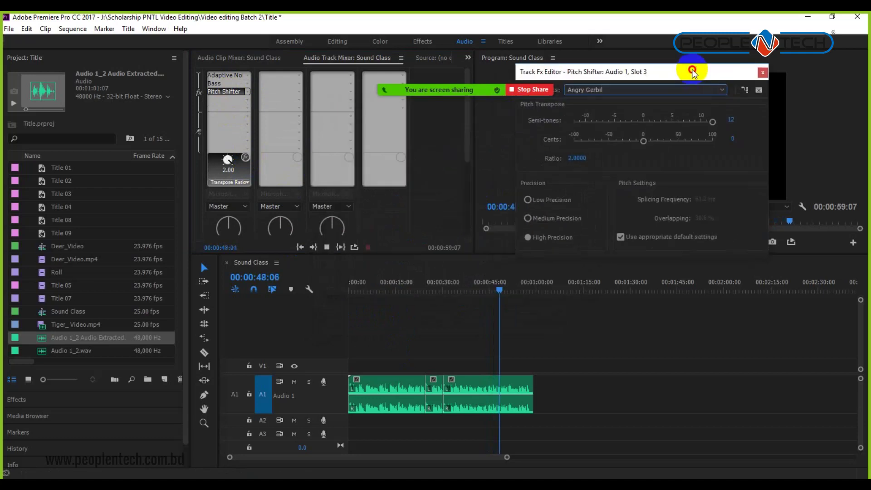
left_click(374, 281)
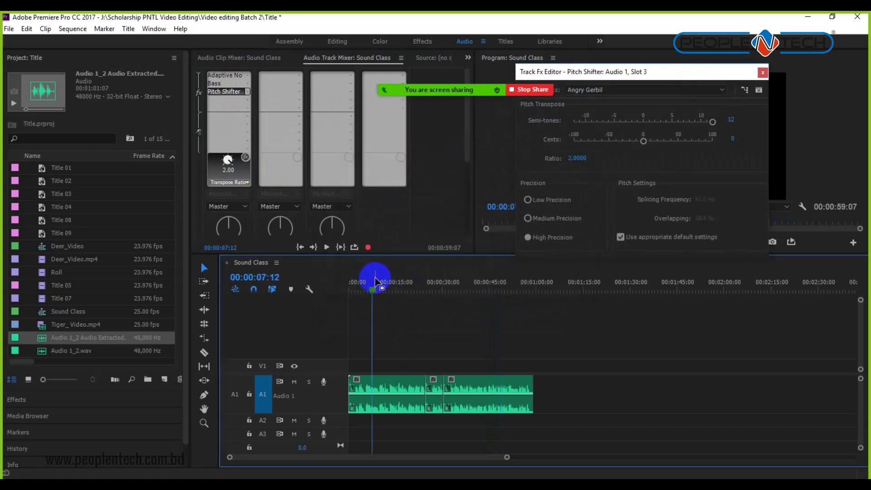
- Switch Pitch Shifter to the Deathly Ill preset and preview it until about 00:00:14
left_click(678, 90)
left_click(603, 129)
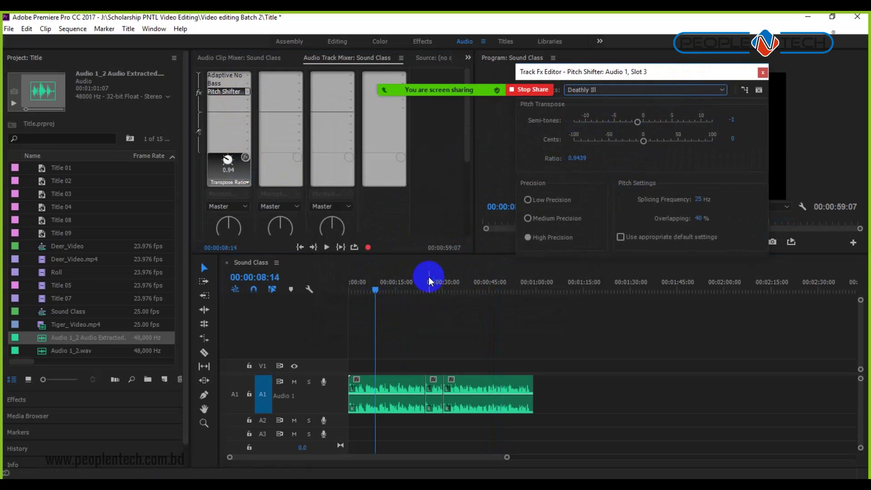
key("space")
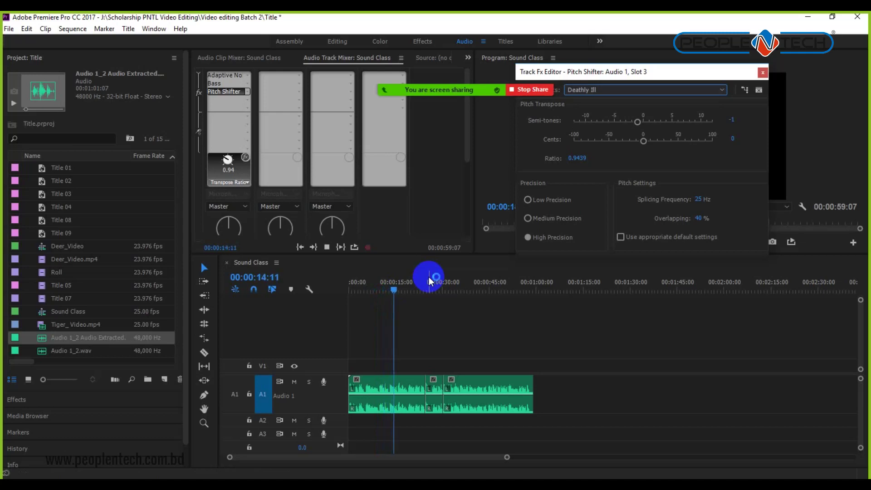
key("space")
- Switch Pitch Shifter to the Stretch preset and preview it until about 00:00:19
left_click(648, 89)
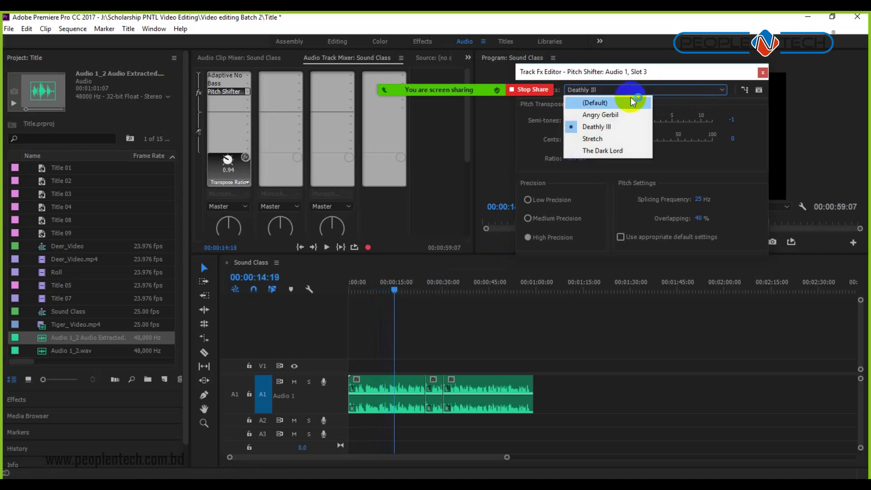
left_click(608, 138)
key("space")
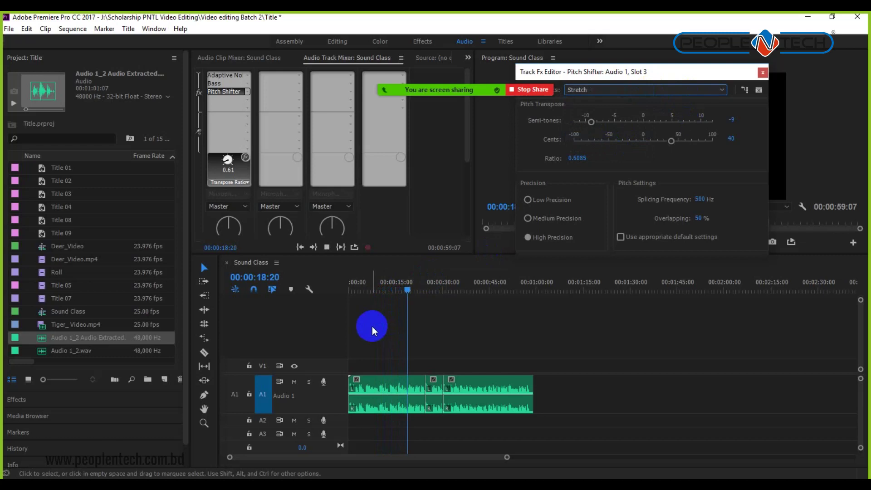
key("space")
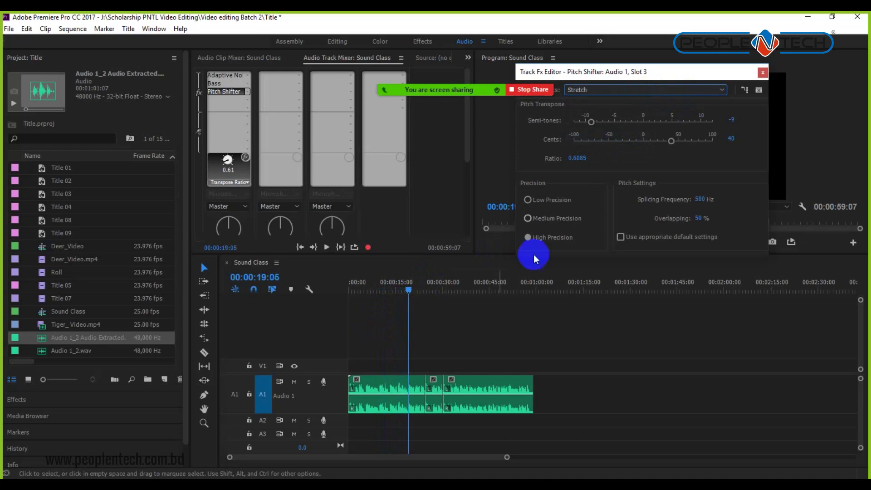
- Switch Pitch Shifter to The Dark Lord preset and preview it until about 00:00:21
left_click(690, 88)
left_click(619, 151)
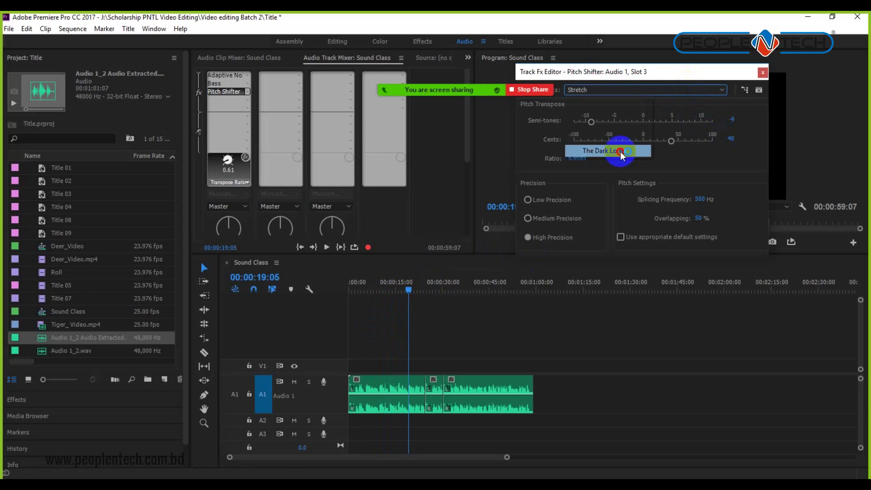
key("space")
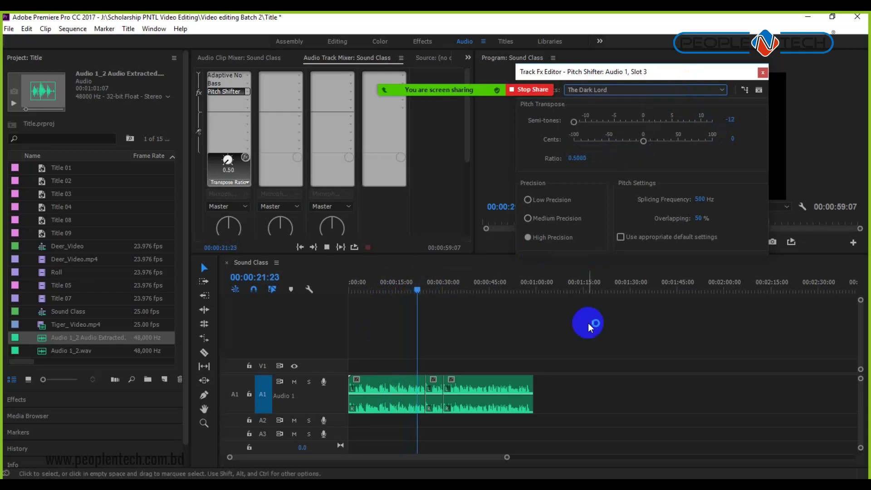
key("space")
- Reset Pitch Shifter to the (Default) preset, close its editor, and remove the effect from Audio 1's third slot
left_click(648, 89)
left_click(602, 104)
left_click(762, 72)
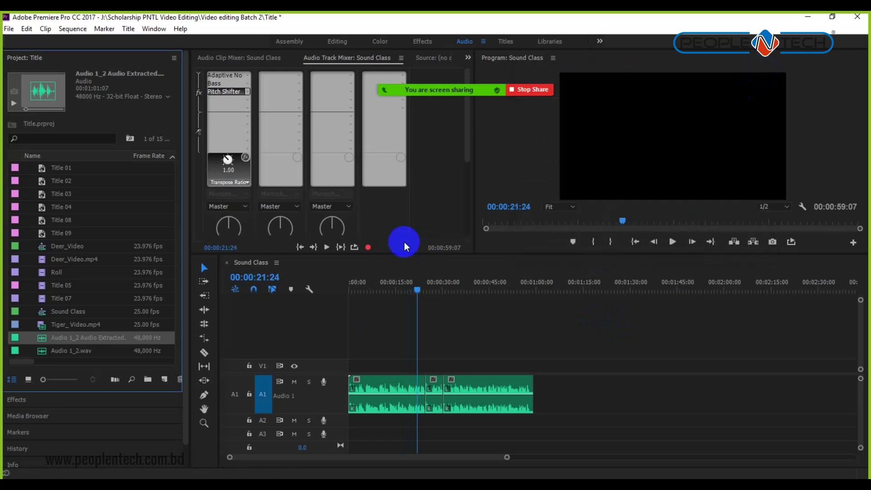
left_click(248, 91)
left_click(234, 103)
- Play the sequence from about 00:00:12 and check the Bass and Adaptive Noise Reduction parameters on Audio 1
left_click_drag(415, 291, 387, 292)
key("space")
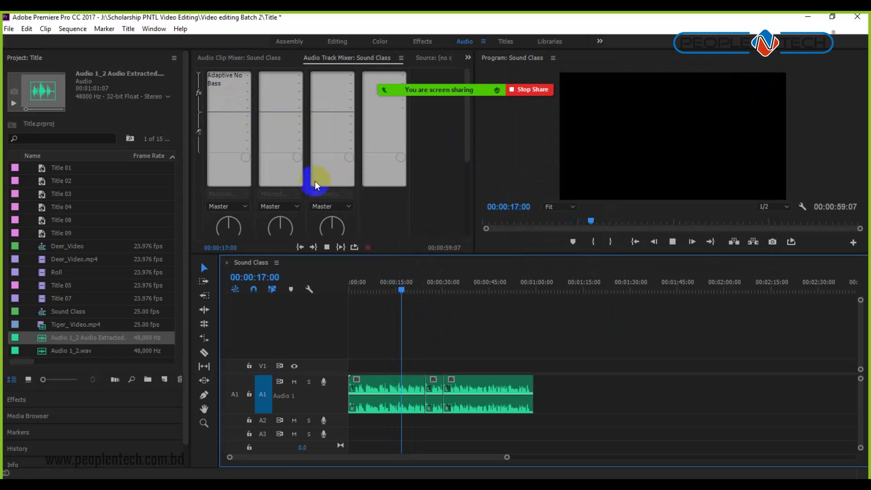
left_click(225, 88)
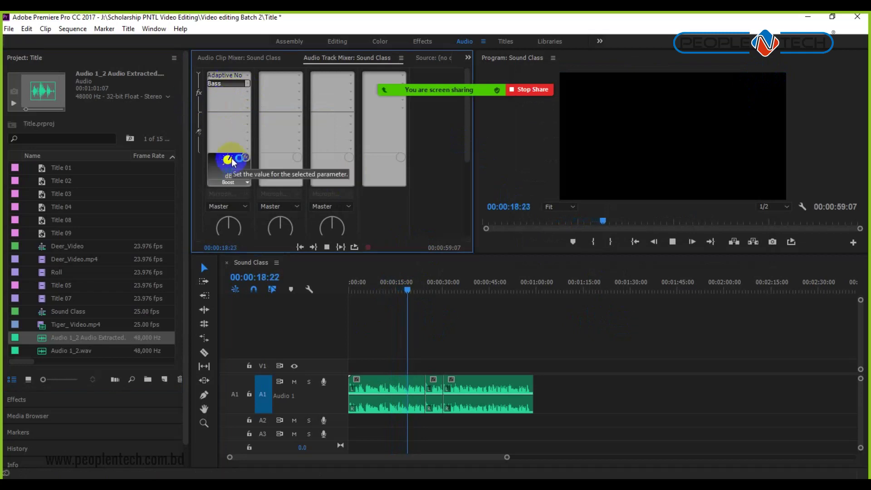
left_click(229, 76)
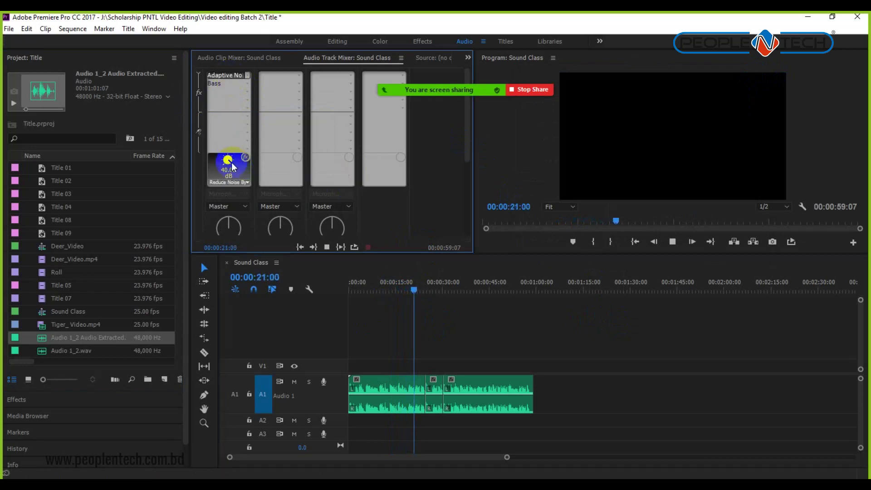
- Add DeHummer to Audio 1's third slot during playback and set its harmonic base frequency to 20000 Hz
left_click(237, 91)
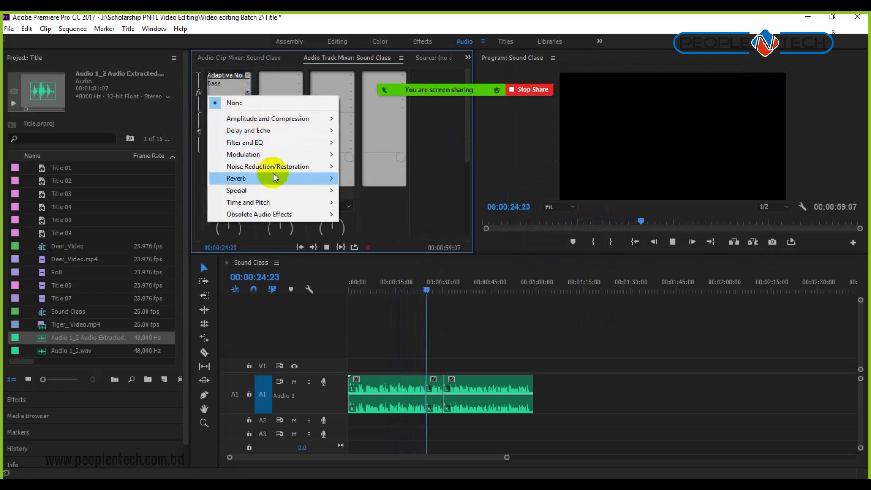
mouse_move(333, 169)
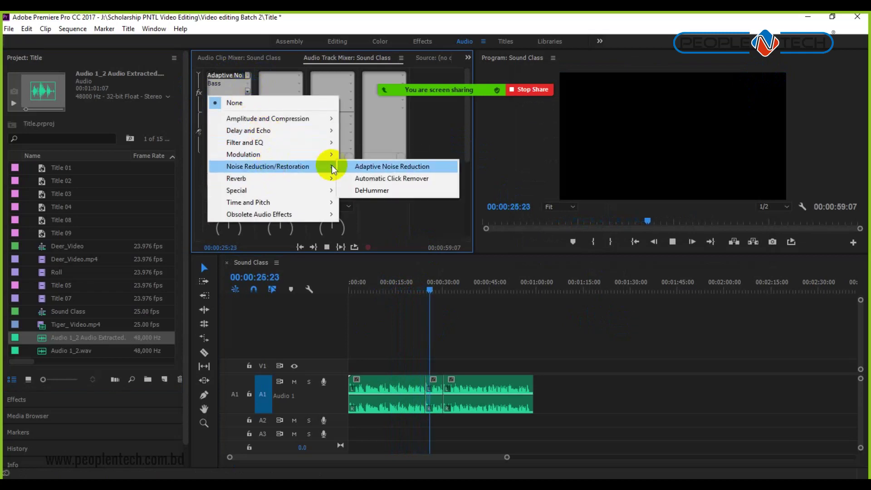
left_click(388, 192)
left_click(225, 165)
left_click_drag(225, 164, 193, 105)
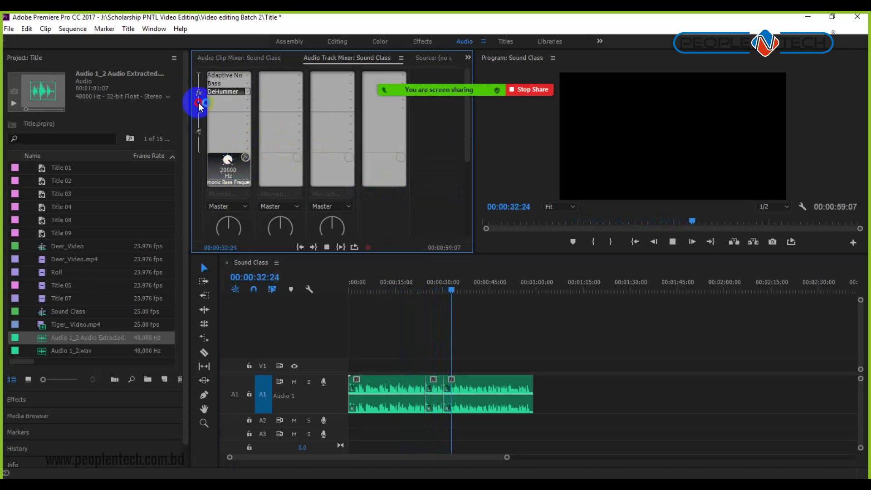
- Listen to the sequence with DeHummer applied and stop playback at about 00:00:57
left_click(368, 283)
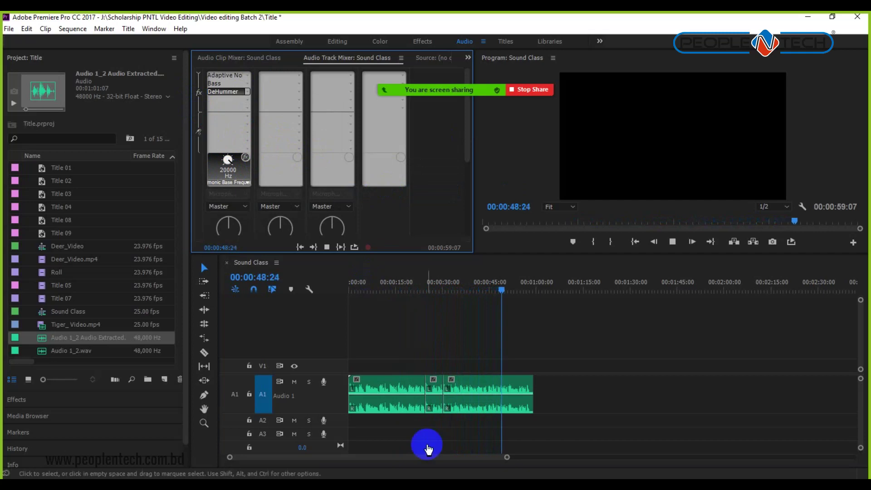
left_click_drag(507, 457, 597, 459)
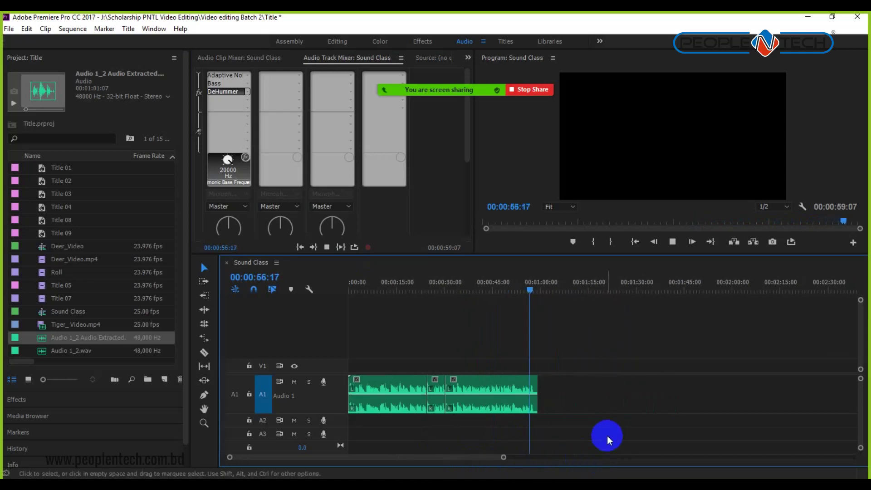
key("space")
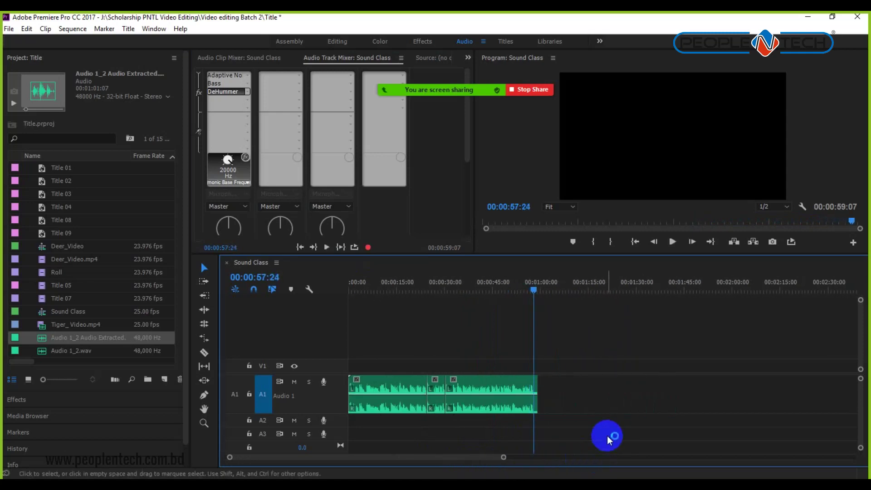
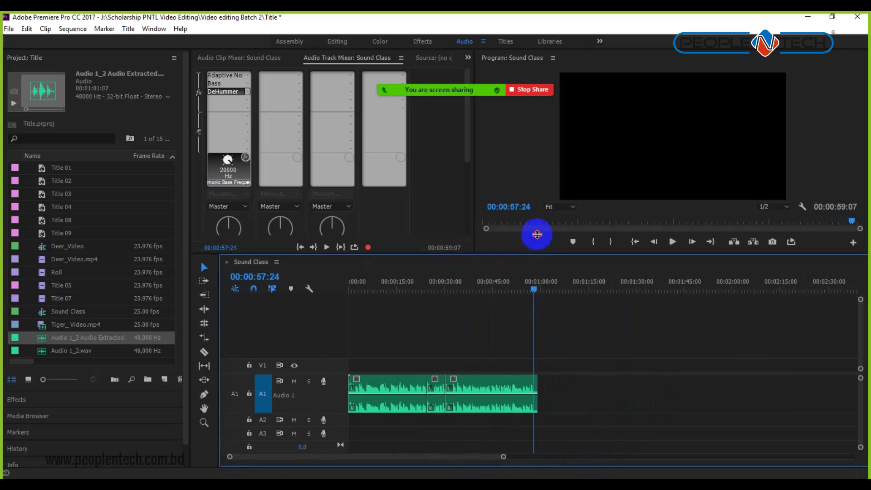
- Enlarge the timeline area upward and save the current Title project
left_click_drag(535, 253, 537, 223)
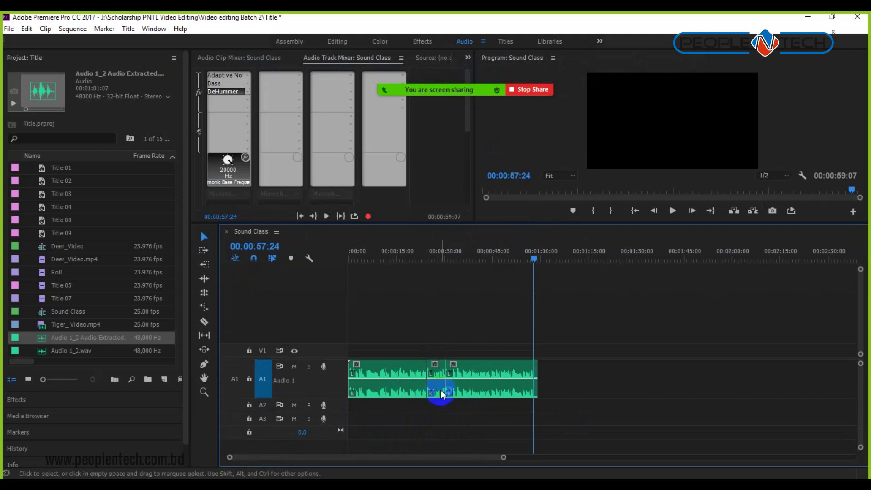
left_click(9, 29)
left_click(41, 141)
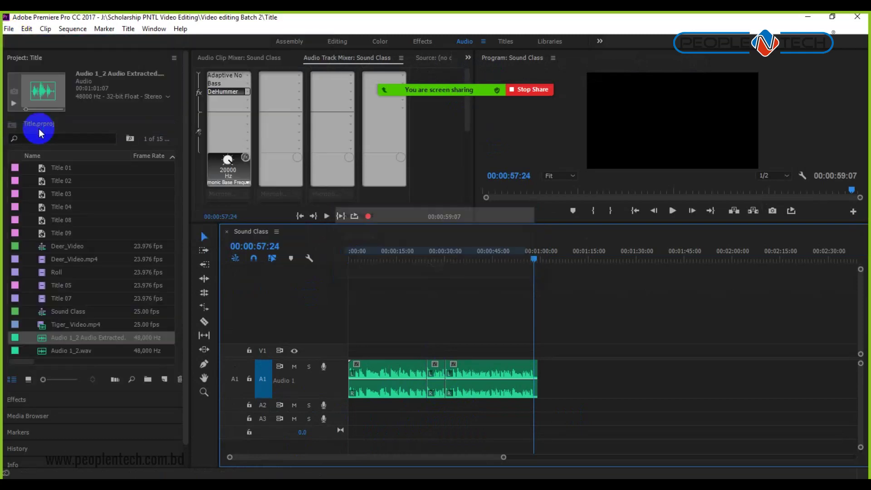
- Start saving the project under a different file name
left_click(8, 29)
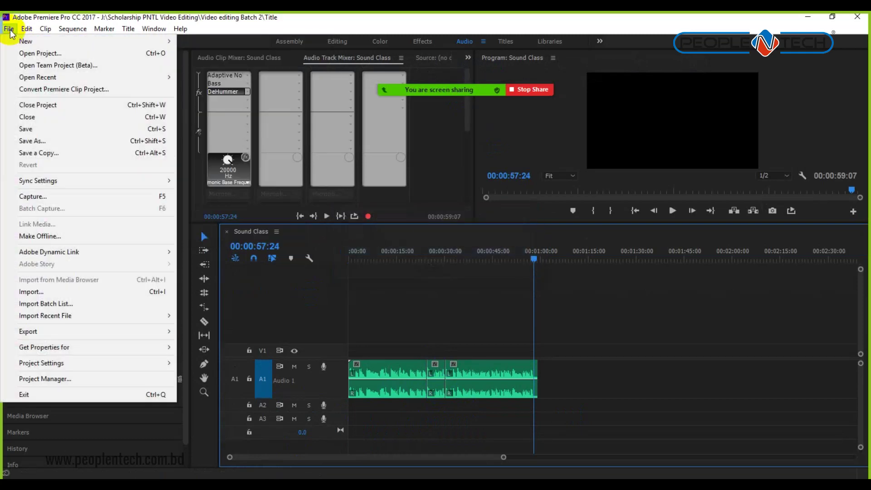
left_click(34, 143)
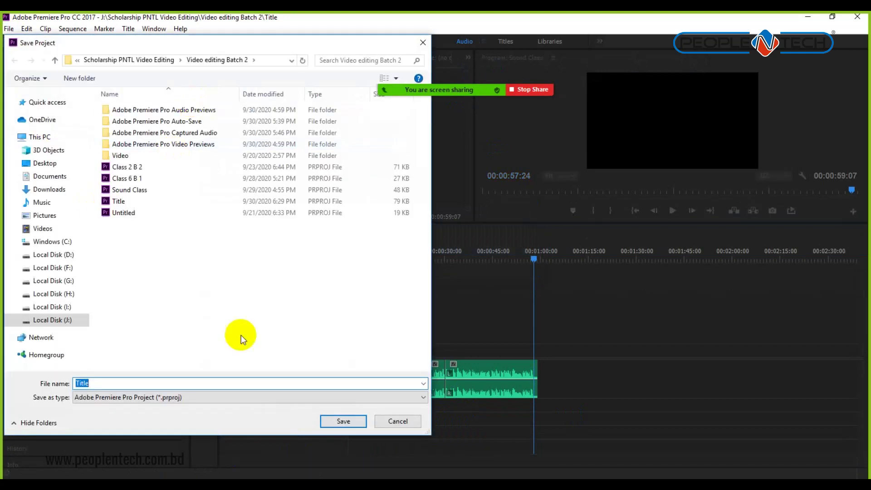
- Switch to the browser to view the PeopleNTech Scholarship Video Editing Batch-02 Facebook group, and return to Premiere Pro
key("alt+Tab")
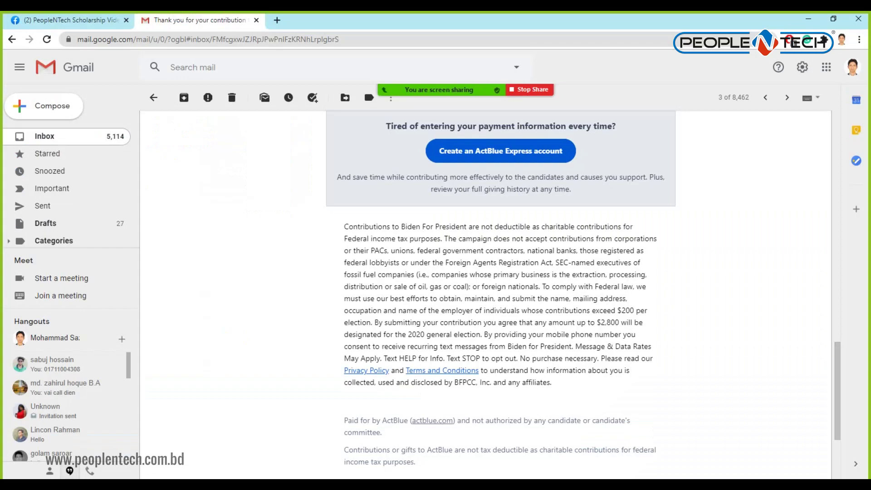
left_click(107, 20)
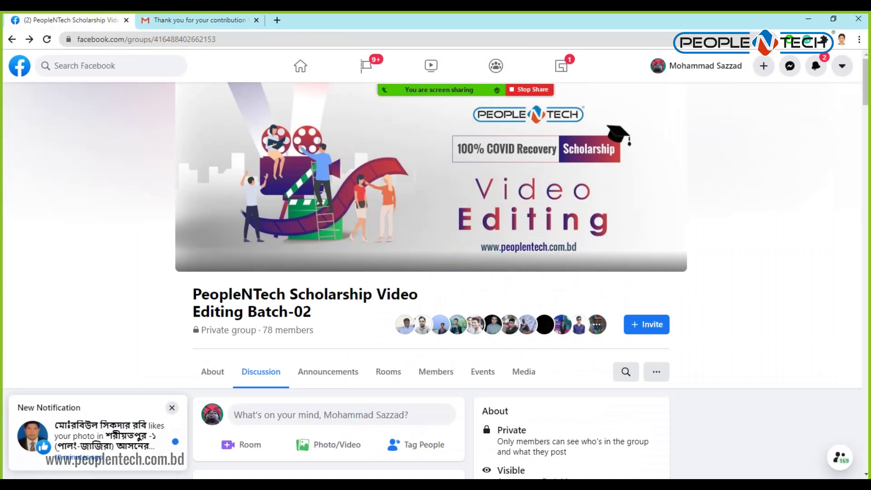
key("alt+Tab")
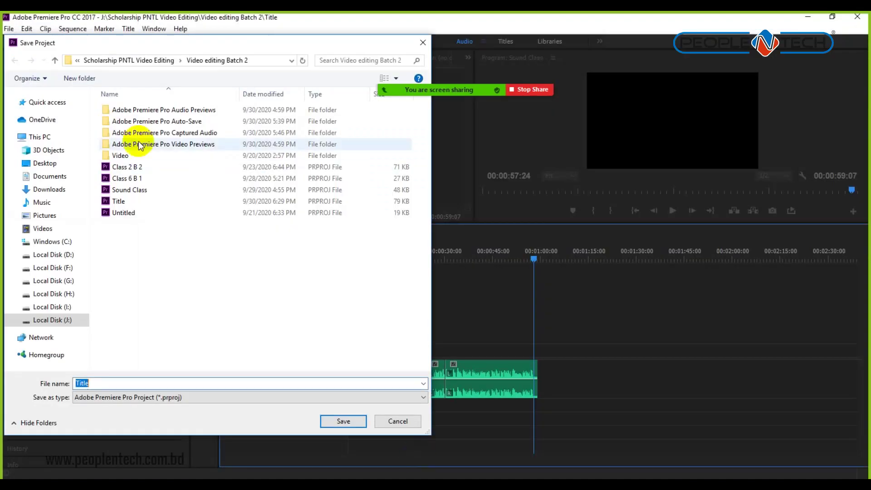
- Save the project as Sound Edit in the Video editing Batch 2 folder inside Scholarship PNTL Video Editing
left_click(146, 61)
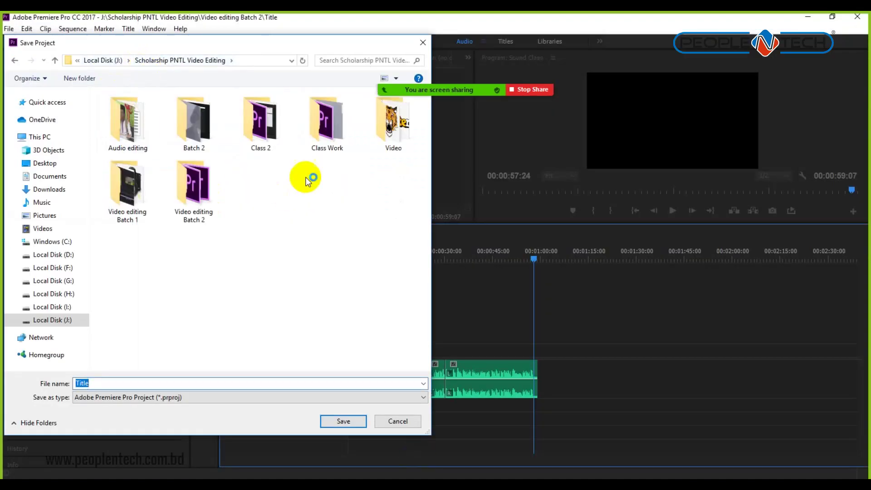
double_click(203, 186)
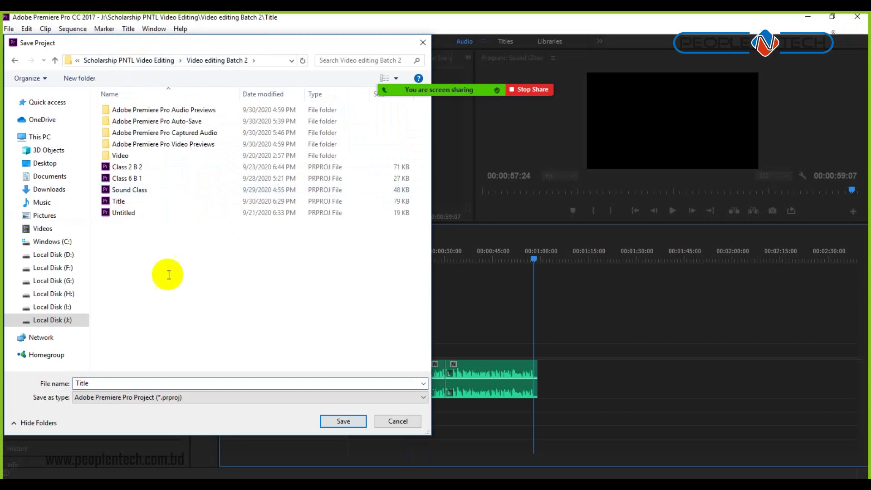
type("So")
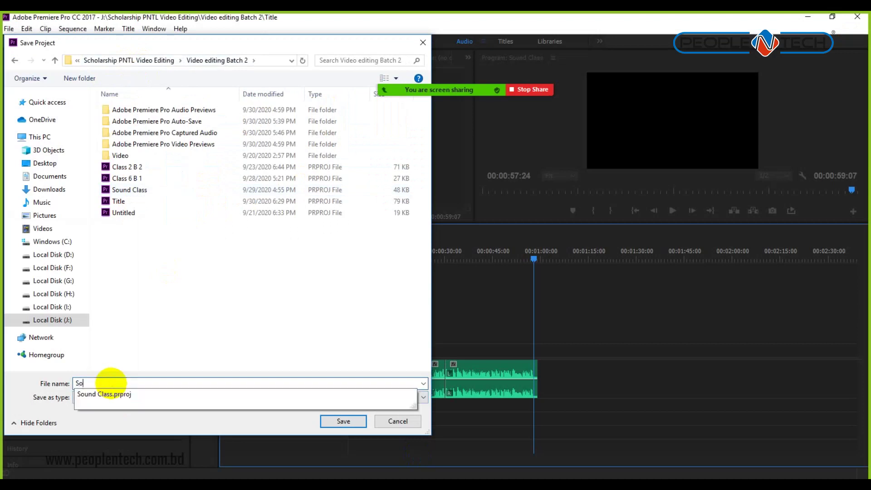
type("und Edit")
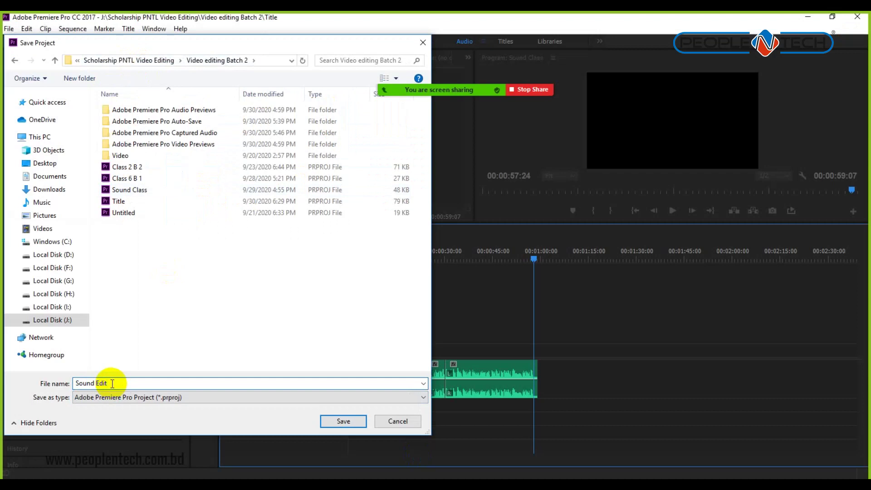
left_click(341, 421)
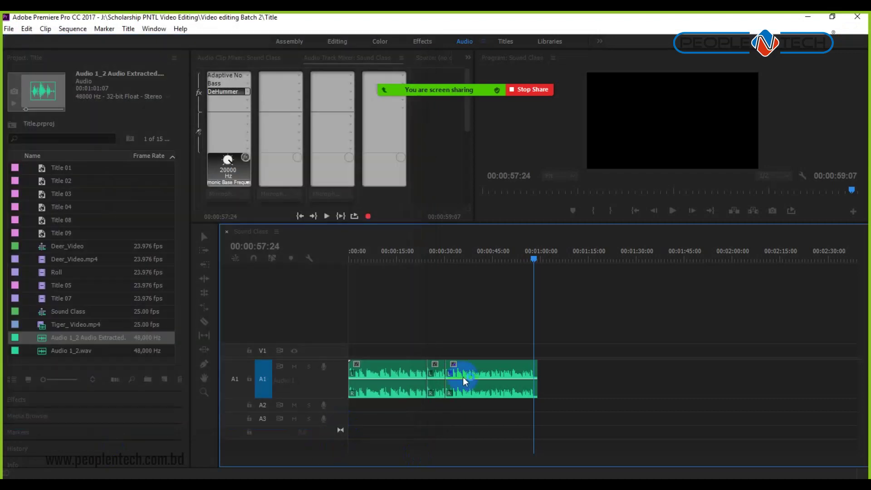
left_click(504, 397)
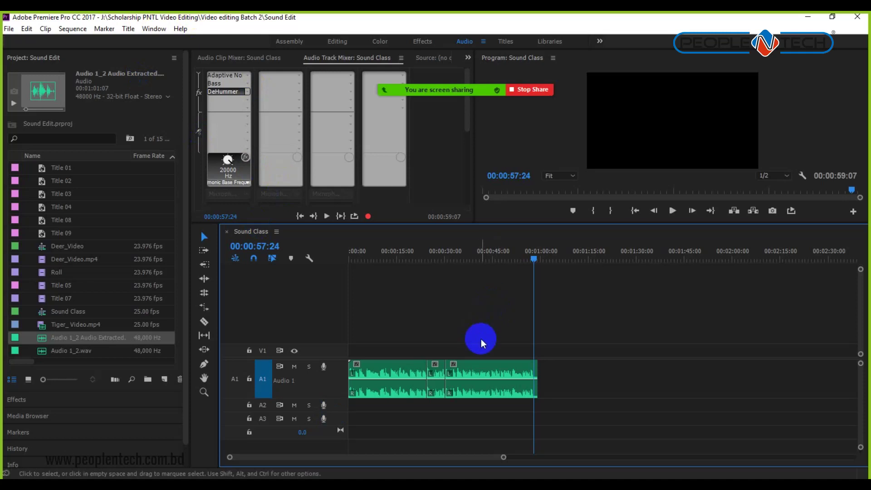
- Stop the Zoom screen share and end the meeting
left_click(535, 91)
key("alt+u")
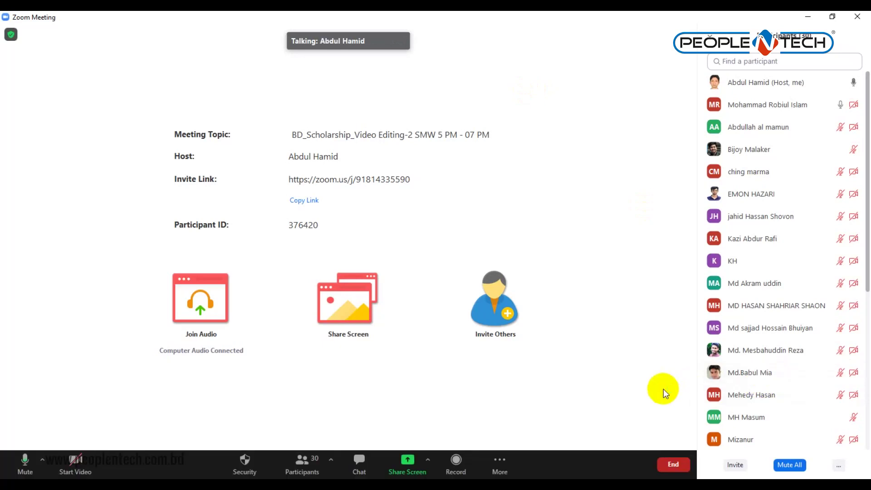
left_click(671, 463)
left_click(649, 412)
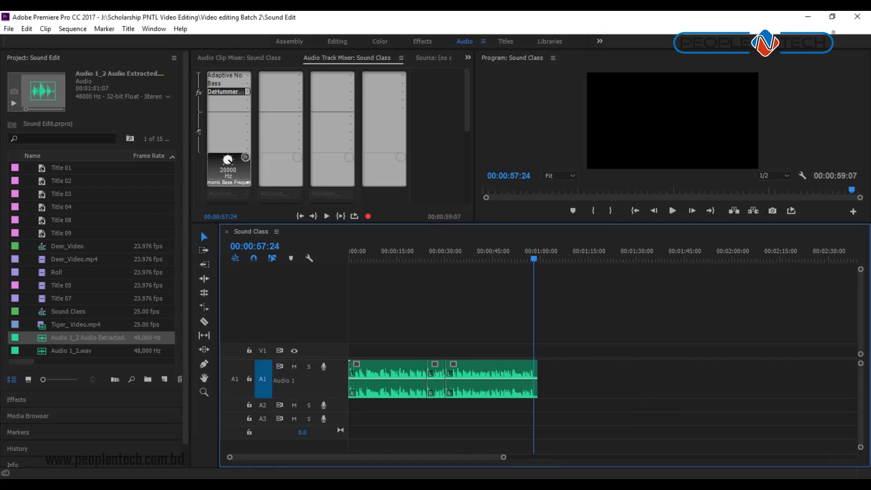